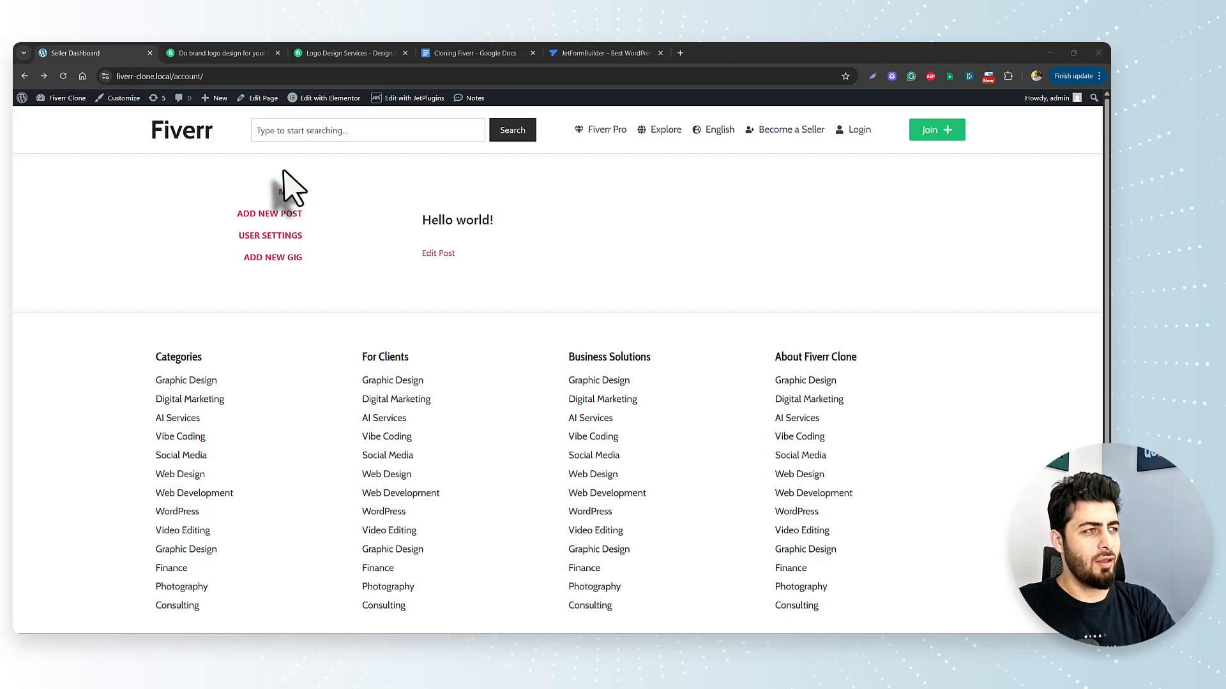
# Examine the account page's User Settings and Add New Gig subpages, including the URL slug each one uses
pyautogui.moveTo(204, 76); pyautogui.dragTo(171, 78)
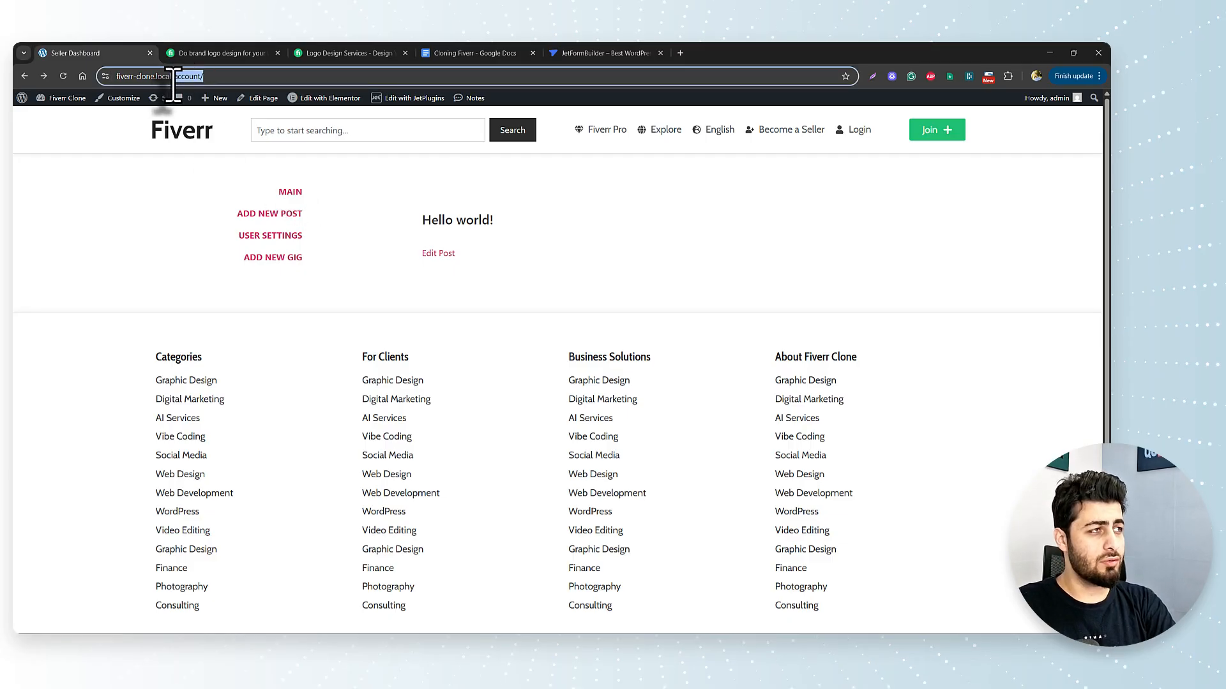
pyautogui.moveTo(173, 84); pyautogui.dragTo(222, 79)
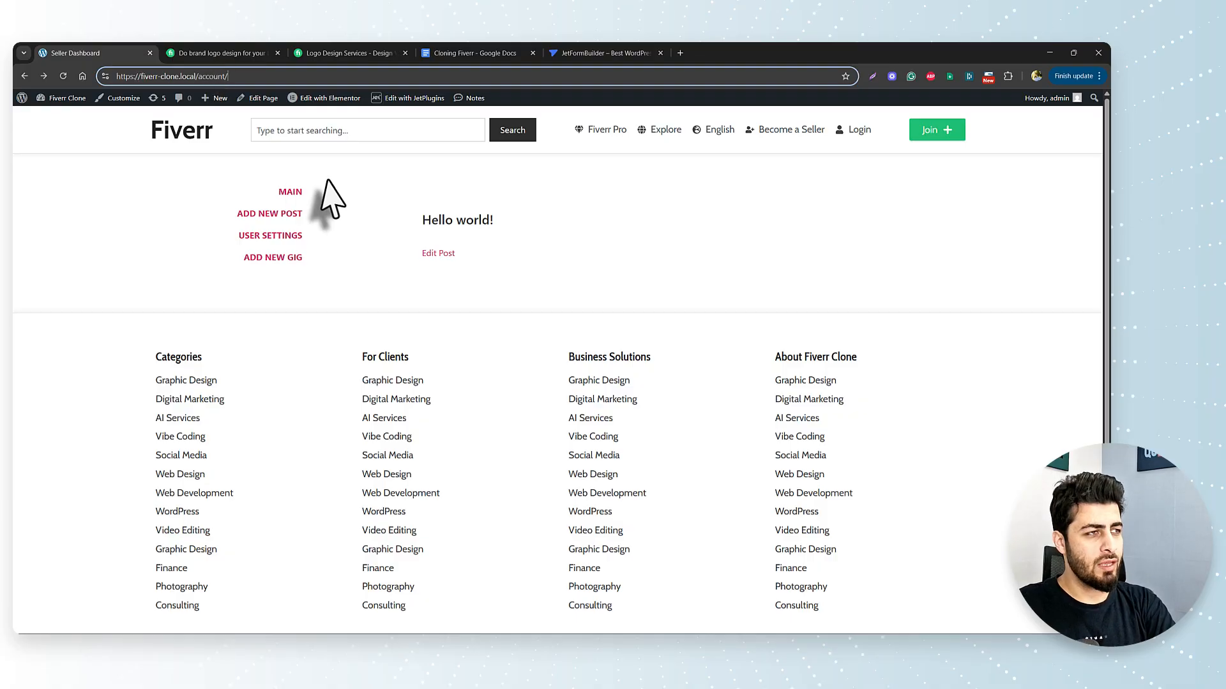
pyautogui.click(271, 236)
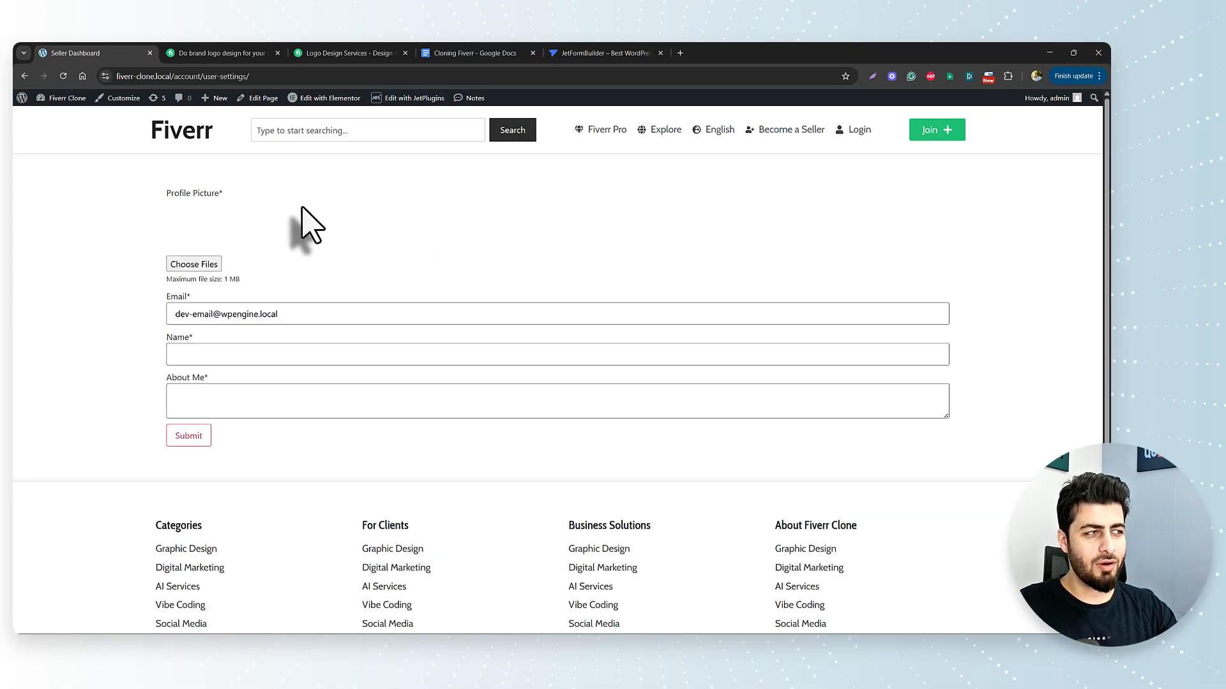
pyautogui.click(25, 76)
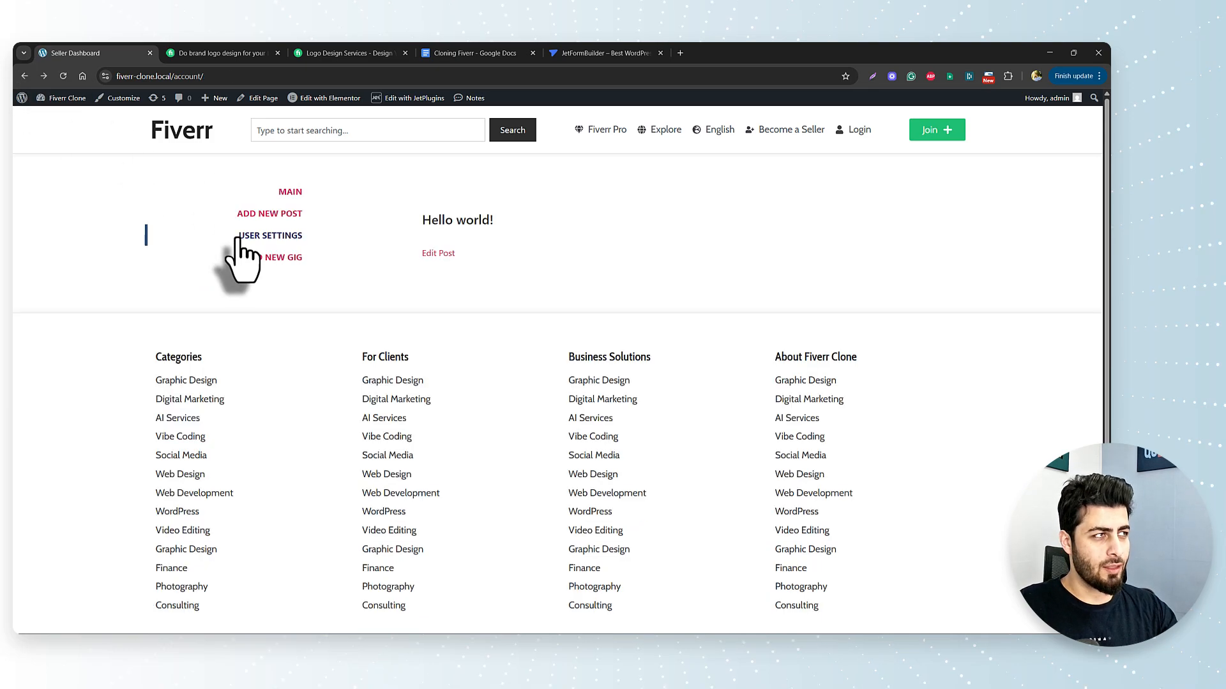
pyautogui.click(268, 259)
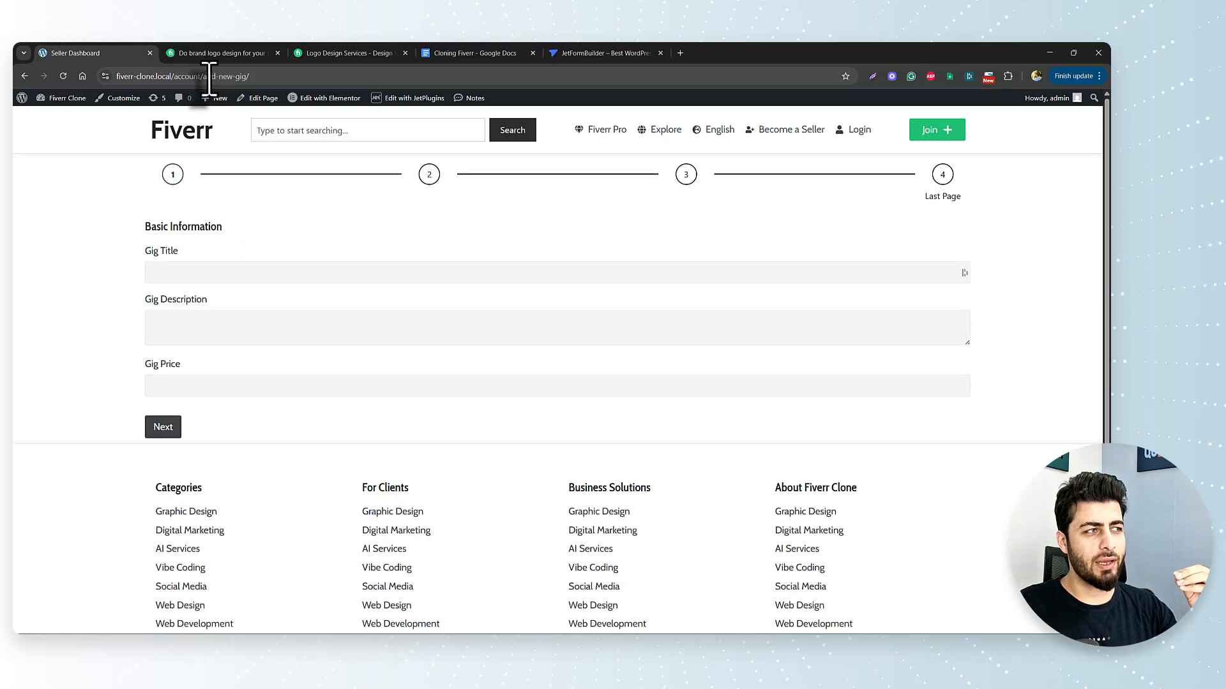
pyautogui.click(204, 77)
pyautogui.moveTo(227, 77); pyautogui.dragTo(273, 77)
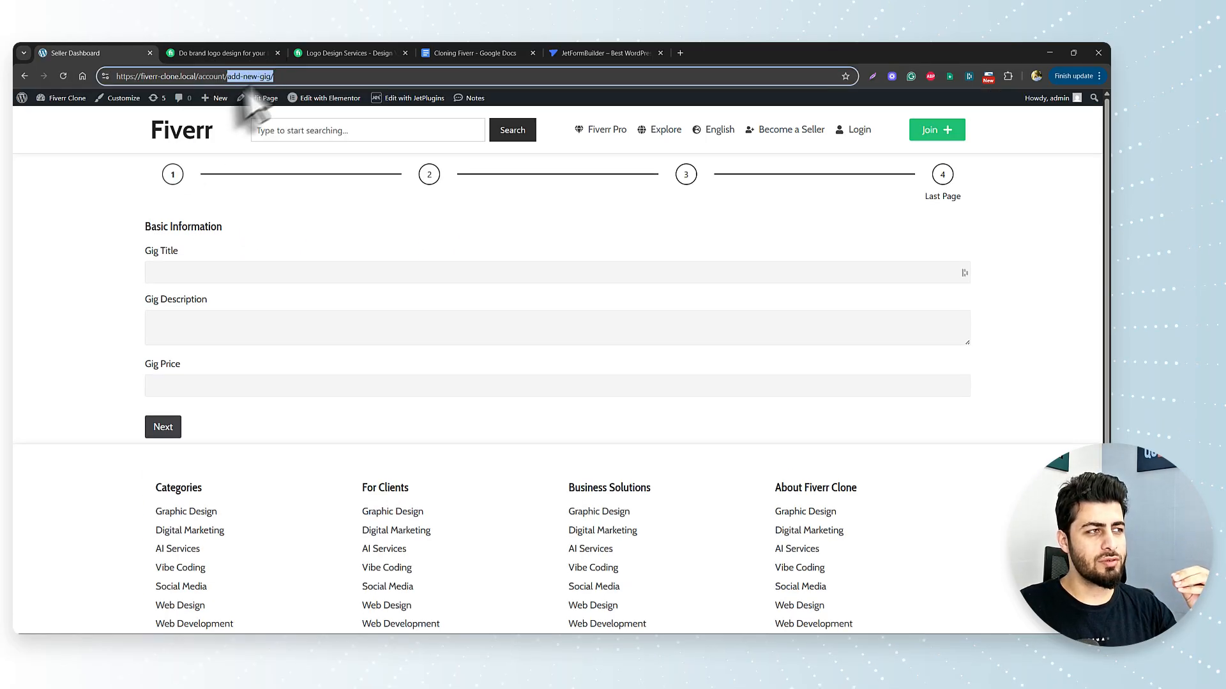
pyautogui.click(118, 196)
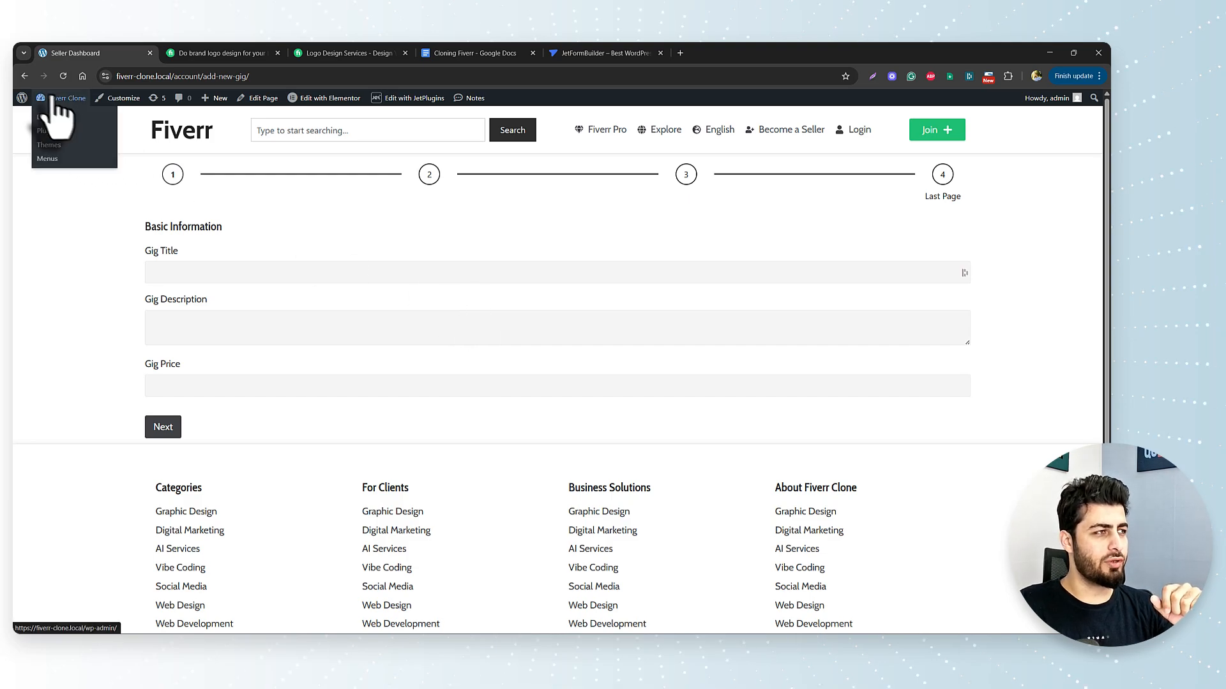
# Go to the WordPress dashboard and open the Account Page settings of JetEngine's Profile Builder
pyautogui.click(62, 122)
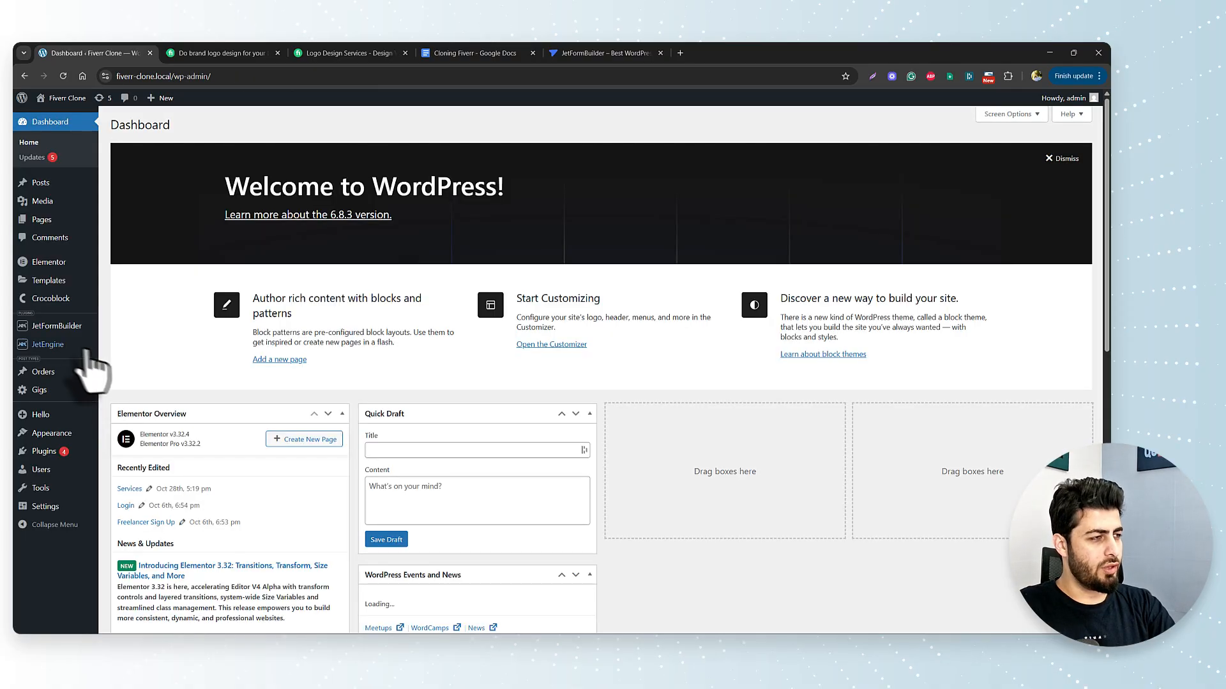
pyautogui.moveTo(58, 346)
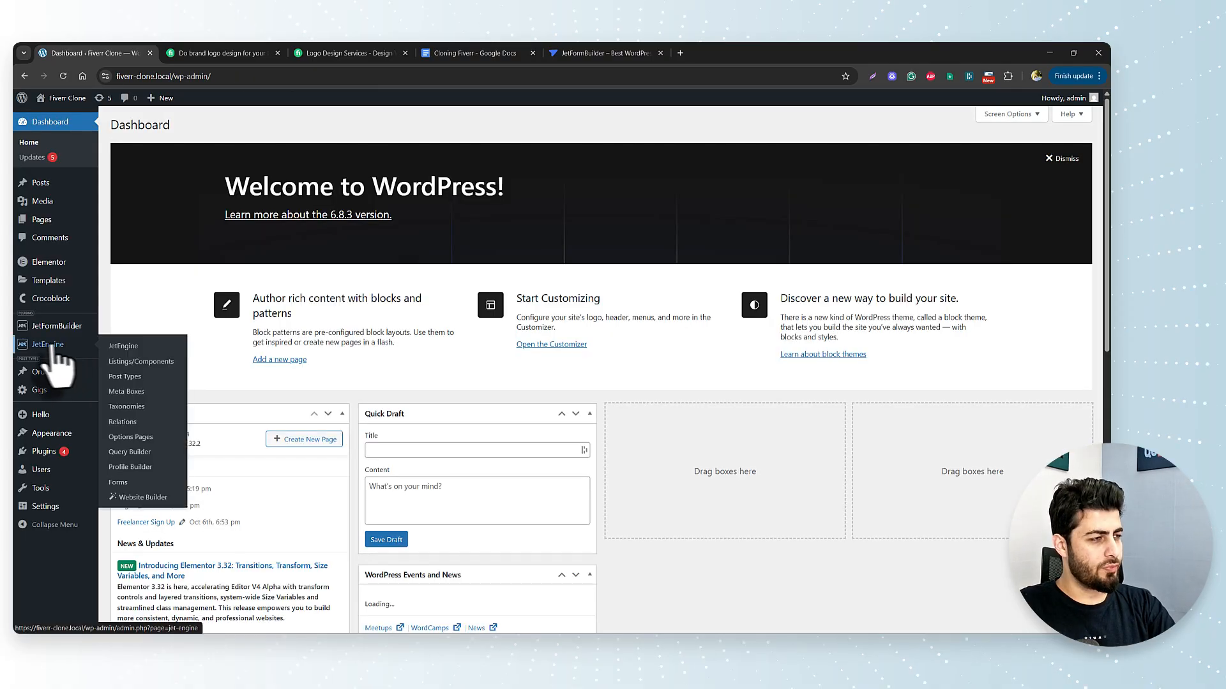
pyautogui.click(124, 468)
pyautogui.moveTo(262, 167); pyautogui.dragTo(416, 176)
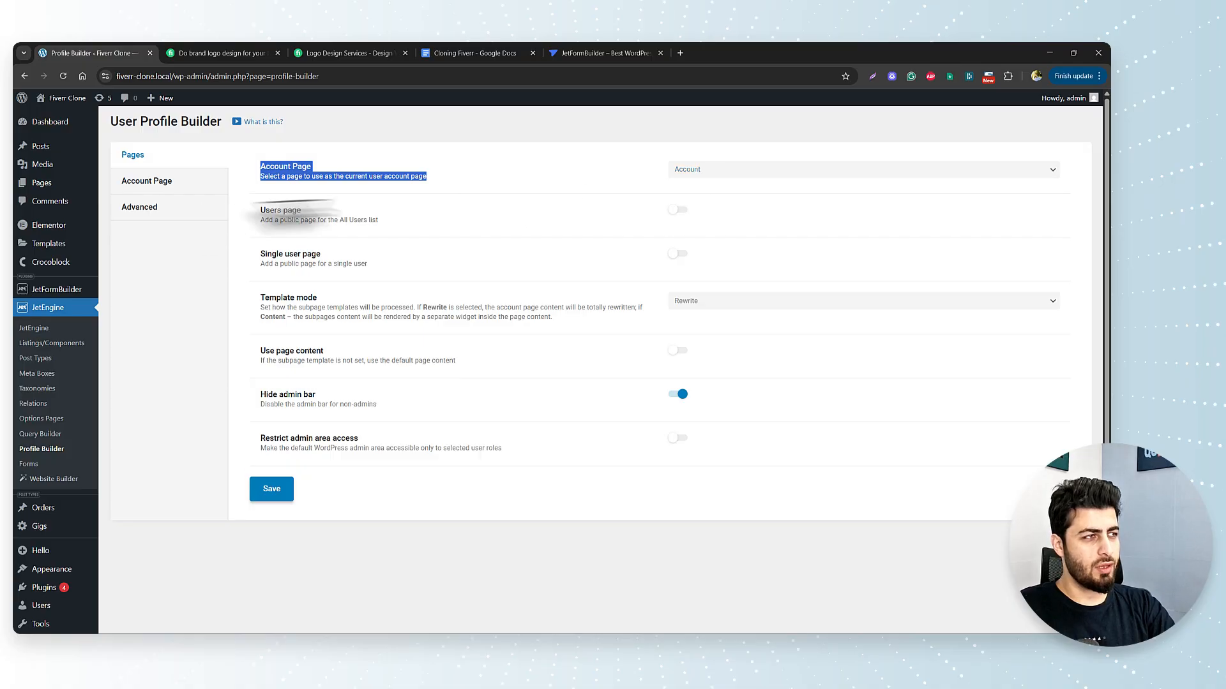
pyautogui.click(137, 183)
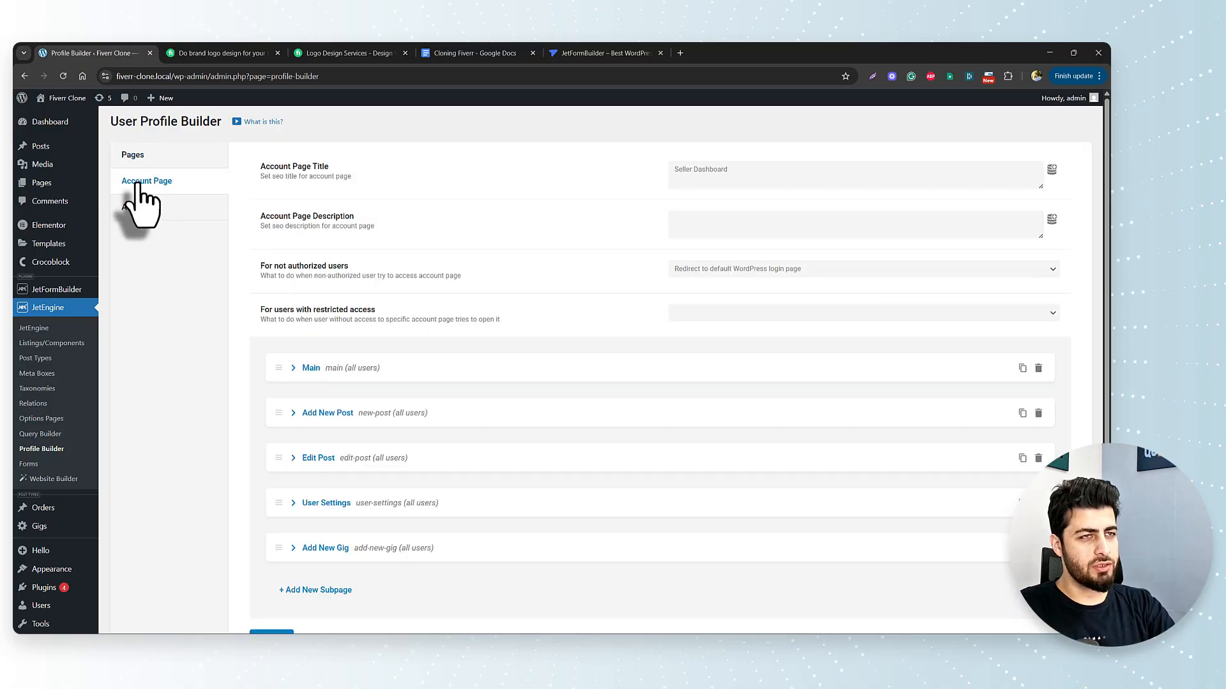
# Check the title, slug and template of the Main, Add New Post, Edit Post, User Settings and Add New Gig subpages in turn
pyautogui.click(295, 373)
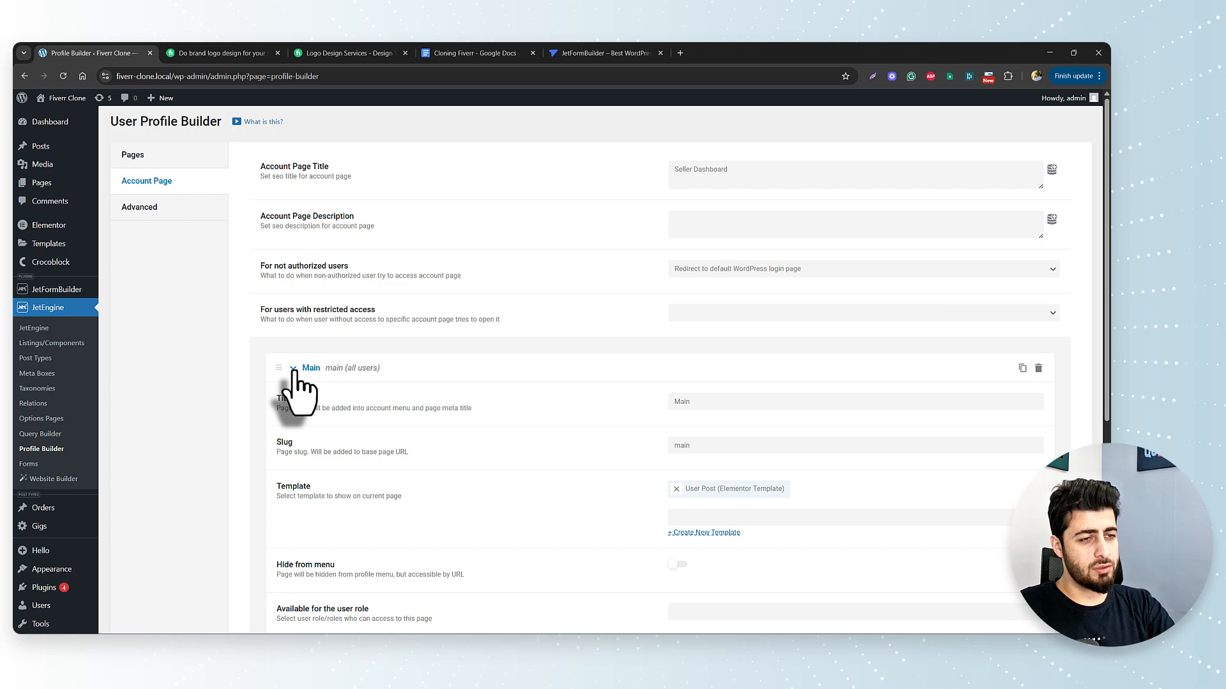
pyautogui.click(293, 369)
pyautogui.click(293, 413)
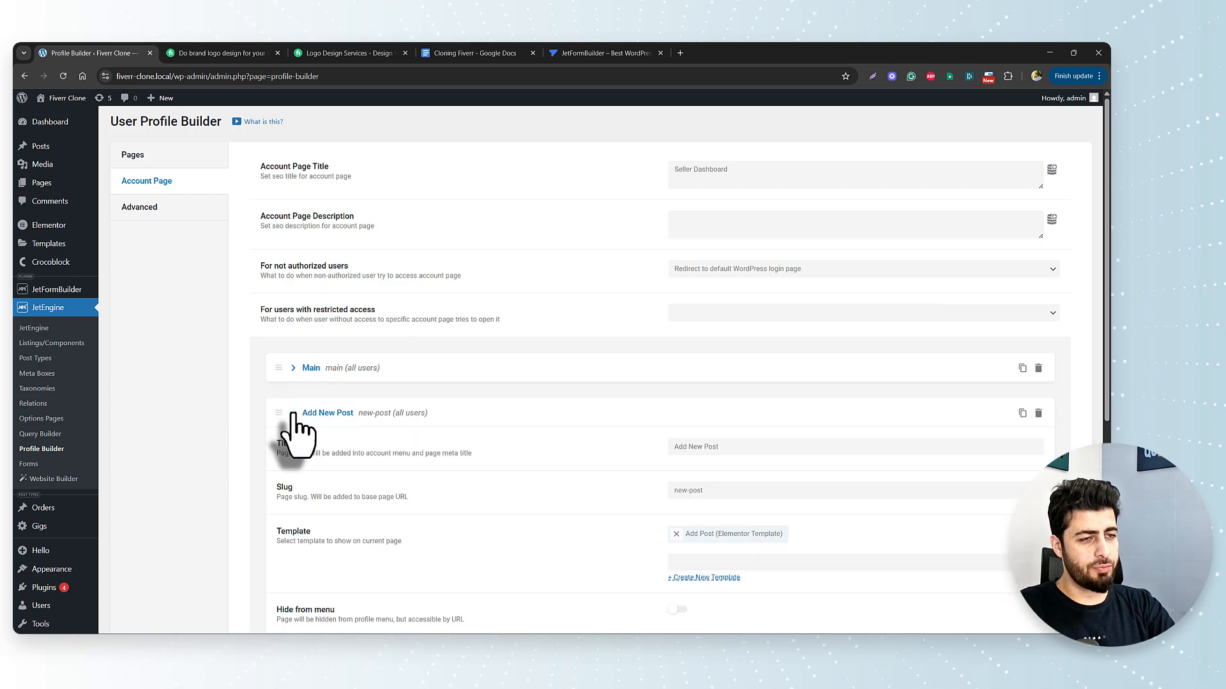
pyautogui.click(293, 414)
pyautogui.click(293, 458)
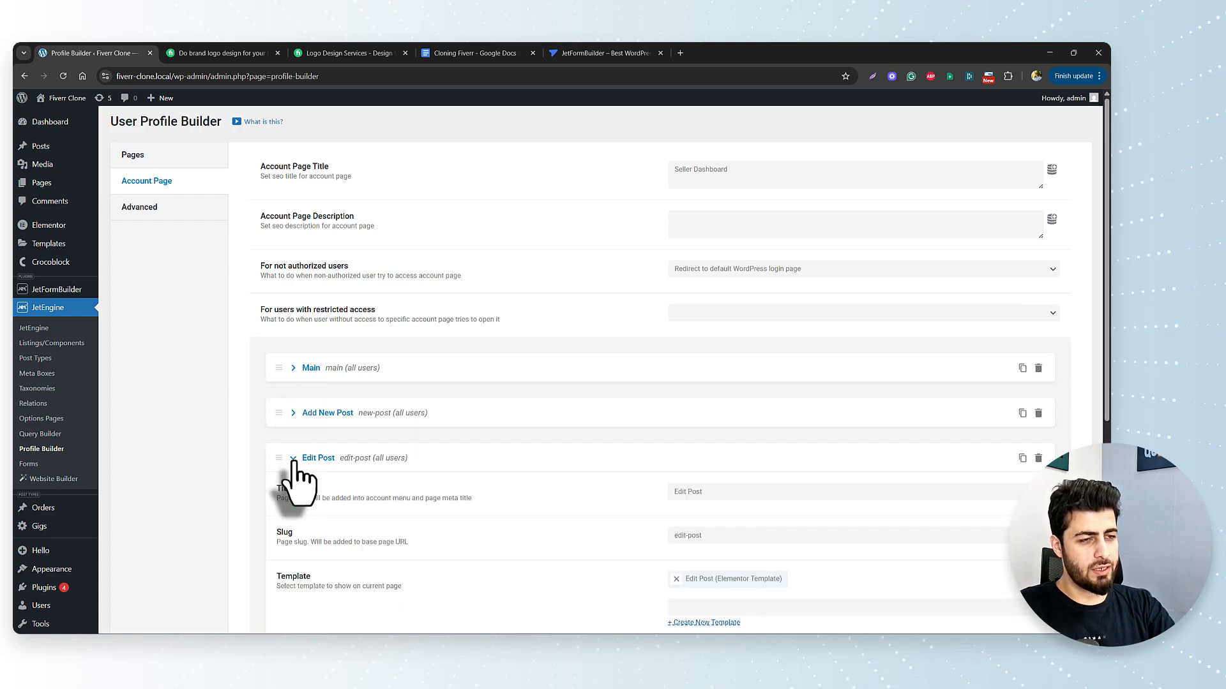
pyautogui.click(293, 457)
pyautogui.click(293, 458)
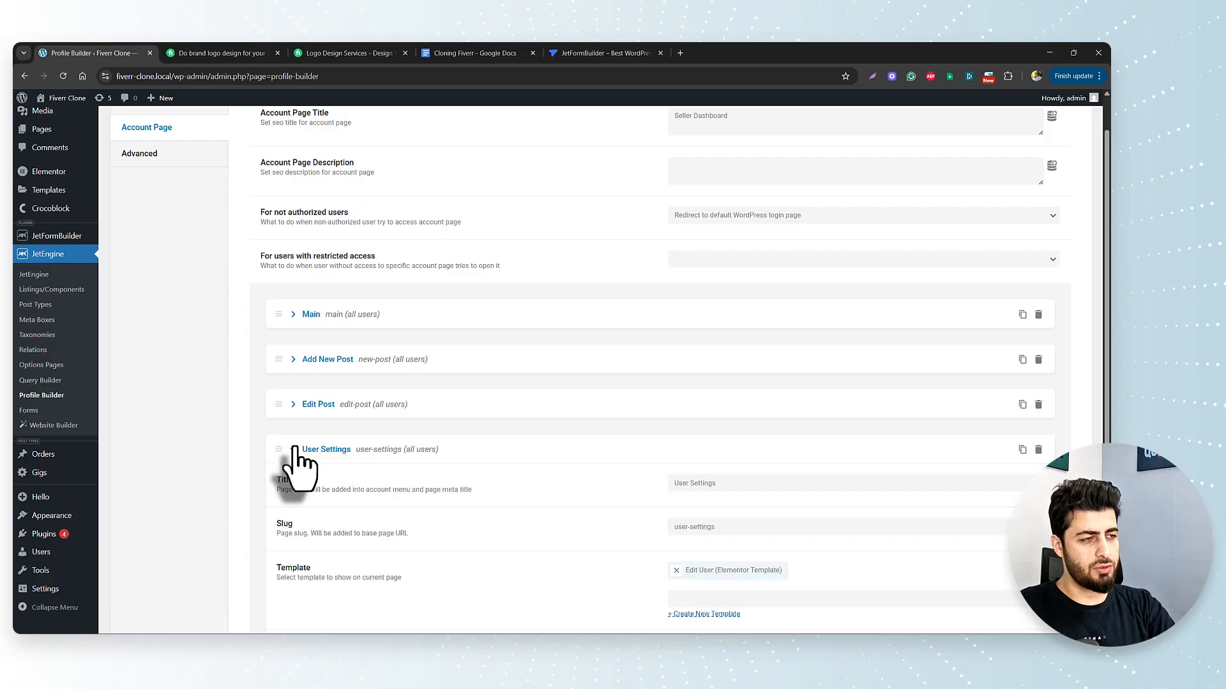
pyautogui.click(294, 451)
pyautogui.click(293, 494)
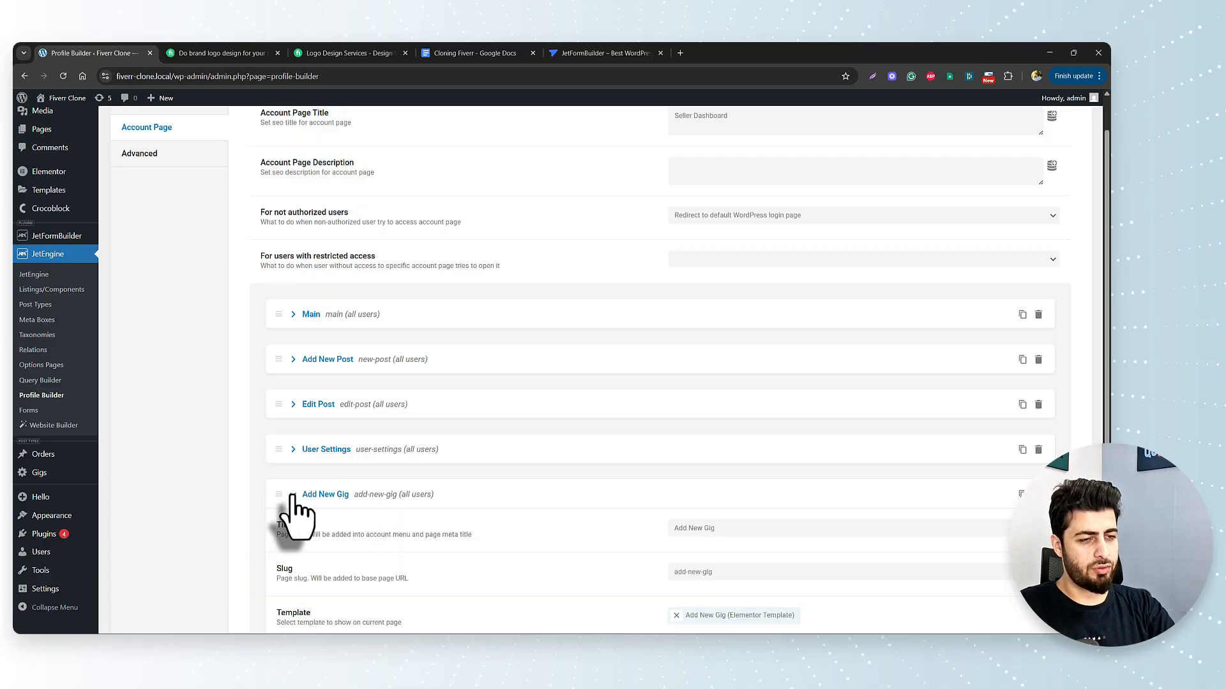
pyautogui.click(293, 495)
# Expand the User Settings, Edit Post, Add New Post and Main subpages together to review their assigned Elementor templates and menu visibility
pyautogui.click(293, 450)
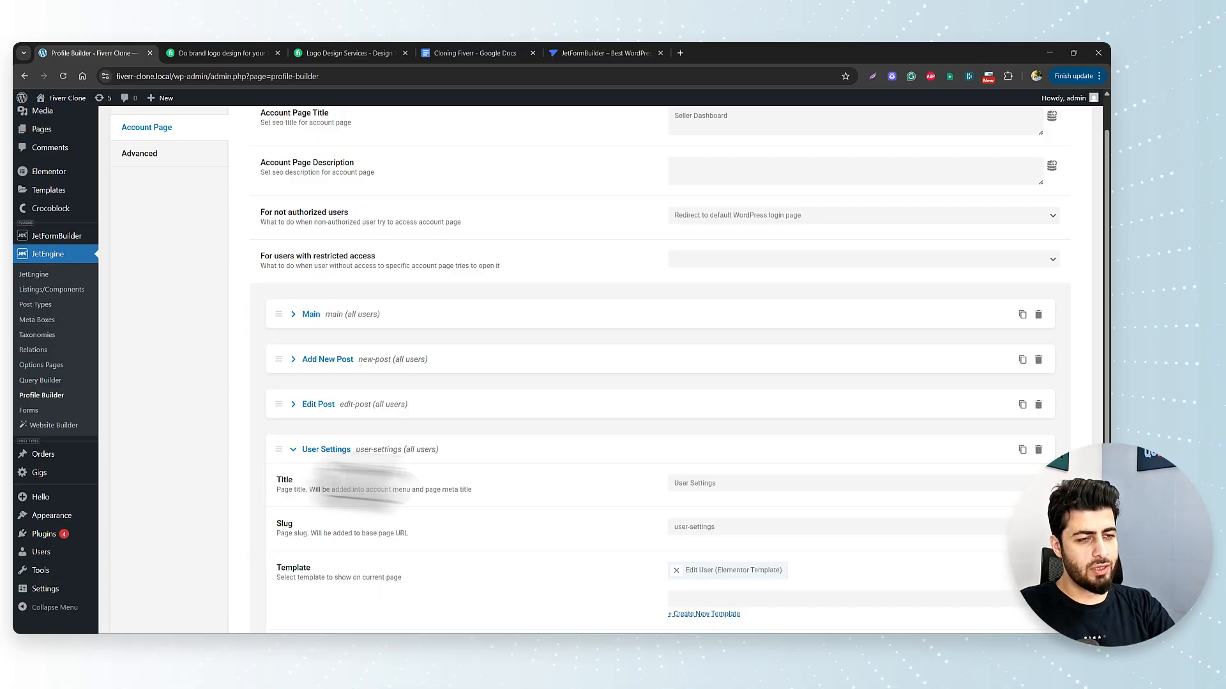
pyautogui.scroll(-1, 600, 479)
pyautogui.scroll(-1, 600, 479)
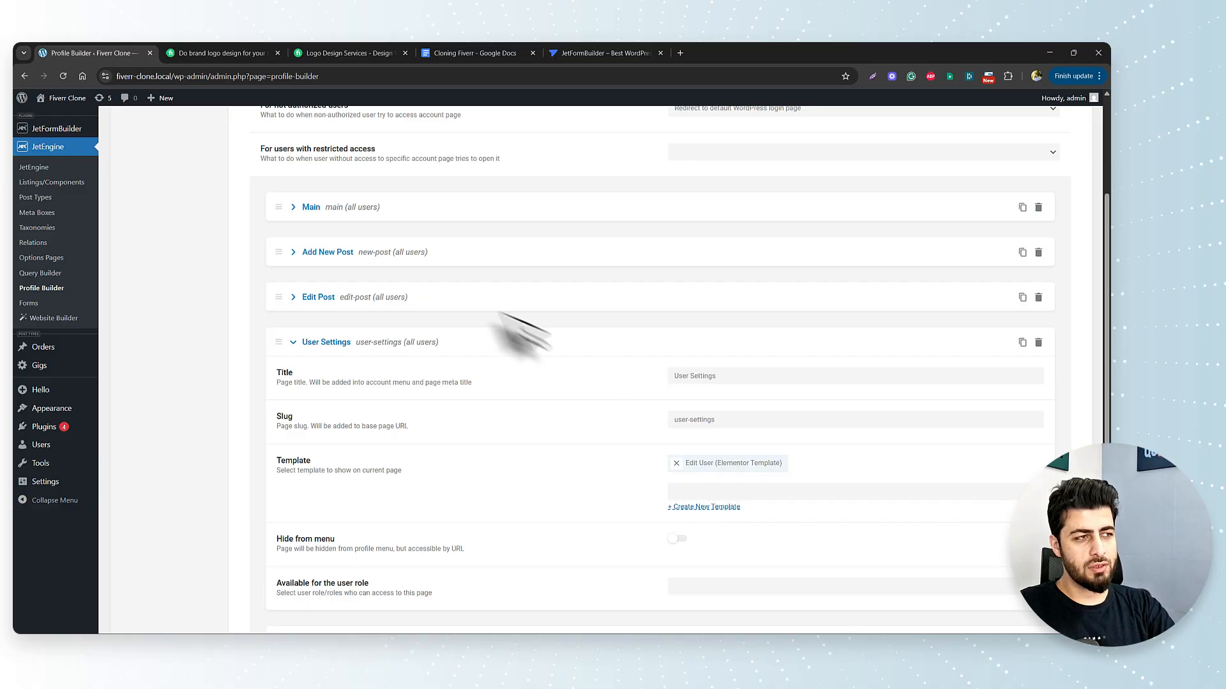
pyautogui.click(296, 297)
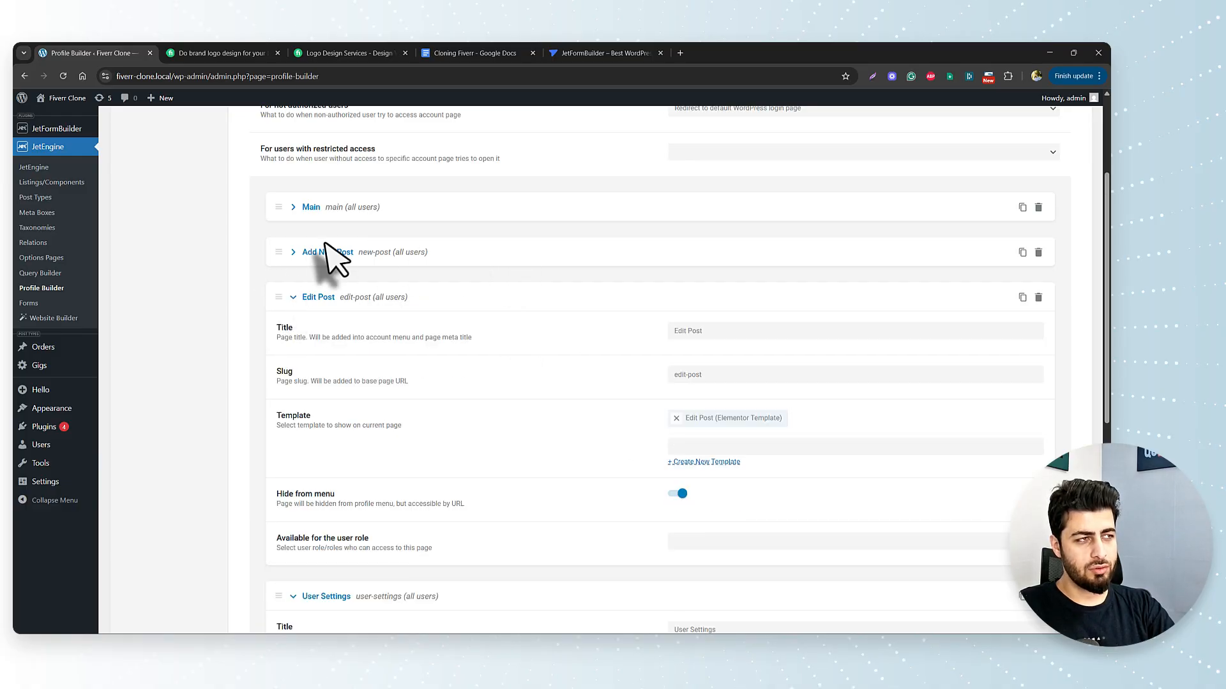
pyautogui.click(294, 253)
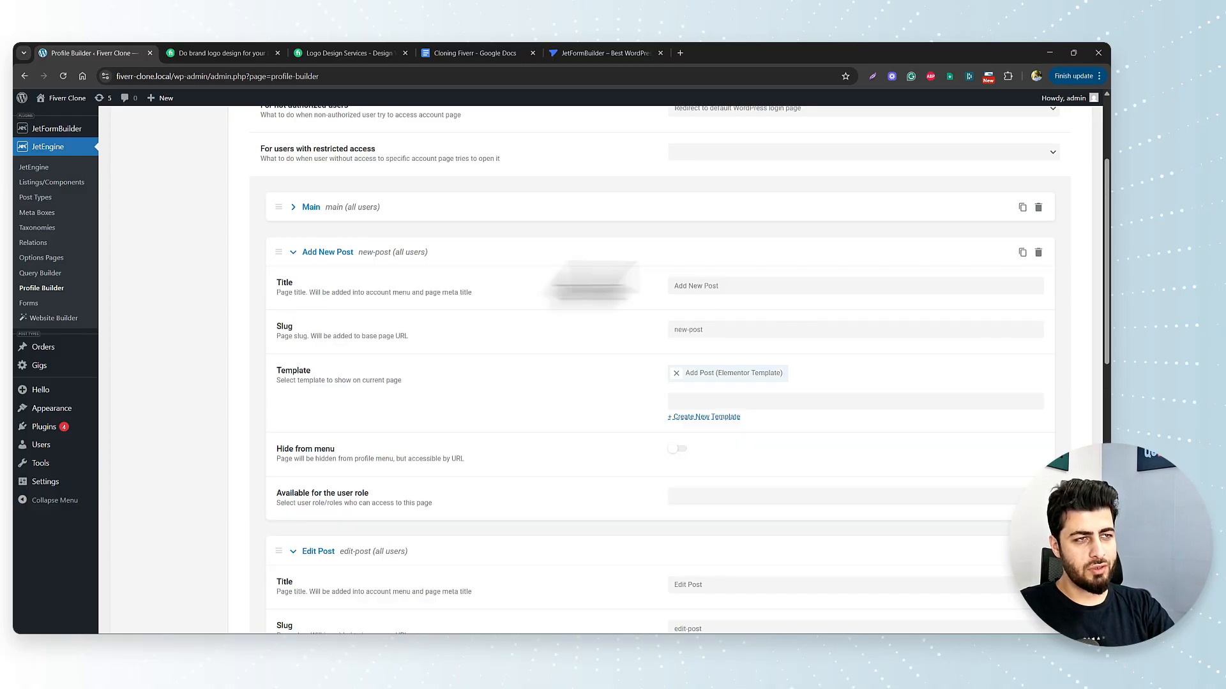
pyautogui.click(296, 208)
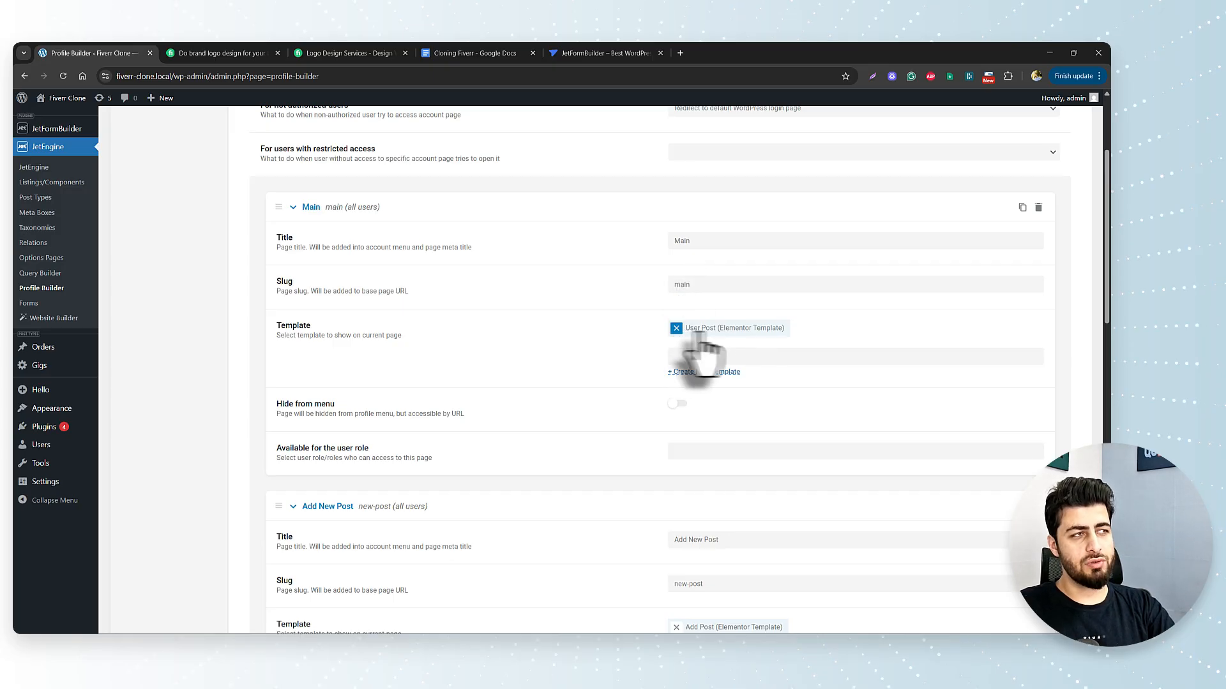
# Open the list of all pages in a new browser tab and view the Account page on the site
pyautogui.scroll(3, 137, 262)
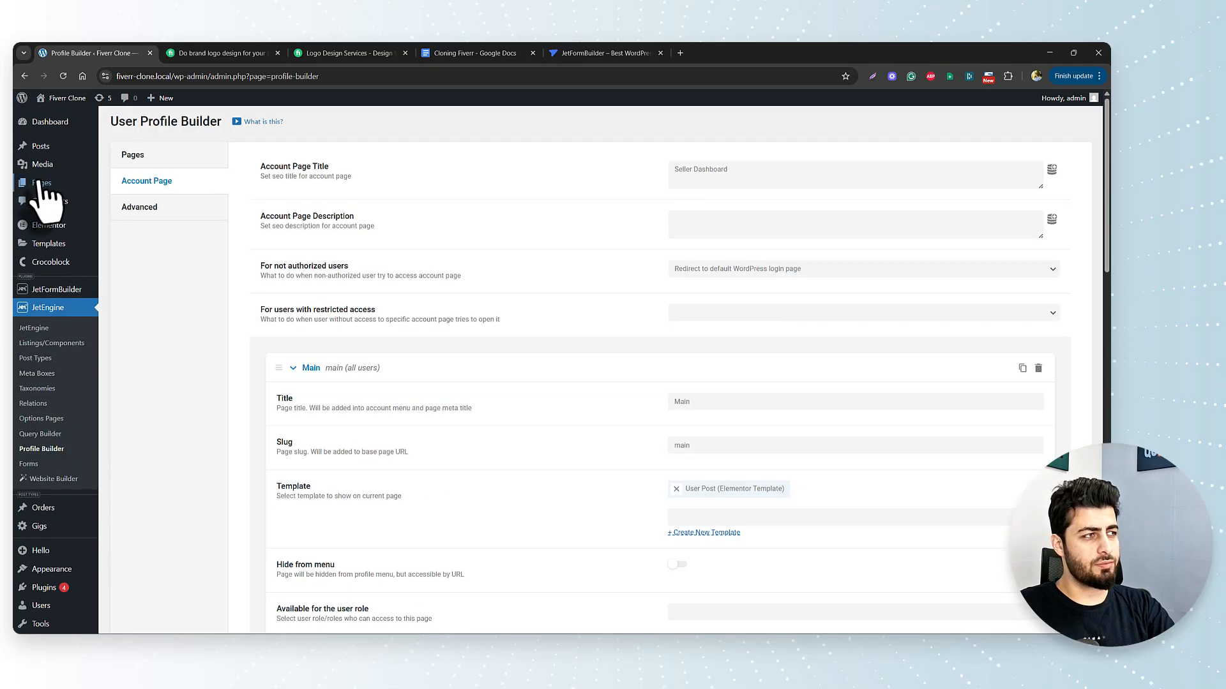
pyautogui.moveTo(44, 184)
pyautogui.rightClick(127, 187)
pyautogui.click(168, 197)
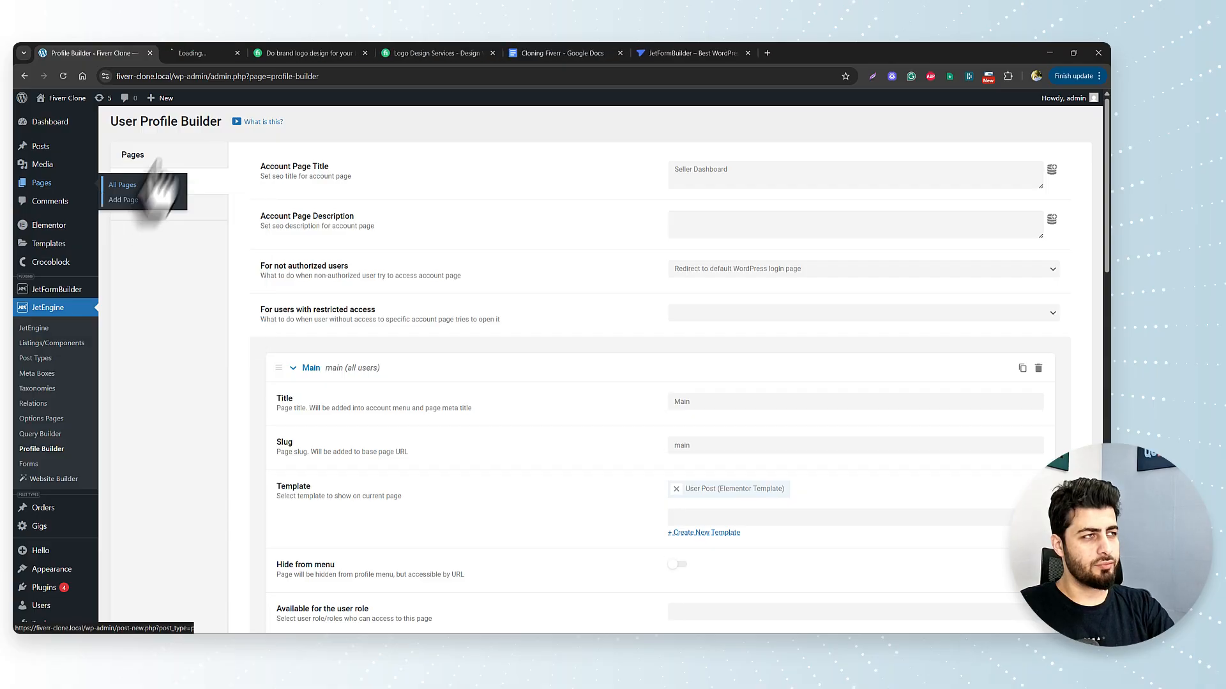
pyautogui.click(230, 53)
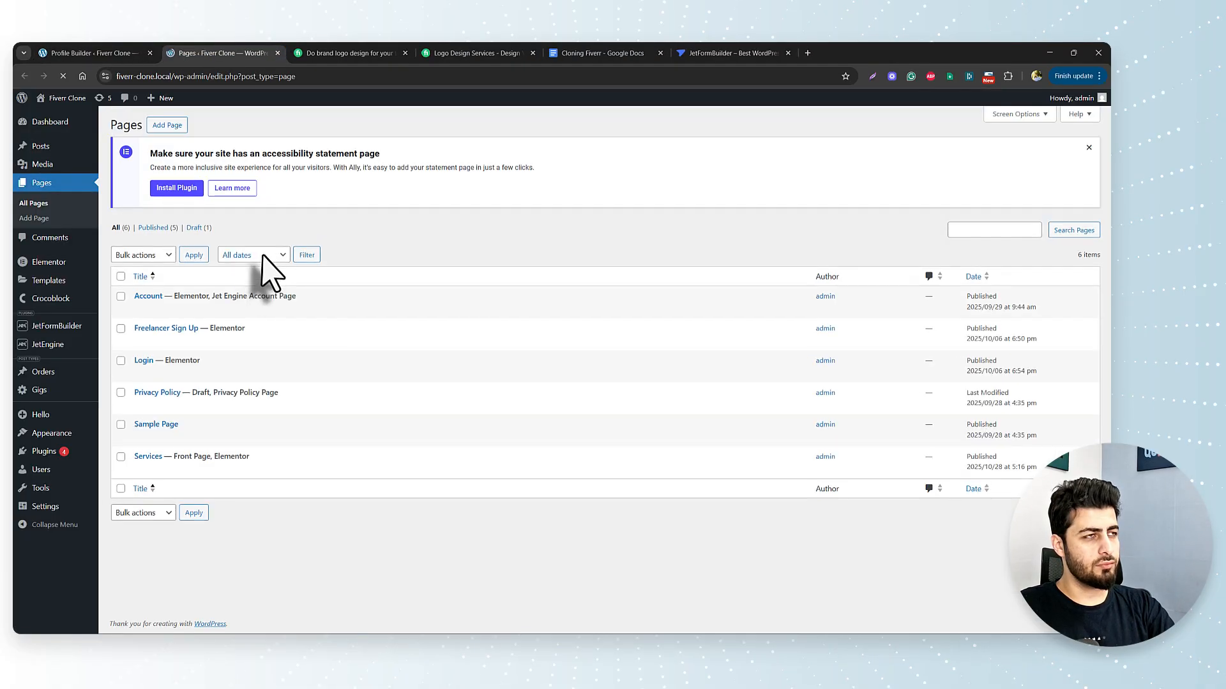
pyautogui.click(217, 310)
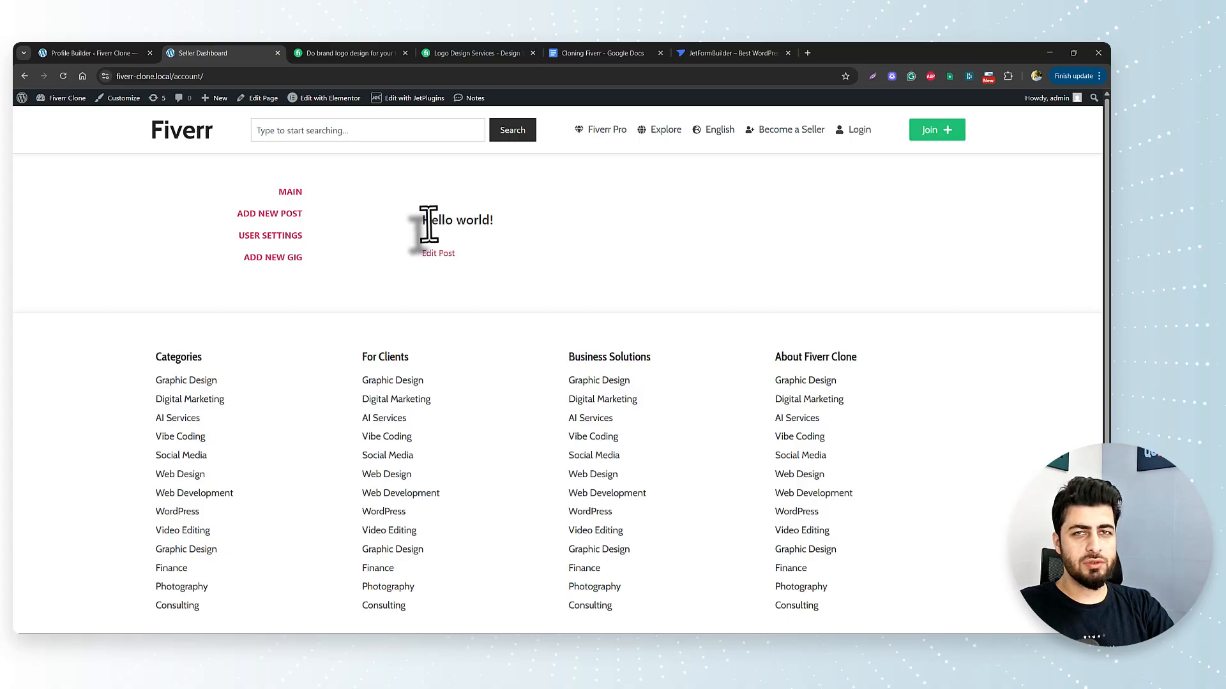
# Examine the edit form of the Hello world! post and the post ID parameter in its URL, and return to the account page
pyautogui.click(439, 254)
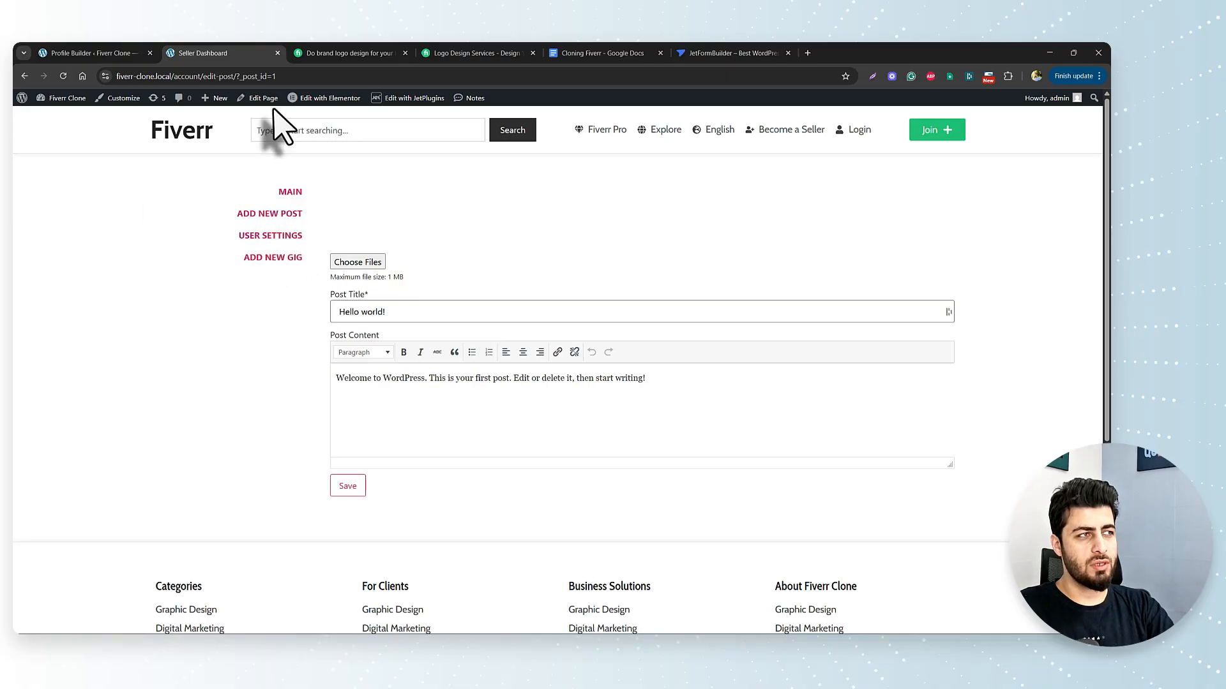
pyautogui.click(236, 76)
pyautogui.moveTo(261, 76); pyautogui.dragTo(291, 76)
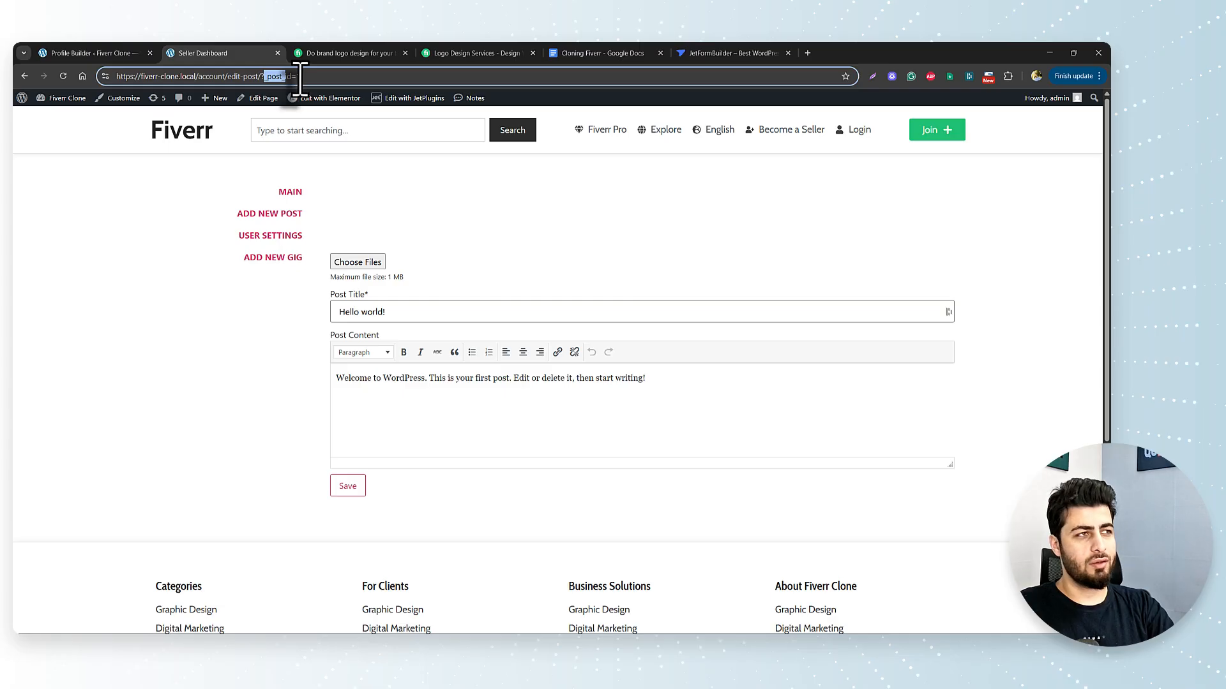
pyautogui.click(24, 76)
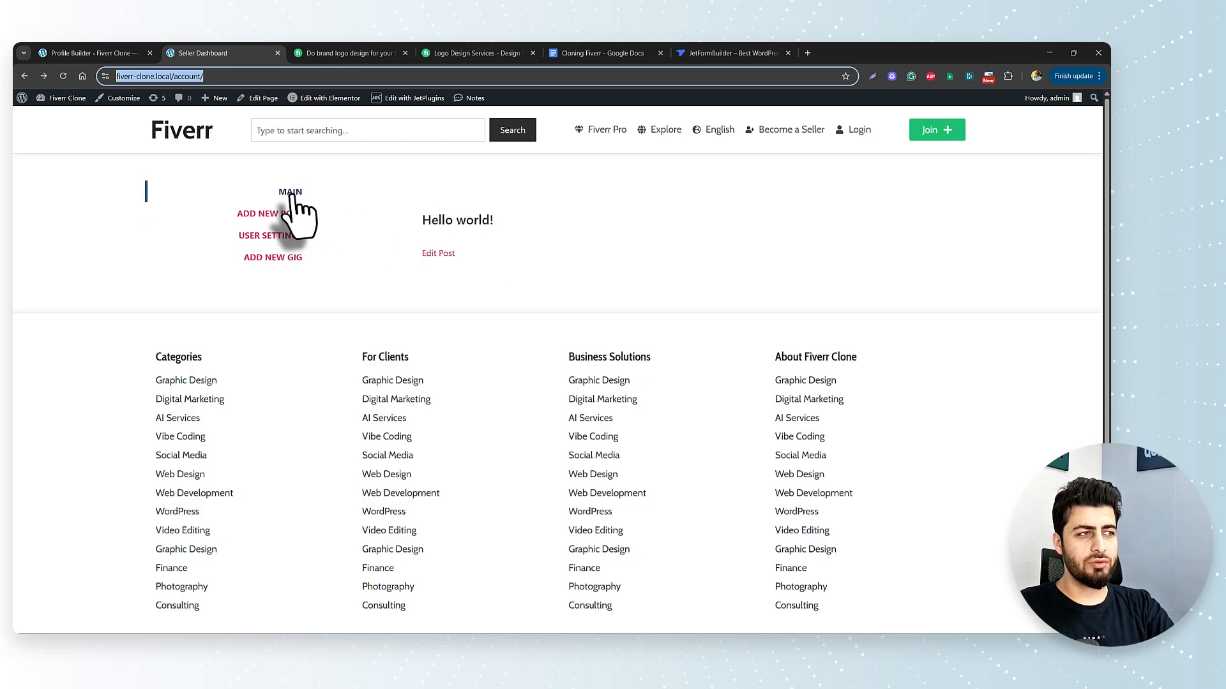
# Open Elementor's Saved Templates in a new tab placed beside the Profile Builder tab and look through the account templates
pyautogui.click(109, 53)
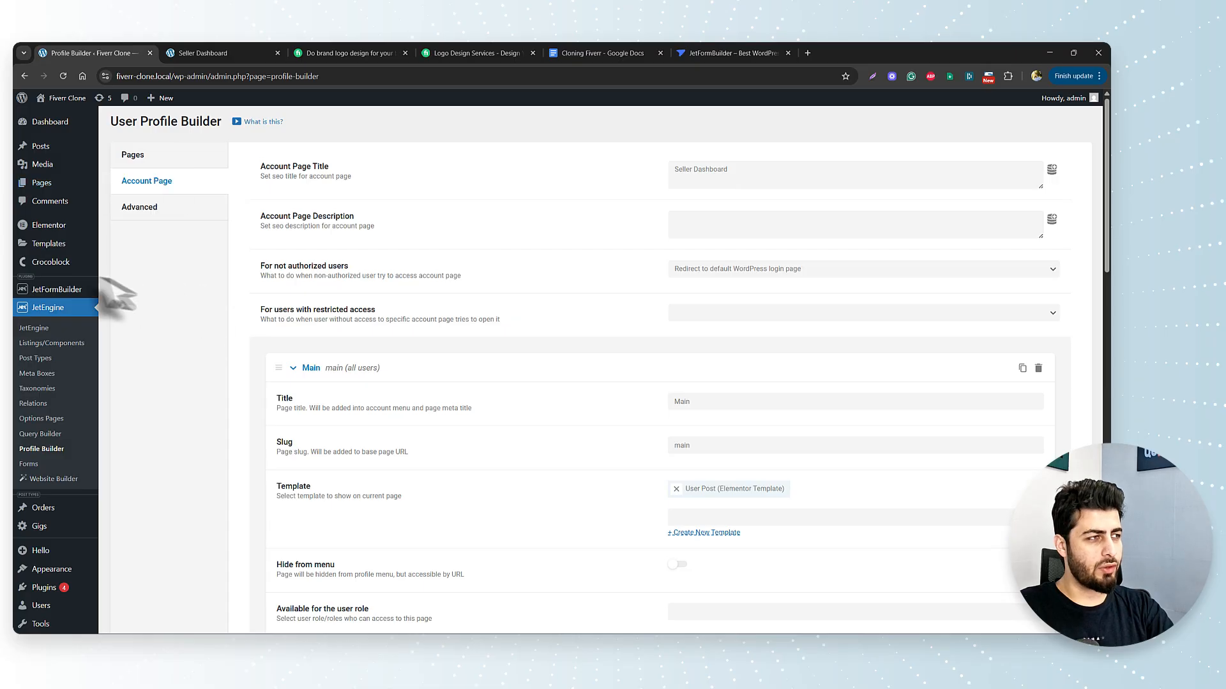
pyautogui.moveTo(49, 246)
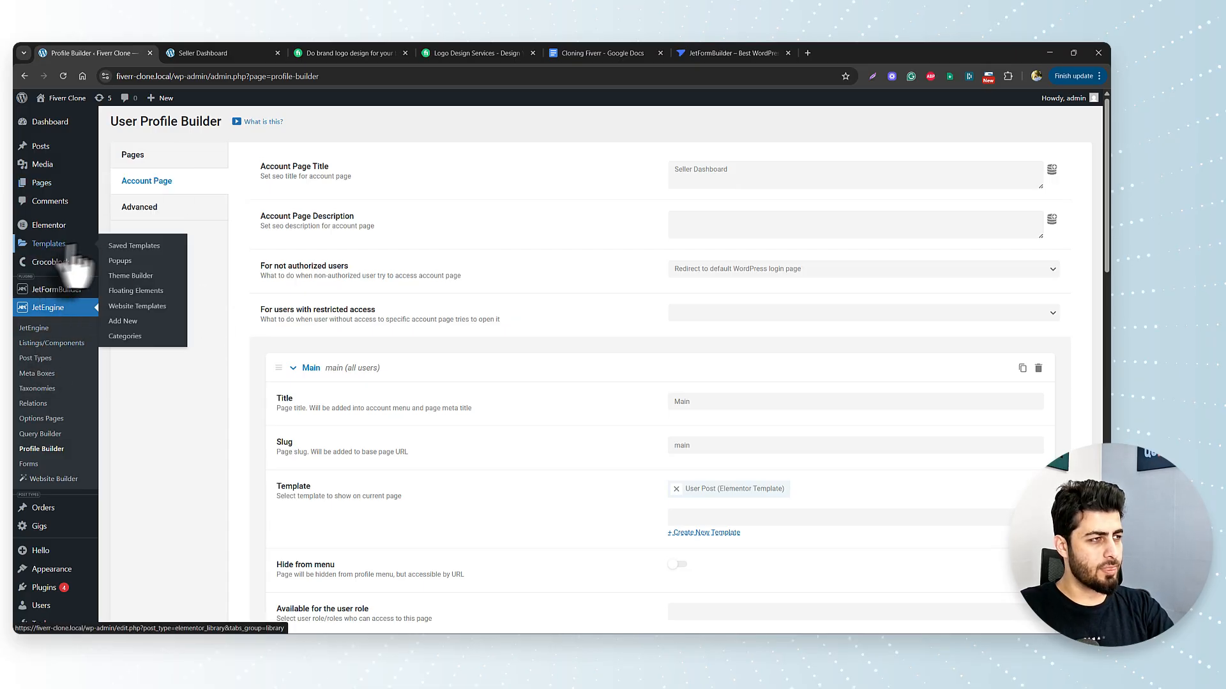
pyautogui.rightClick(150, 254)
pyautogui.click(160, 259)
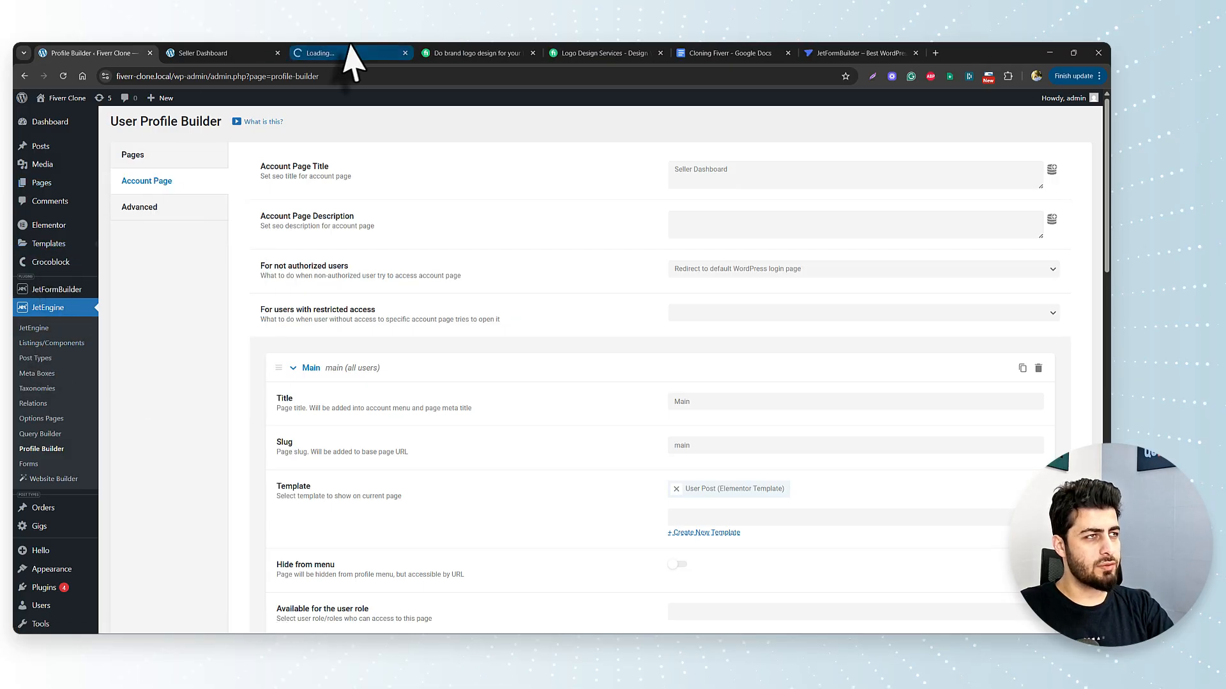
pyautogui.click(225, 51)
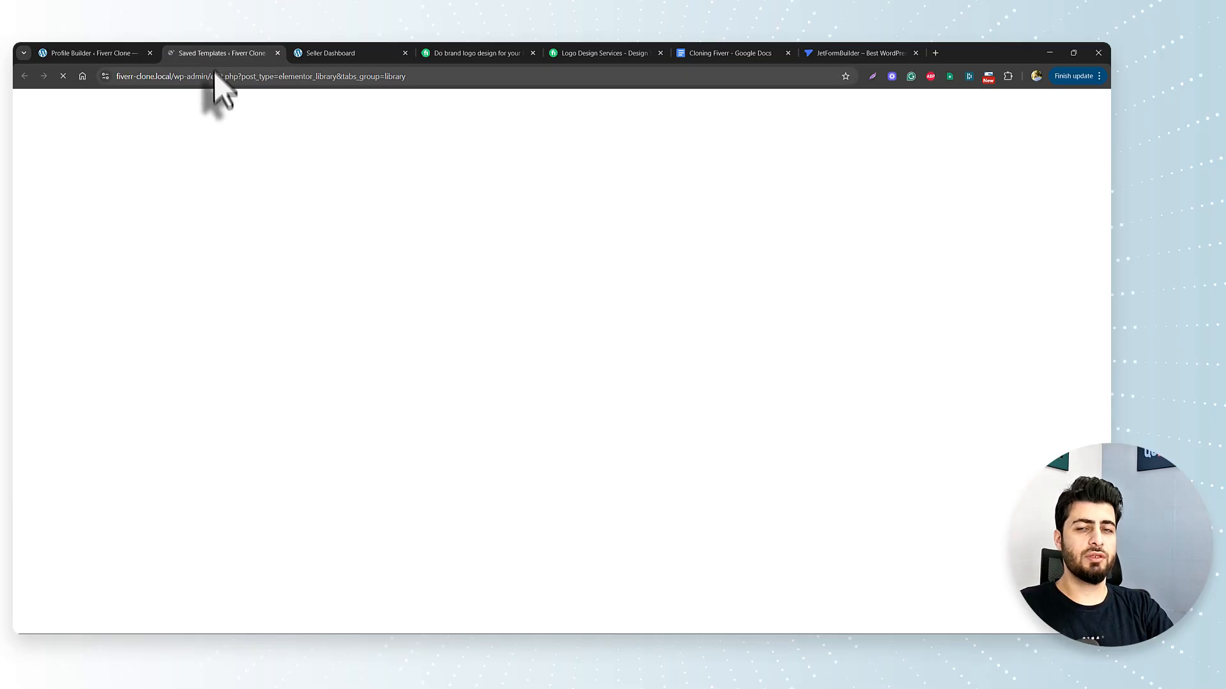
pyautogui.scroll(-1, 325, 374)
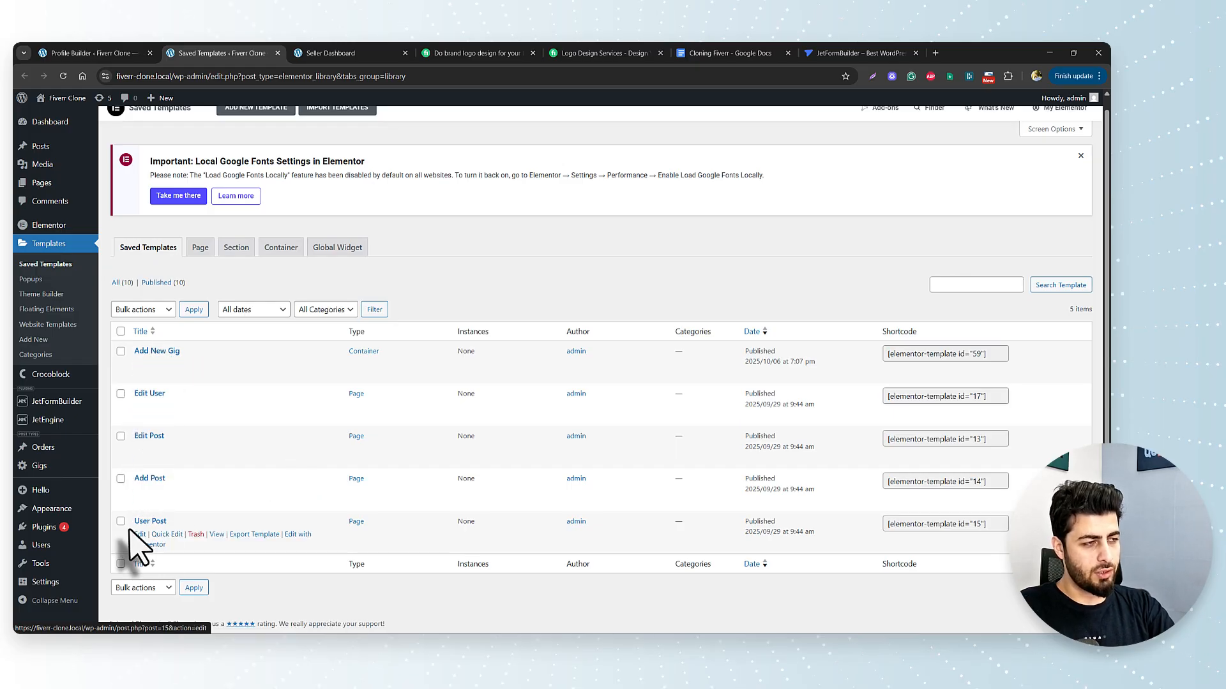
# Compare the Main subpage's template setting with the saved templates list and switch back to the Seller Dashboard page
pyautogui.click(89, 53)
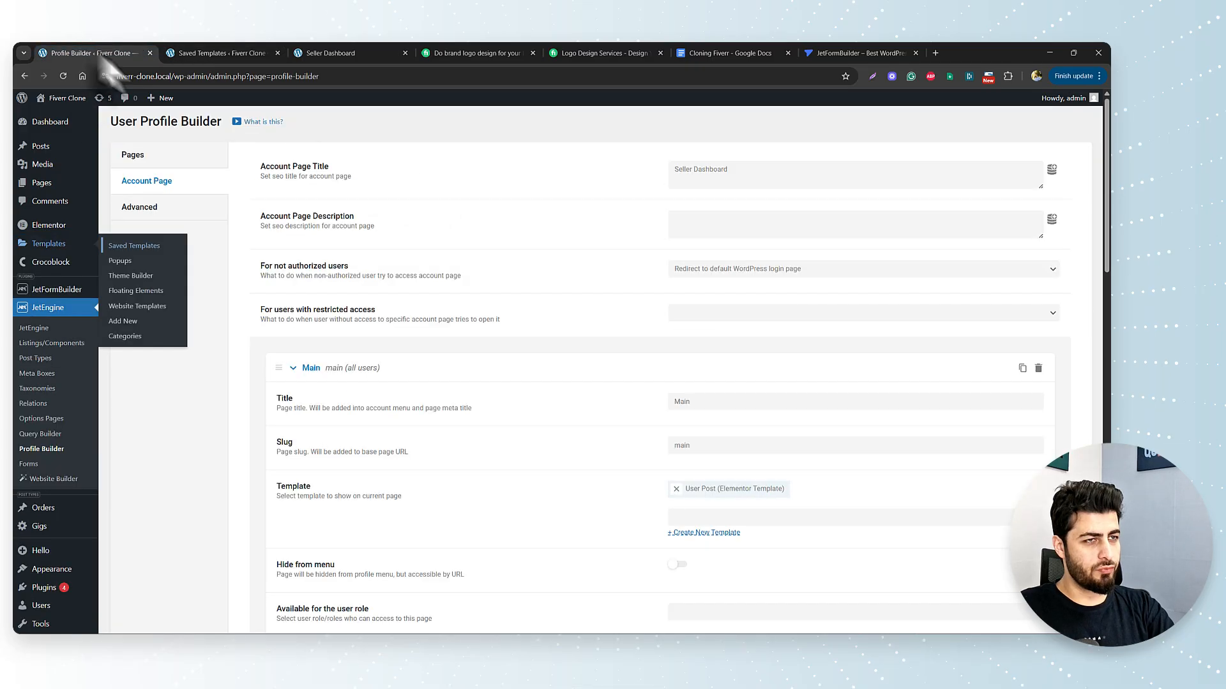
pyautogui.click(213, 51)
pyautogui.click(383, 53)
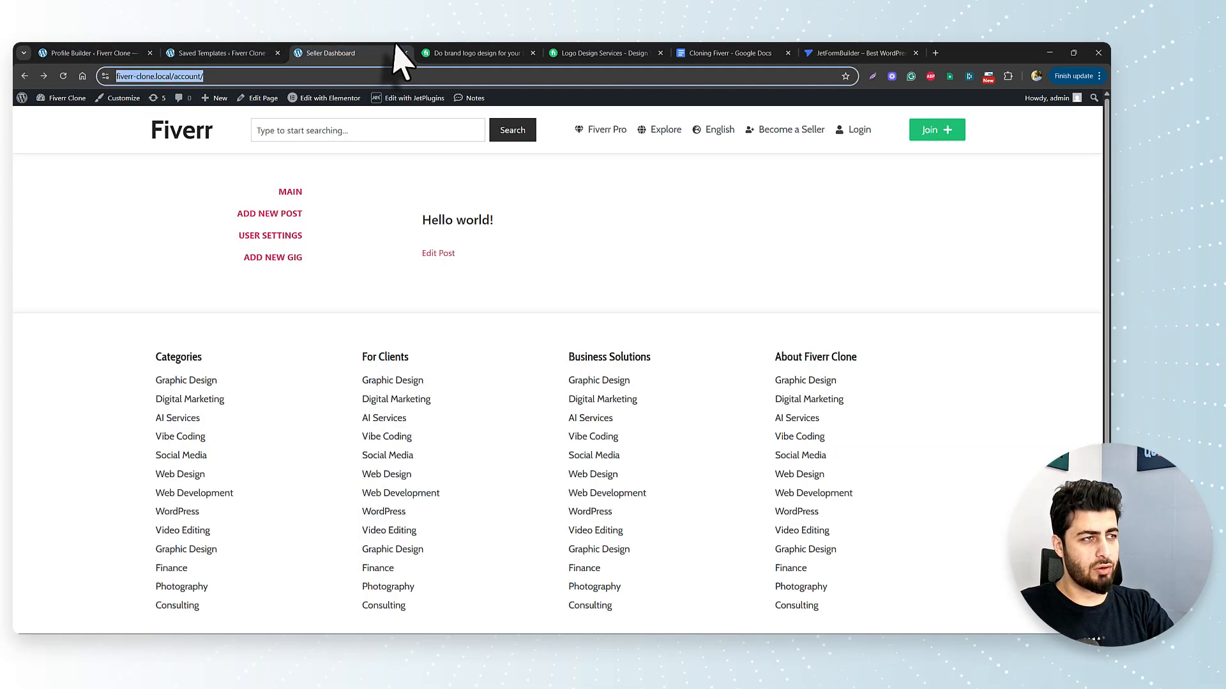
# Open the User Post template from the saved templates list in the Elementor editor
pyautogui.click(236, 53)
pyautogui.moveTo(141, 535)
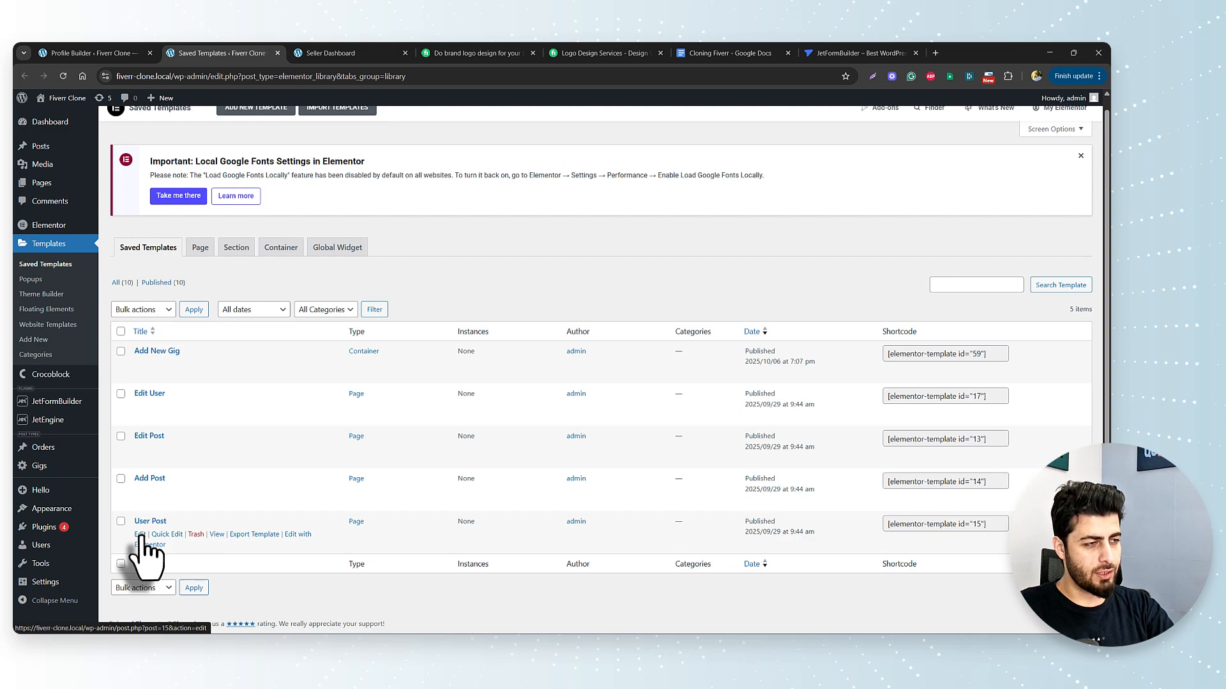
pyautogui.click(296, 536)
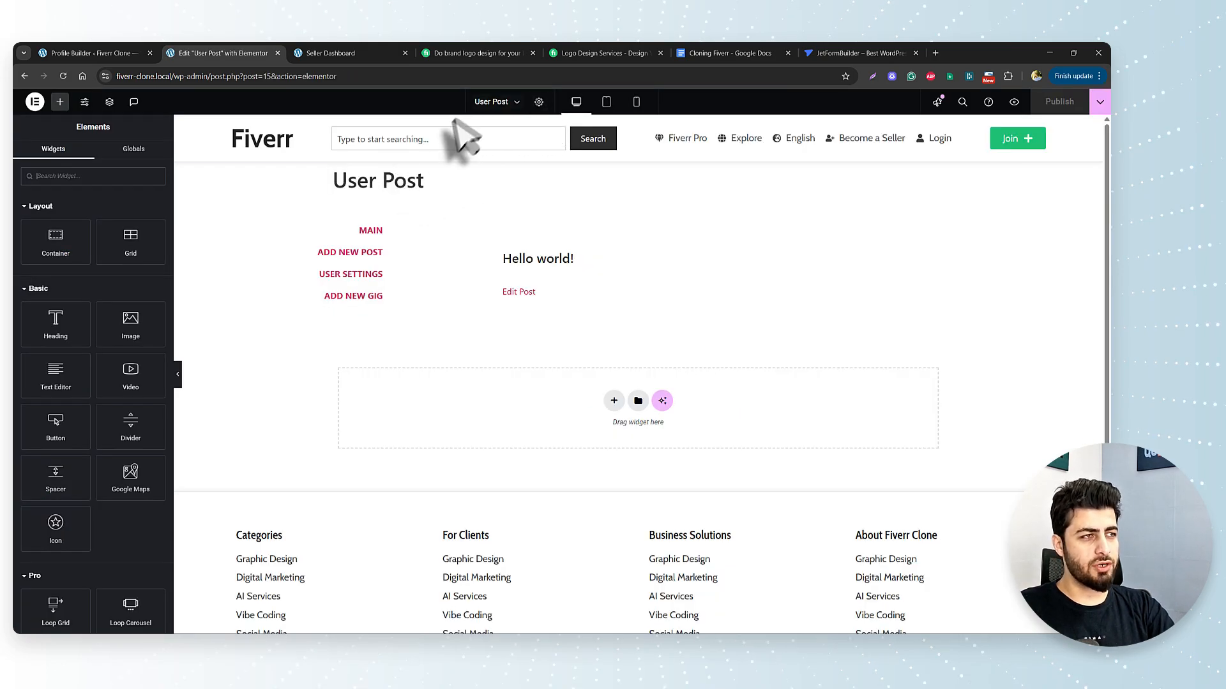
# Retitle the template "Seller Dashboard Main" and set its page layout to Elementor Full Width
pyautogui.click(539, 103)
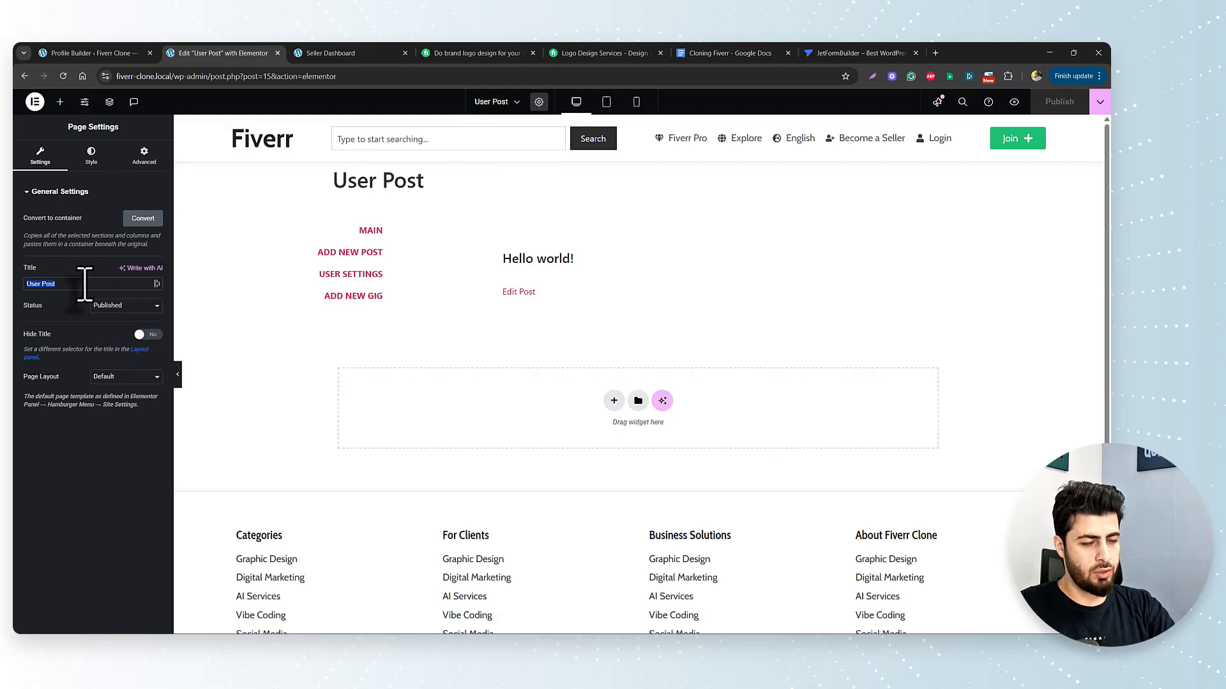
pyautogui.write('Seller Dashboard Main')
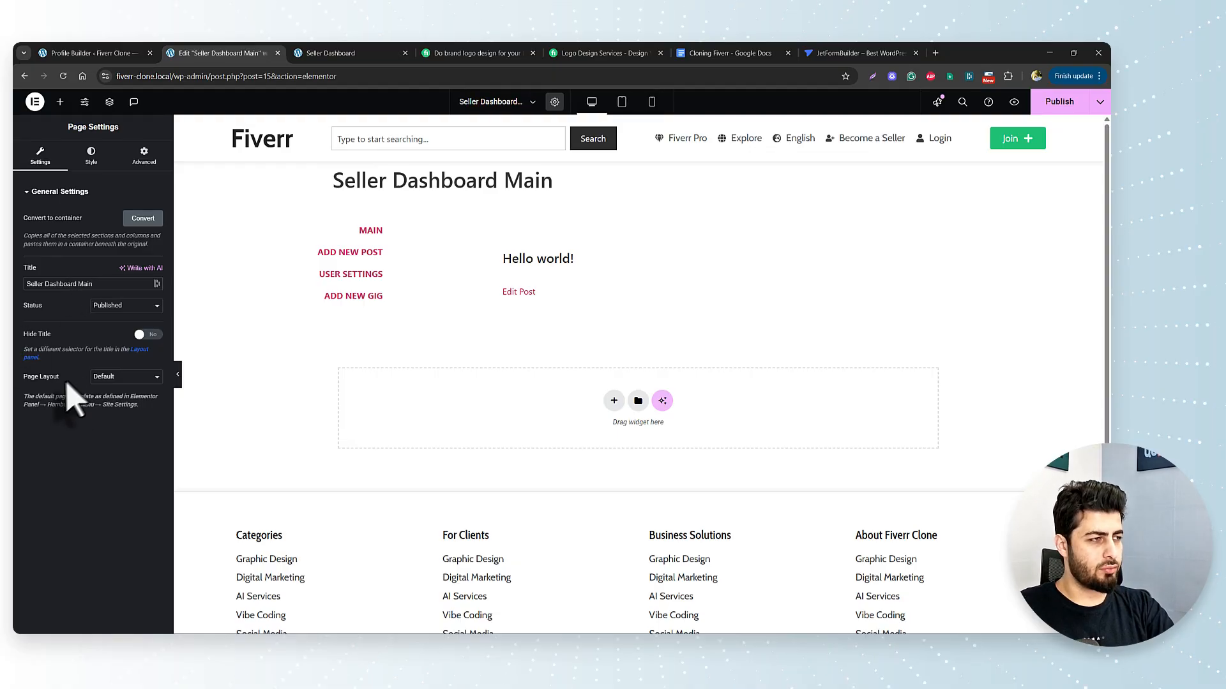
pyautogui.click(121, 377)
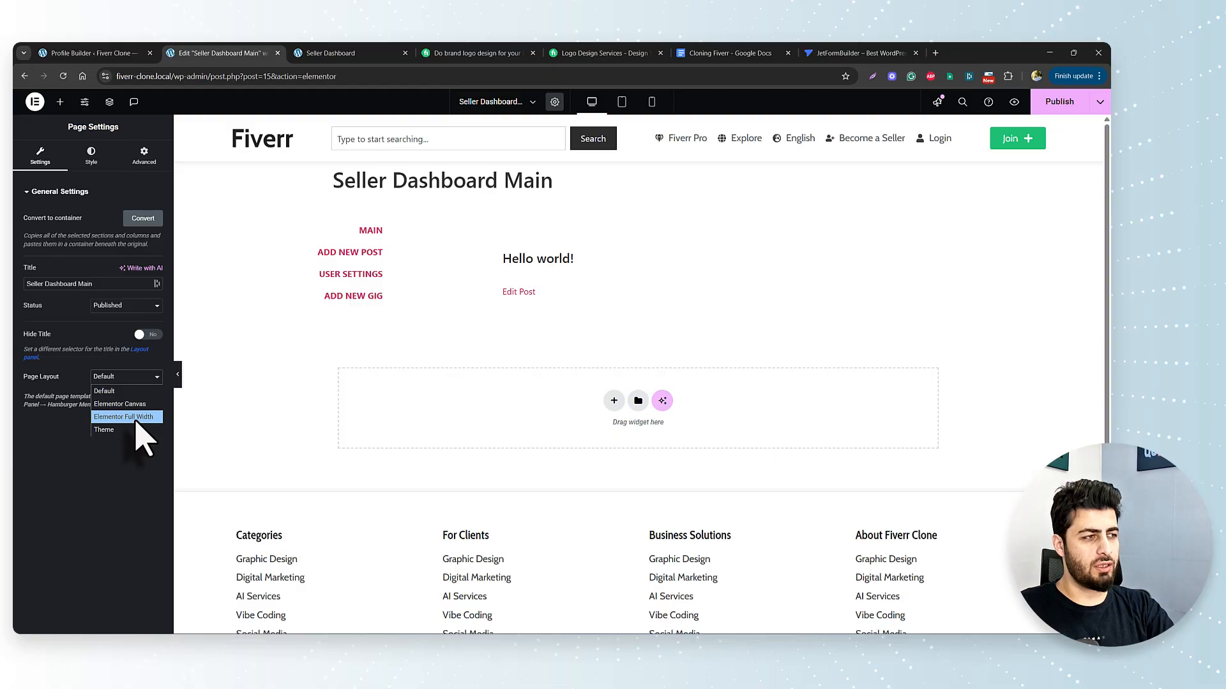
pyautogui.click(136, 418)
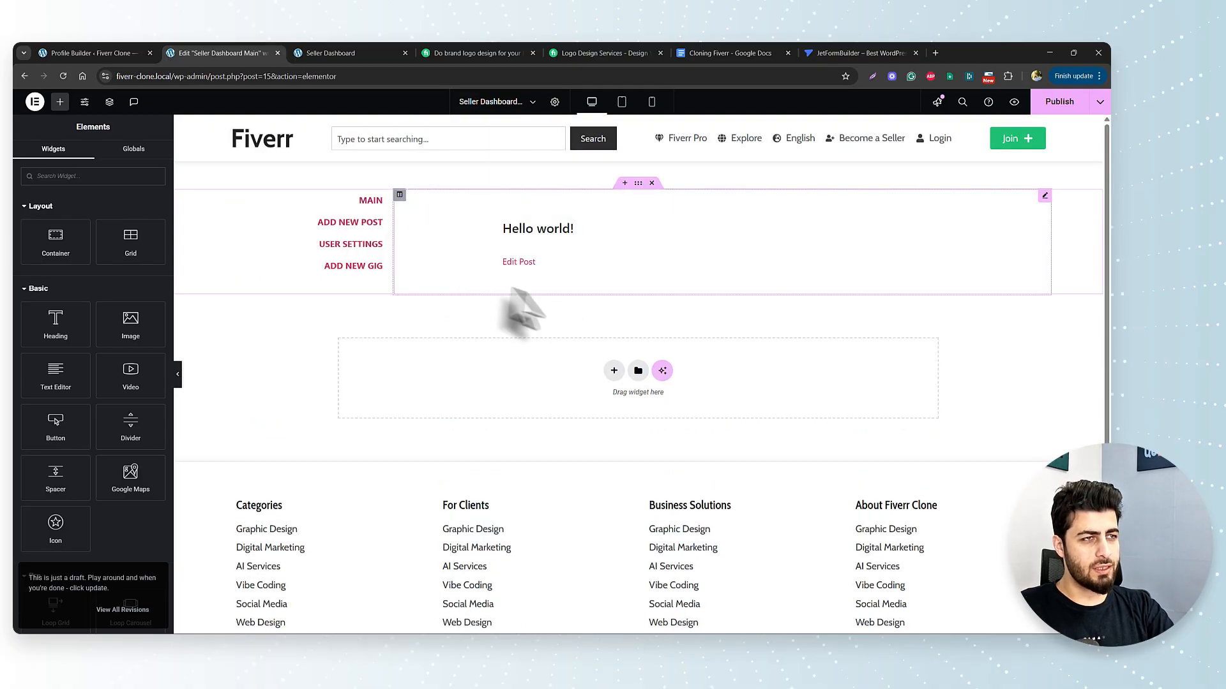
# Add a single-column Flexbox container below the existing account section and place a heading reading "Seller Dashboard" in it
pyautogui.click(614, 371)
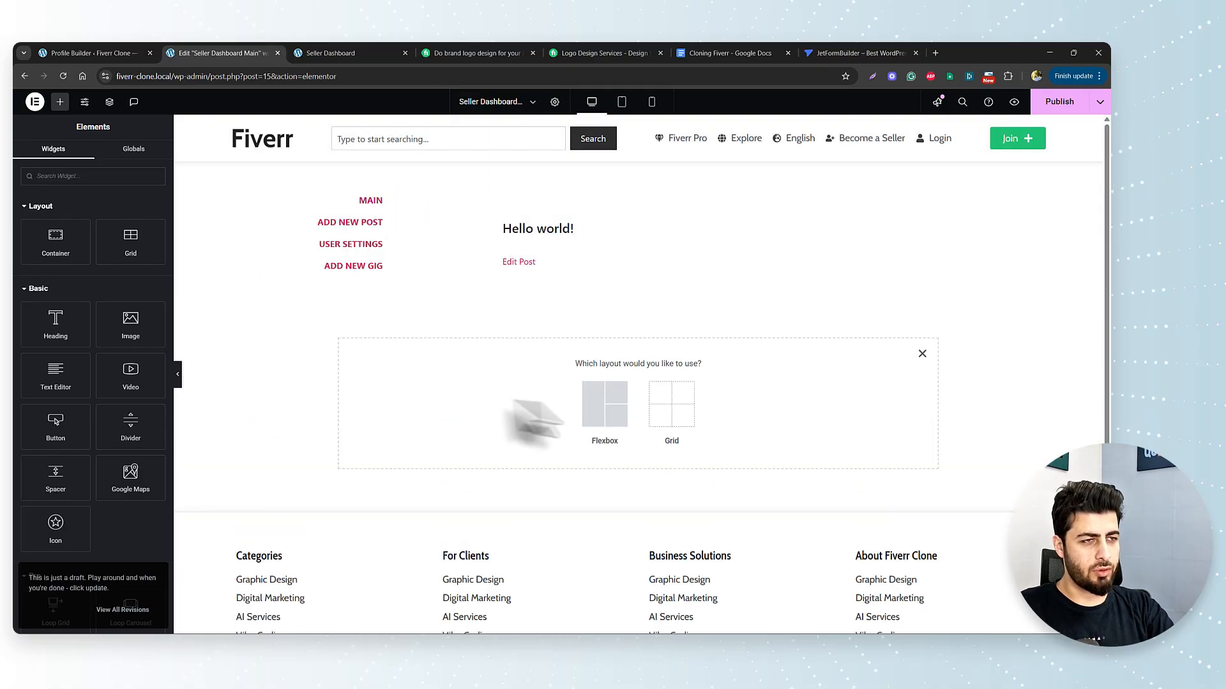
pyautogui.click(597, 403)
pyautogui.click(479, 401)
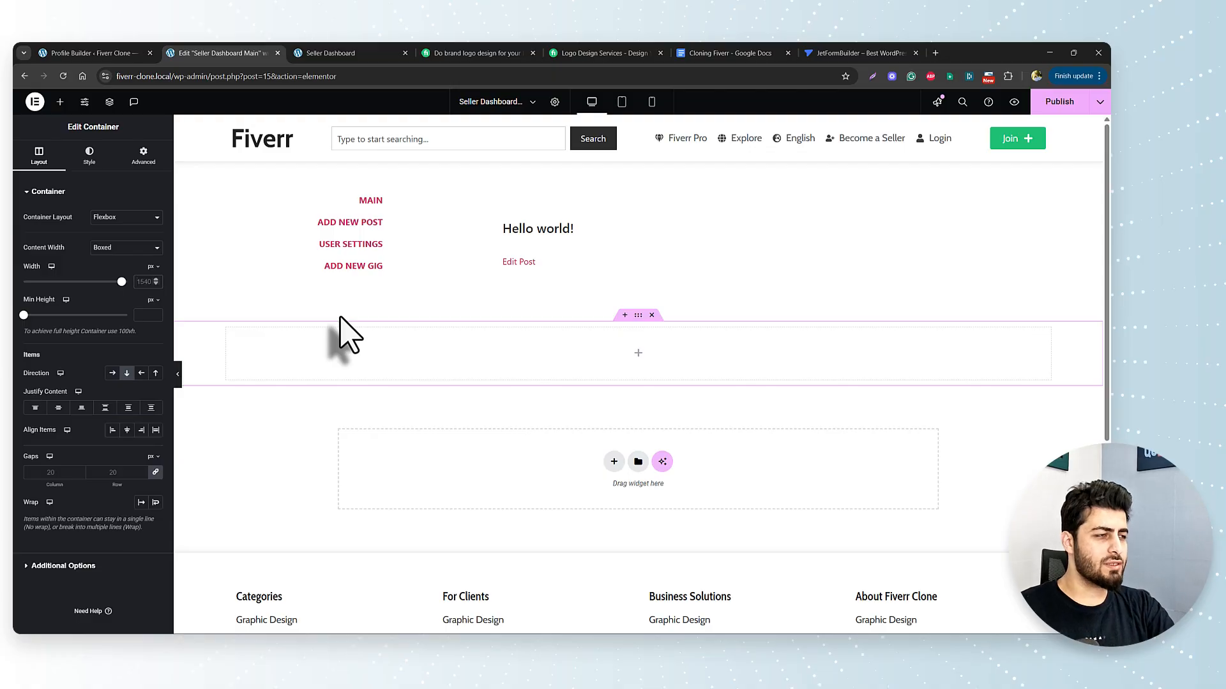
pyautogui.click(61, 103)
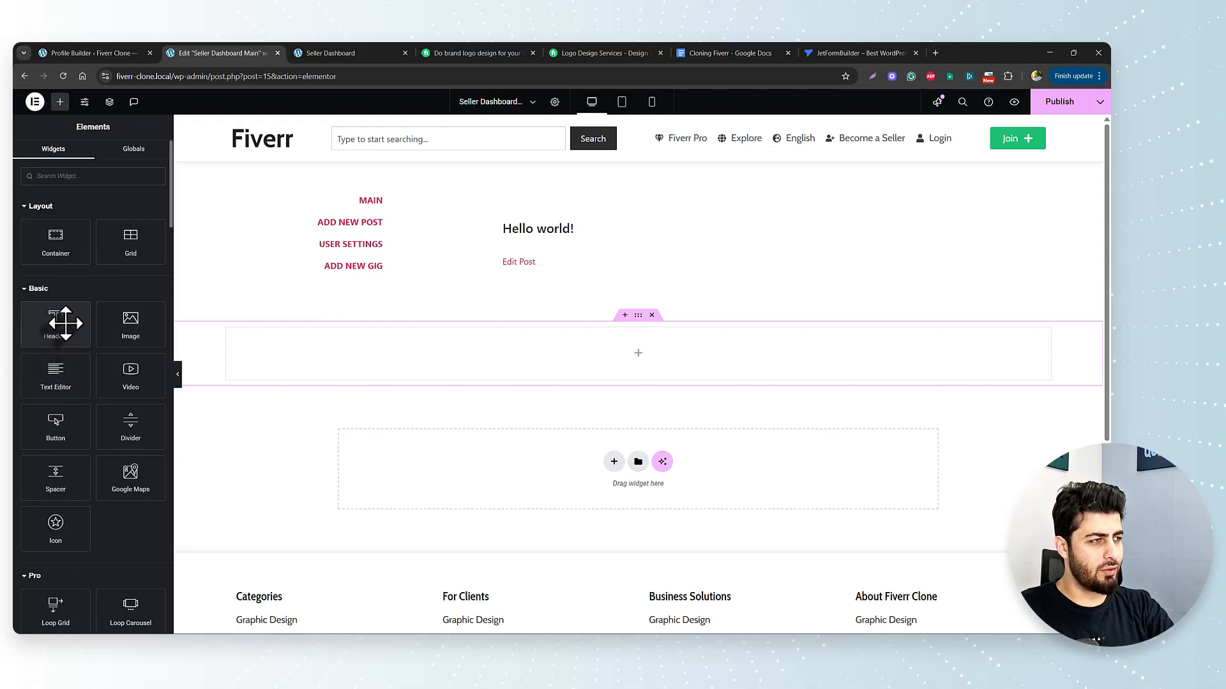
pyautogui.moveTo(65, 324); pyautogui.dragTo(377, 351)
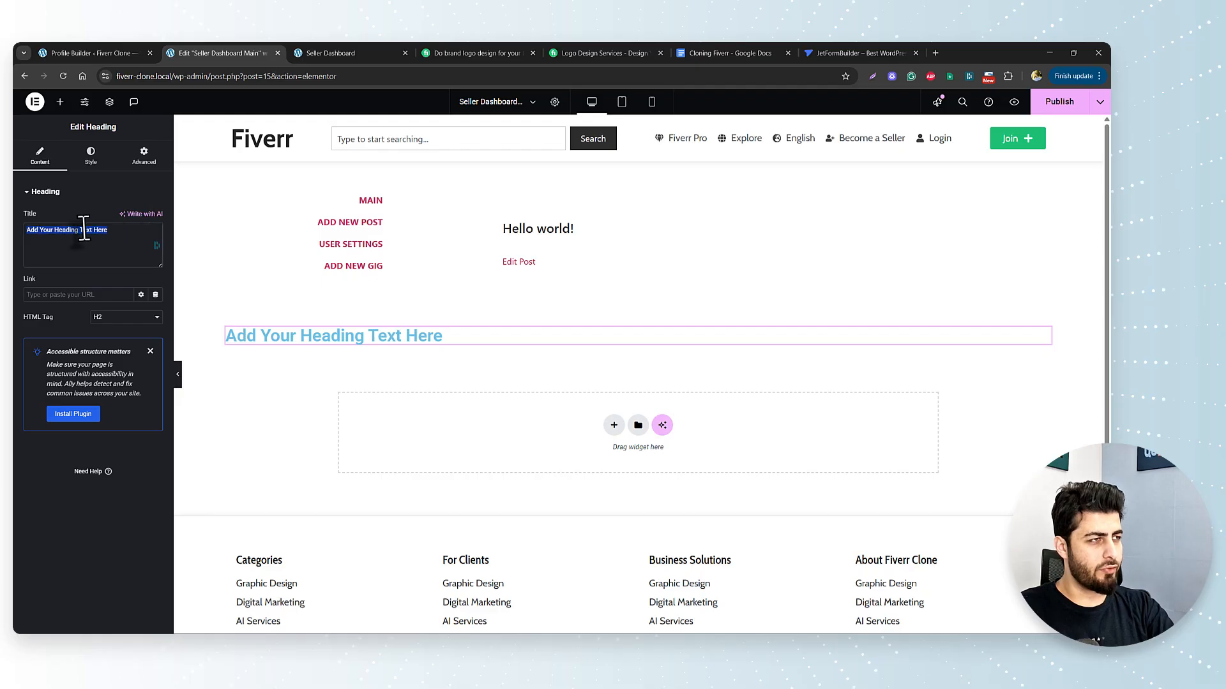
pyautogui.write('Seller')
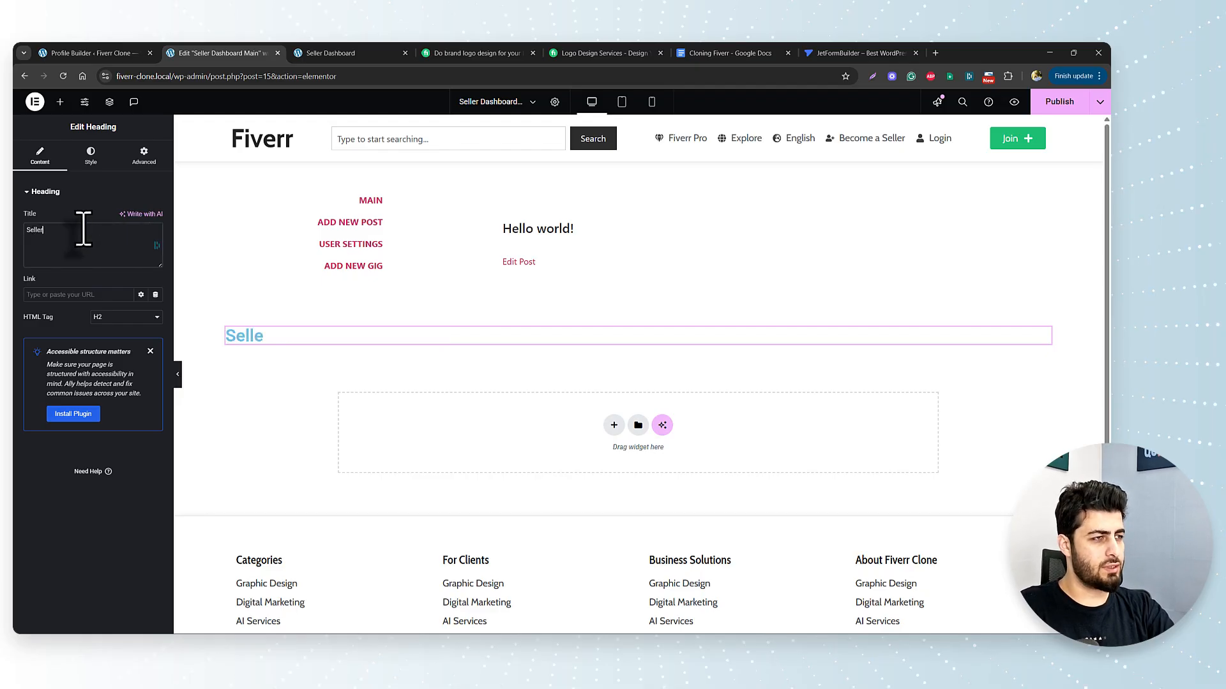
pyautogui.write(' Dashboard')
# Apply a global typography preset and a dark global text color to the Seller Dashboard heading
pyautogui.click(91, 156)
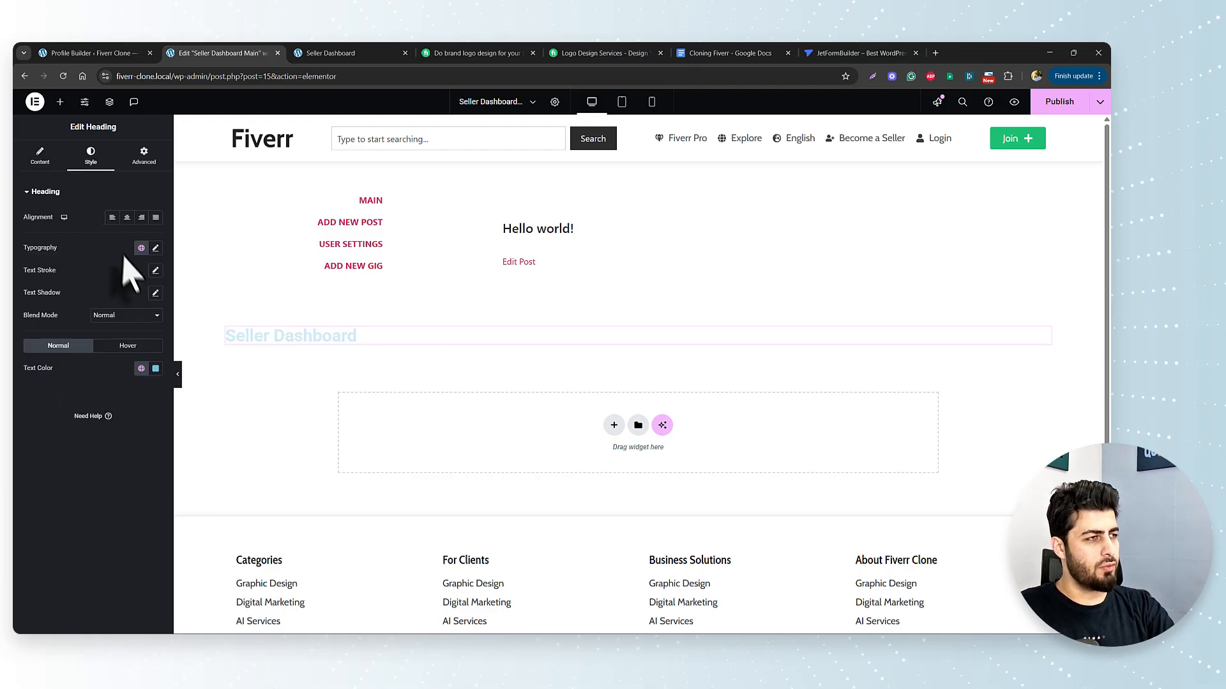
pyautogui.click(141, 248)
pyautogui.click(104, 436)
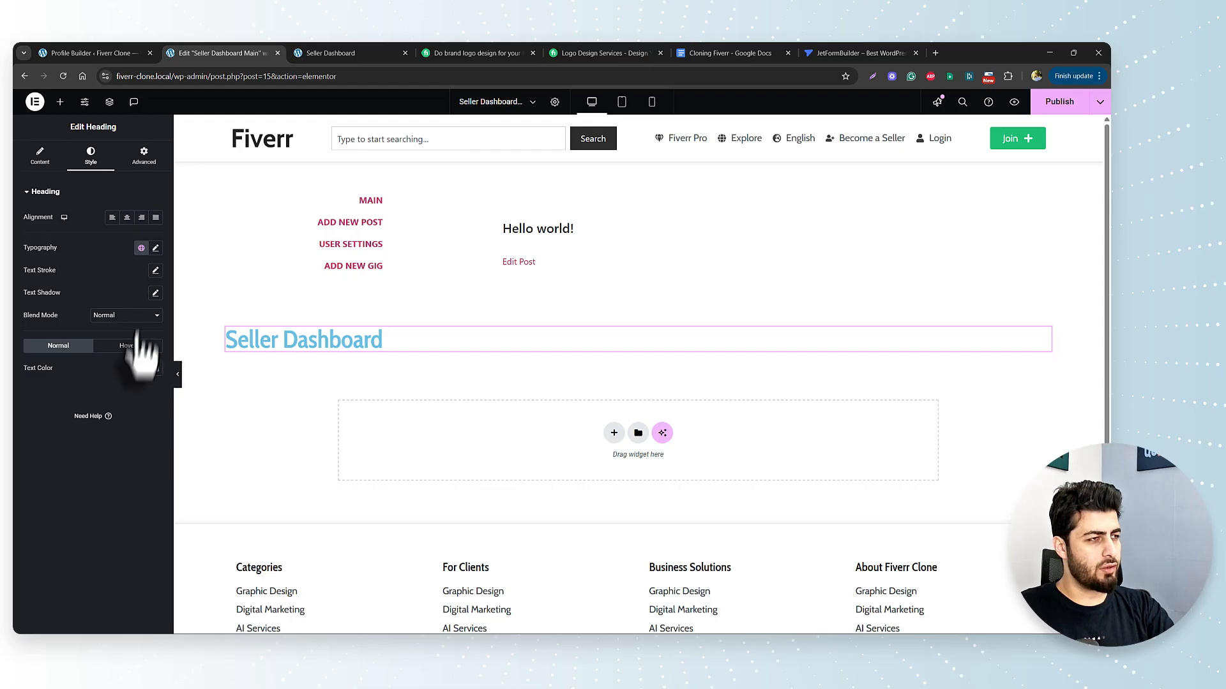
pyautogui.click(141, 369)
pyautogui.click(86, 570)
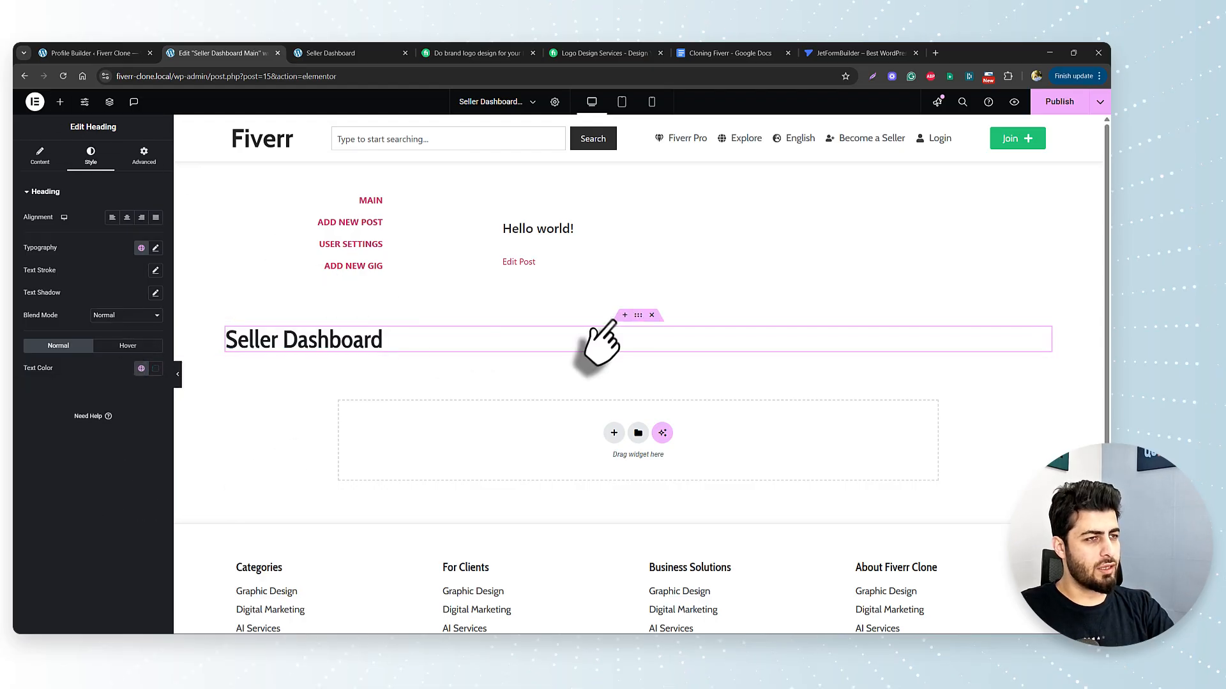
# Unlink the heading container's padding values and set the top and bottom padding to 100 px
pyautogui.click(637, 319)
pyautogui.click(144, 155)
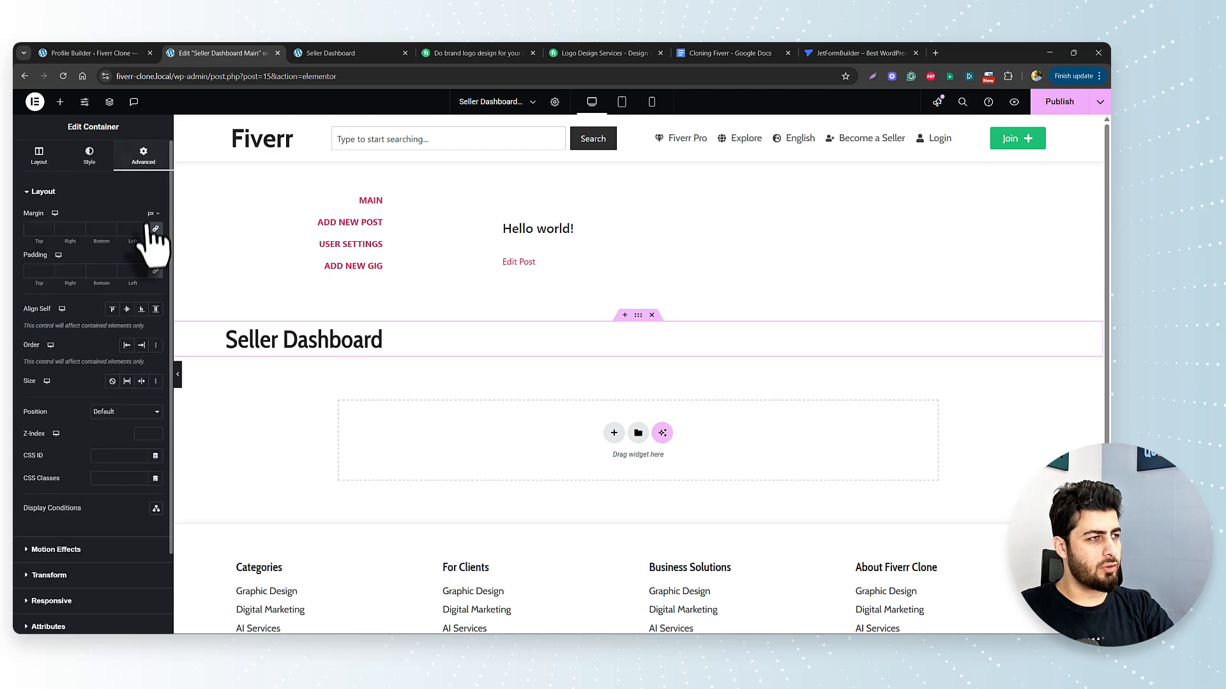
pyautogui.click(156, 271)
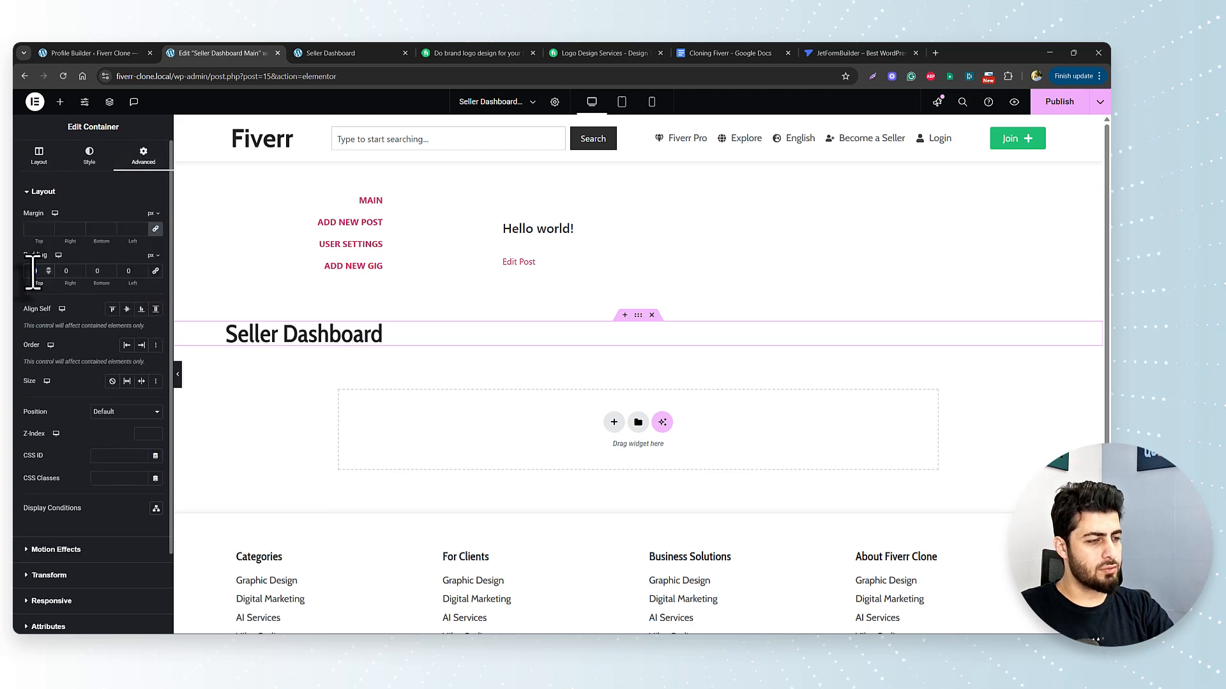
pyautogui.write('100')
pyautogui.press('Tab')
pyautogui.press('Tab')
pyautogui.write('100')
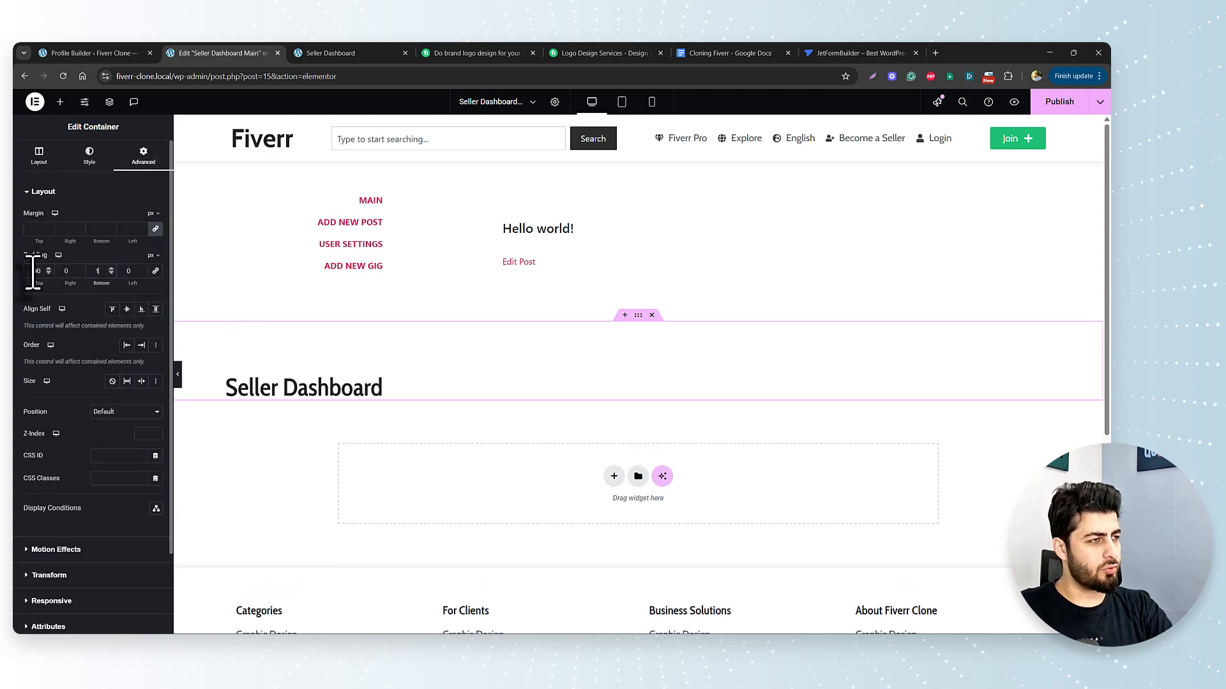
# Nest a container below the heading, put an inner container and its duplicate inside, and arrange the two in a horizontal row
pyautogui.click(60, 101)
pyautogui.moveTo(55, 239); pyautogui.dragTo(325, 411)
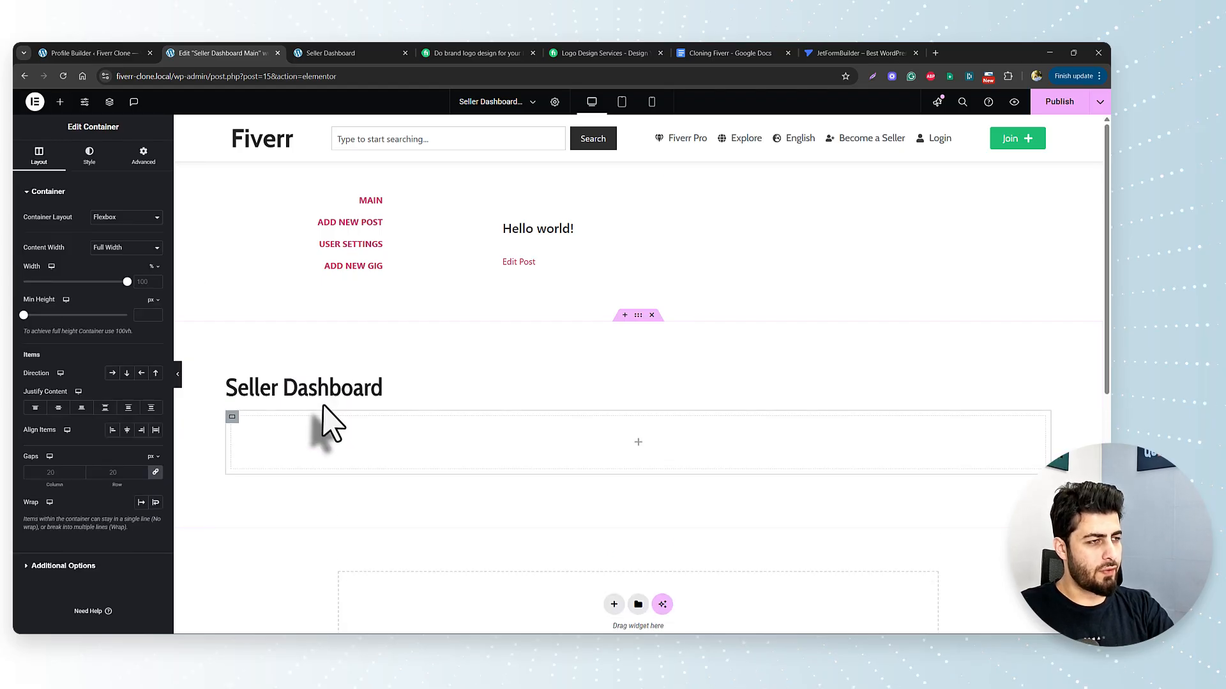
pyautogui.click(60, 102)
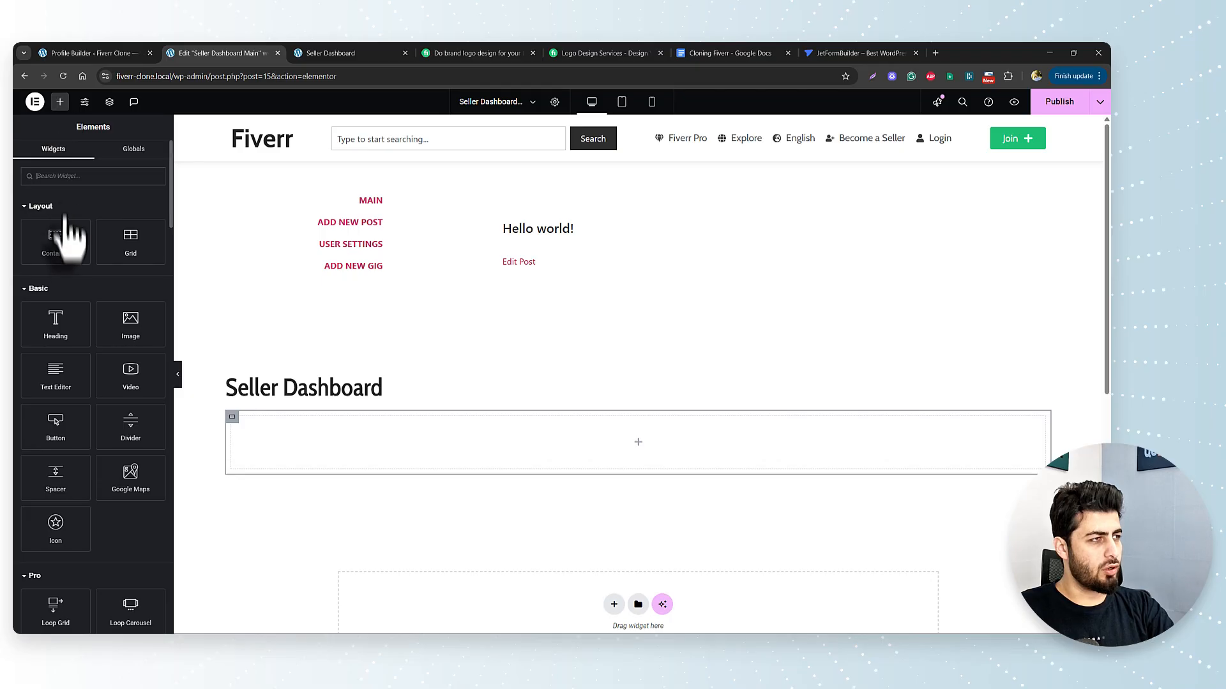
pyautogui.moveTo(65, 240); pyautogui.dragTo(342, 443)
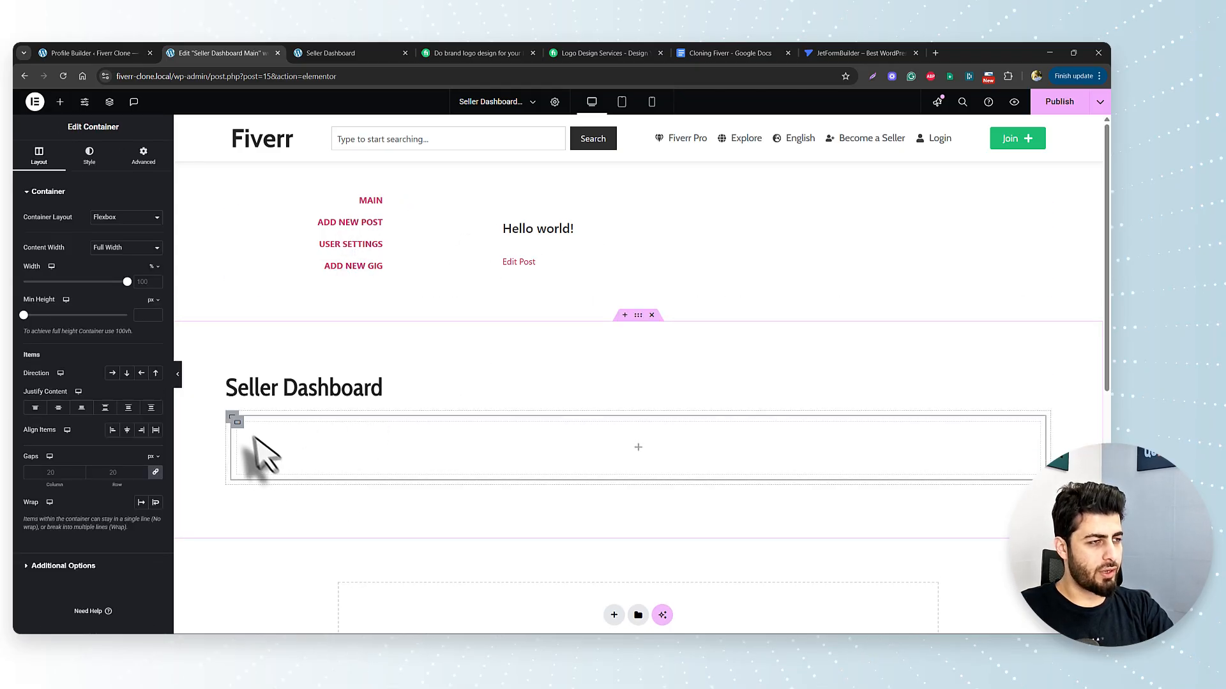
pyautogui.rightClick(238, 423)
pyautogui.click(281, 396)
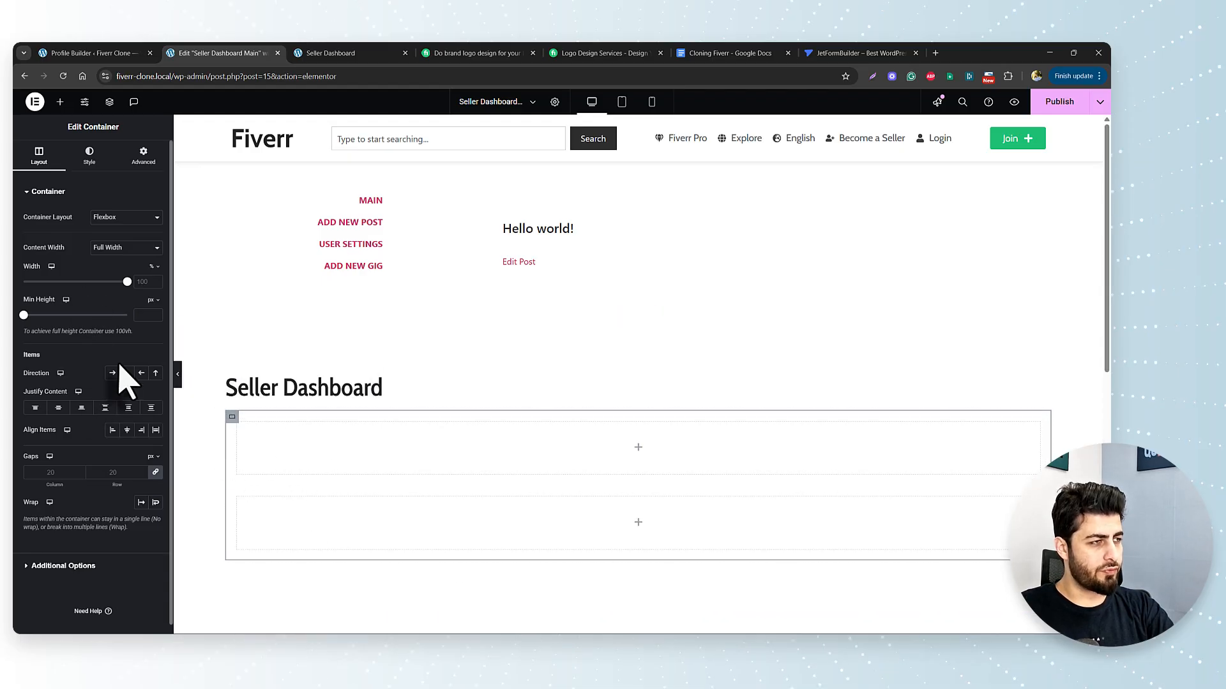
pyautogui.click(113, 373)
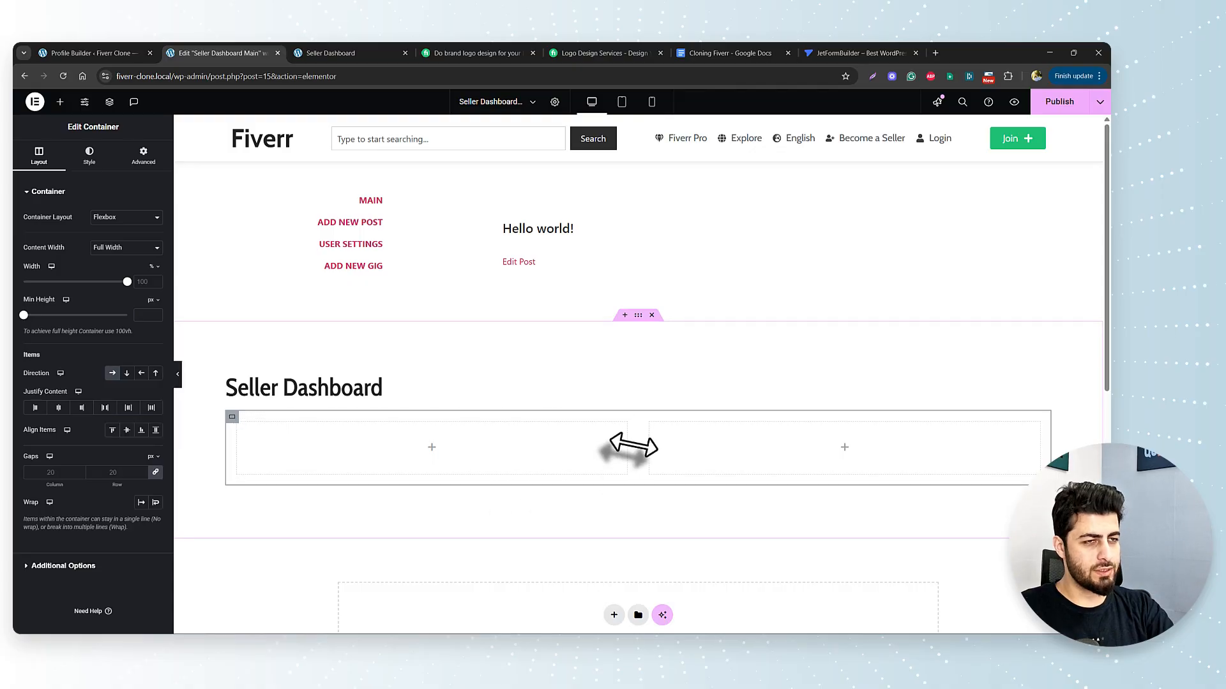
# Set the width of the left inner container to 25% and the right inner container to 75%
pyautogui.click(236, 420)
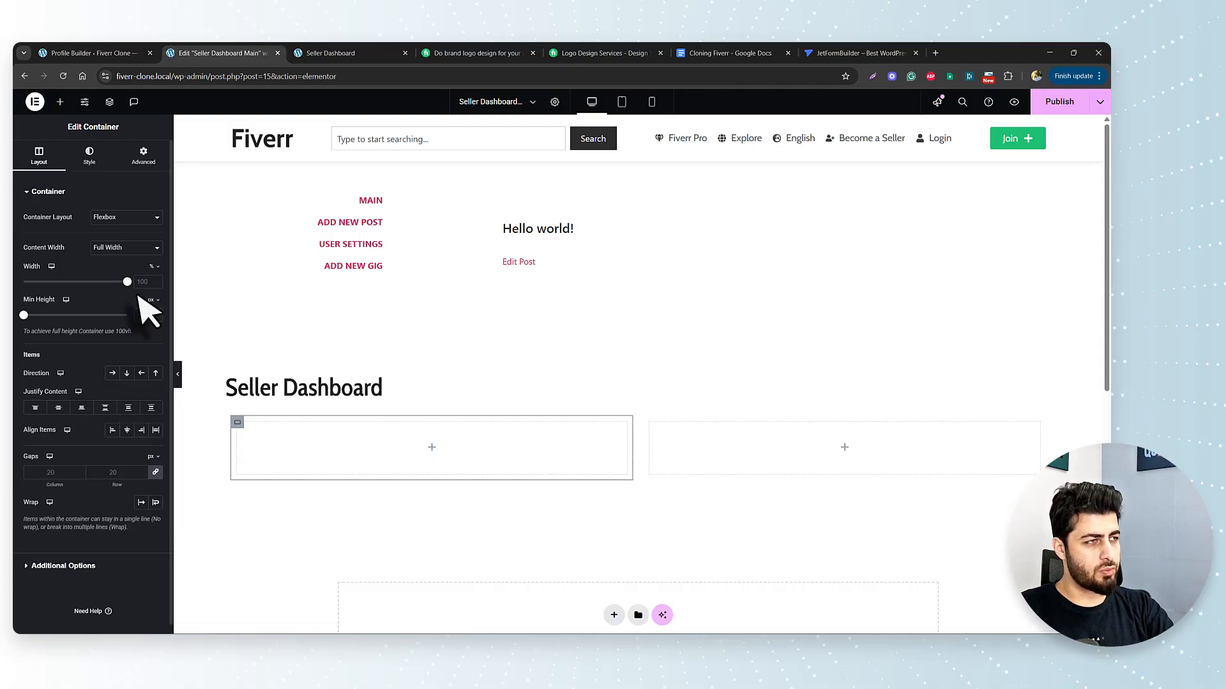
pyautogui.click(155, 279)
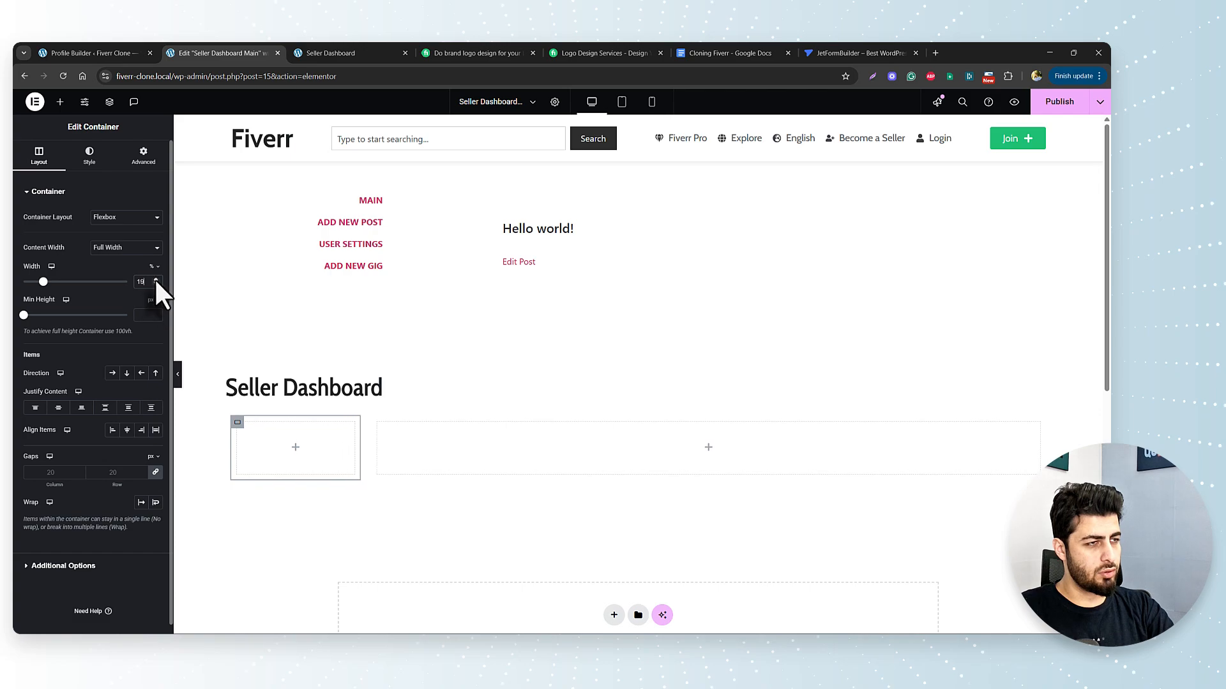
pyautogui.click(156, 280)
pyautogui.click(156, 280)
pyautogui.click(156, 280)
pyautogui.click(156, 280)
pyautogui.click(155, 279)
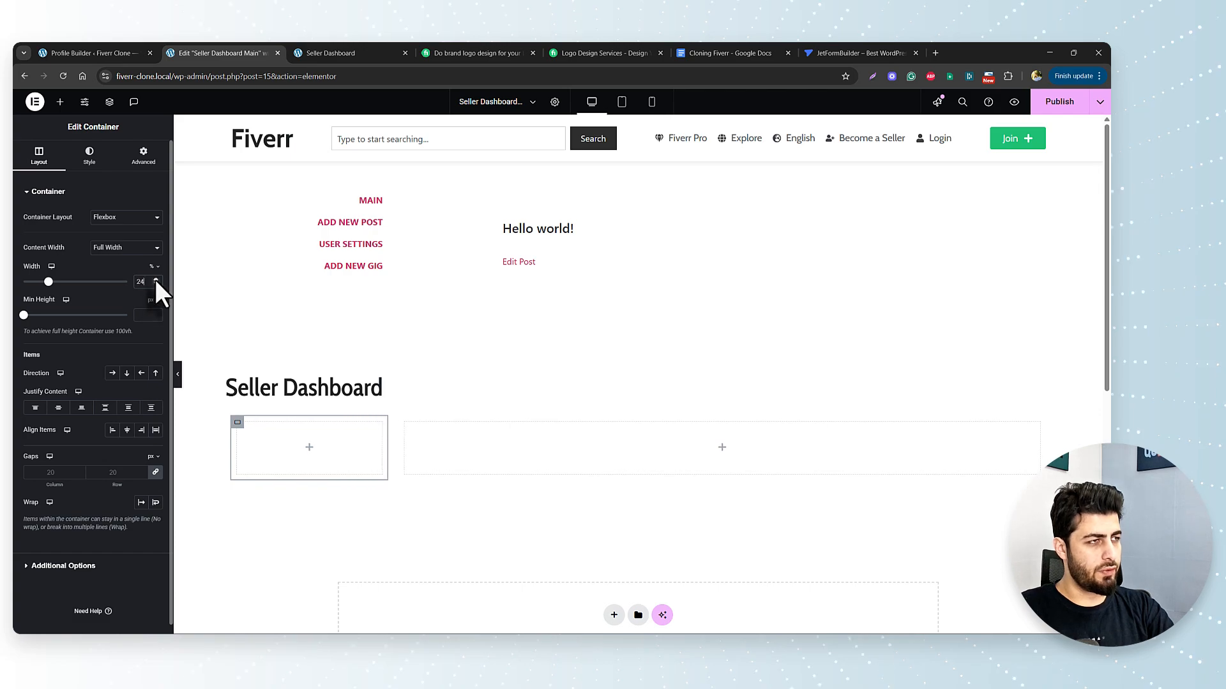
pyautogui.click(156, 280)
pyautogui.click(410, 437)
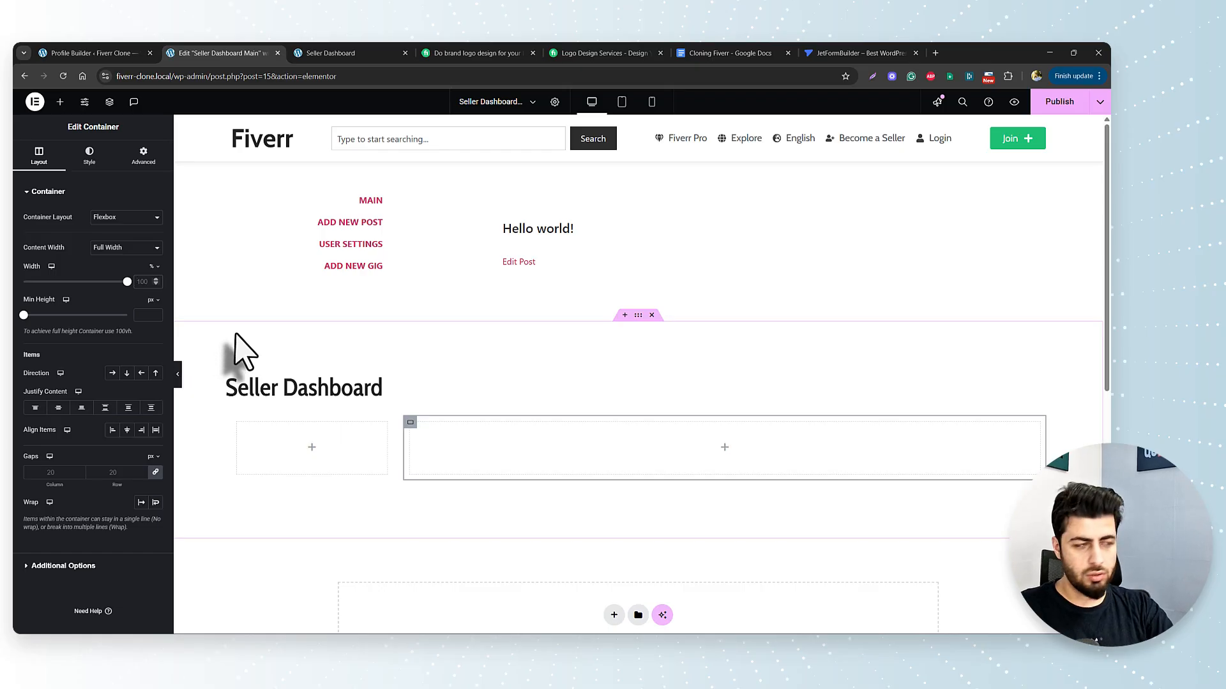
pyautogui.write('75')
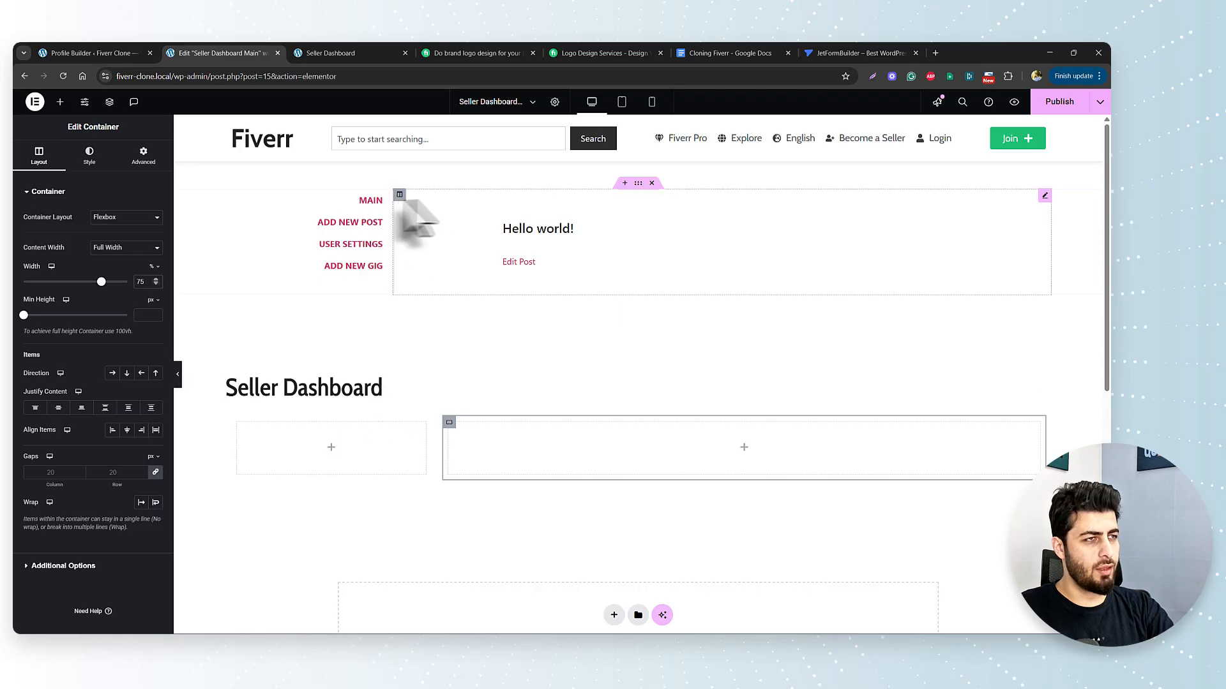
# Inspect the existing account menu's widget type, content settings and available actions
pyautogui.click(387, 197)
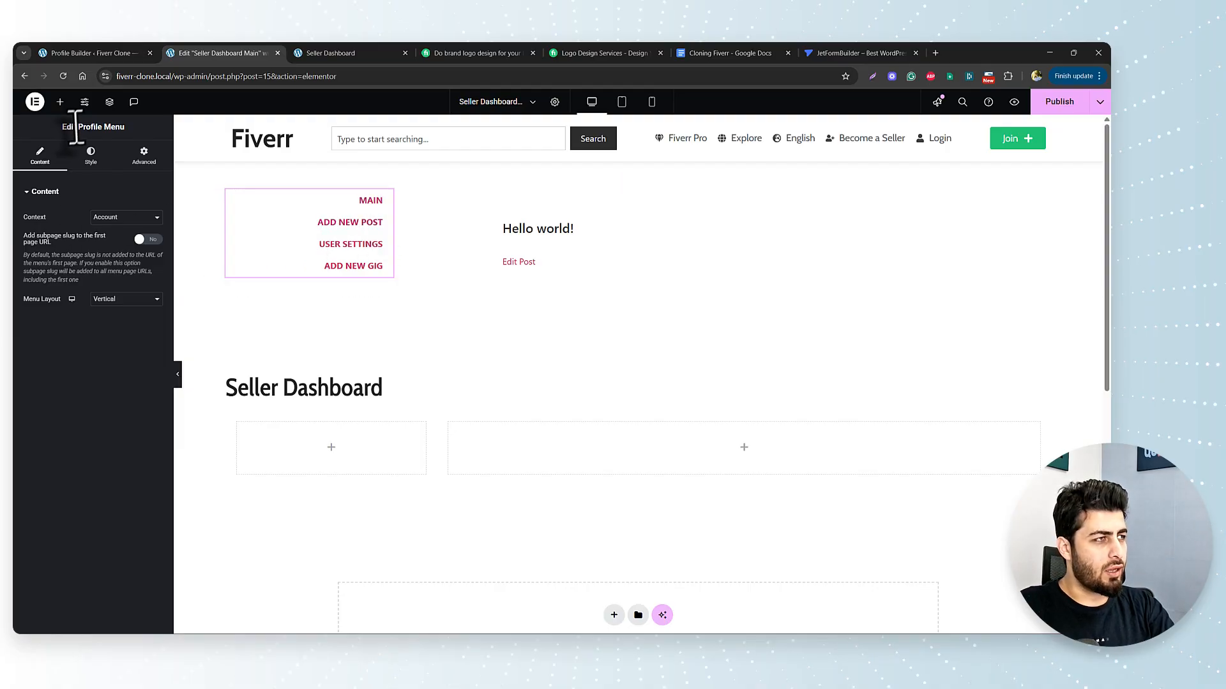
pyautogui.rightClick(386, 200)
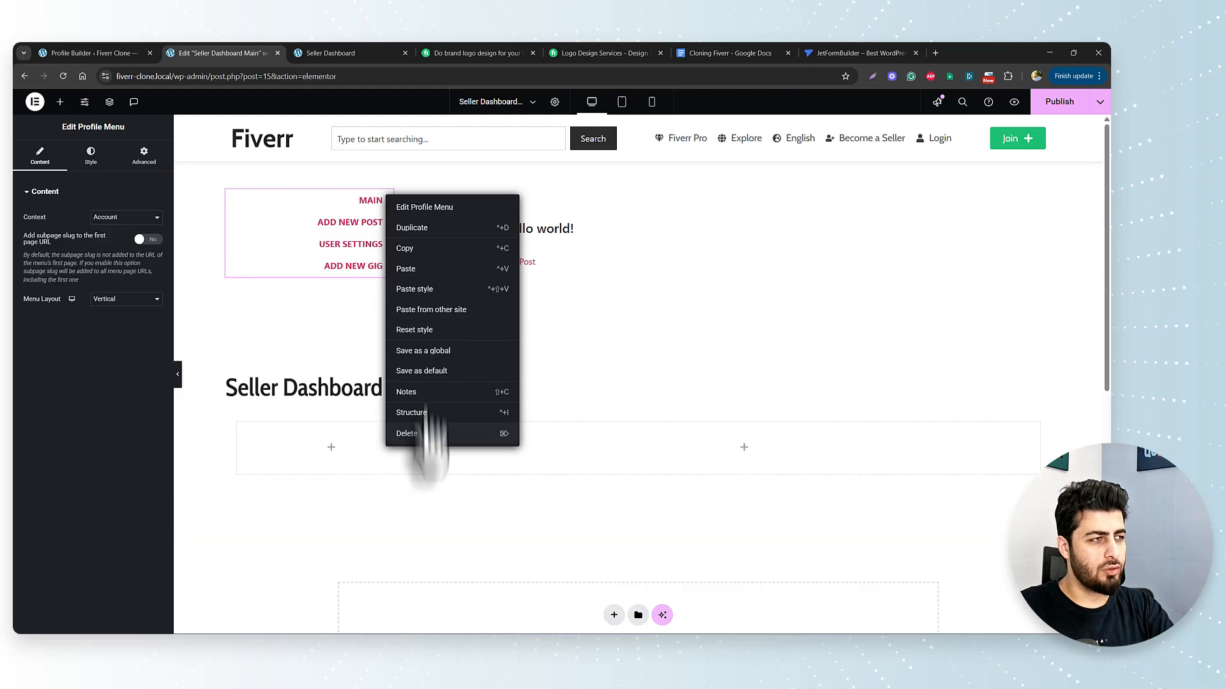
pyautogui.click(365, 324)
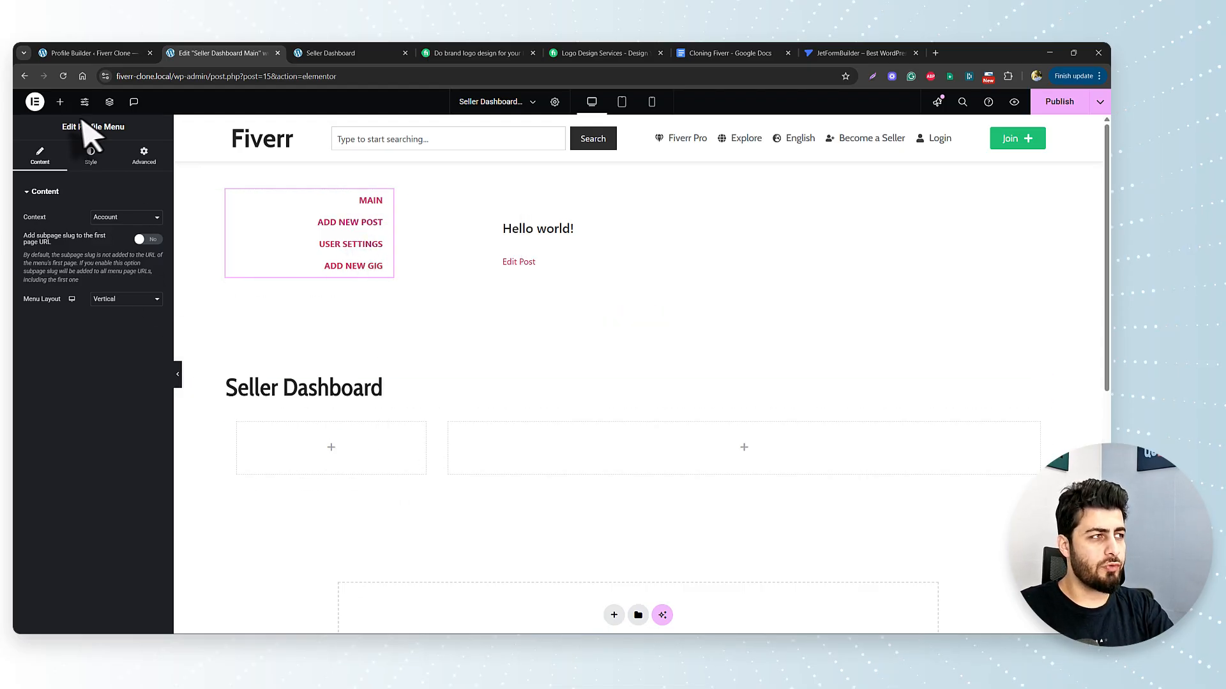
# Add a Profile Menu widget to the left inner container and set its menu layout to Vertical
pyautogui.click(60, 102)
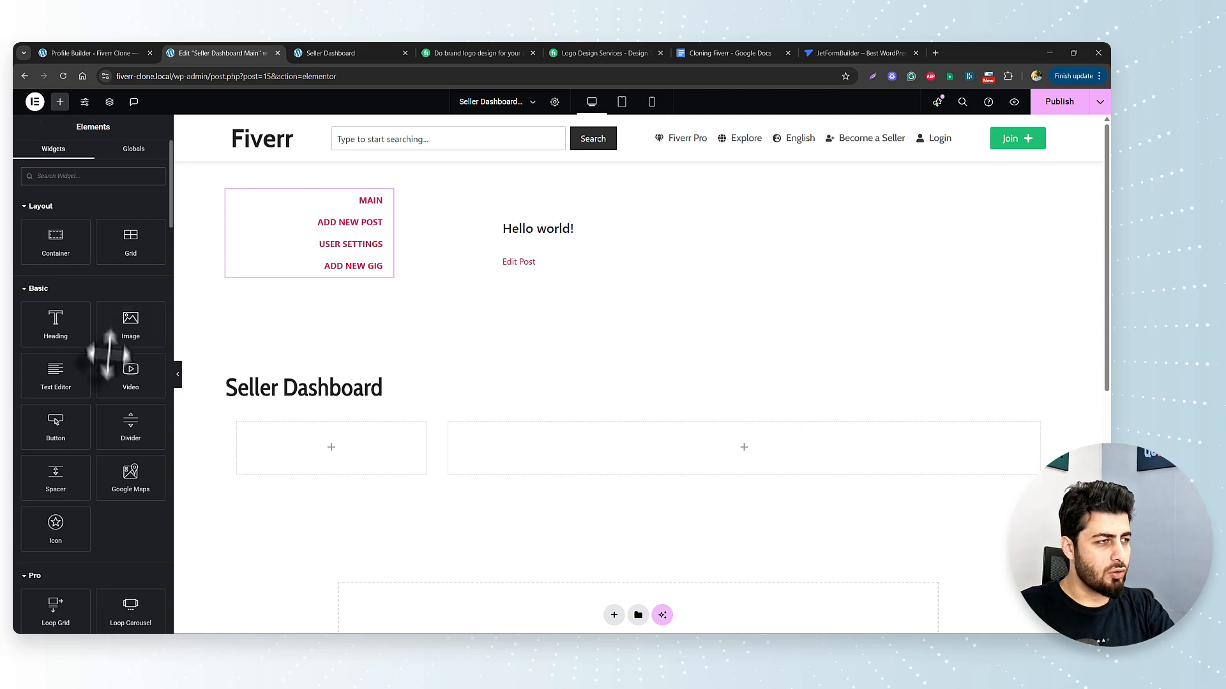
pyautogui.scroll(-15, 108, 358)
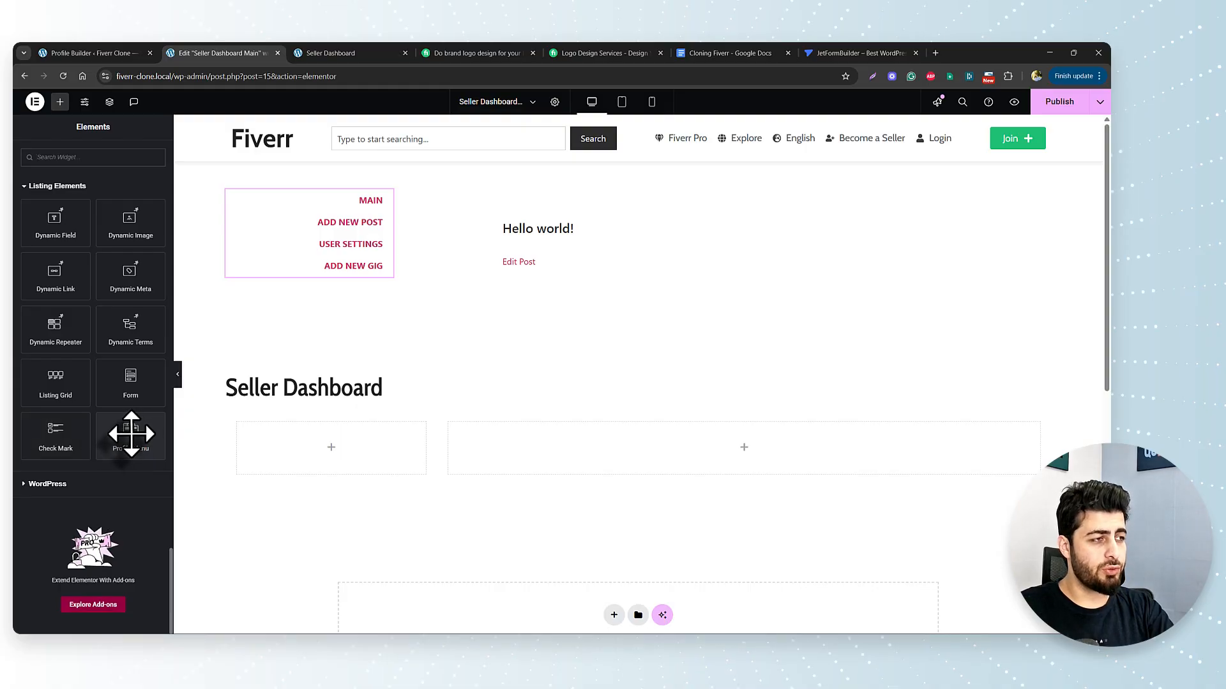
pyautogui.moveTo(131, 434); pyautogui.dragTo(320, 465)
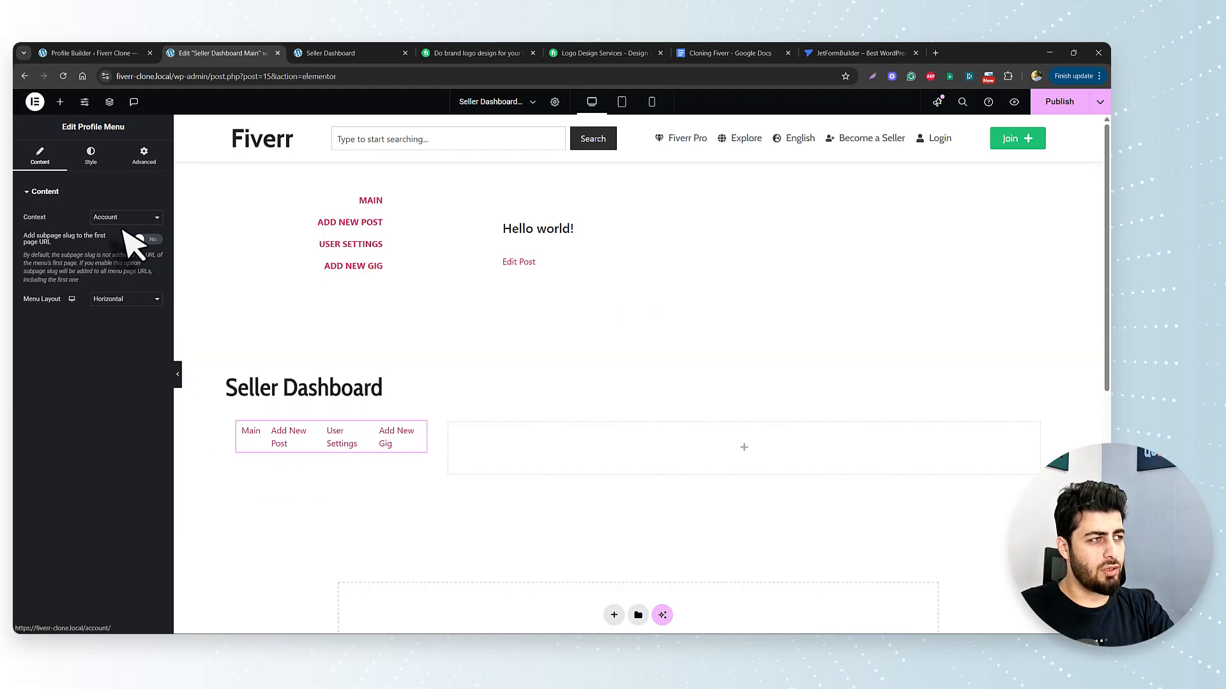
pyautogui.click(115, 299)
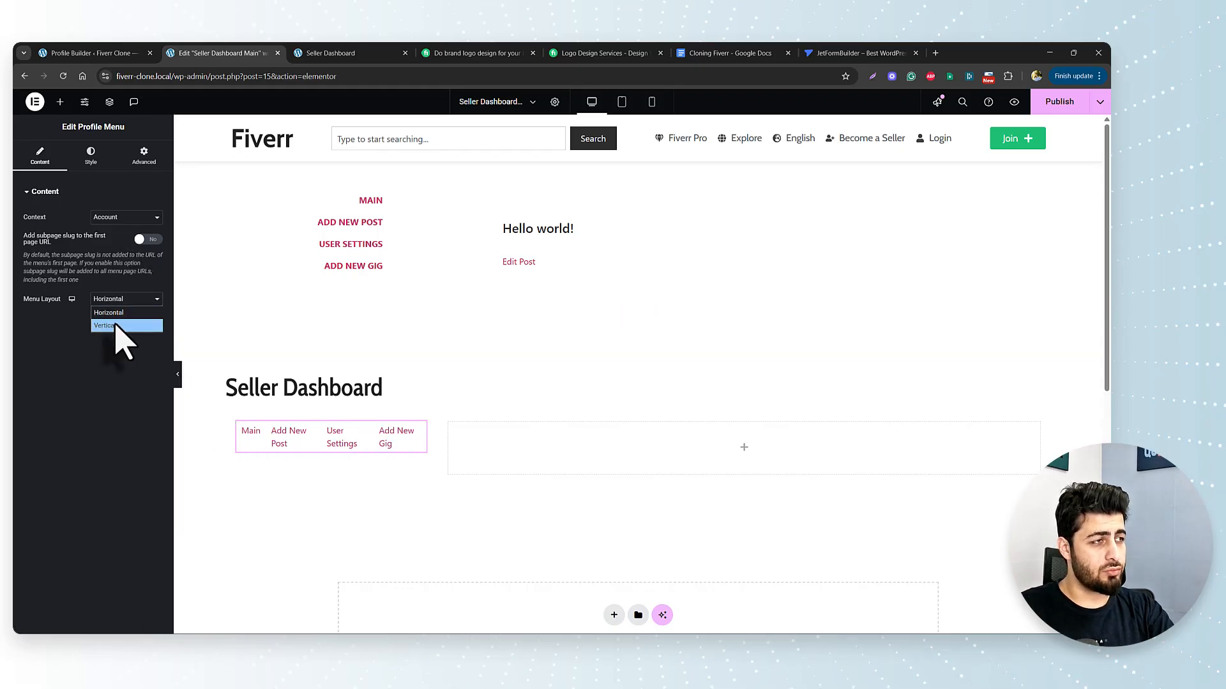
pyautogui.click(115, 325)
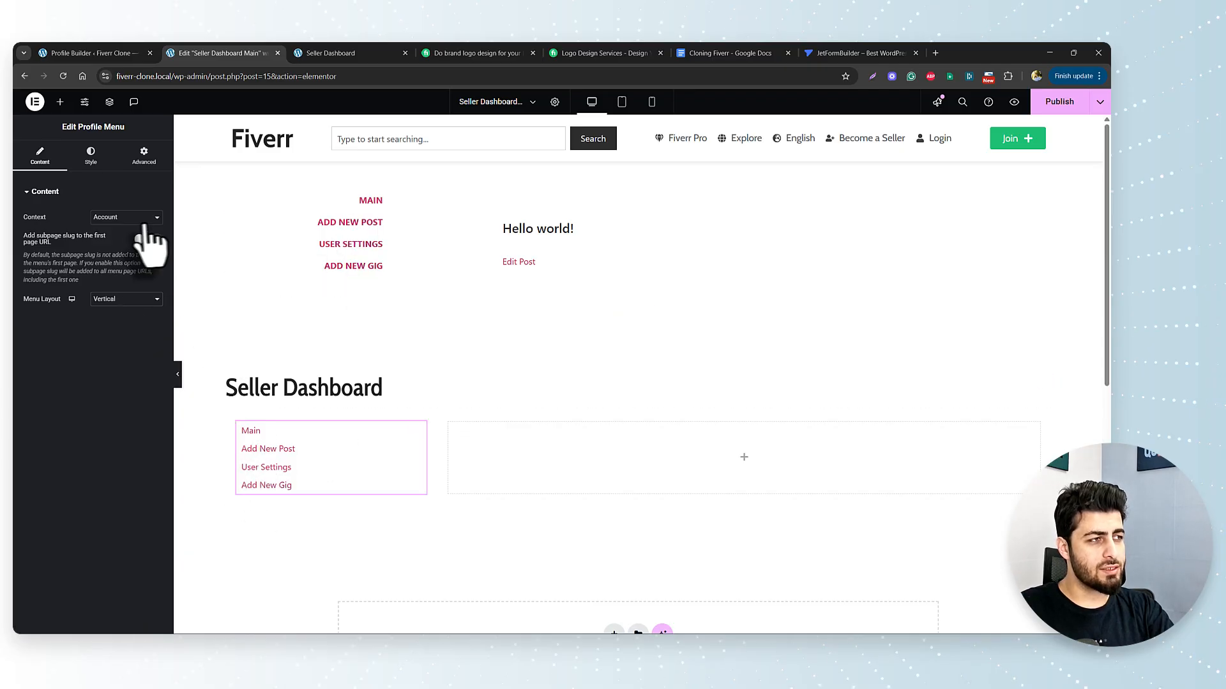
# Replace the newly added profile menu in the left inner container with a copy of the original account menu
pyautogui.rightClick(420, 438)
pyautogui.click(471, 624)
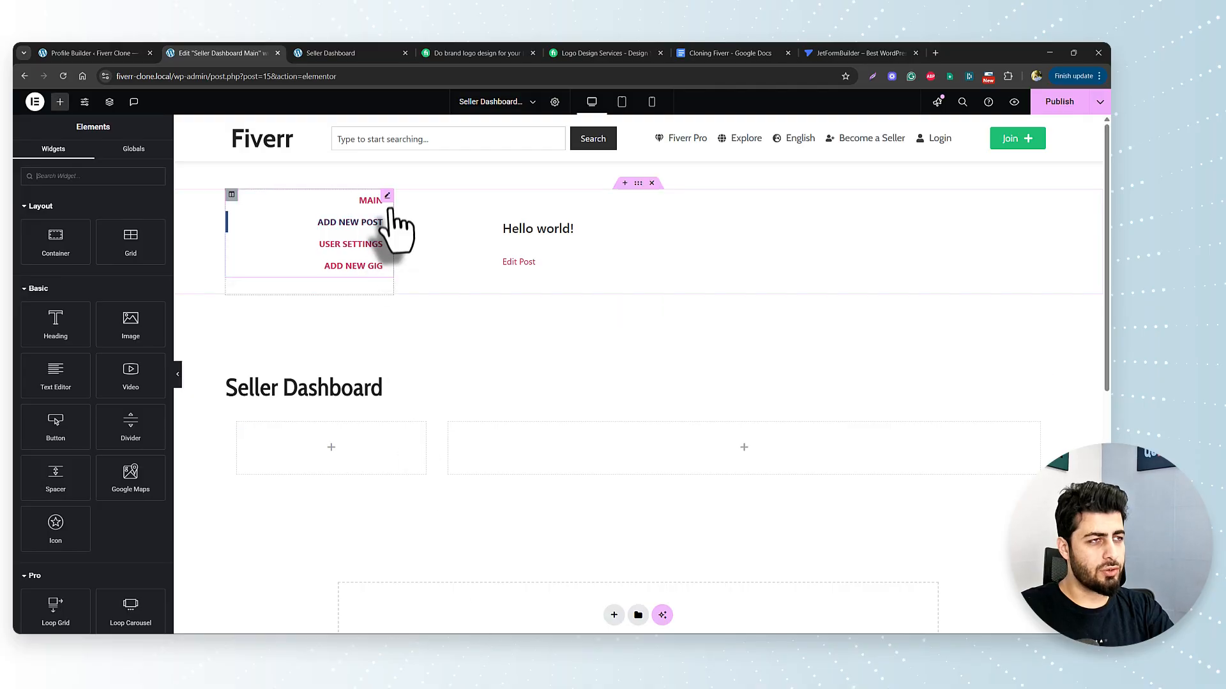
pyautogui.moveTo(391, 219); pyautogui.dragTo(309, 213)
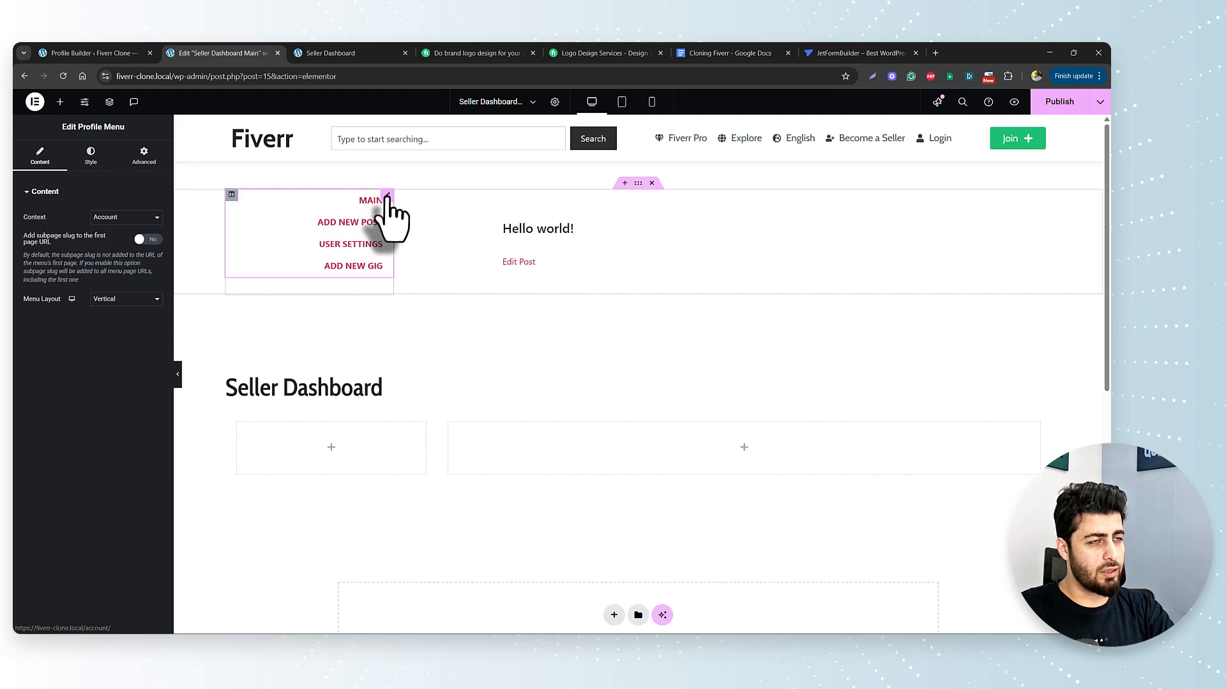
pyautogui.click(638, 183)
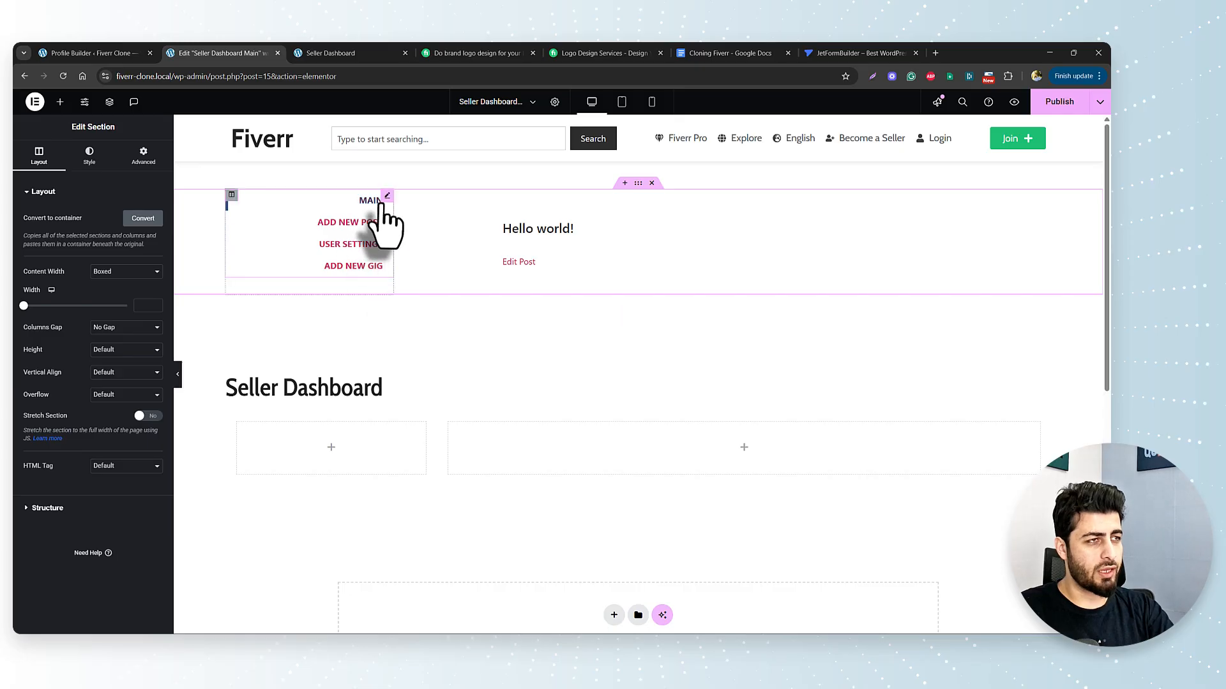
pyautogui.rightClick(387, 198)
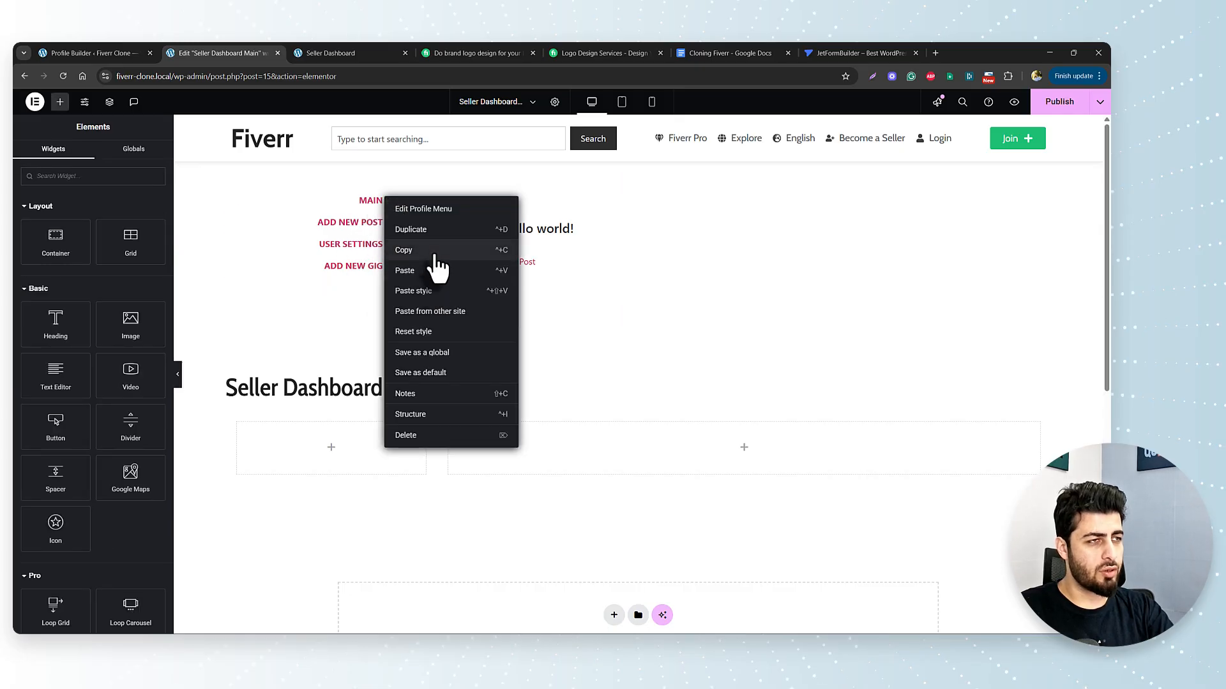
pyautogui.click(436, 255)
pyautogui.rightClick(293, 451)
pyautogui.click(315, 450)
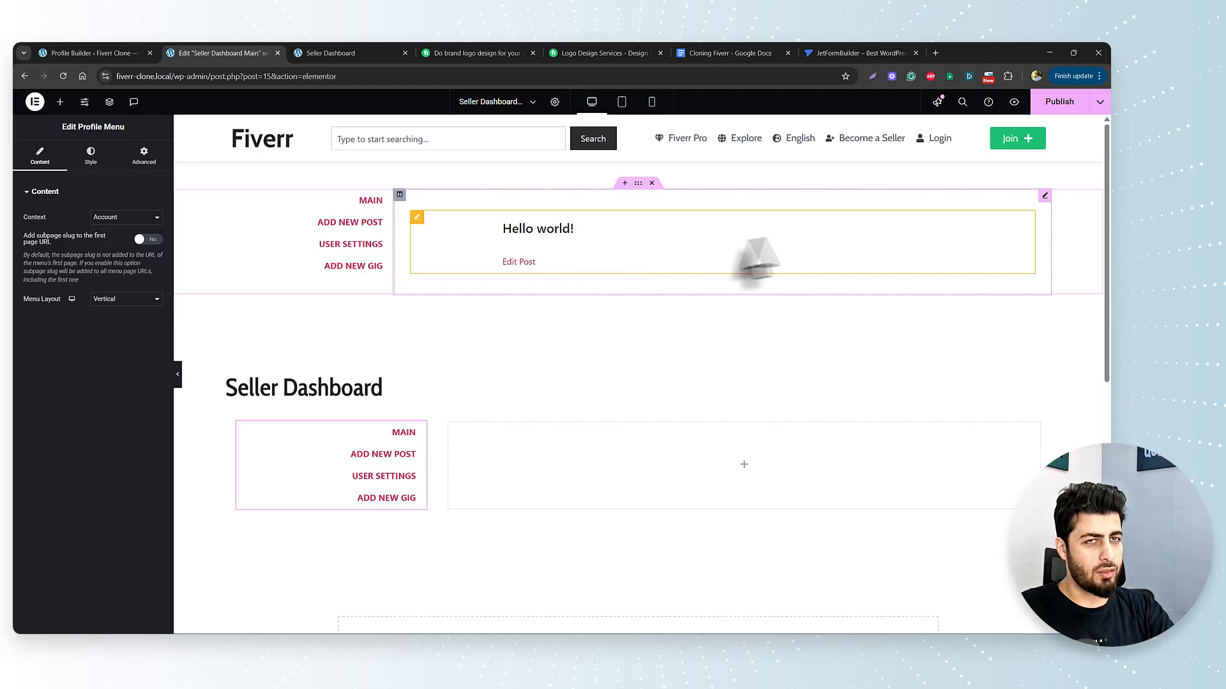
# Copy the original listing grid into the right inner container and delete the old section above the Seller Dashboard heading
pyautogui.click(759, 259)
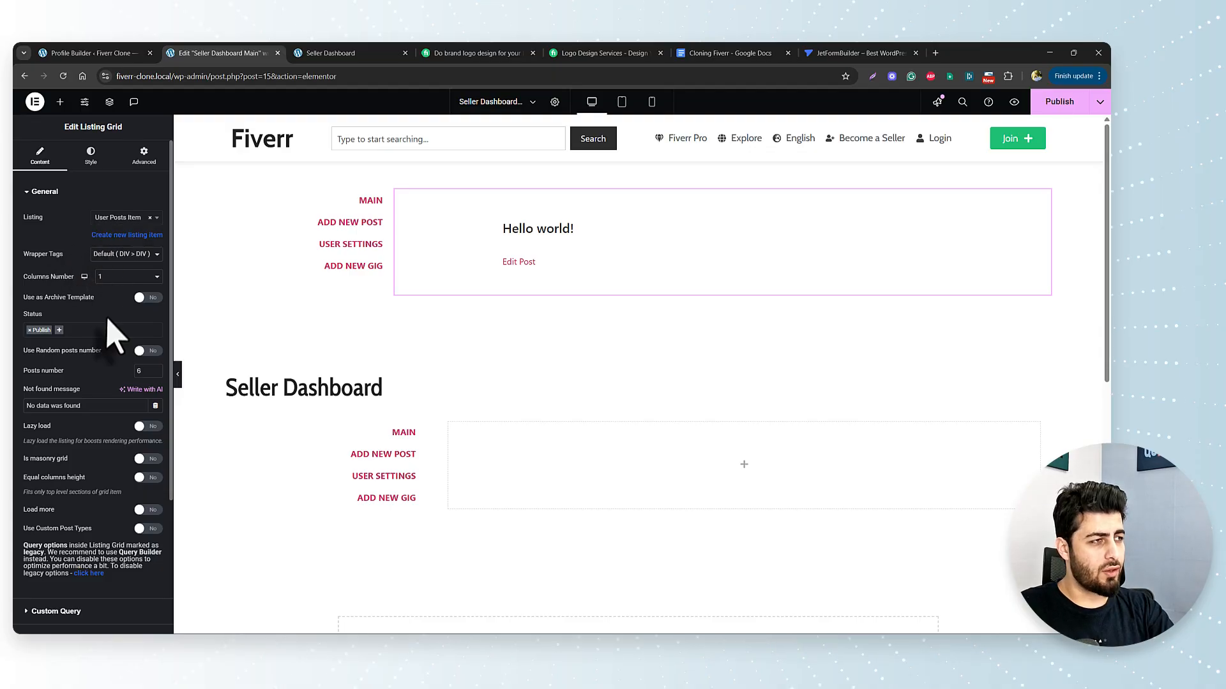
pyautogui.scroll(-3, 109, 336)
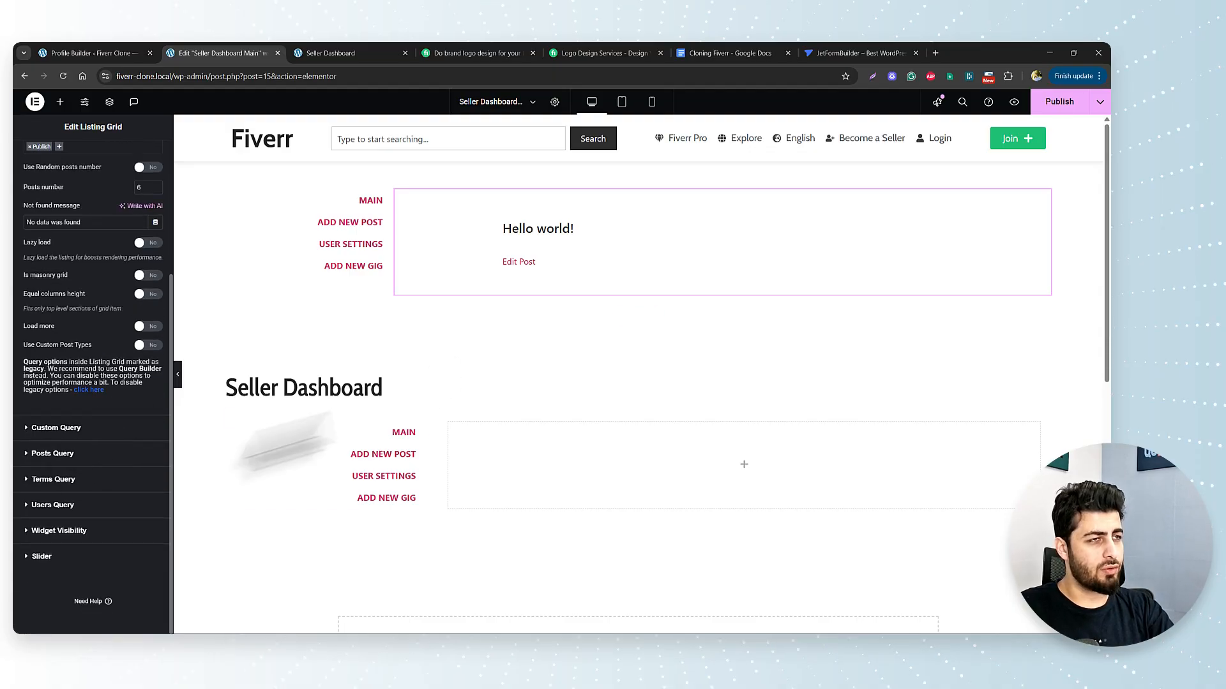
pyautogui.rightClick(433, 225)
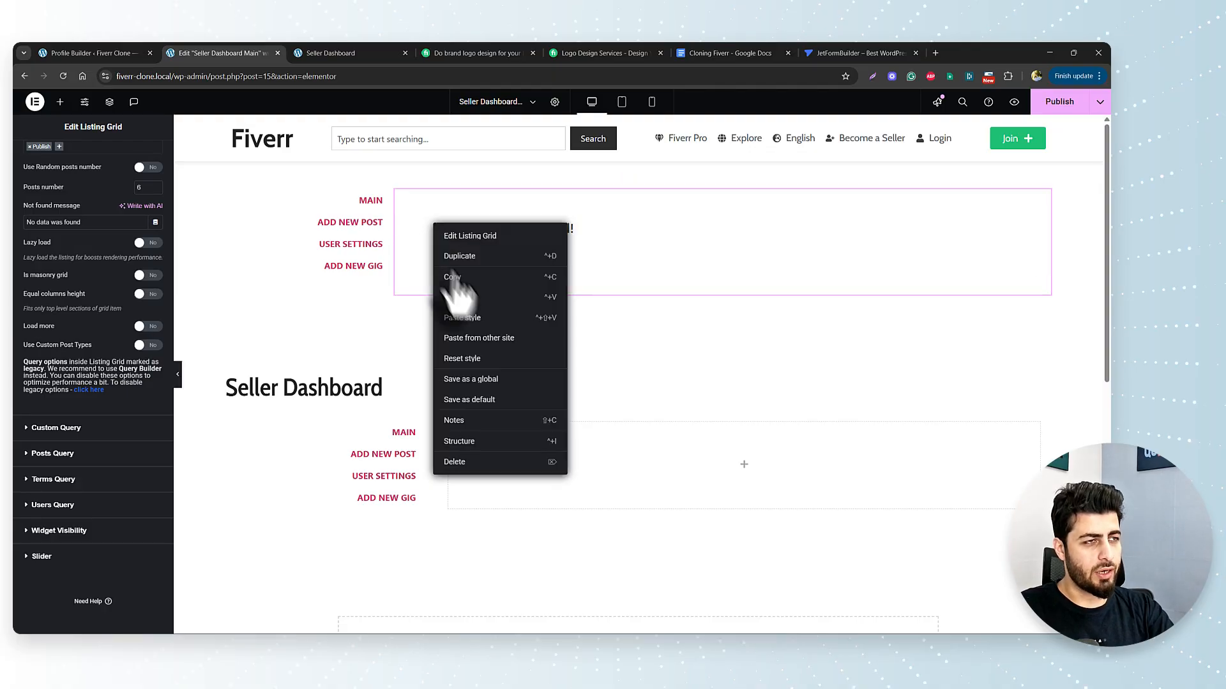
pyautogui.click(470, 279)
pyautogui.rightClick(538, 473)
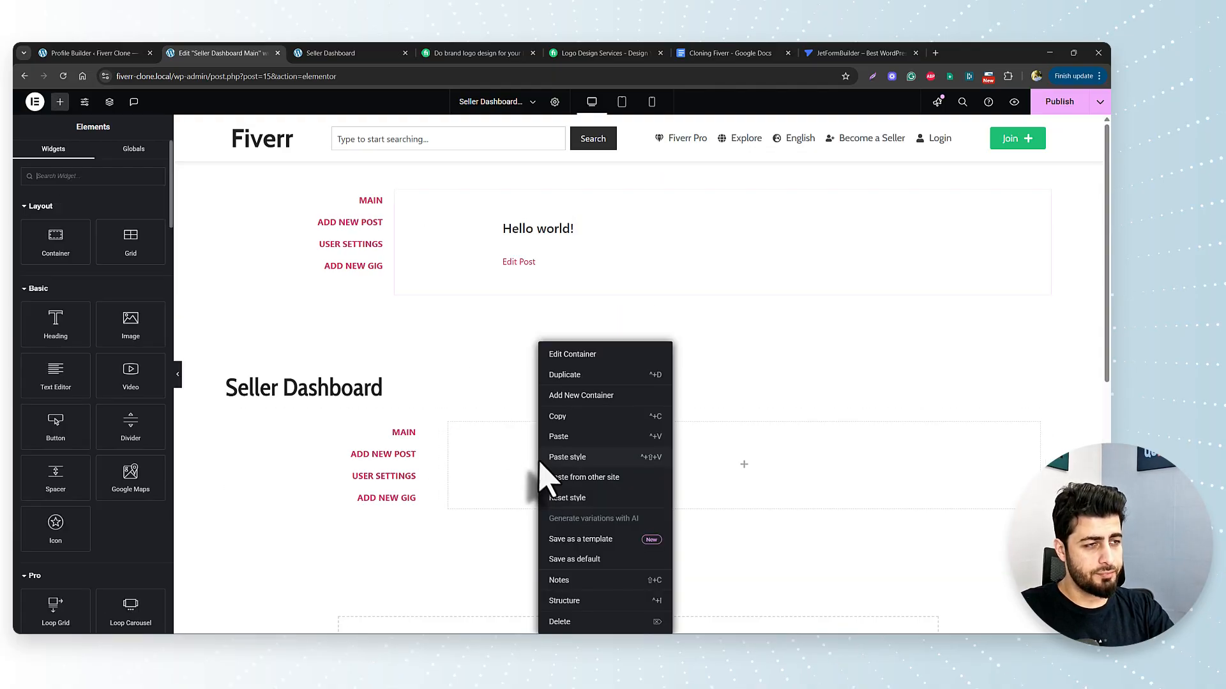
pyautogui.click(578, 438)
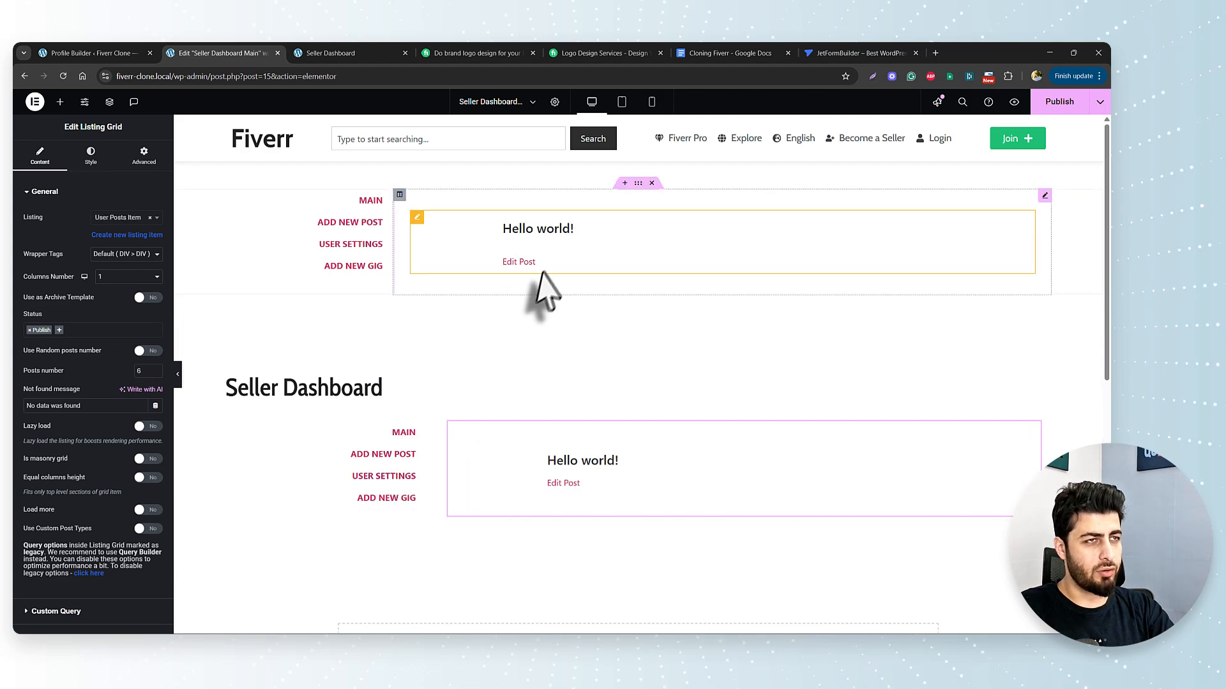
pyautogui.click(652, 184)
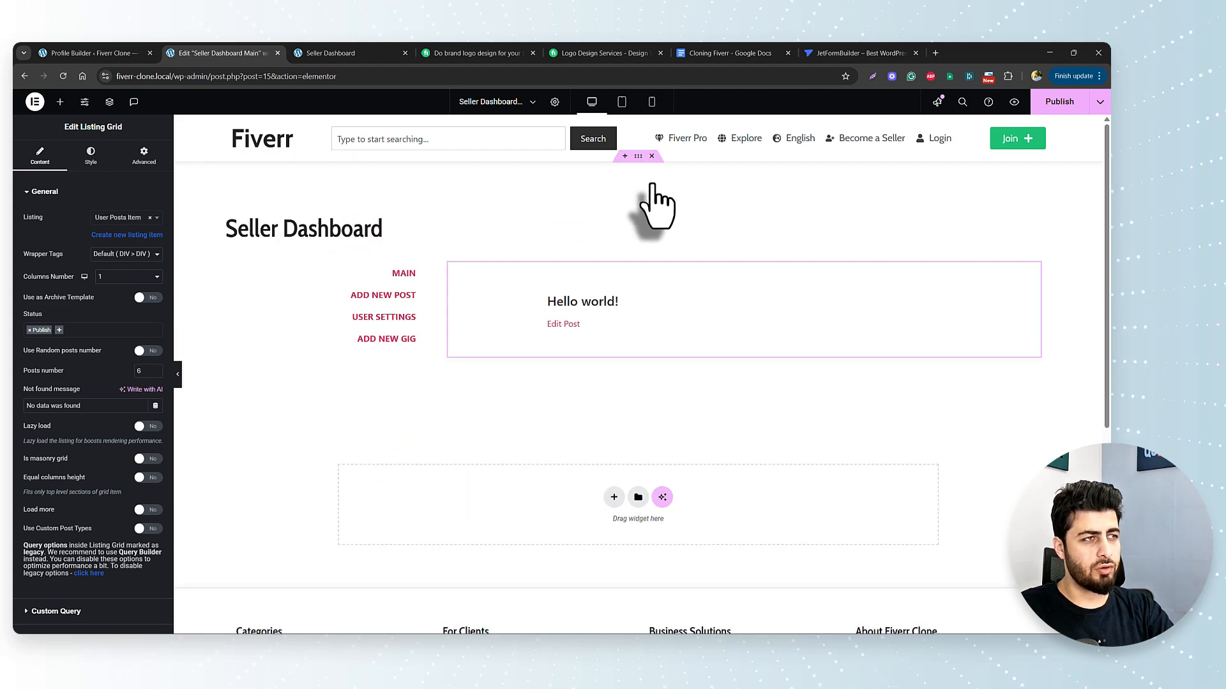
# Set the copied profile menu's items alignment to left and its normal text color to the global Grey
pyautogui.click(403, 325)
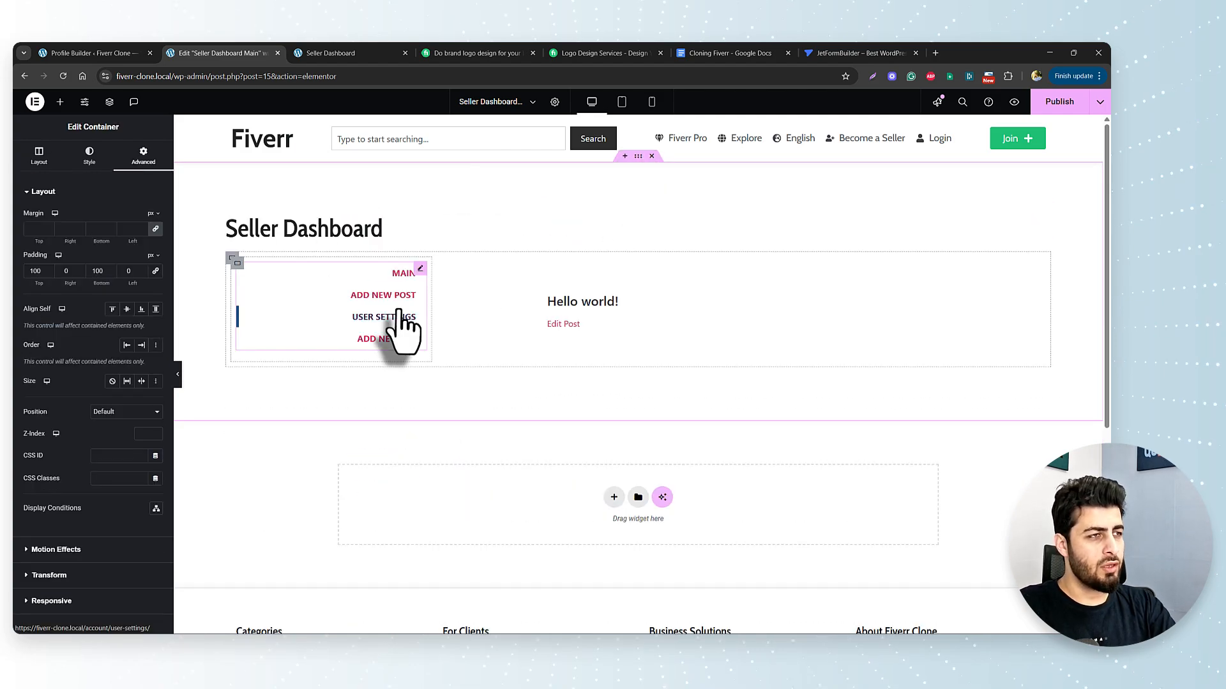
pyautogui.click(411, 273)
pyautogui.click(91, 156)
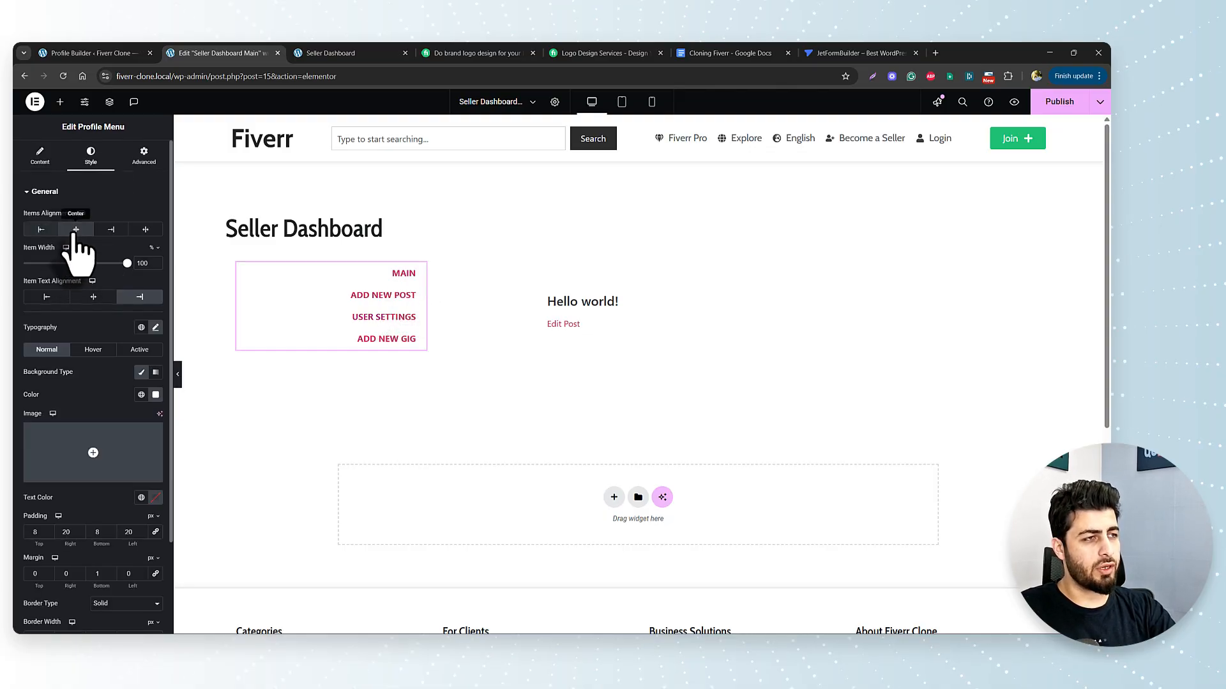
pyautogui.click(41, 229)
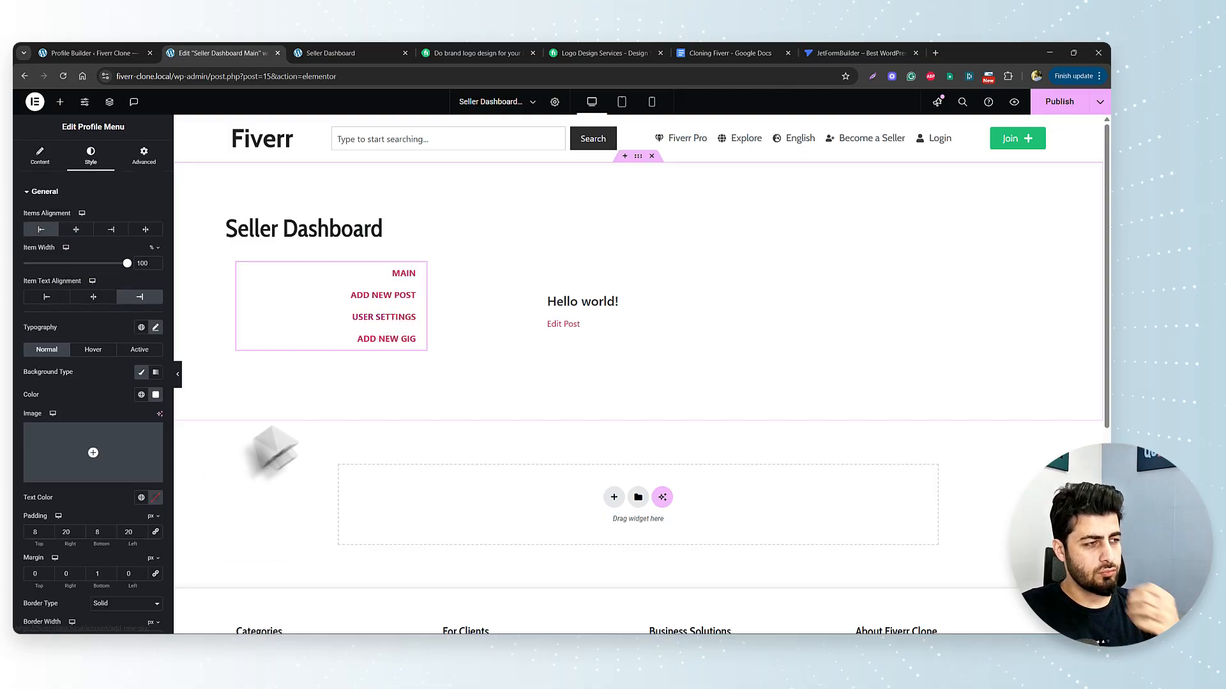
pyautogui.click(141, 498)
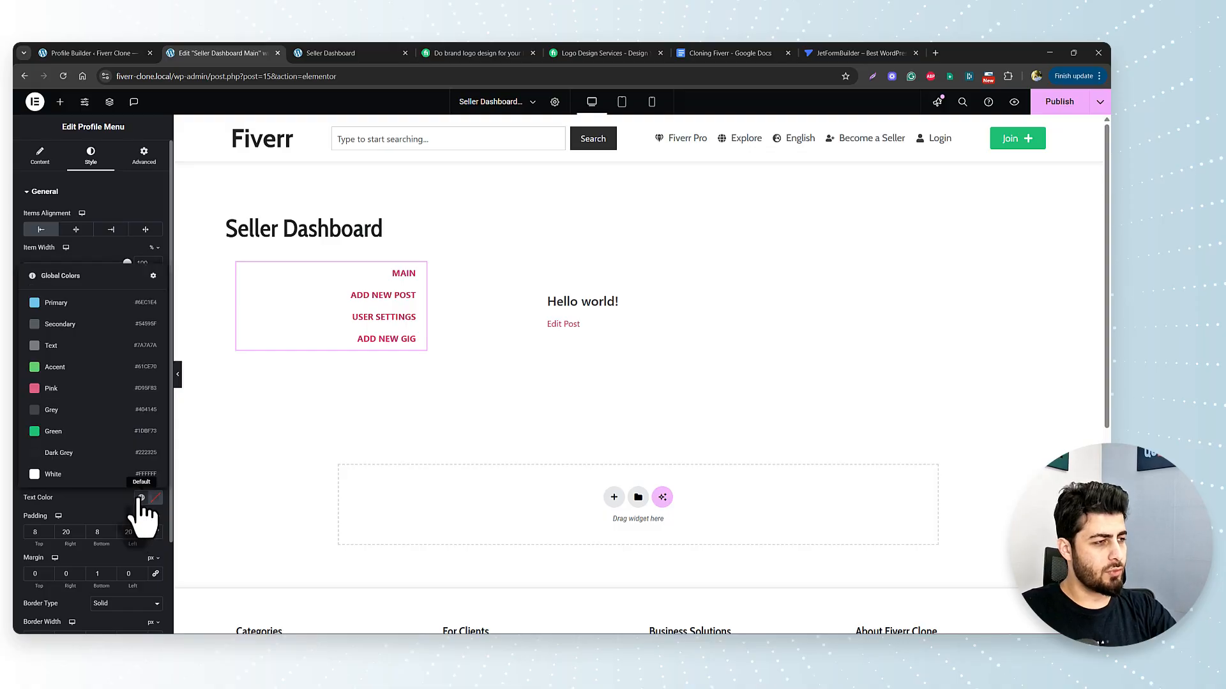
pyautogui.click(94, 412)
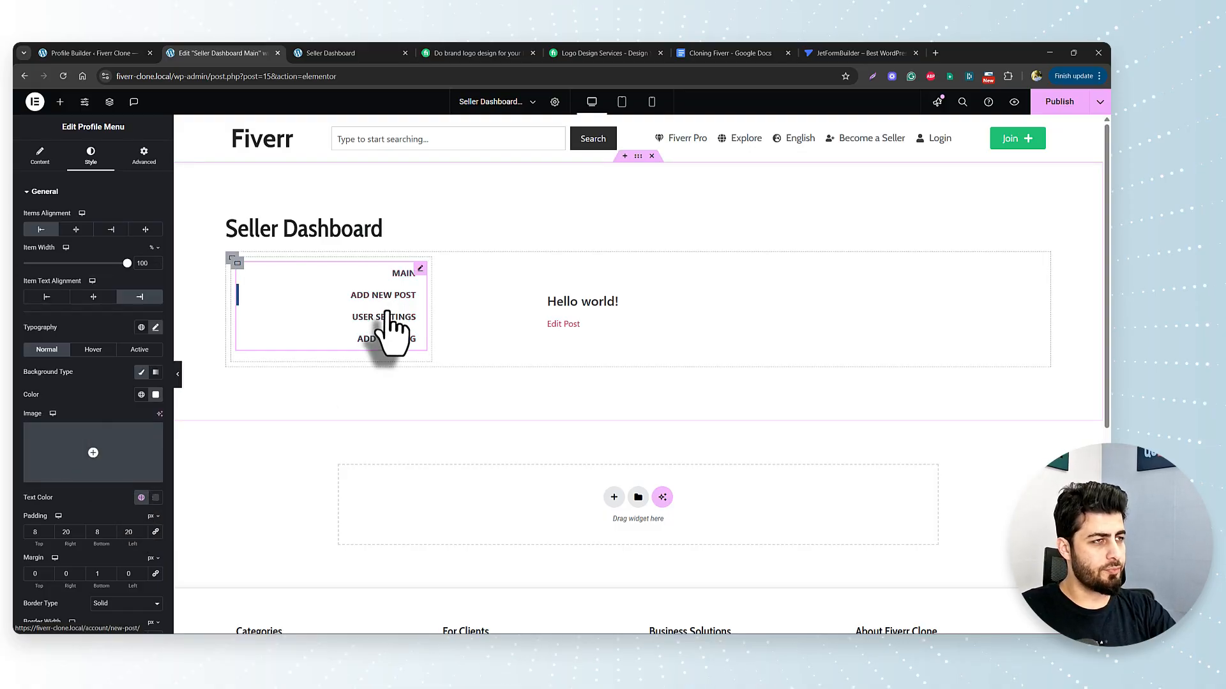
# Set the profile menu's hover border color and hover text color to the global Green
pyautogui.click(93, 349)
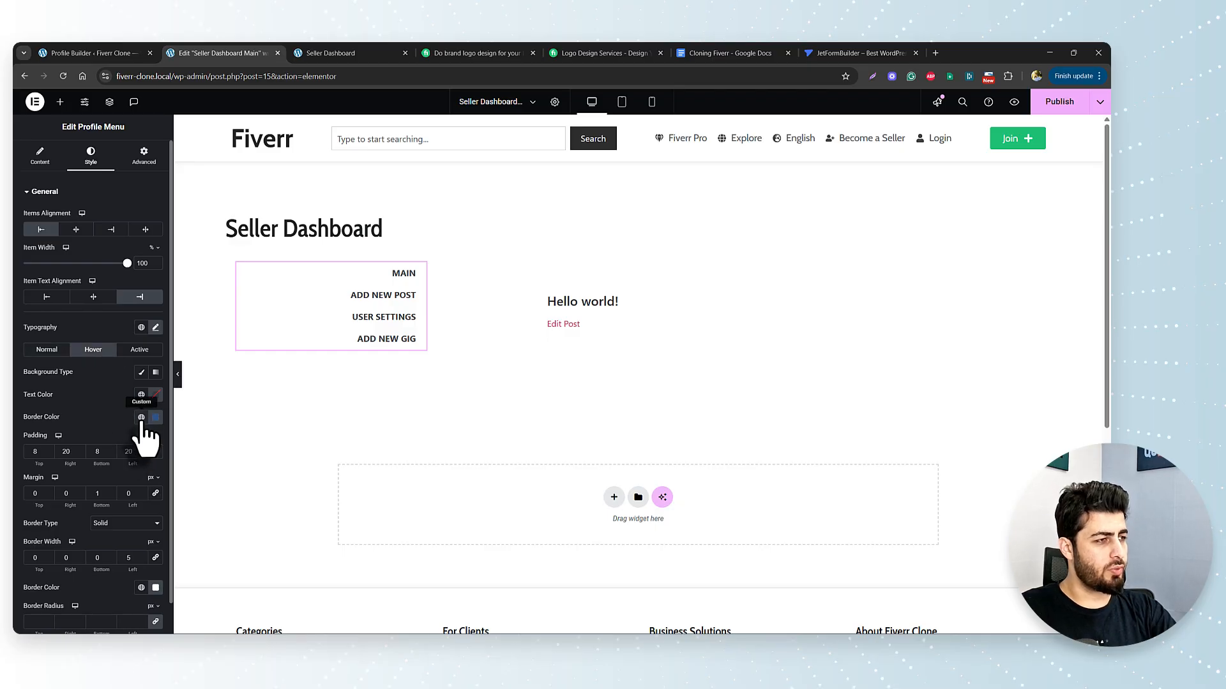
pyautogui.click(142, 418)
pyautogui.click(90, 354)
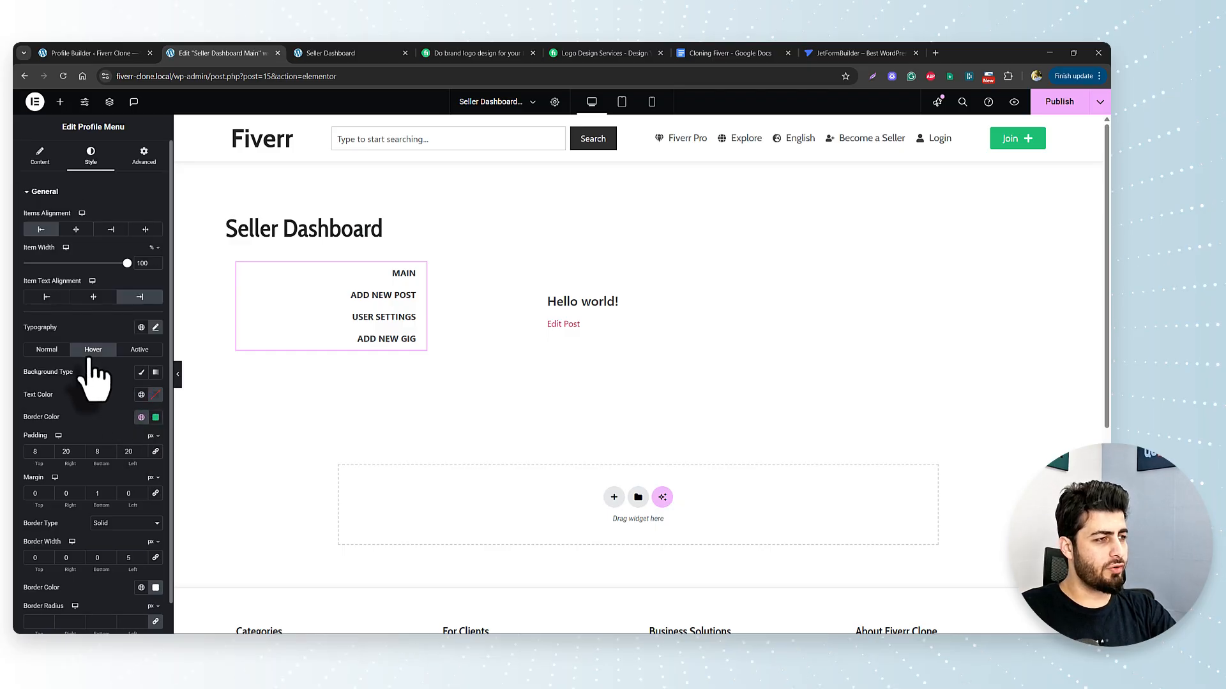
pyautogui.click(141, 395)
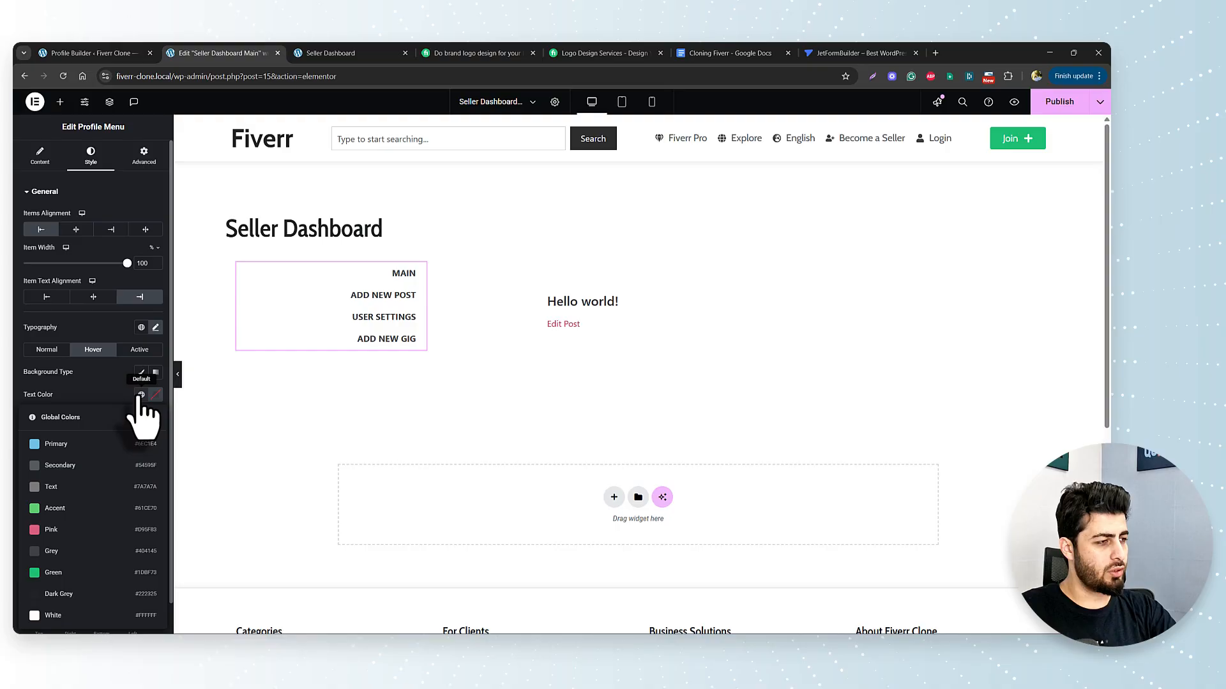
pyautogui.click(97, 607)
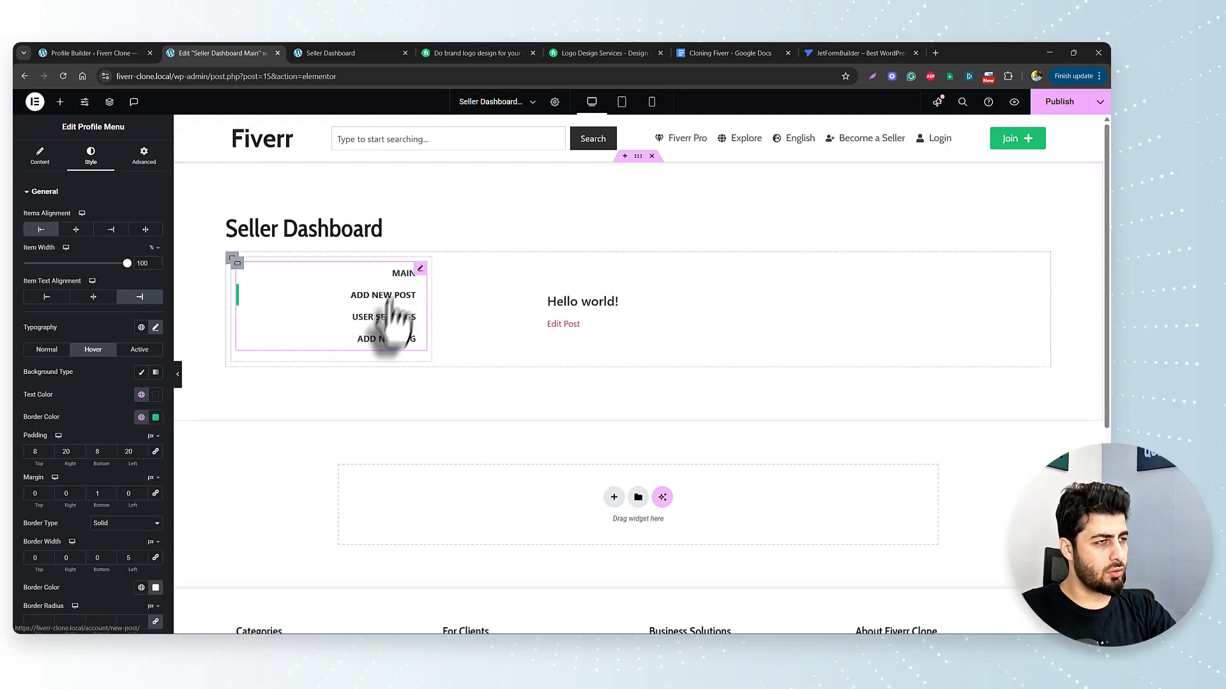
pyautogui.click(140, 396)
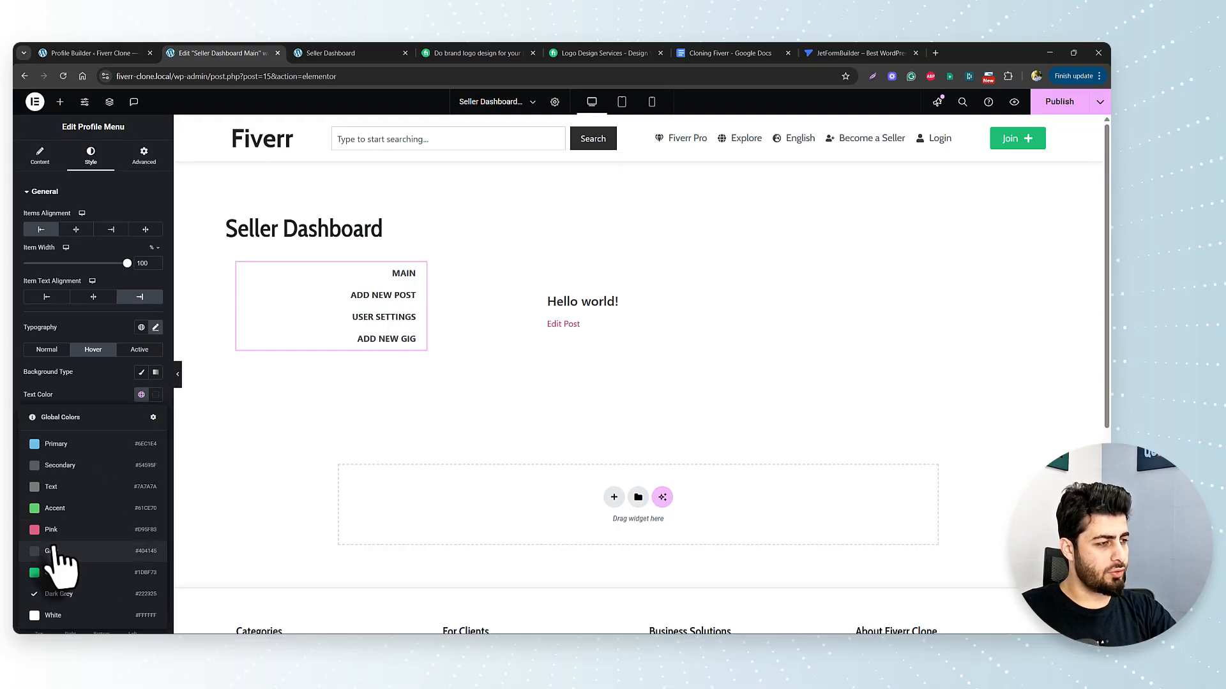
pyautogui.click(51, 574)
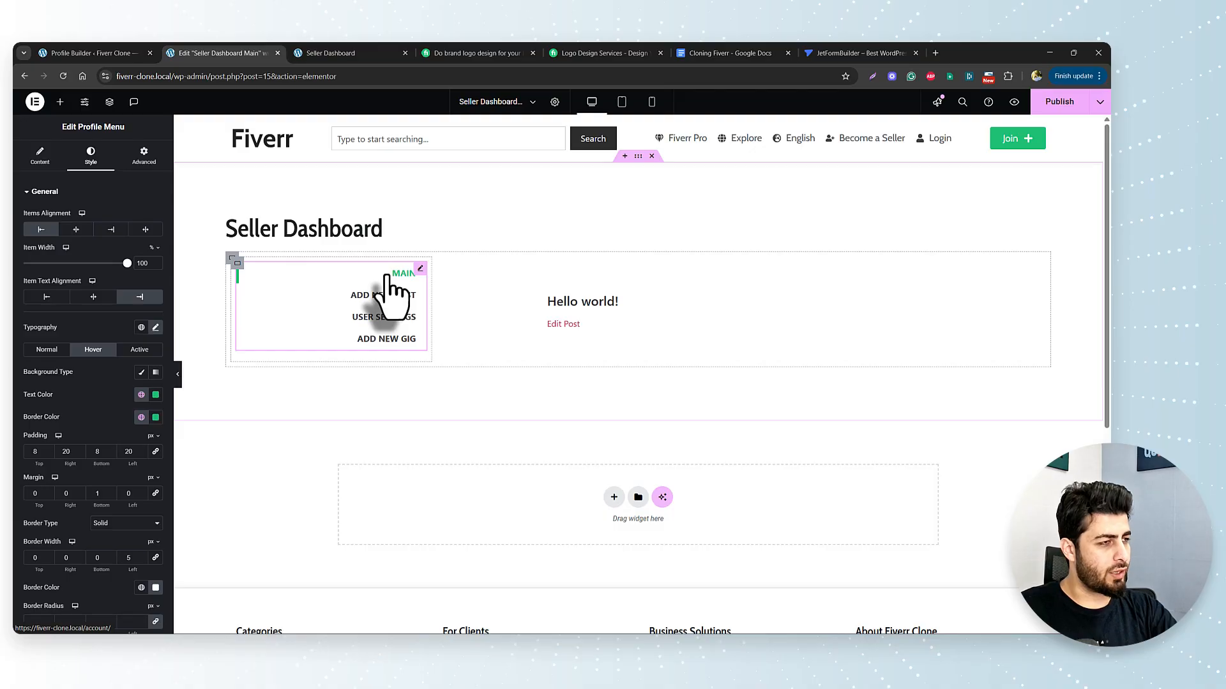
# Set the profile menu's active text color and active border color to the global Green
pyautogui.click(140, 351)
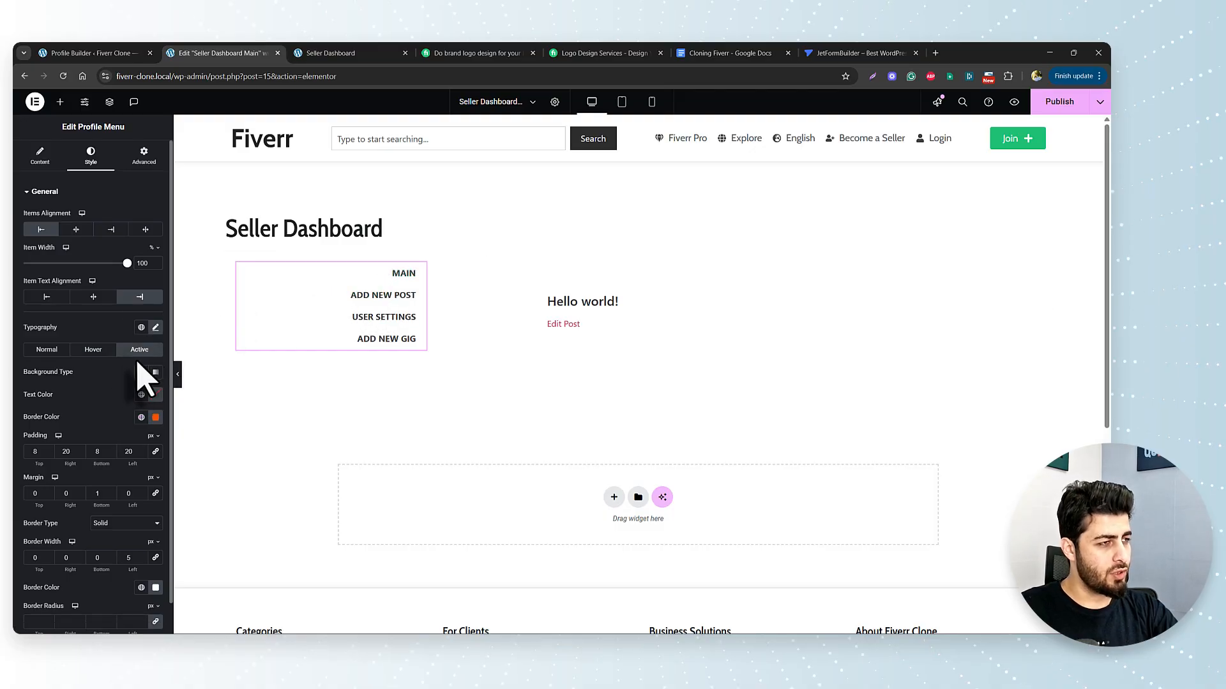
pyautogui.click(141, 394)
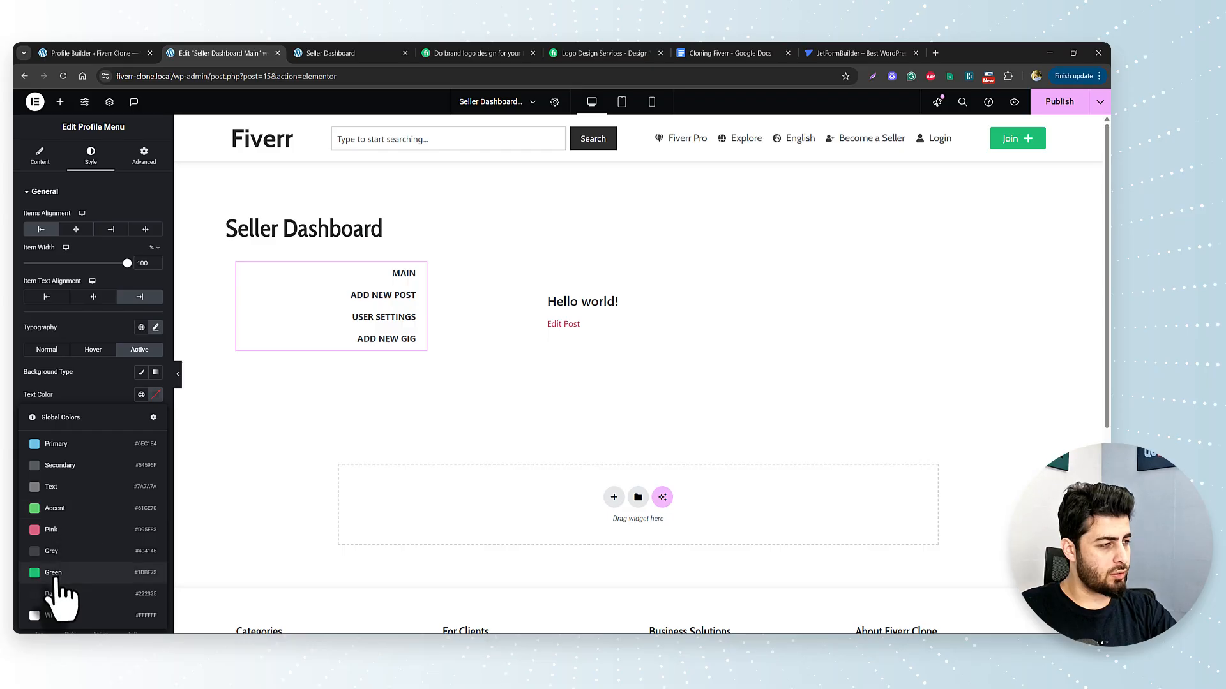
pyautogui.click(56, 574)
pyautogui.click(141, 418)
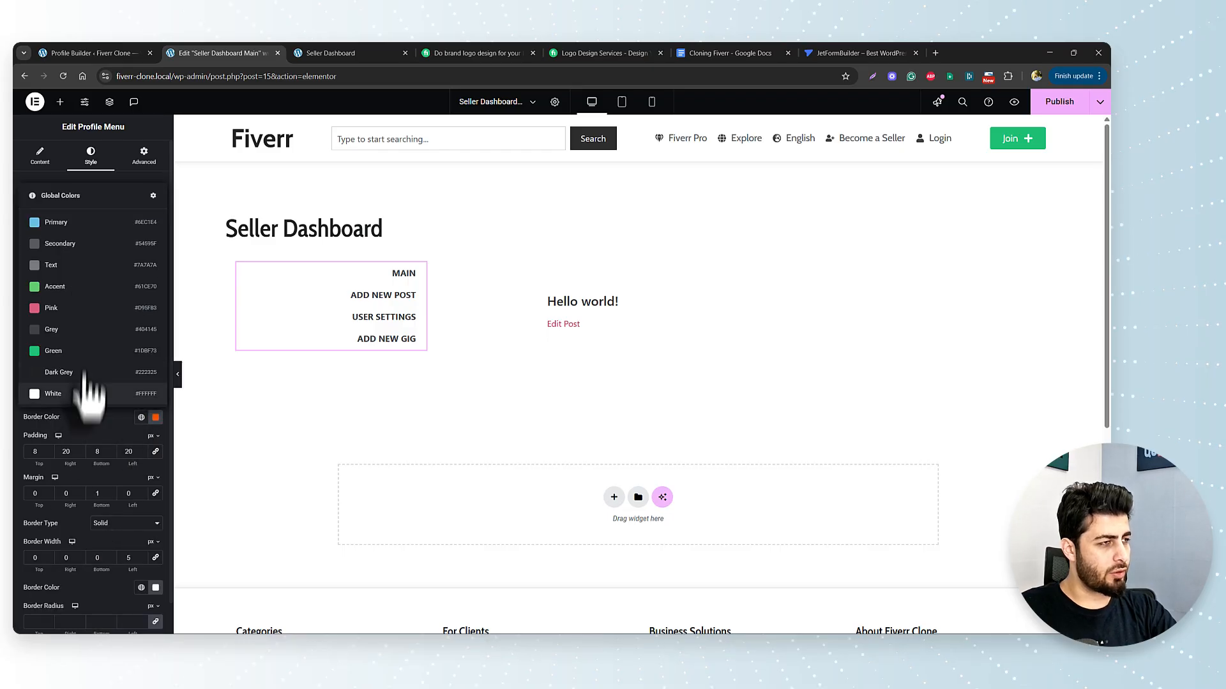
pyautogui.click(79, 353)
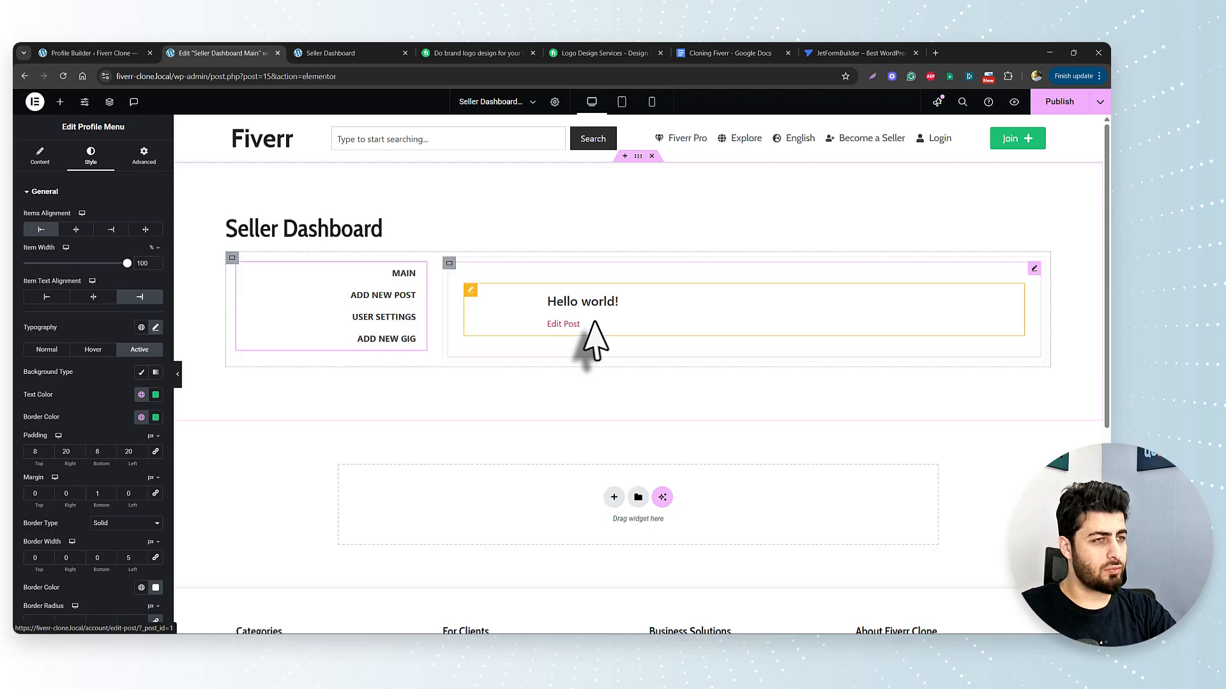
# Examine the copied listing grid's general and Posts Query settings for a way to choose the post type
pyautogui.click(470, 357)
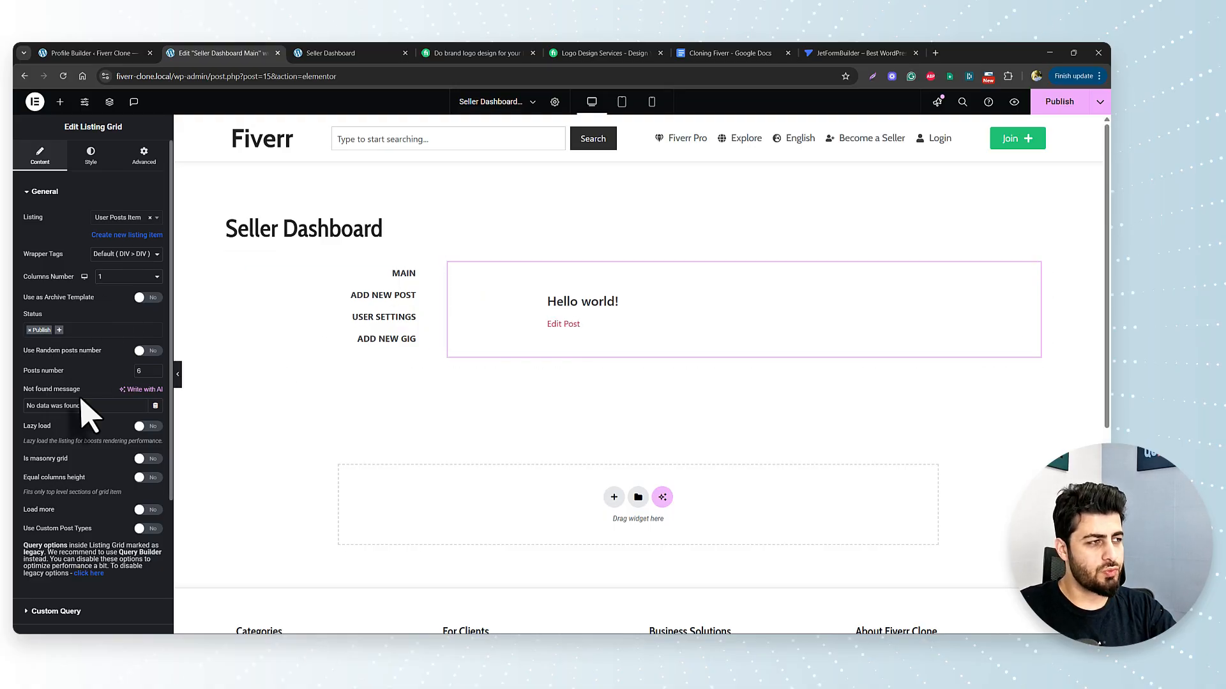
pyautogui.scroll(-2, 80, 409)
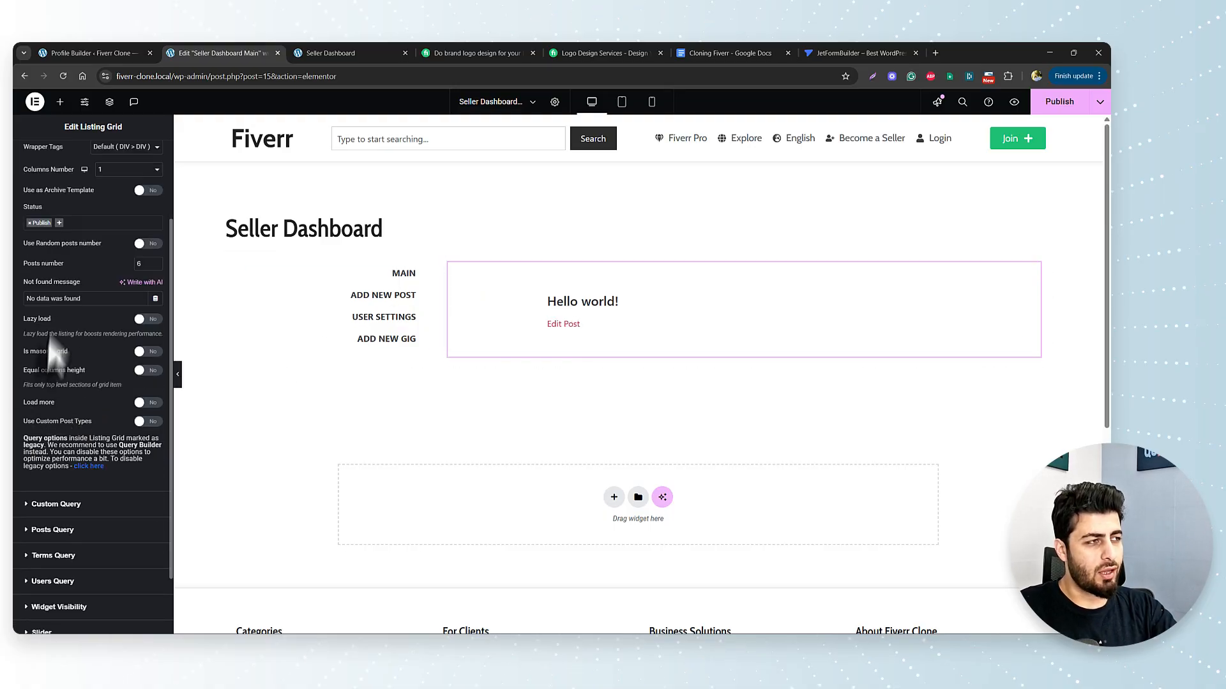
pyautogui.scroll(2, 64, 329)
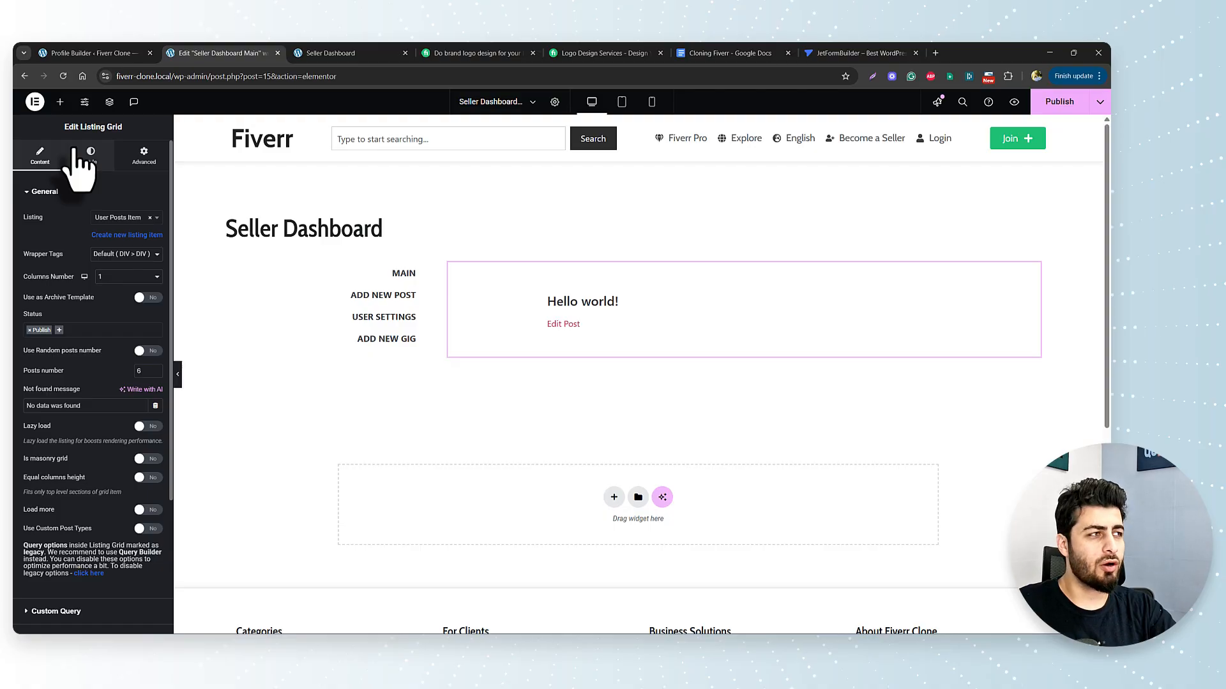
pyautogui.scroll(-3, 86, 313)
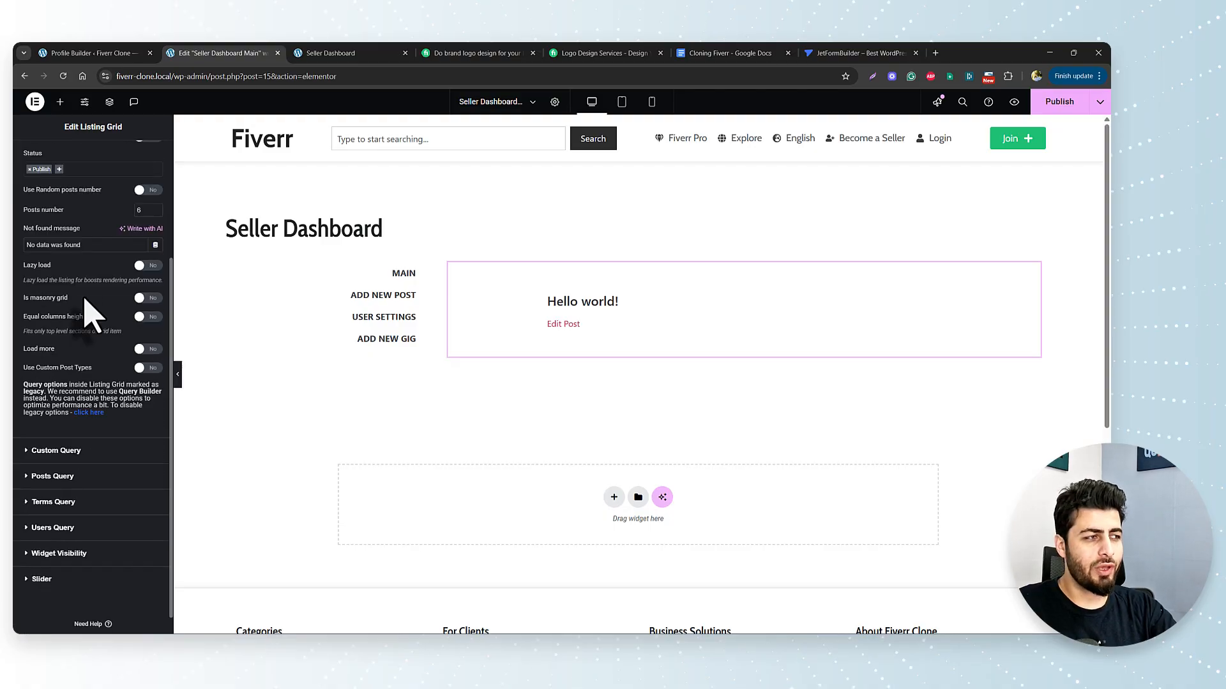
pyautogui.click(52, 454)
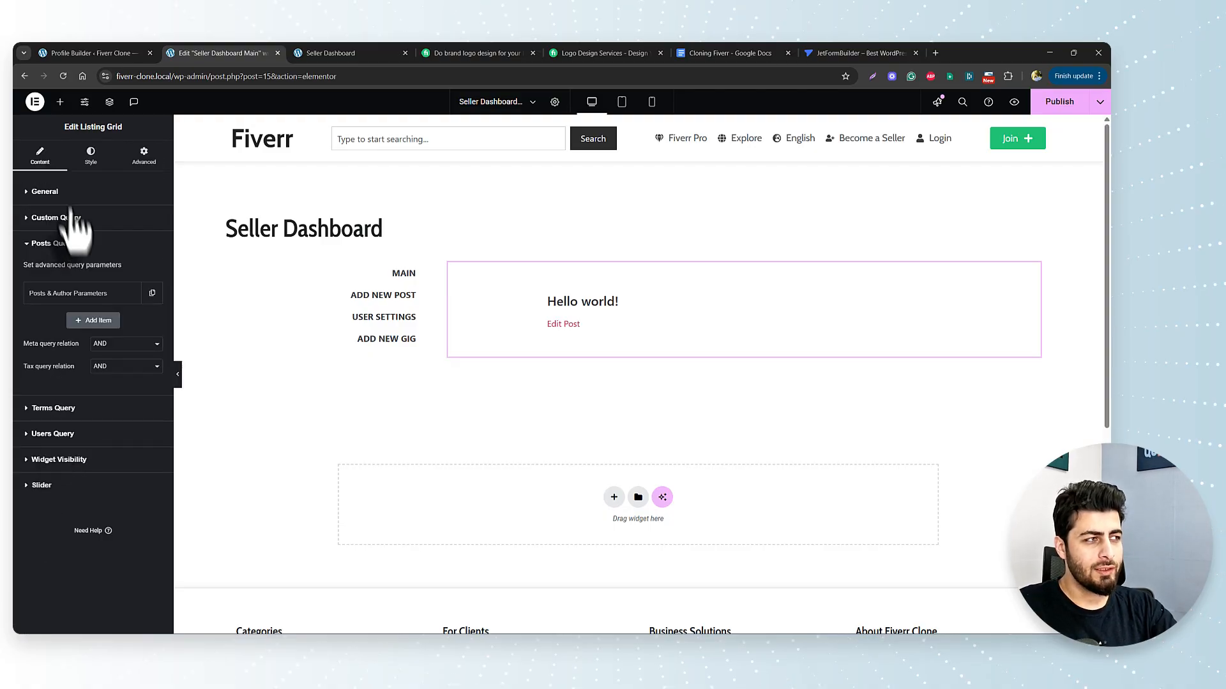
pyautogui.click(46, 191)
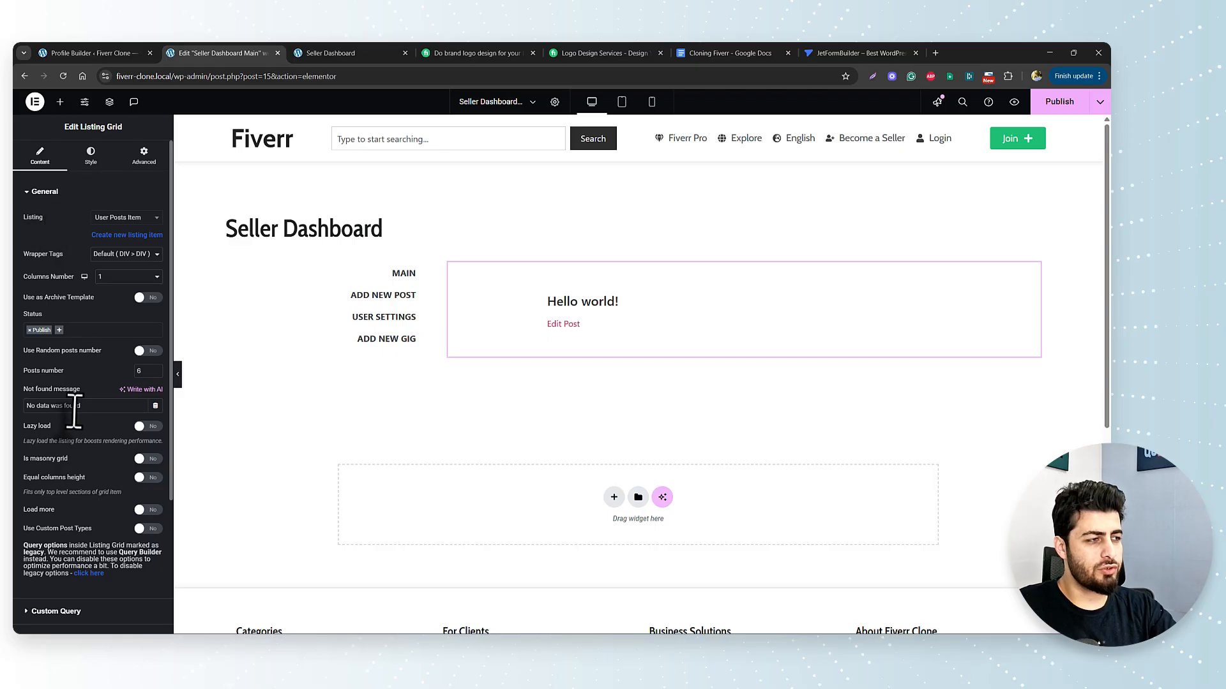
# Enable Use Custom Post Types for the listing grid and choose Gigs as its post type
pyautogui.scroll(-3, 71, 409)
pyautogui.moveTo(40, 375); pyautogui.dragTo(77, 385)
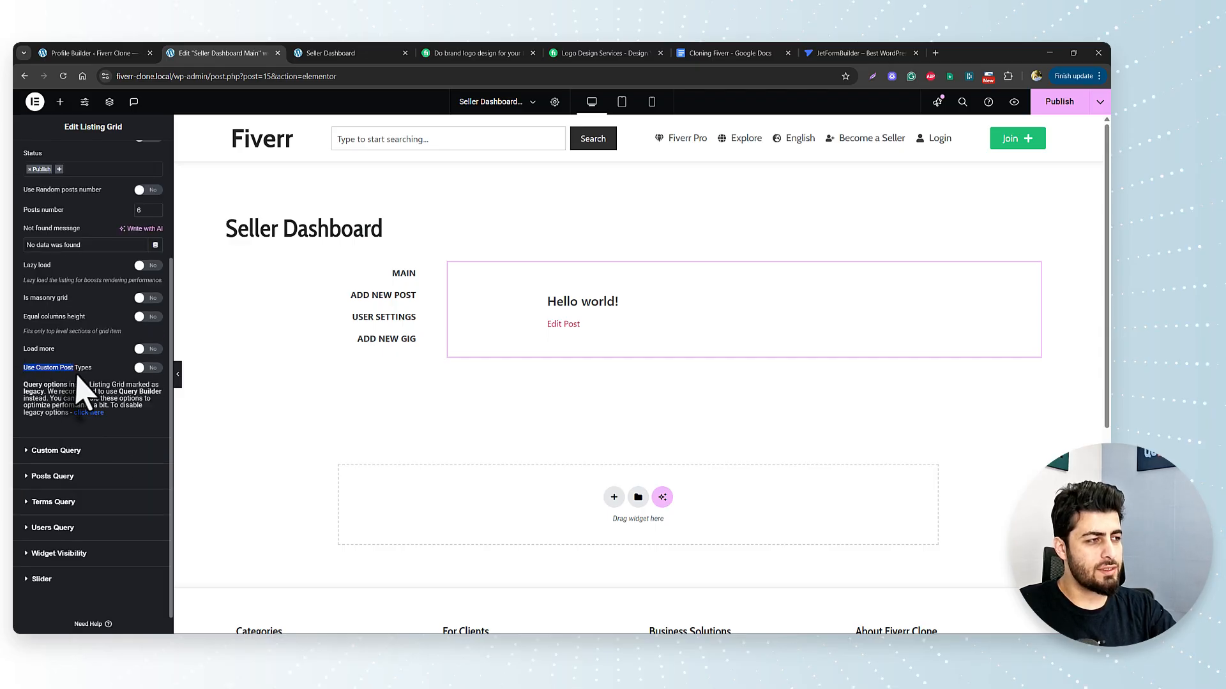
pyautogui.click(142, 369)
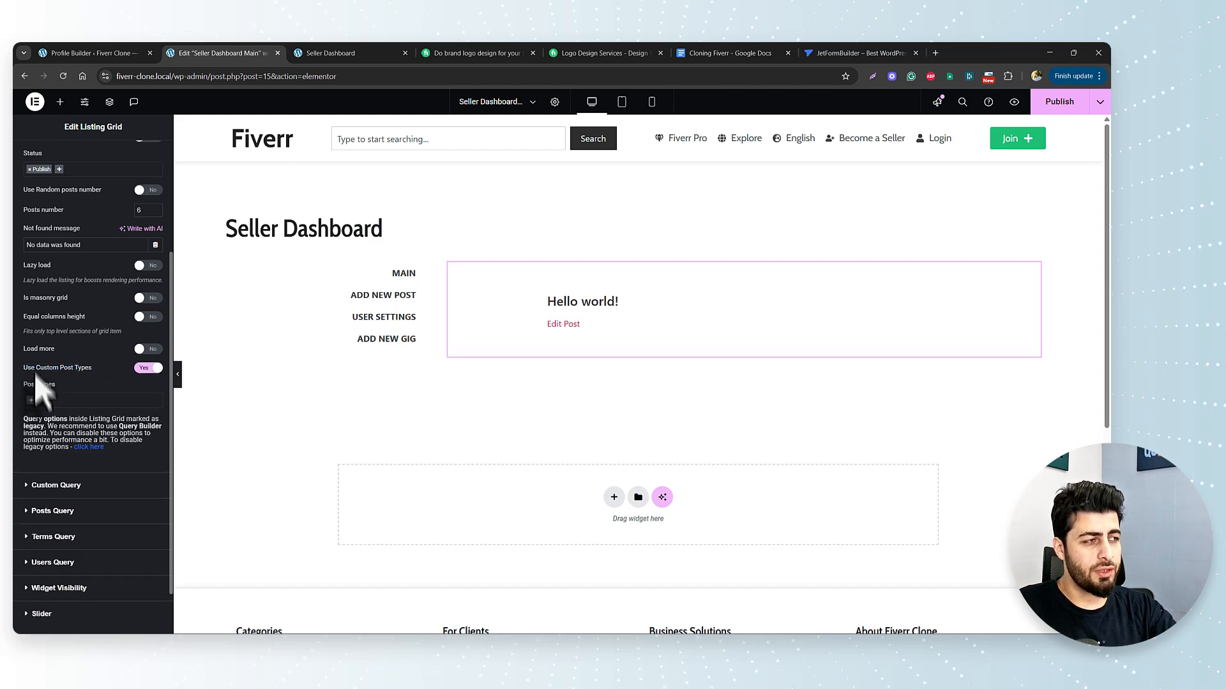
pyautogui.click(32, 403)
pyautogui.scroll(-5, 44, 447)
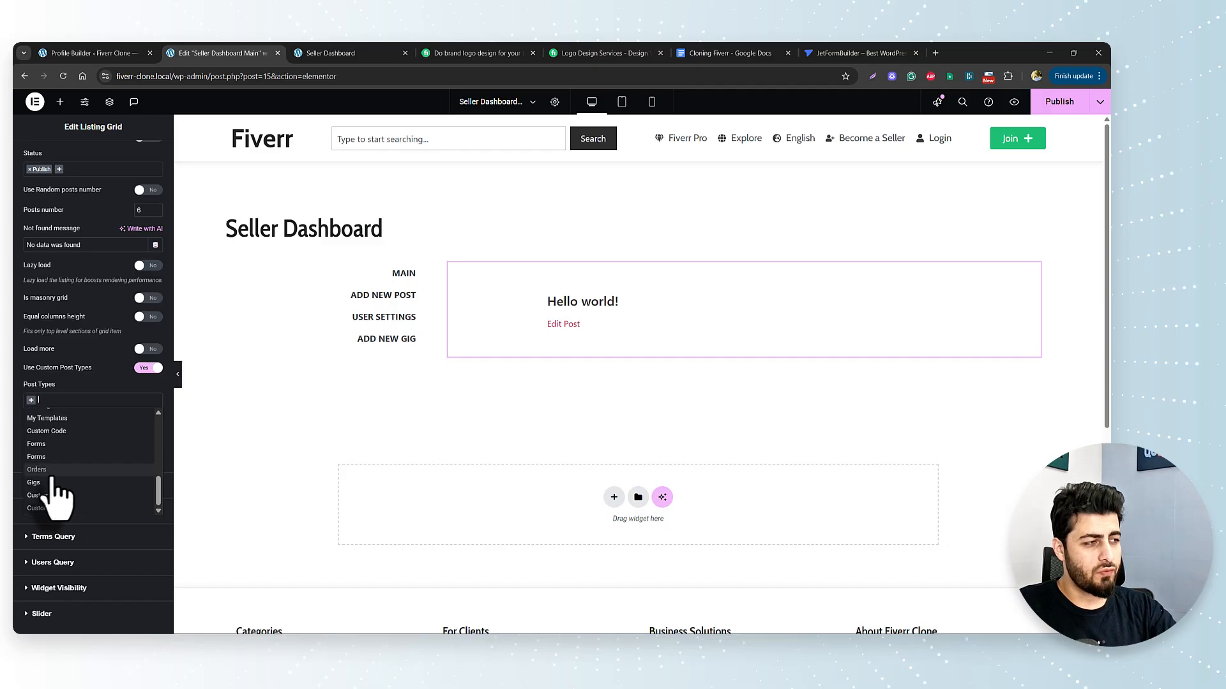
pyautogui.click(38, 498)
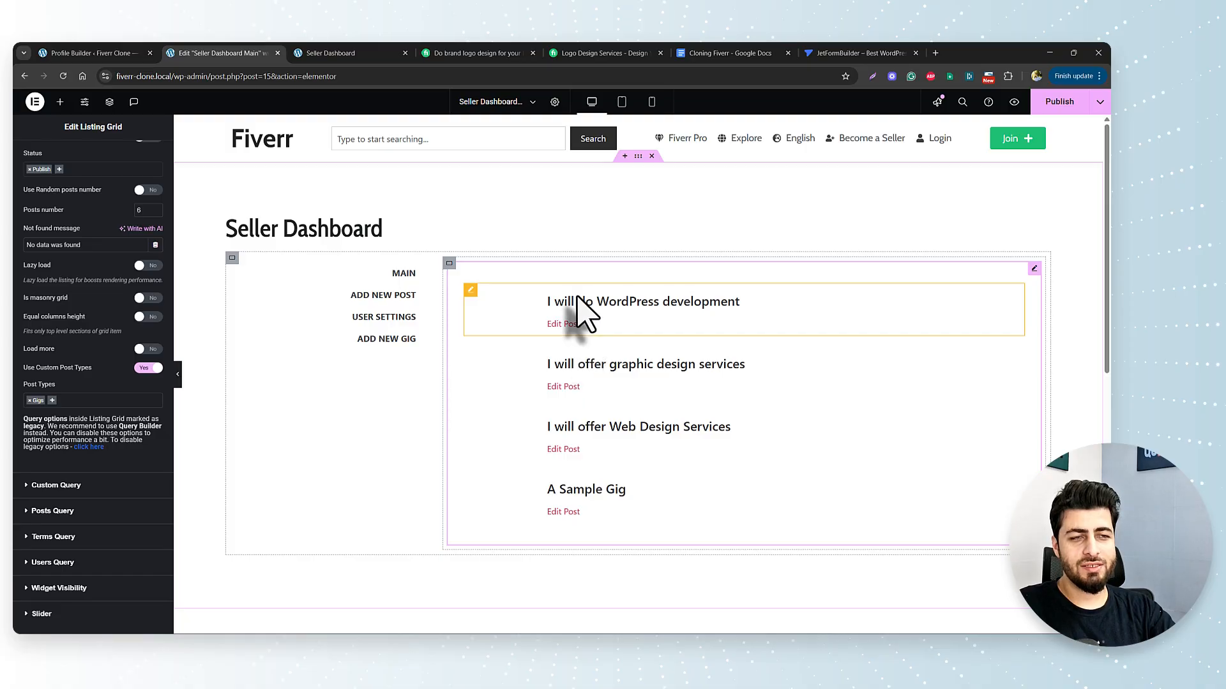
# Add a heading above the listing grid with the title "Manage My Gigs"
pyautogui.click(60, 101)
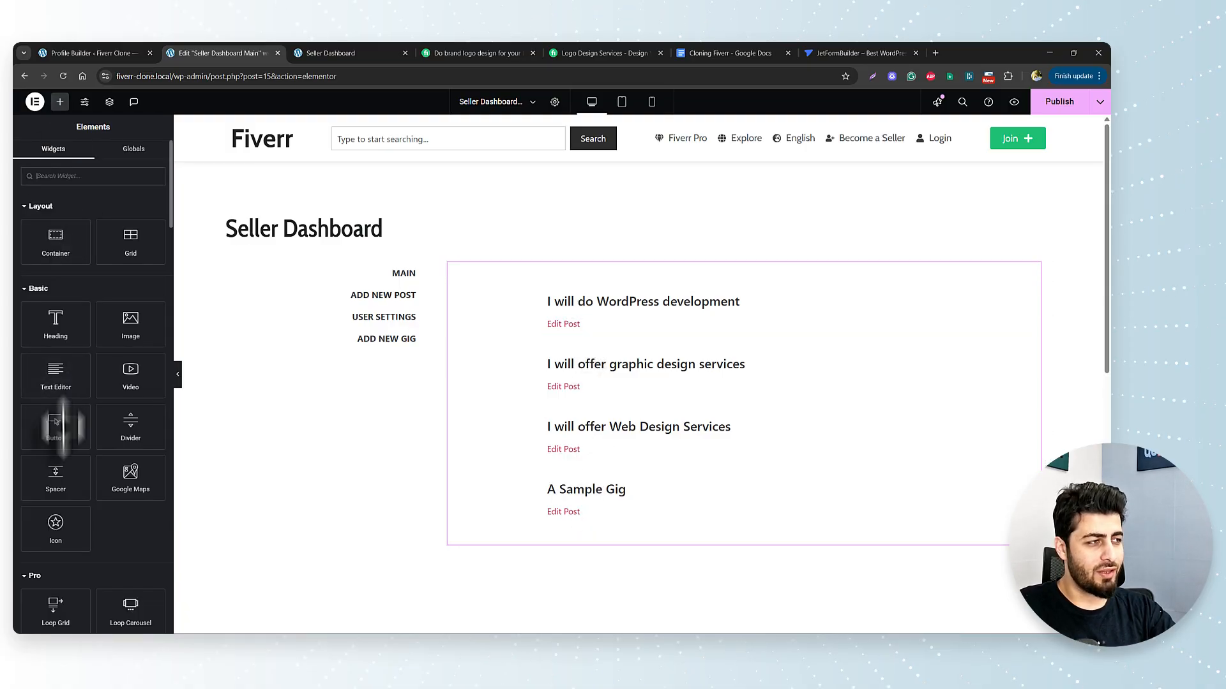
pyautogui.moveTo(56, 325); pyautogui.dragTo(667, 326)
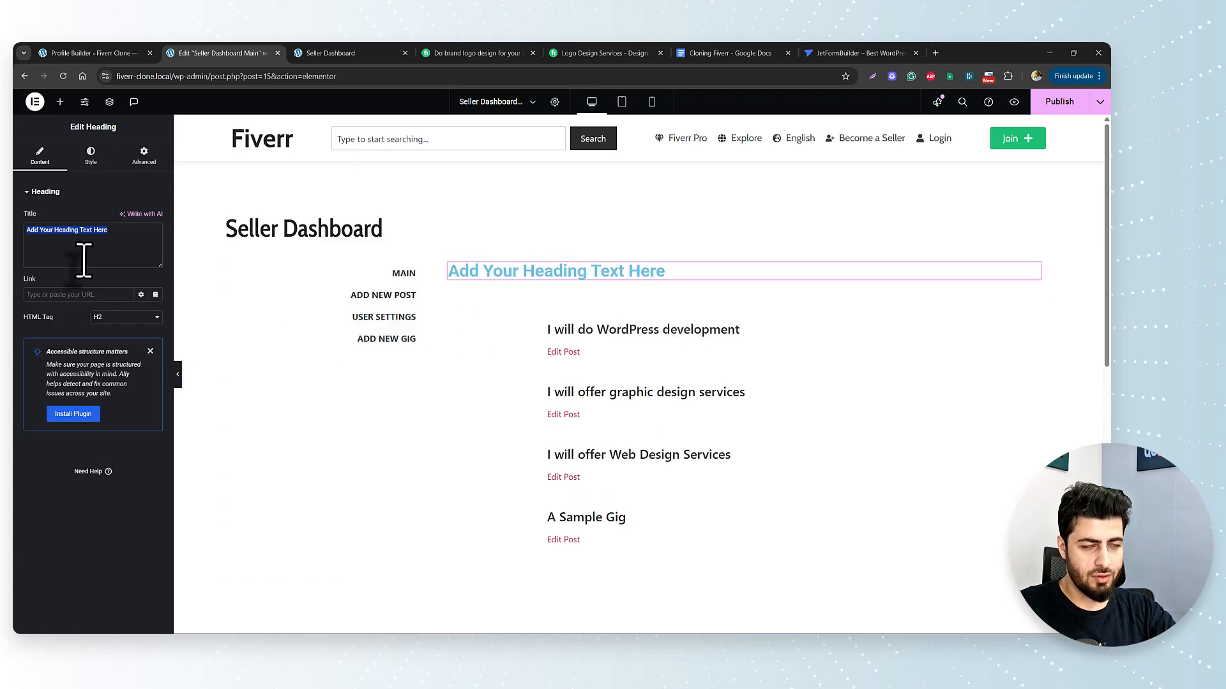
pyautogui.write('Manage My Gigs')
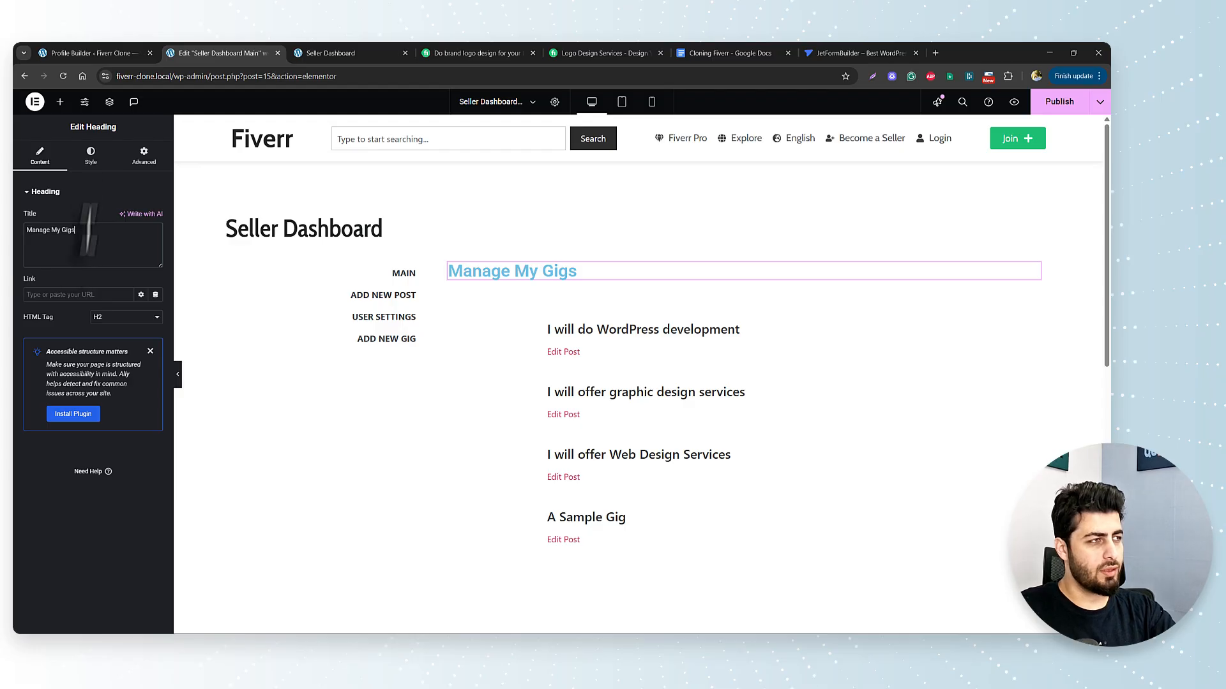
# Style the Manage My Gigs heading with the global font Cabin C 22px Headlines and the global Dark Grey text color
pyautogui.click(91, 155)
pyautogui.click(141, 248)
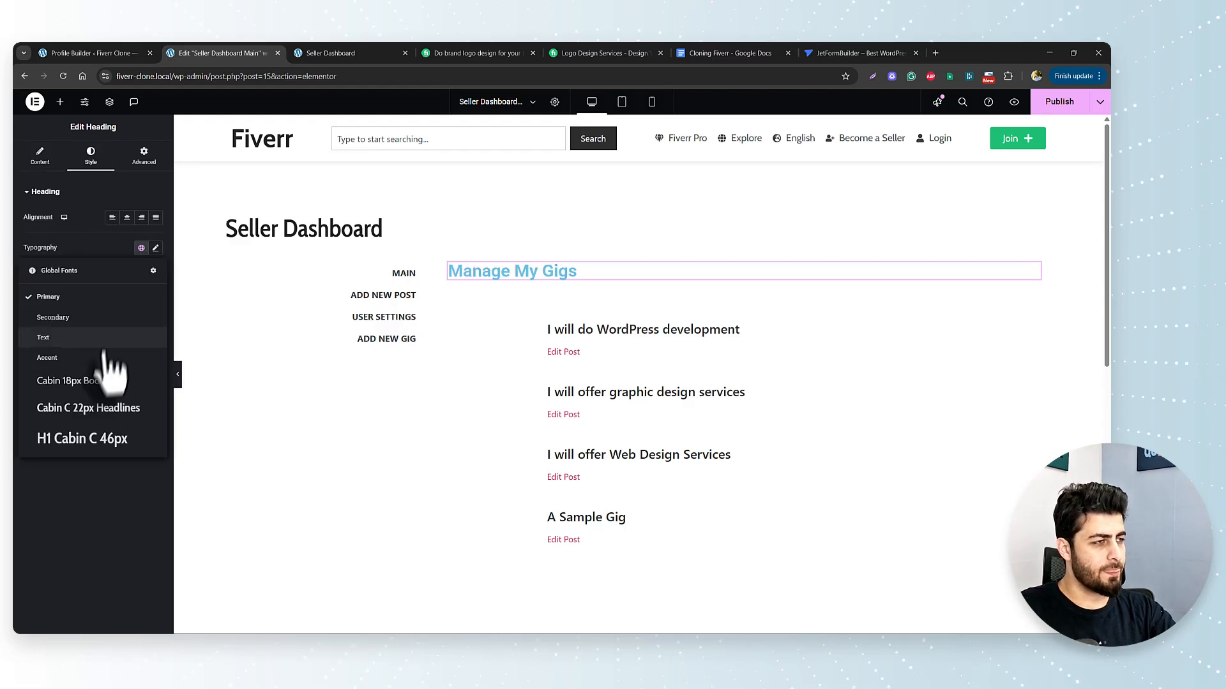
pyautogui.click(96, 408)
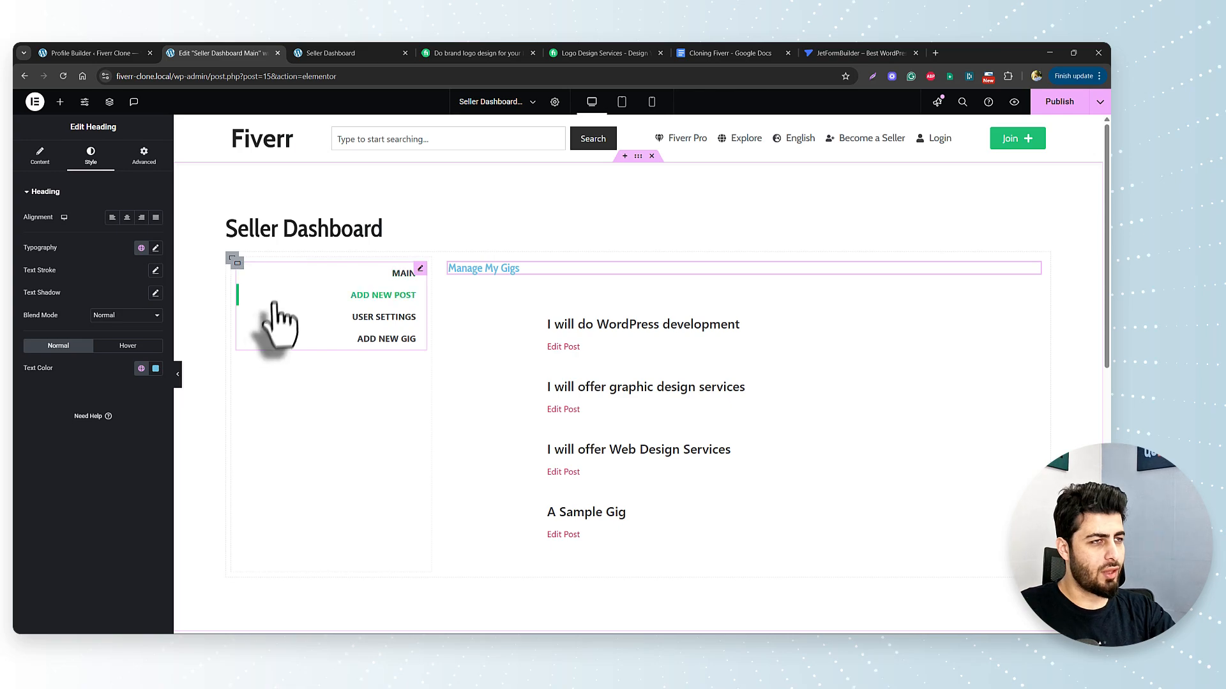
pyautogui.click(141, 369)
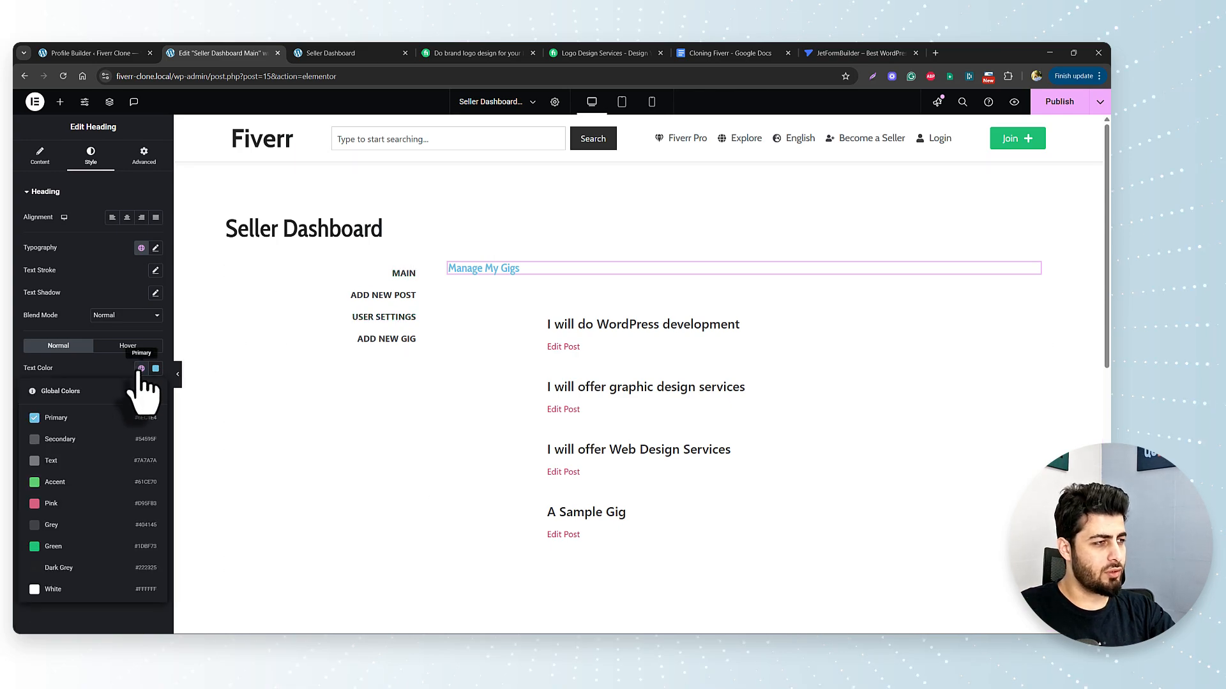
pyautogui.click(85, 576)
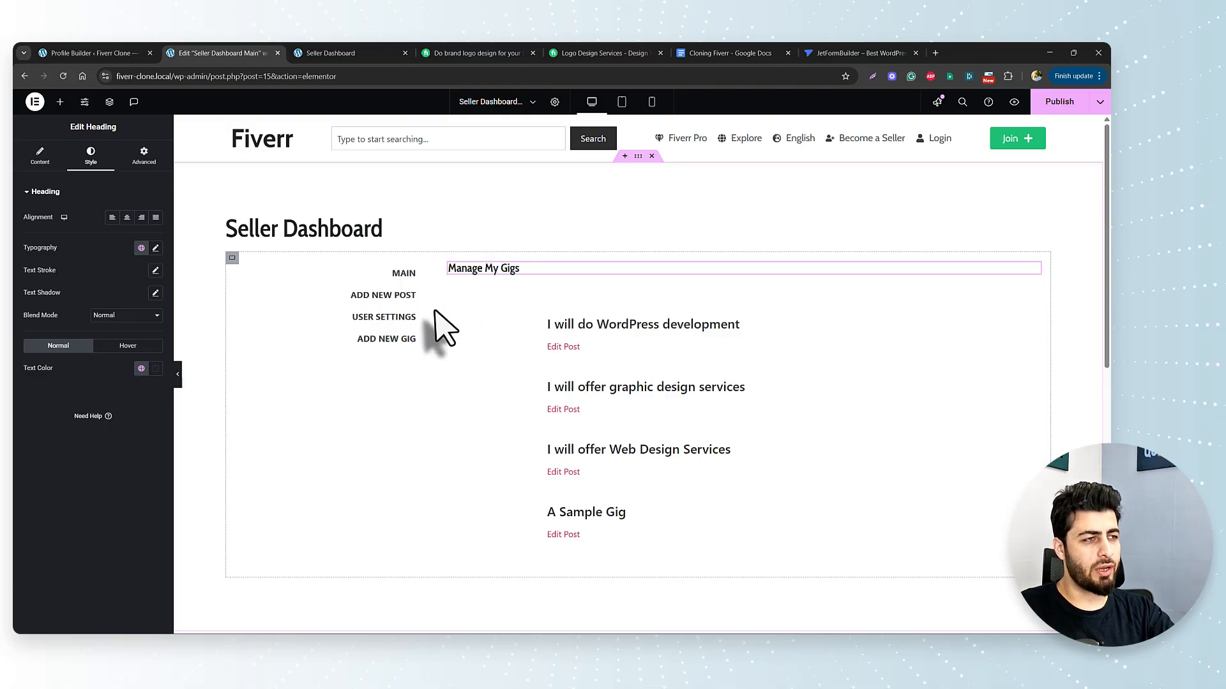
# Give the profile menu's container a solid 1 px border in #DDDDDD and preview it without the editing panel
pyautogui.click(235, 263)
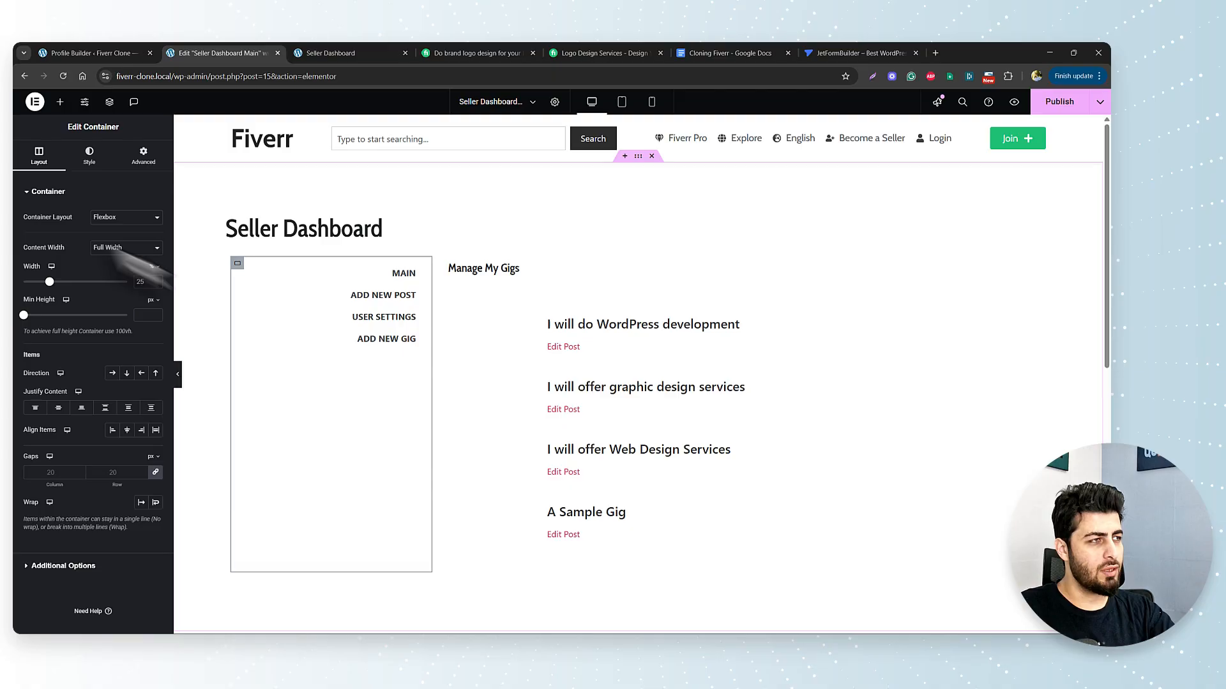
pyautogui.click(88, 156)
pyautogui.click(44, 307)
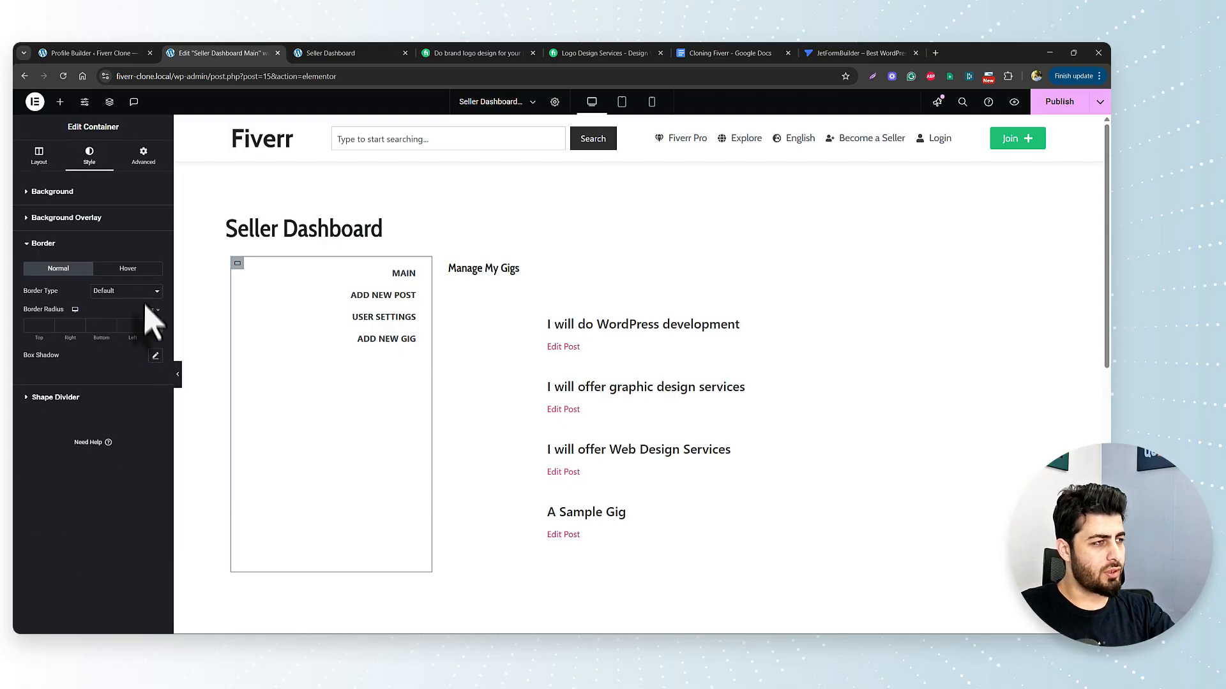
pyautogui.click(136, 295)
pyautogui.click(130, 324)
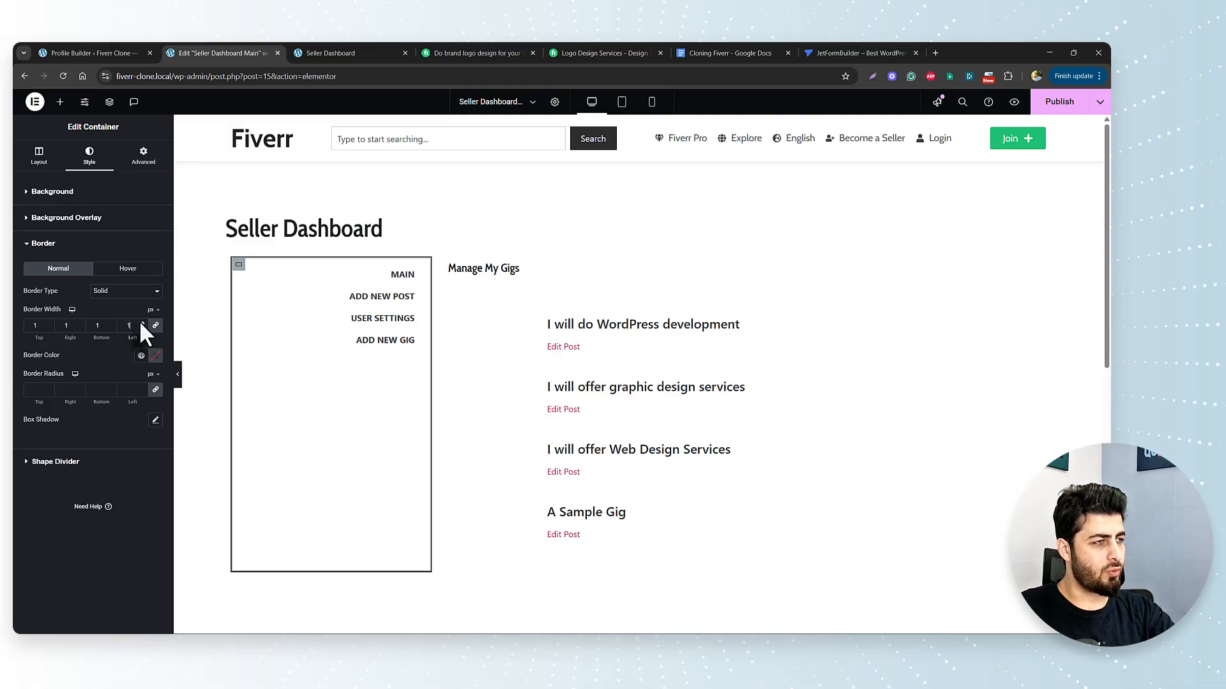
pyautogui.click(155, 356)
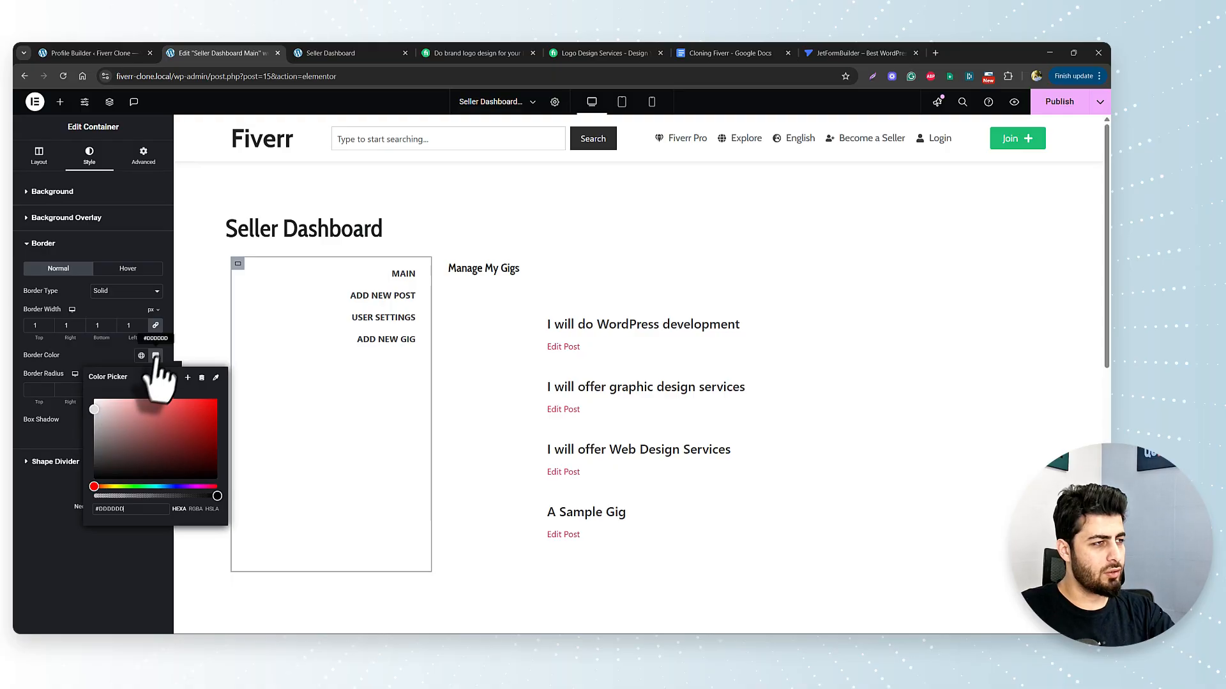
pyautogui.click(176, 382)
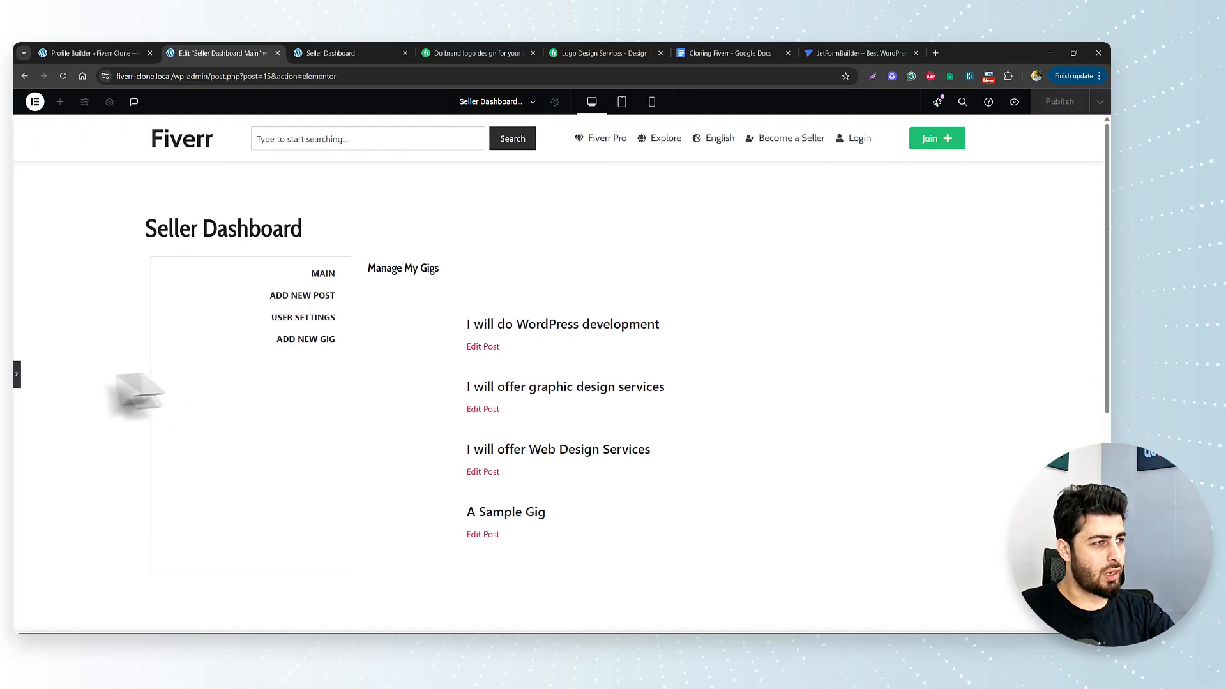
pyautogui.click(16, 377)
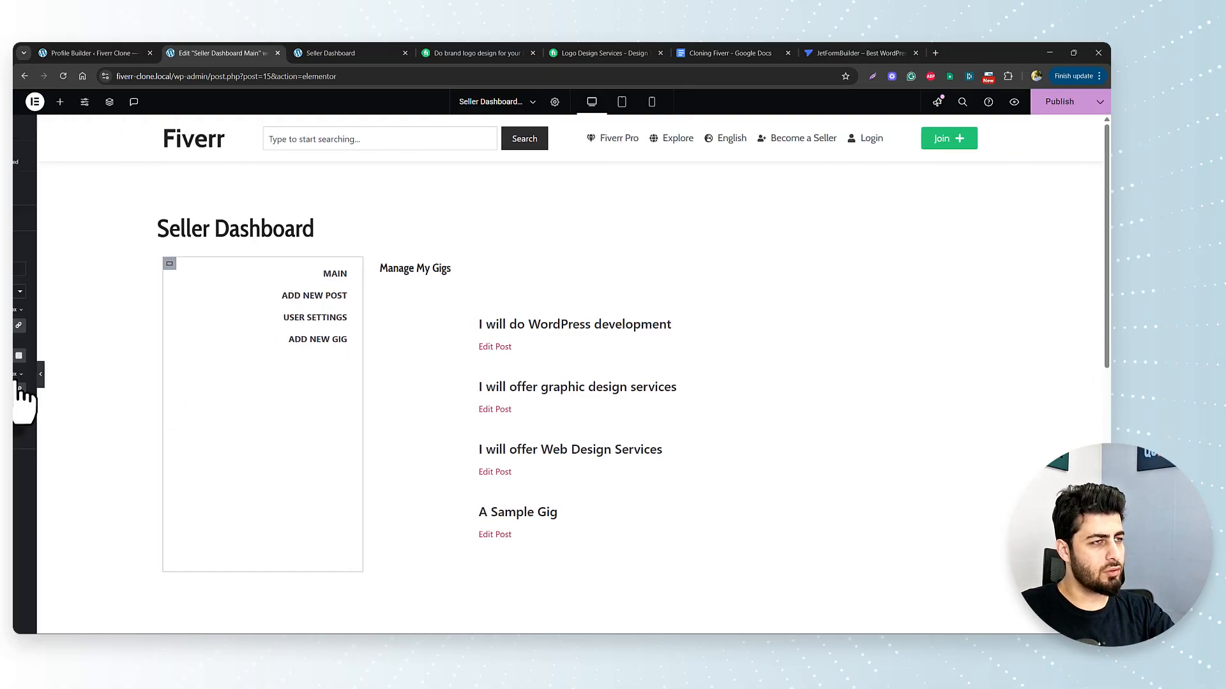
# Save the menu container's border color as a global color named "Border Color" and round the container's corners
pyautogui.click(155, 355)
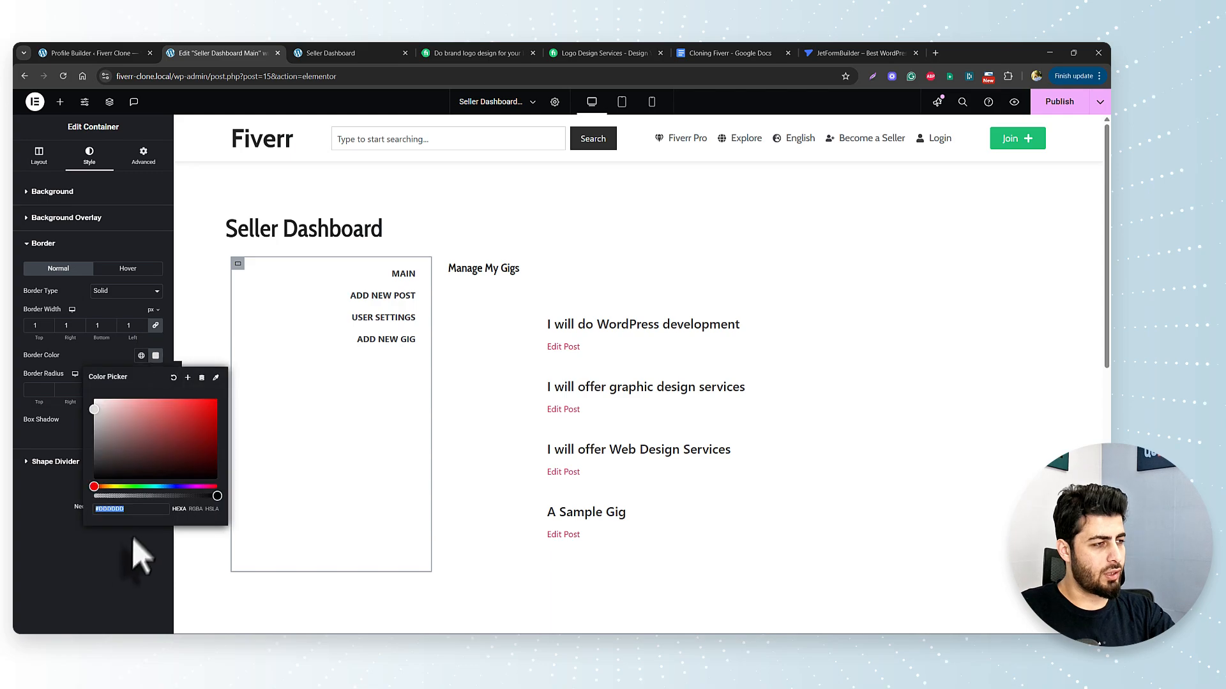
pyautogui.click(137, 511)
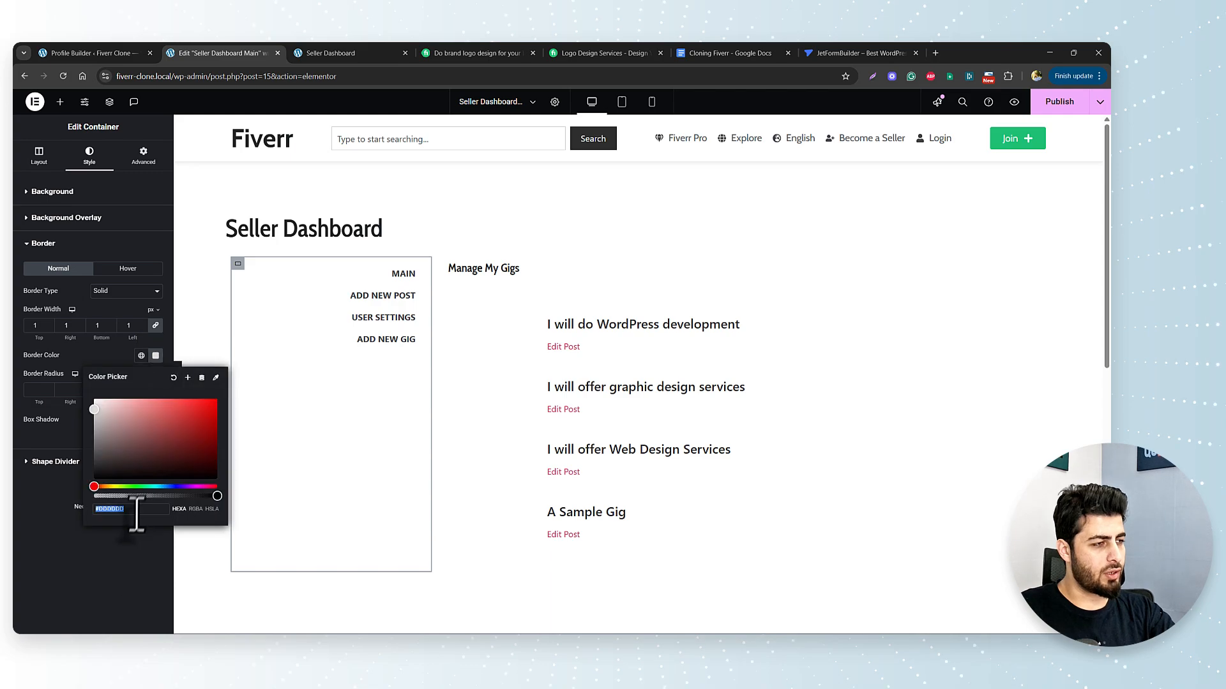
pyautogui.click(187, 377)
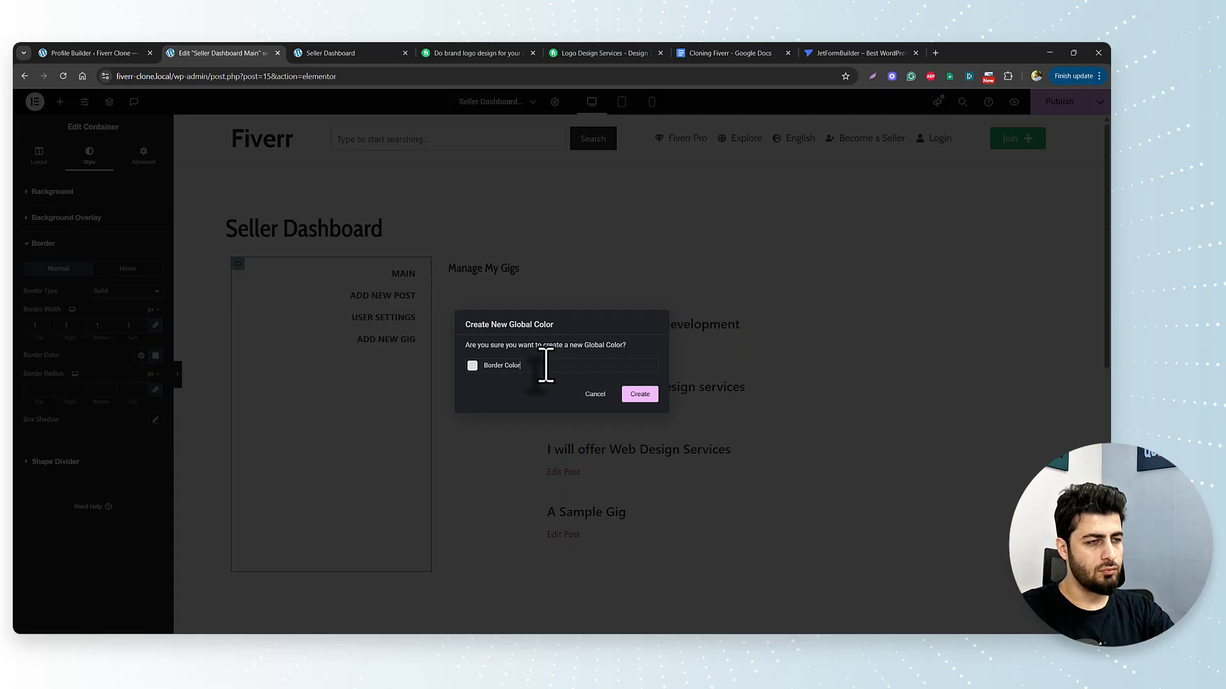
pyautogui.click(638, 396)
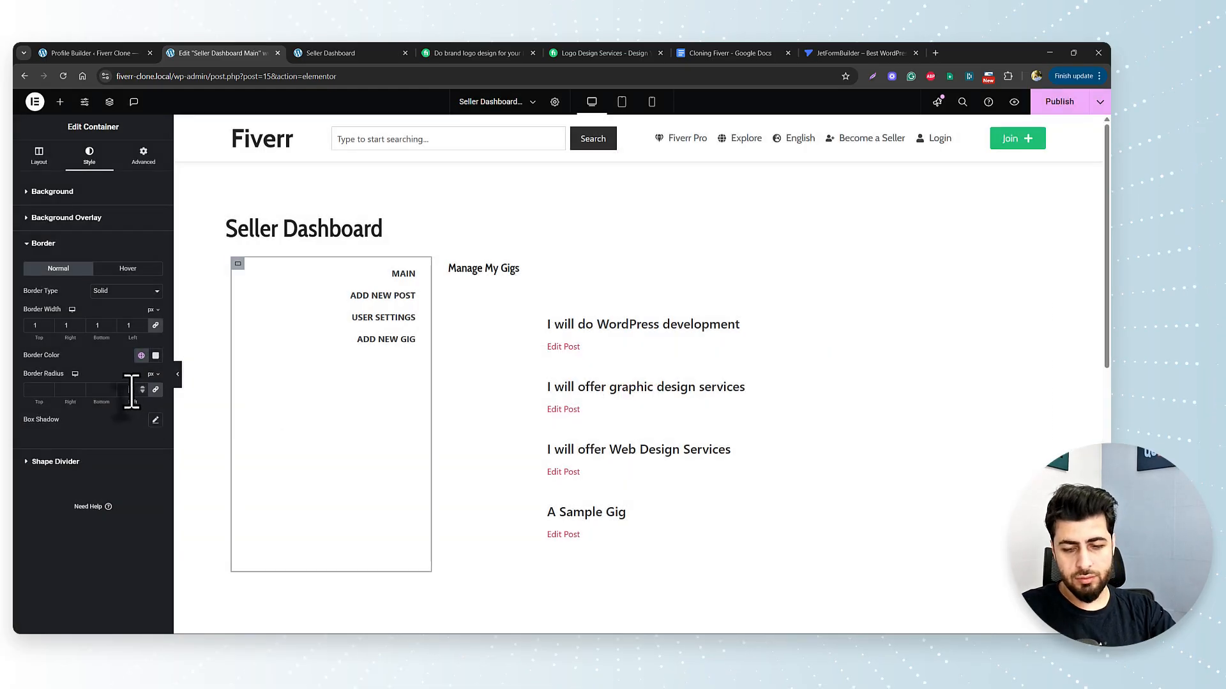
pyautogui.click(177, 375)
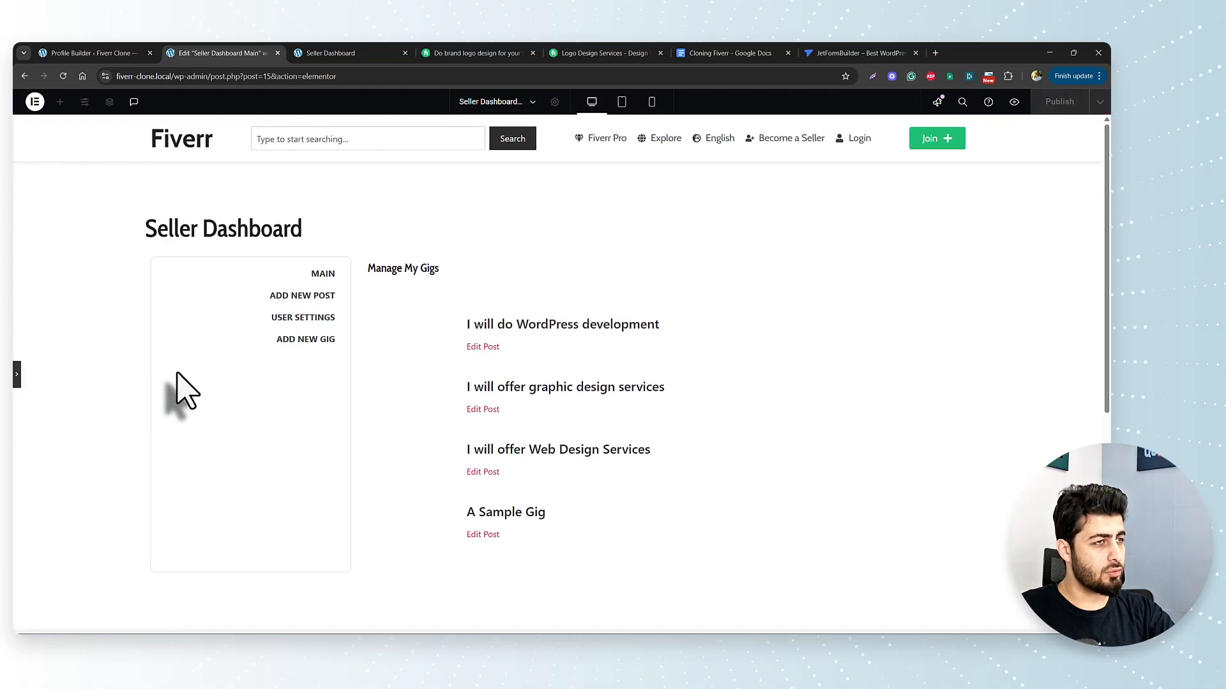
pyautogui.click(17, 374)
# Give the gigs container a solid 1 px border in the global Border Color with a 10 px border radius, and preview it
pyautogui.click(488, 286)
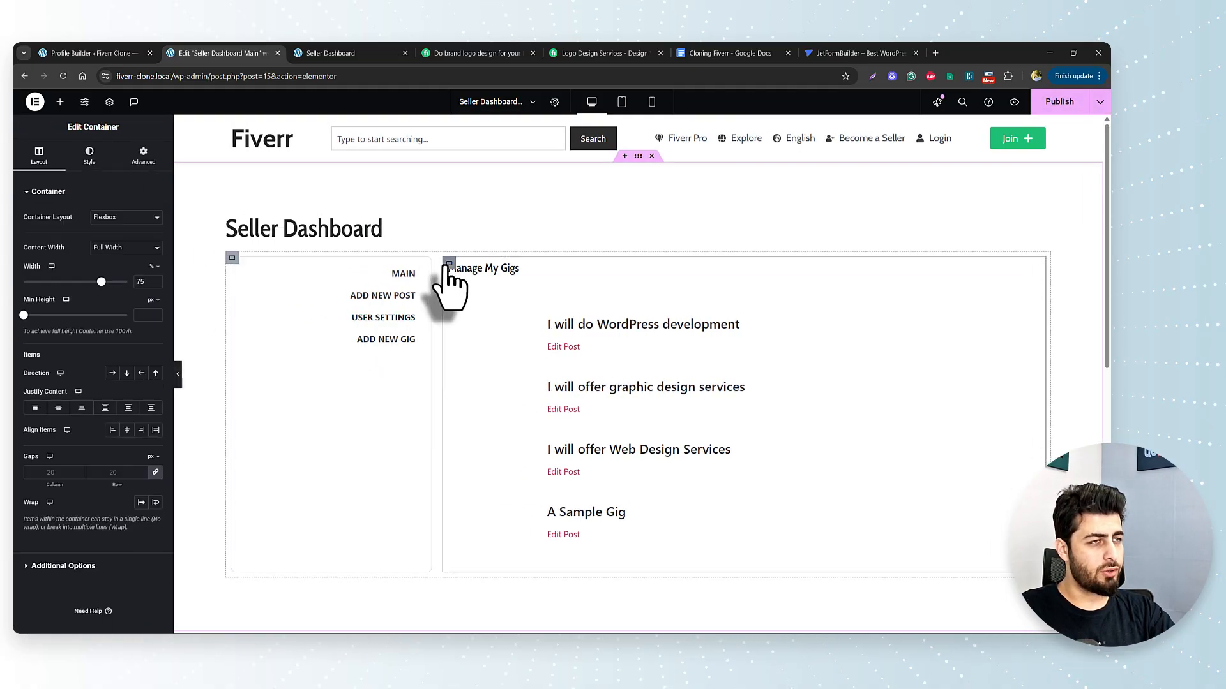
pyautogui.click(89, 157)
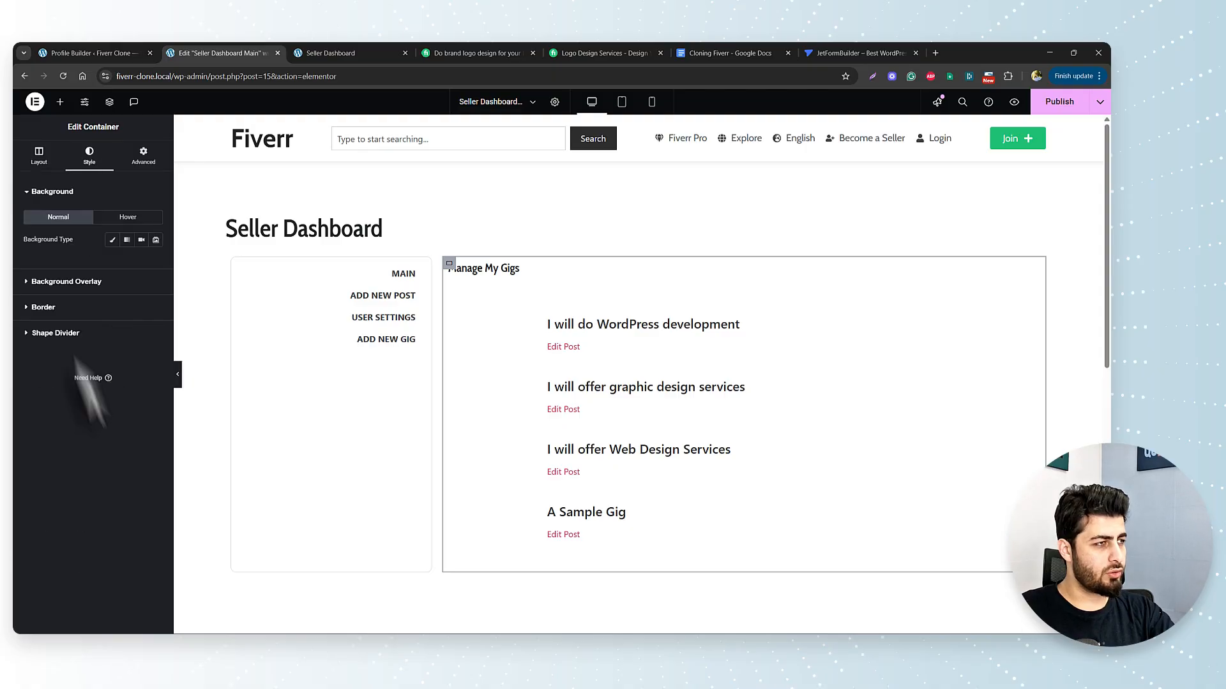
pyautogui.click(51, 307)
pyautogui.click(128, 291)
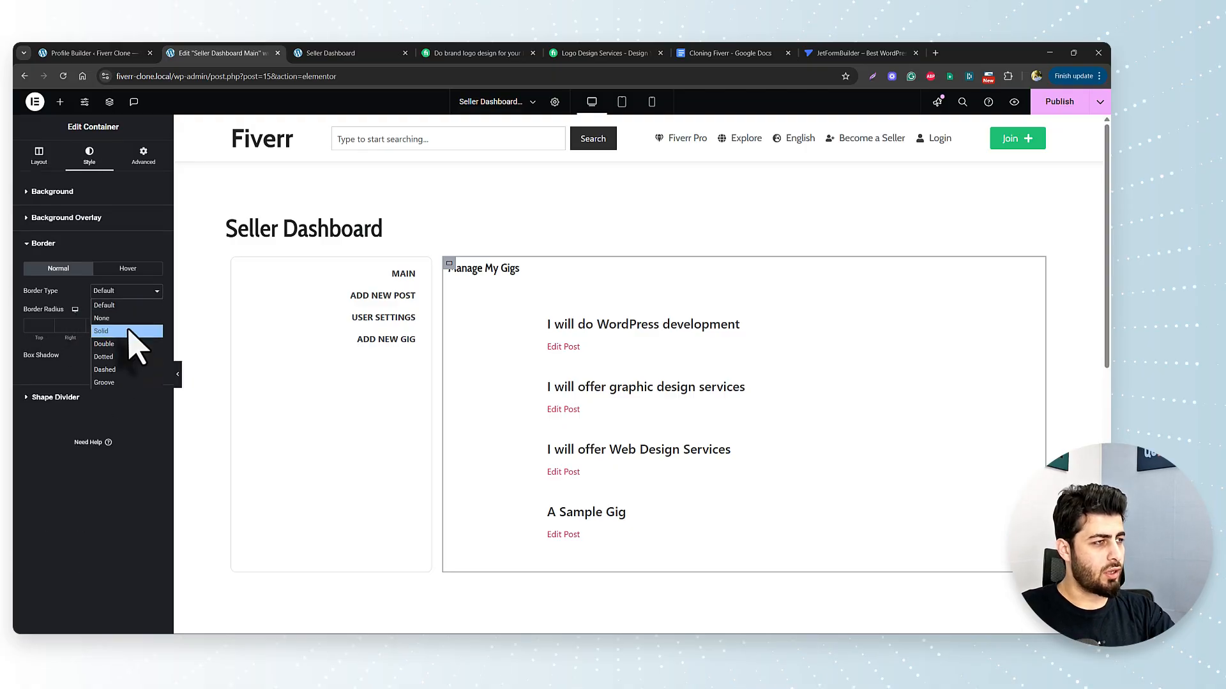
pyautogui.click(132, 341)
pyautogui.click(141, 356)
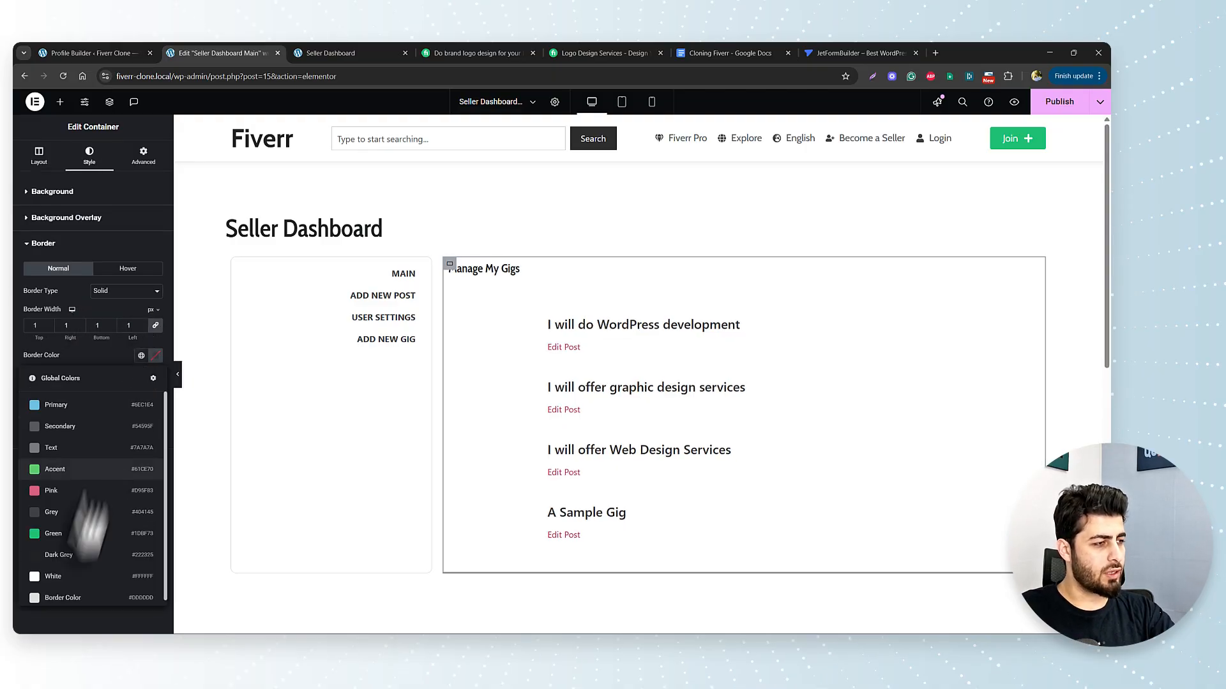
pyautogui.click(62, 593)
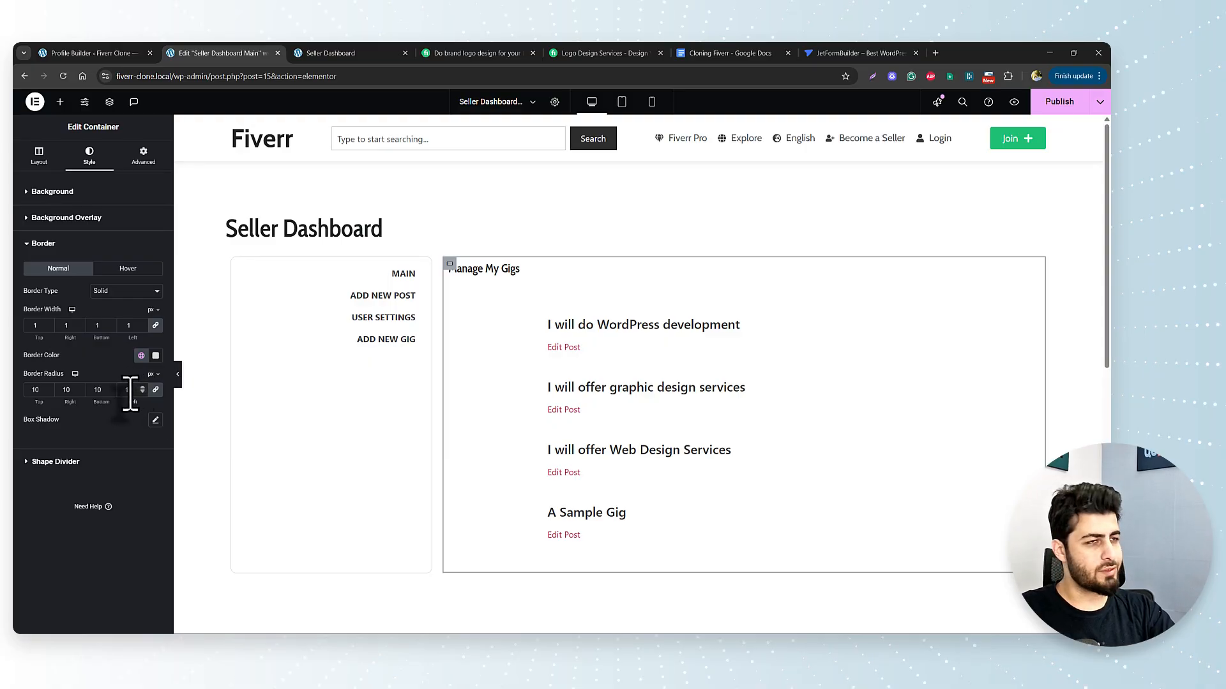
pyautogui.click(179, 376)
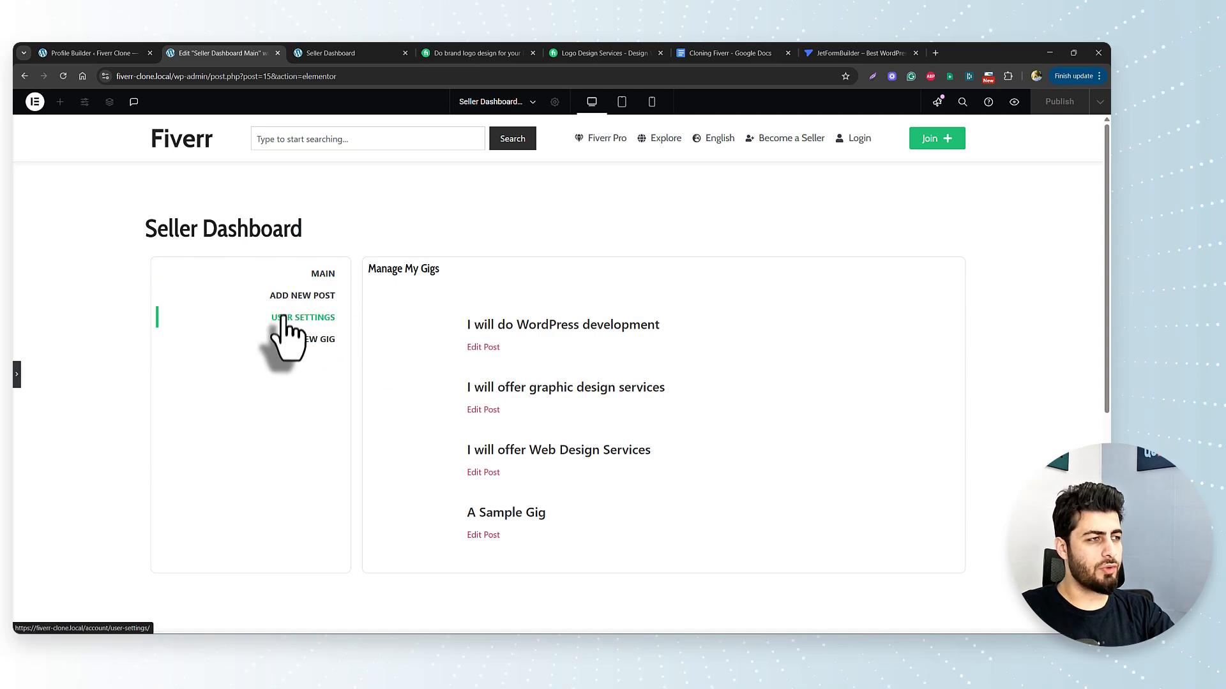
pyautogui.click(17, 375)
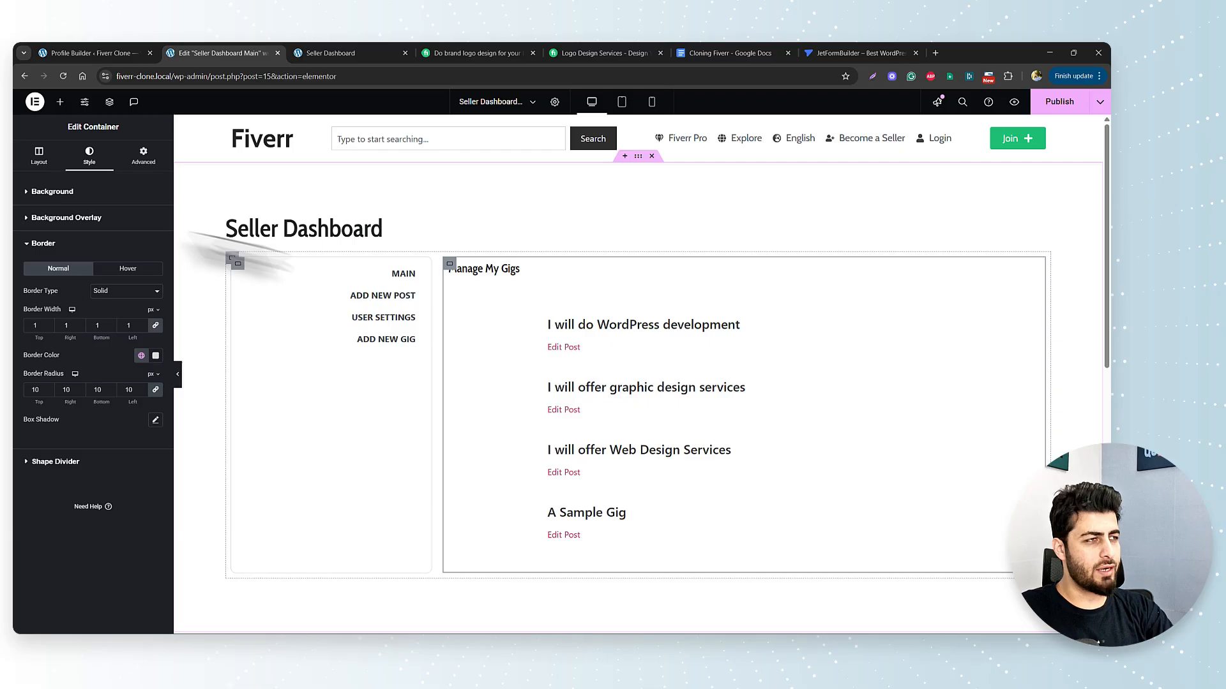
# Set the gigs container's padding to 20 px on all sides
pyautogui.click(151, 159)
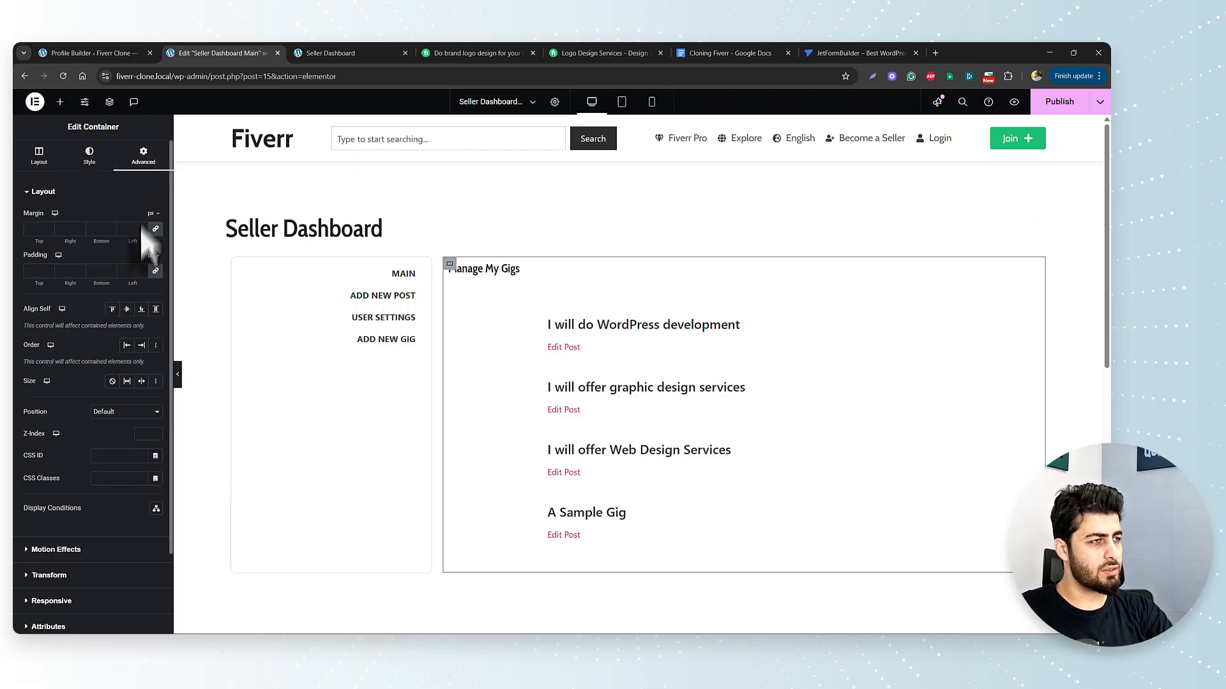
pyautogui.click(128, 271)
pyautogui.write('20')
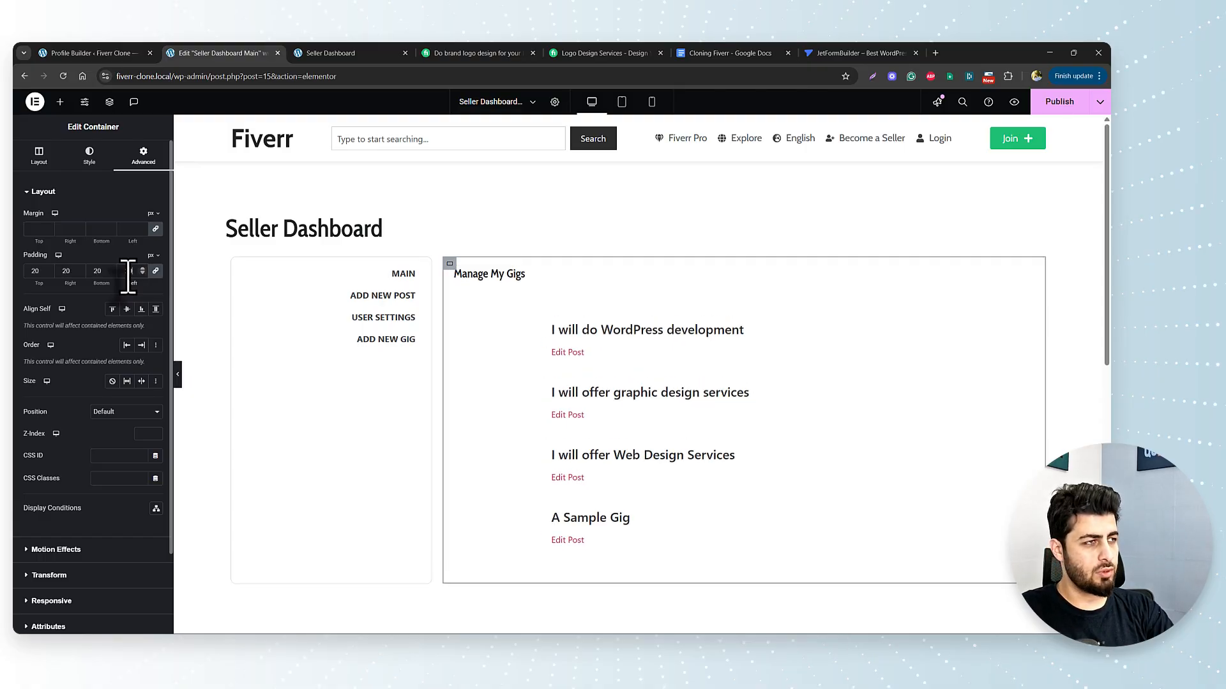
# Set the "Manage My Gigs" heading's font size to 30 px
pyautogui.click(484, 276)
pyautogui.click(155, 248)
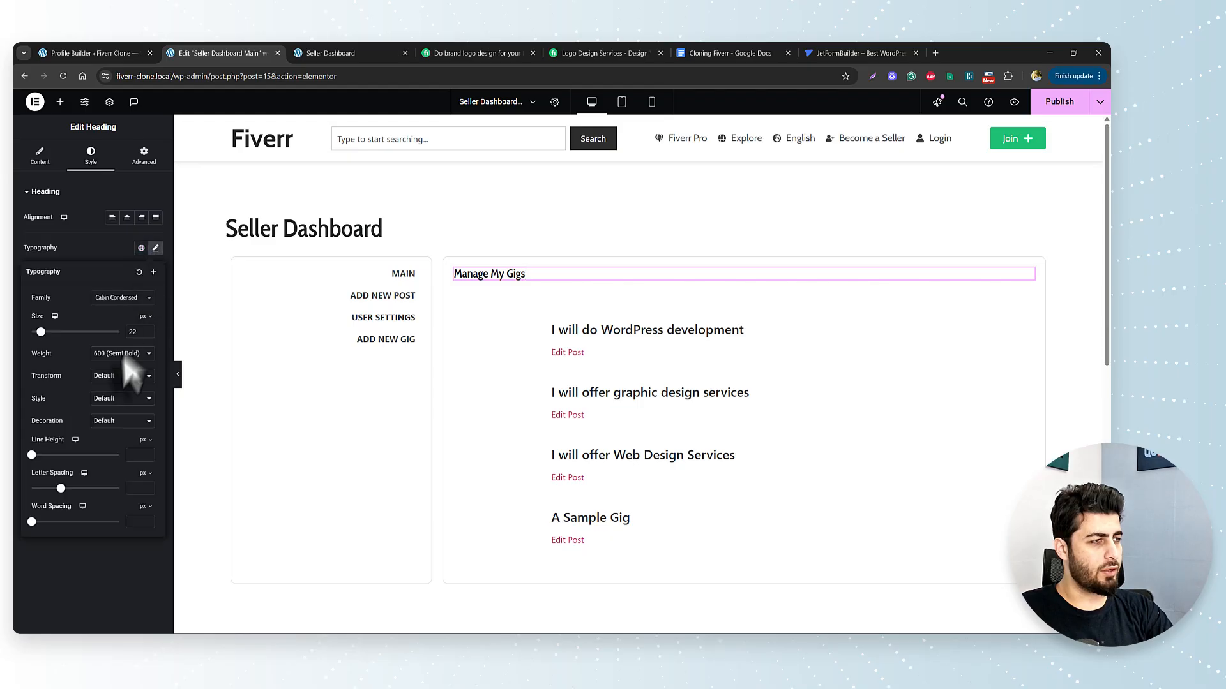
pyautogui.click(135, 332)
pyautogui.write('22')
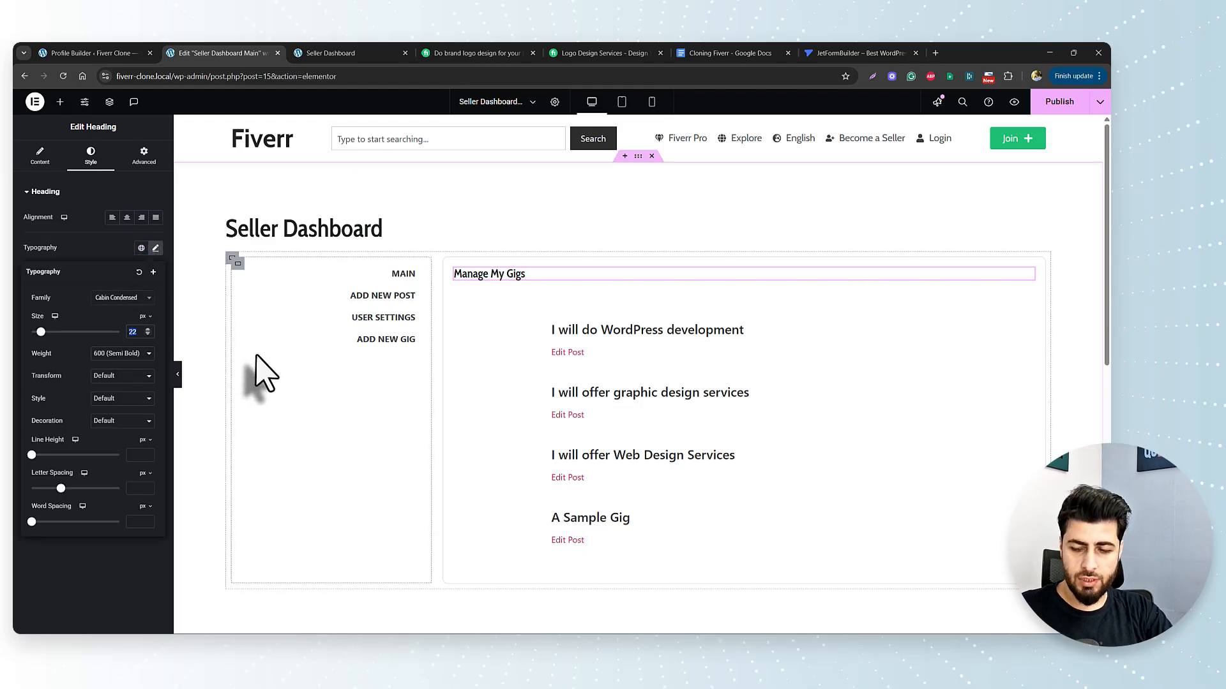
pyautogui.write('3303')
pyautogui.press('BackSpace')
pyautogui.press('BackSpace')
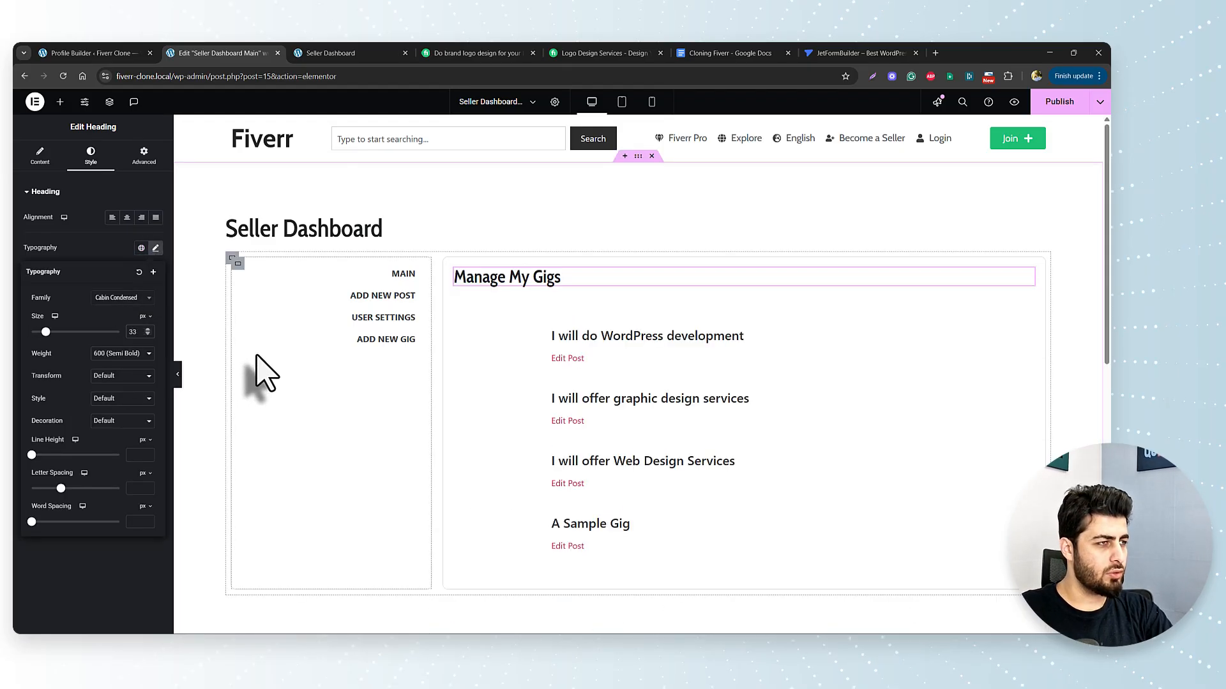
pyautogui.press('BackSpace')
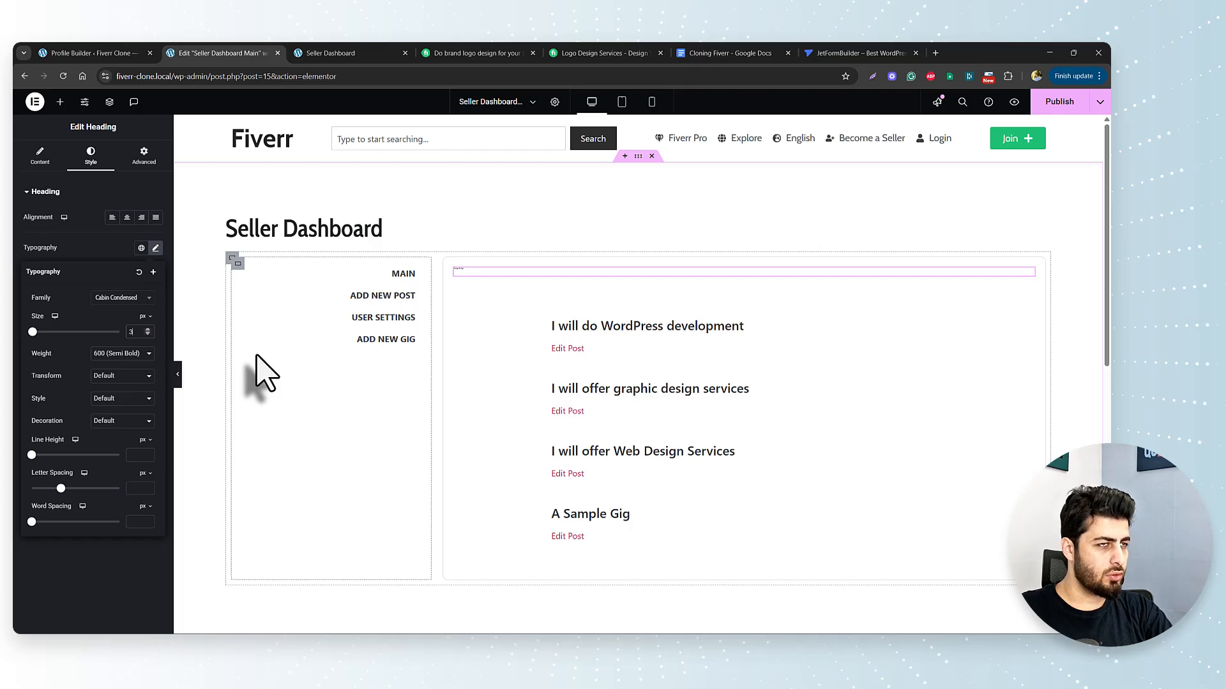
pyautogui.write('0')
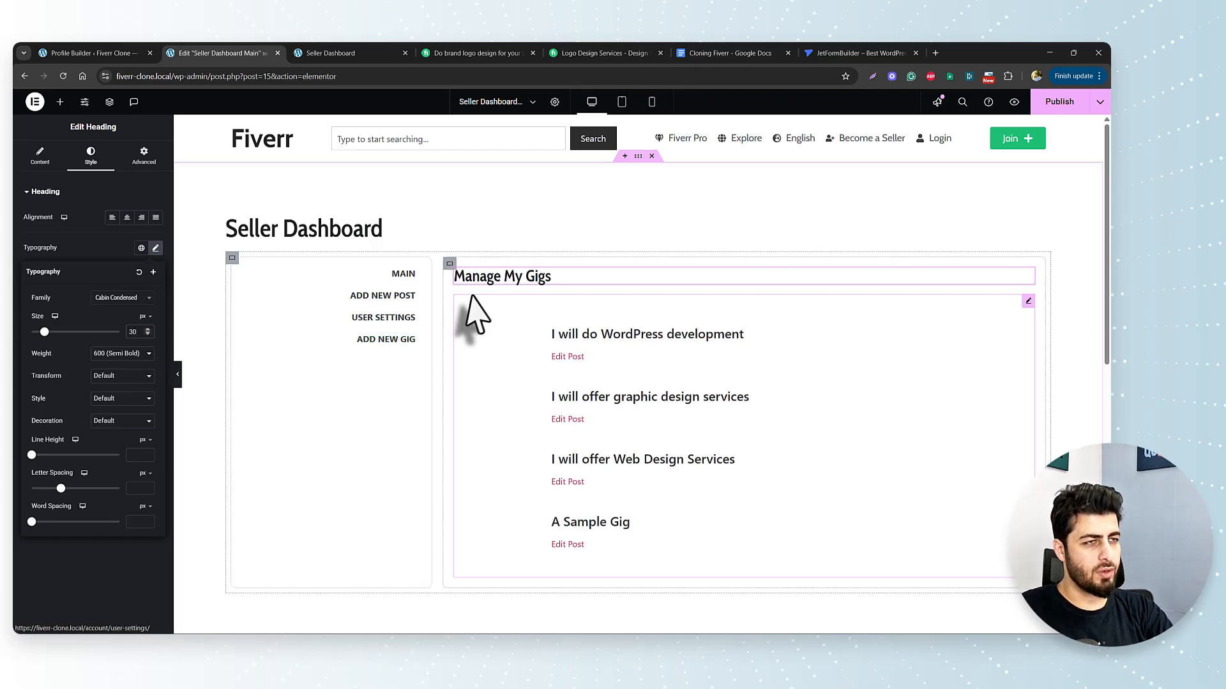
# Publish the Seller Dashboard Main template and reload the live account page to check the new layout
pyautogui.click(1057, 105)
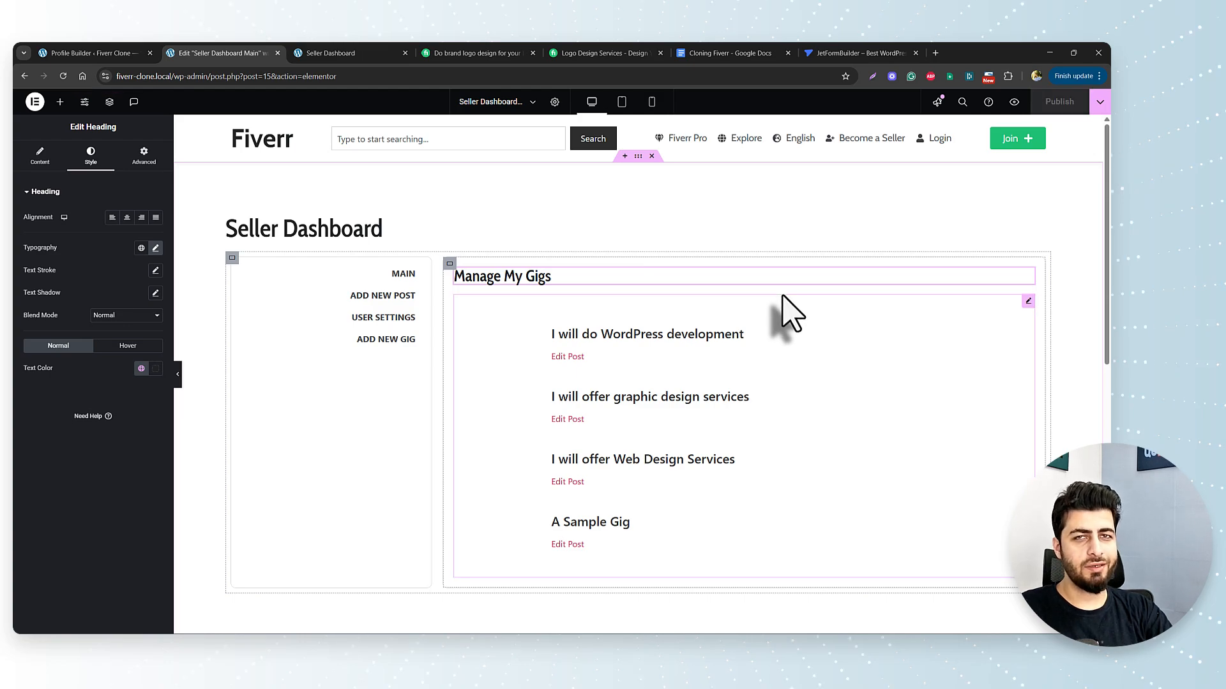
pyautogui.click(116, 54)
pyautogui.click(338, 53)
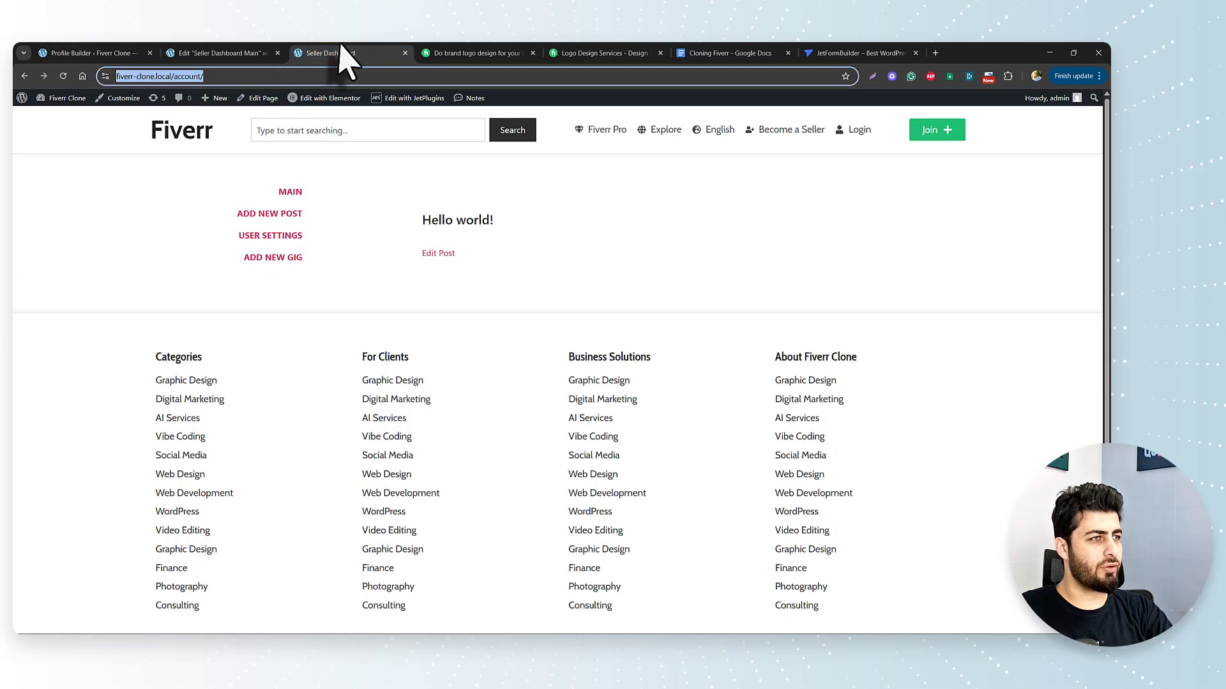
pyautogui.click(64, 76)
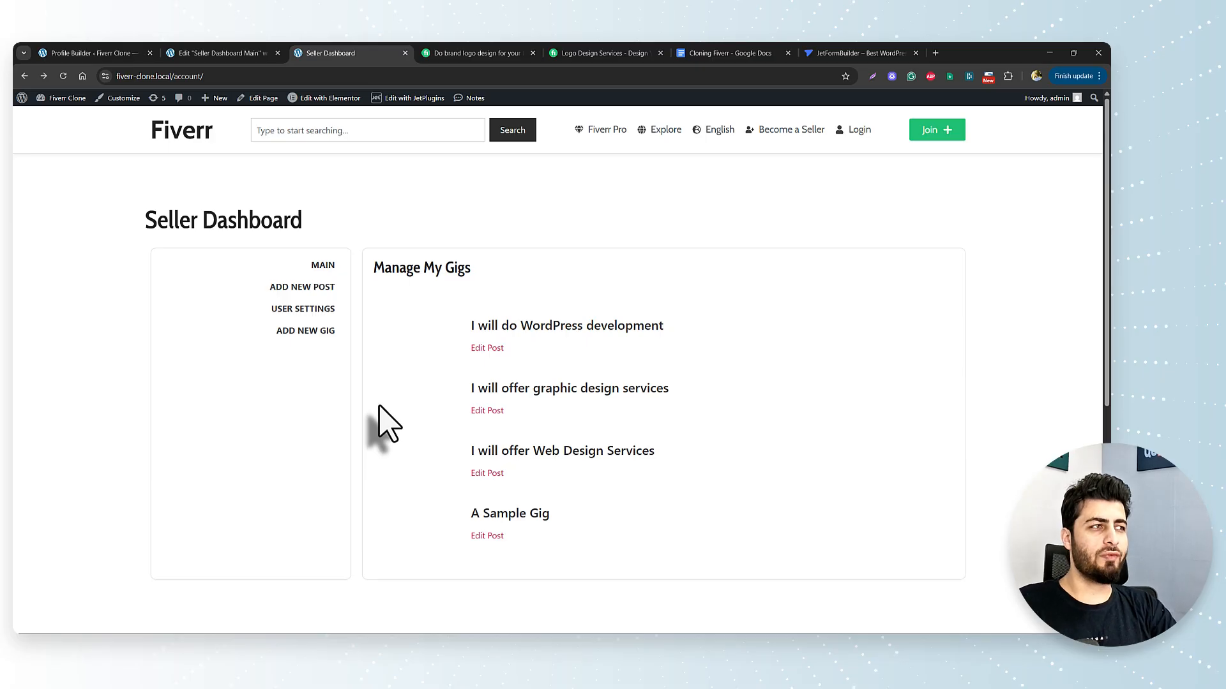
# Open the Add New Gig page from the live seller dashboard's profile menu to examine its current layout
pyautogui.click(201, 55)
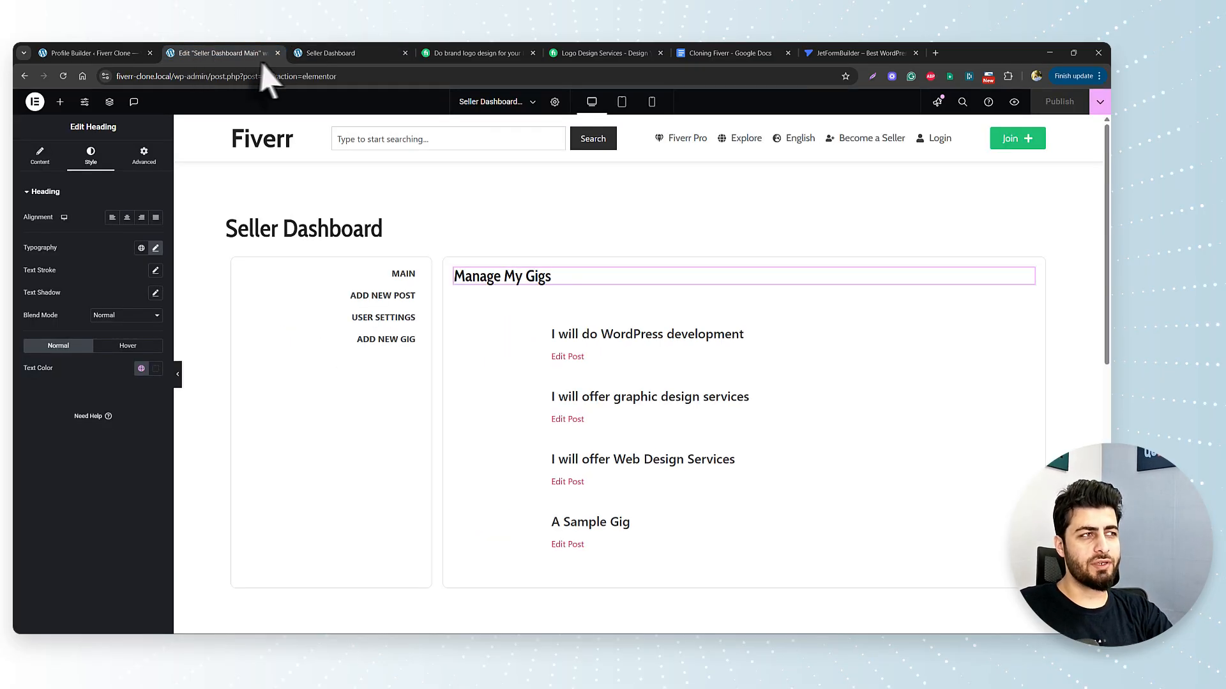
pyautogui.click(313, 53)
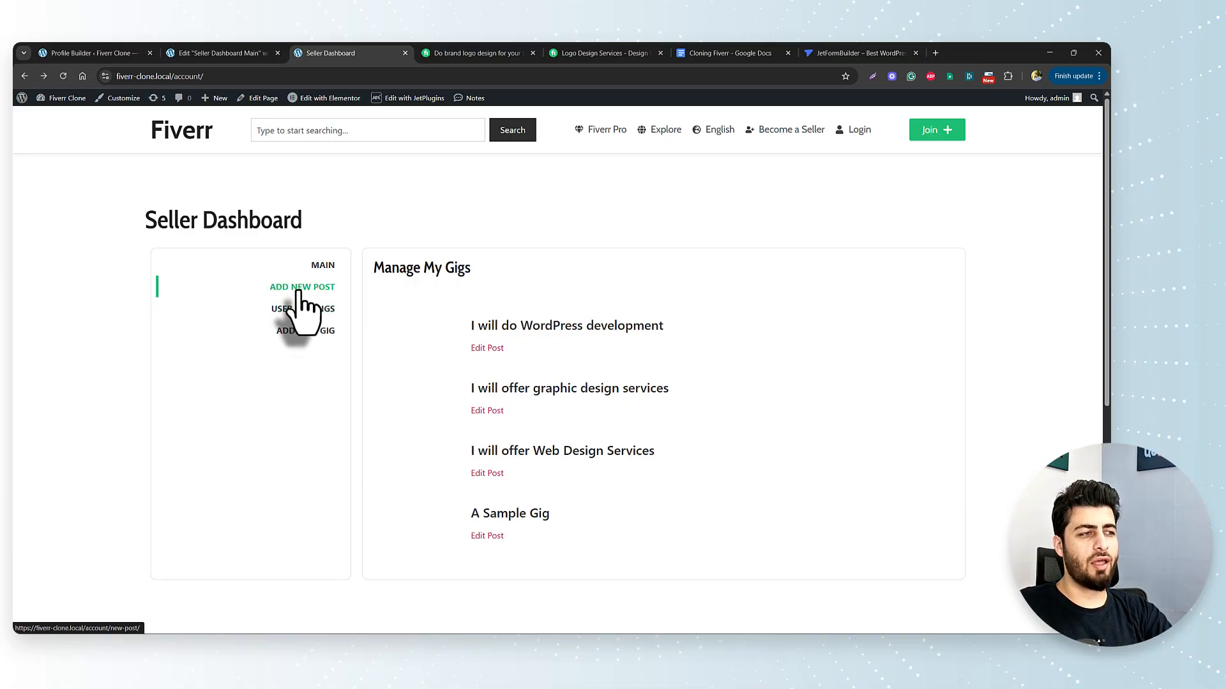
pyautogui.click(316, 342)
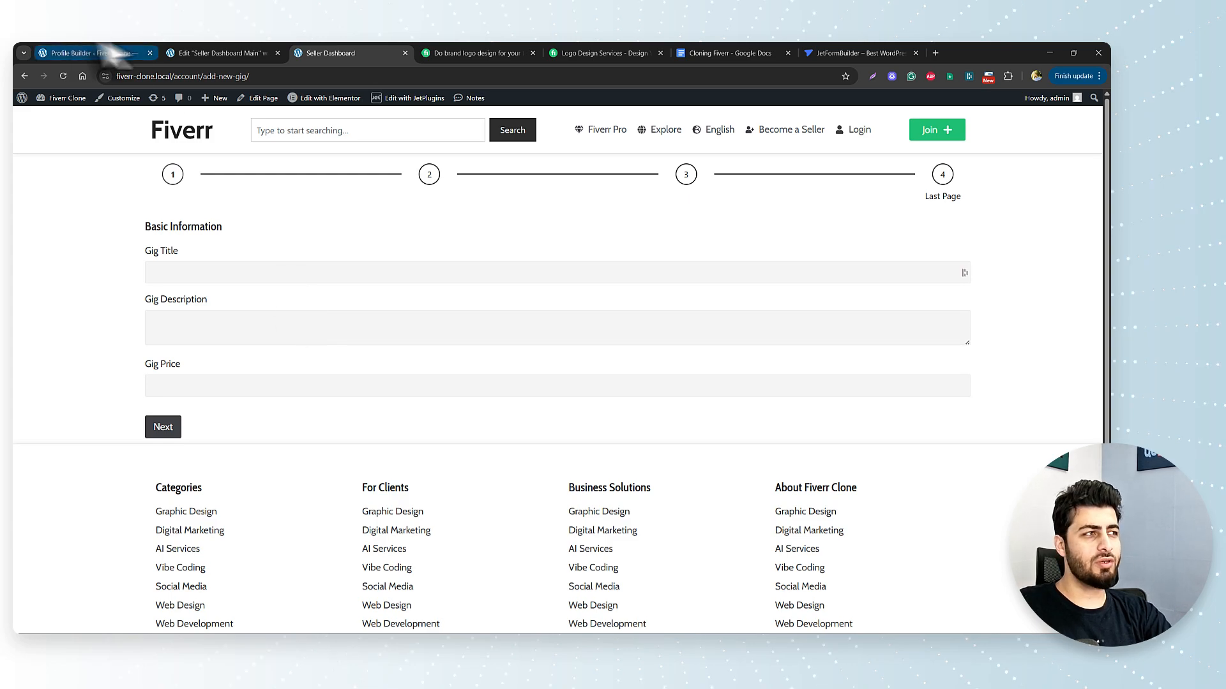
# Go to Elementor's saved templates and open the Add New Gig template for editing in a new browser tab
pyautogui.click(206, 51)
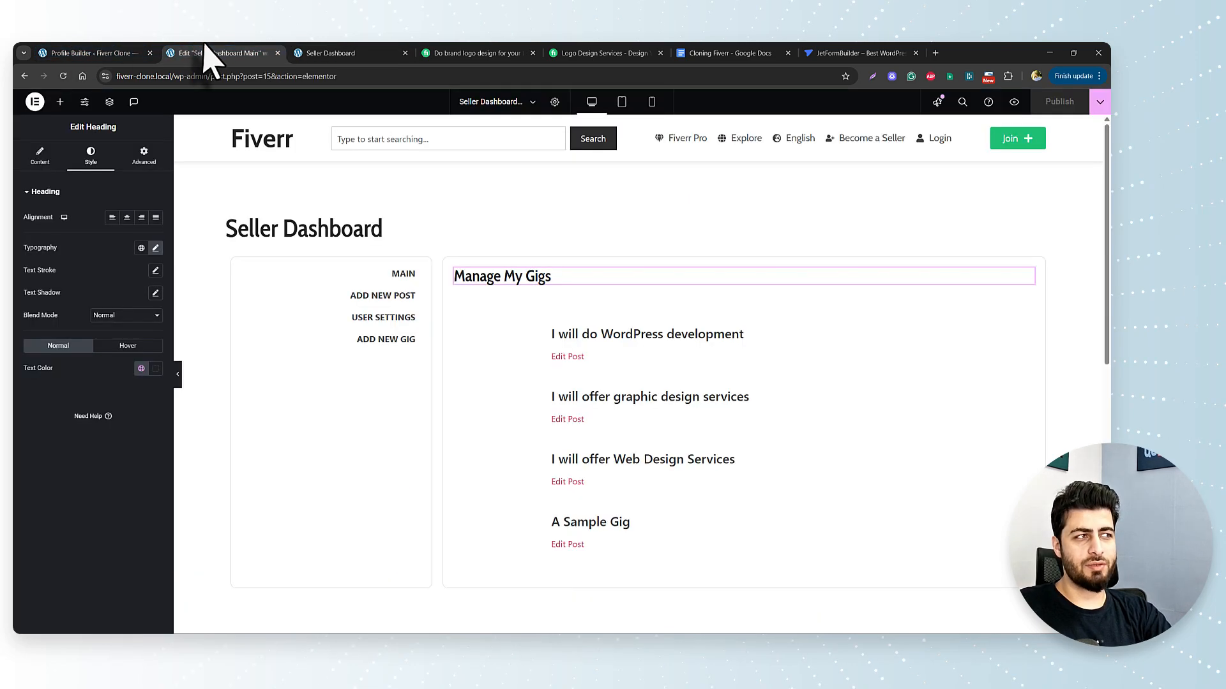
pyautogui.click(90, 51)
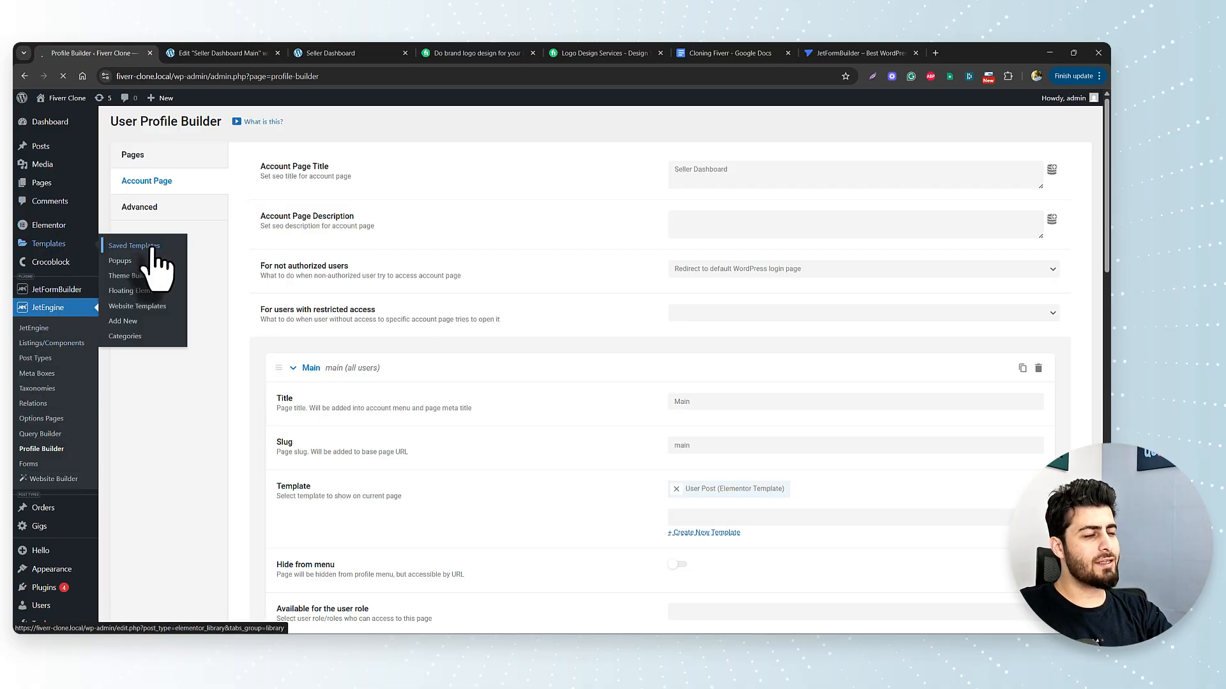
pyautogui.click(148, 252)
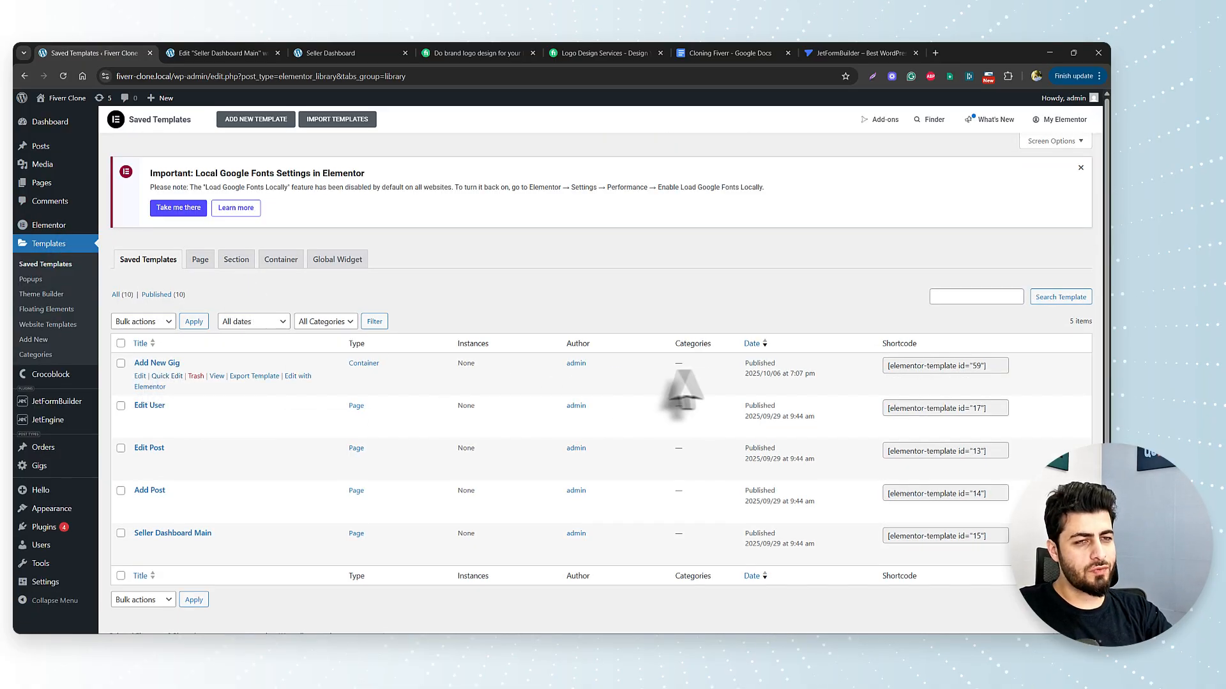
pyautogui.rightClick(307, 379)
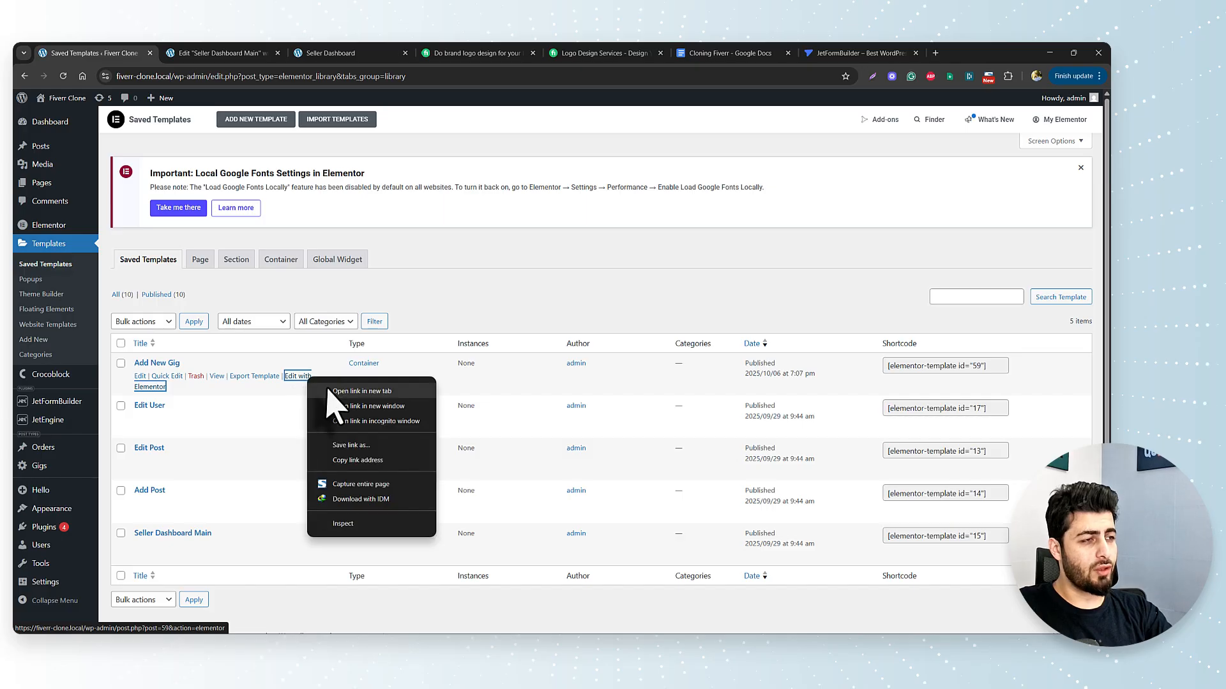
pyautogui.click(329, 391)
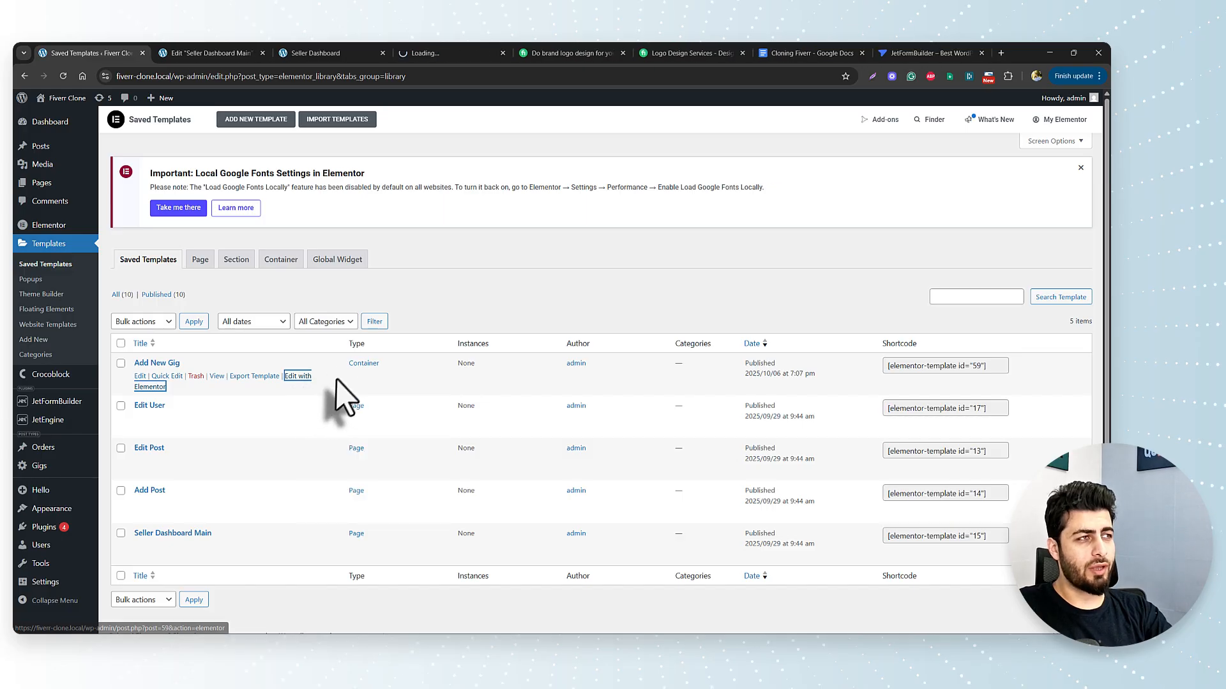
pyautogui.click(334, 51)
pyautogui.click(217, 53)
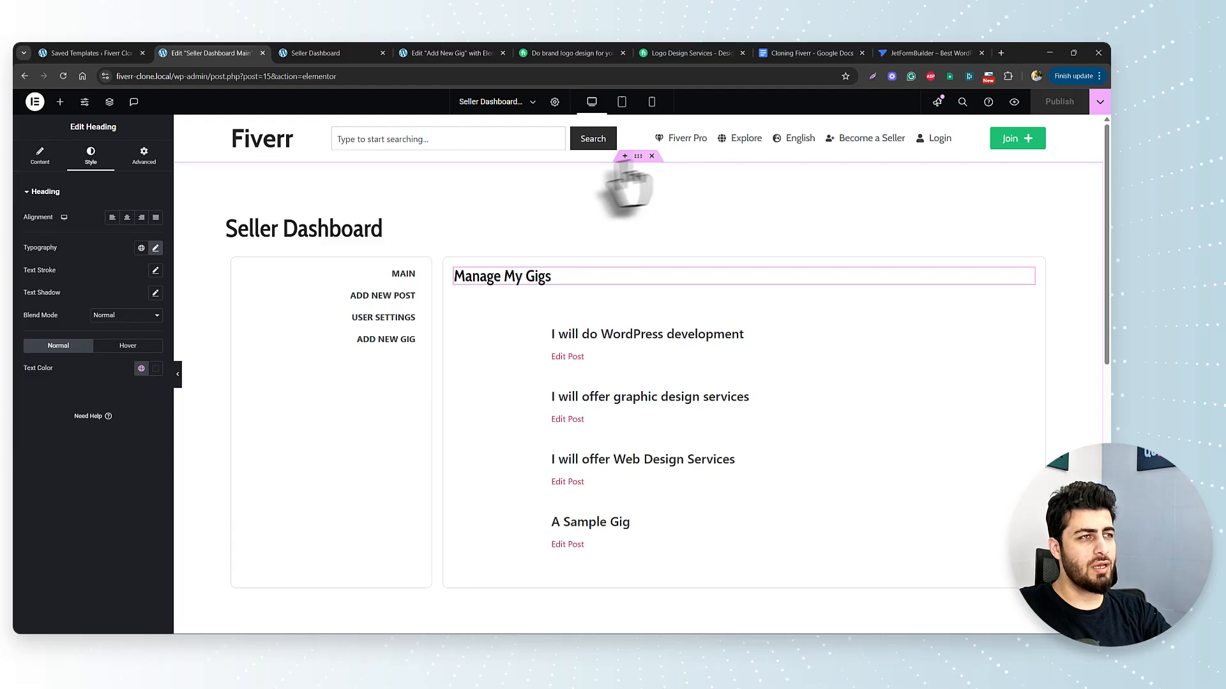
pyautogui.click(467, 53)
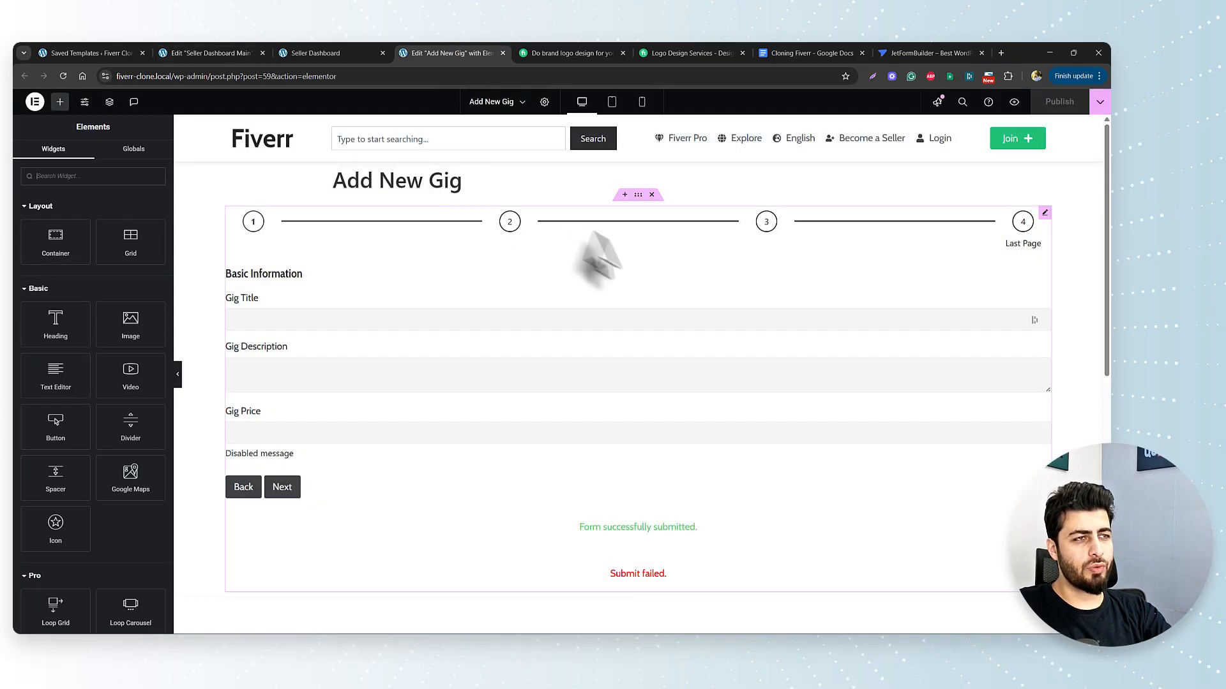
pyautogui.scroll(-6, 593, 438)
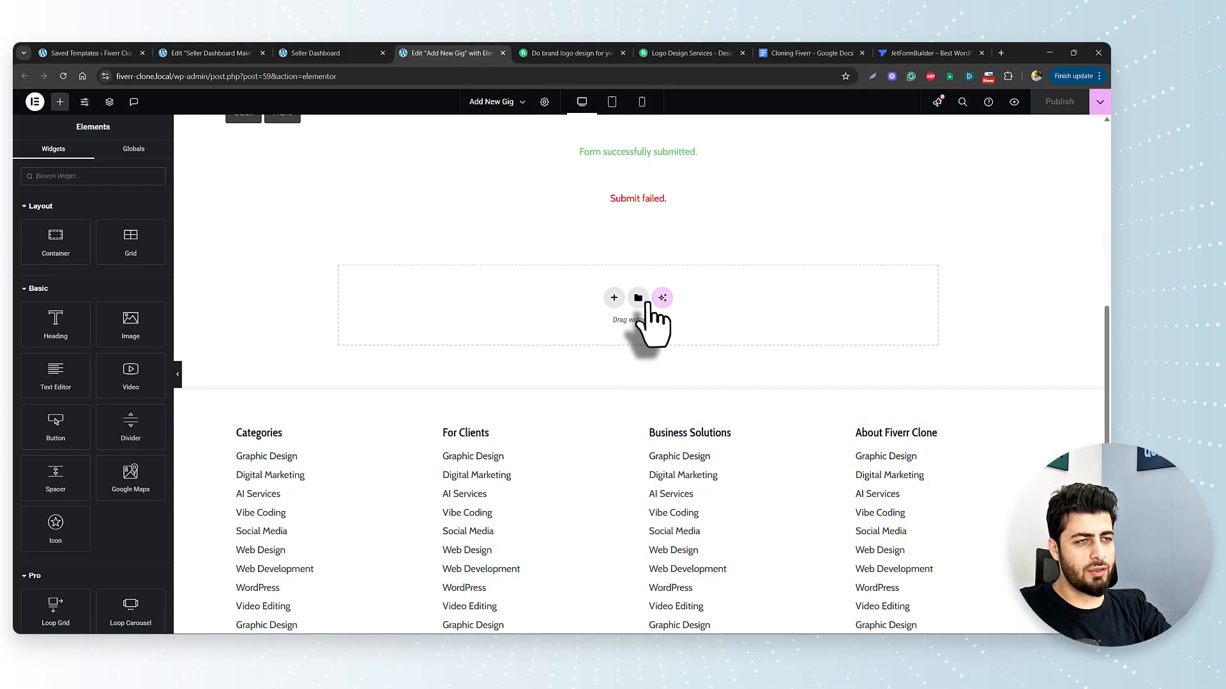
pyautogui.click(638, 297)
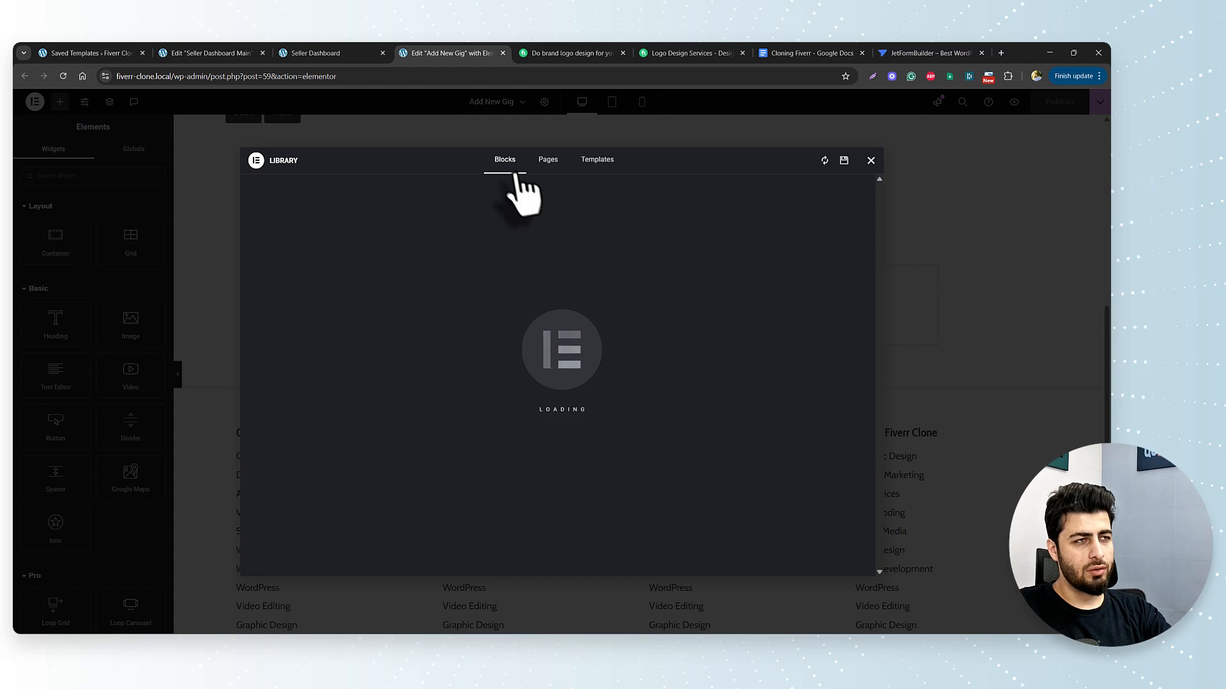
pyautogui.click(597, 163)
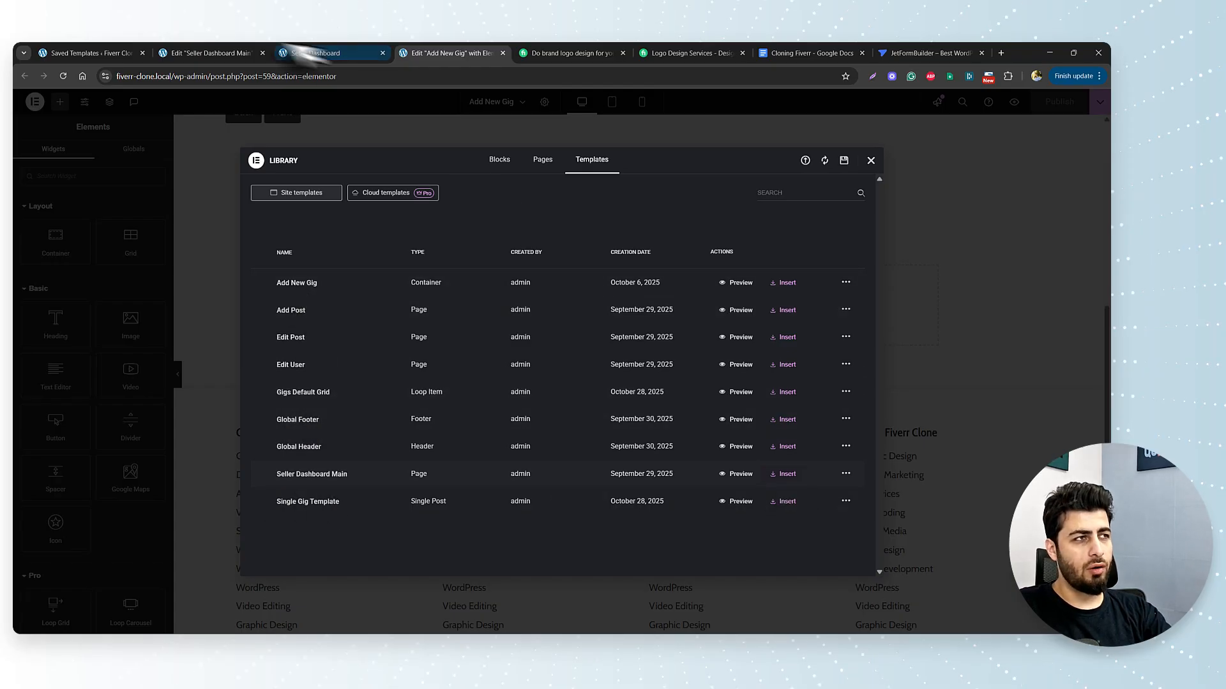
# Copy the outer container of the Seller Dashboard Main template and paste it below the form in the Add New Gig template
pyautogui.click(227, 53)
pyautogui.rightClick(640, 160)
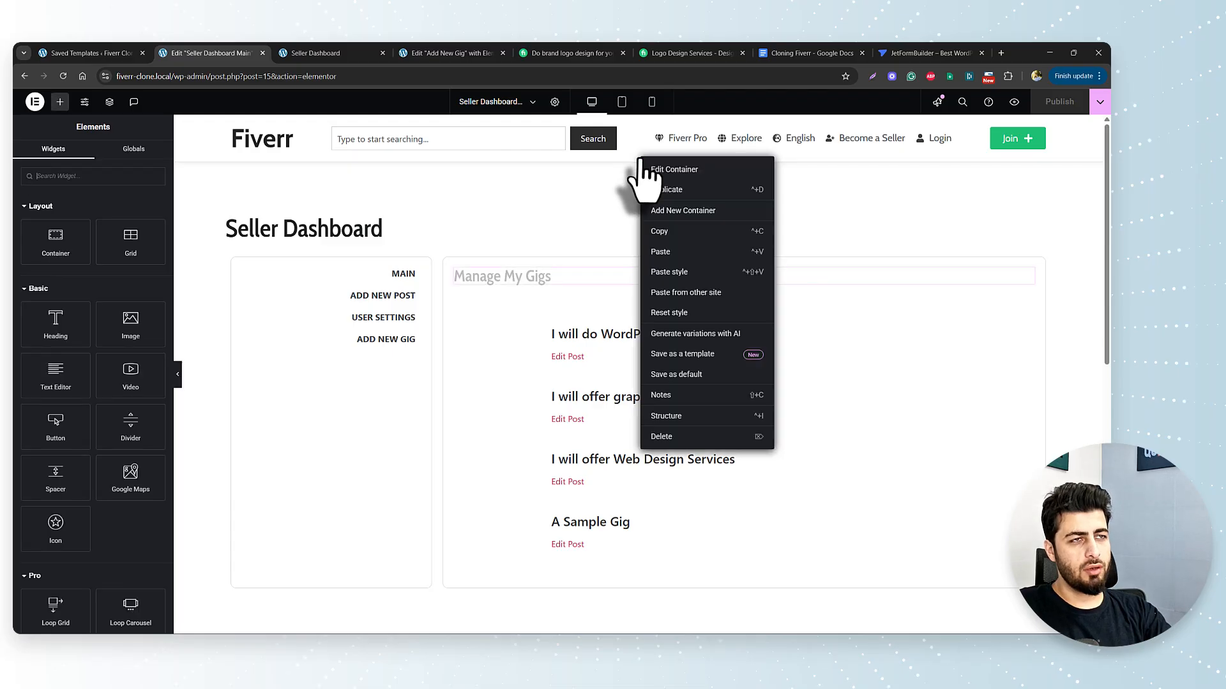
pyautogui.click(664, 232)
pyautogui.click(435, 53)
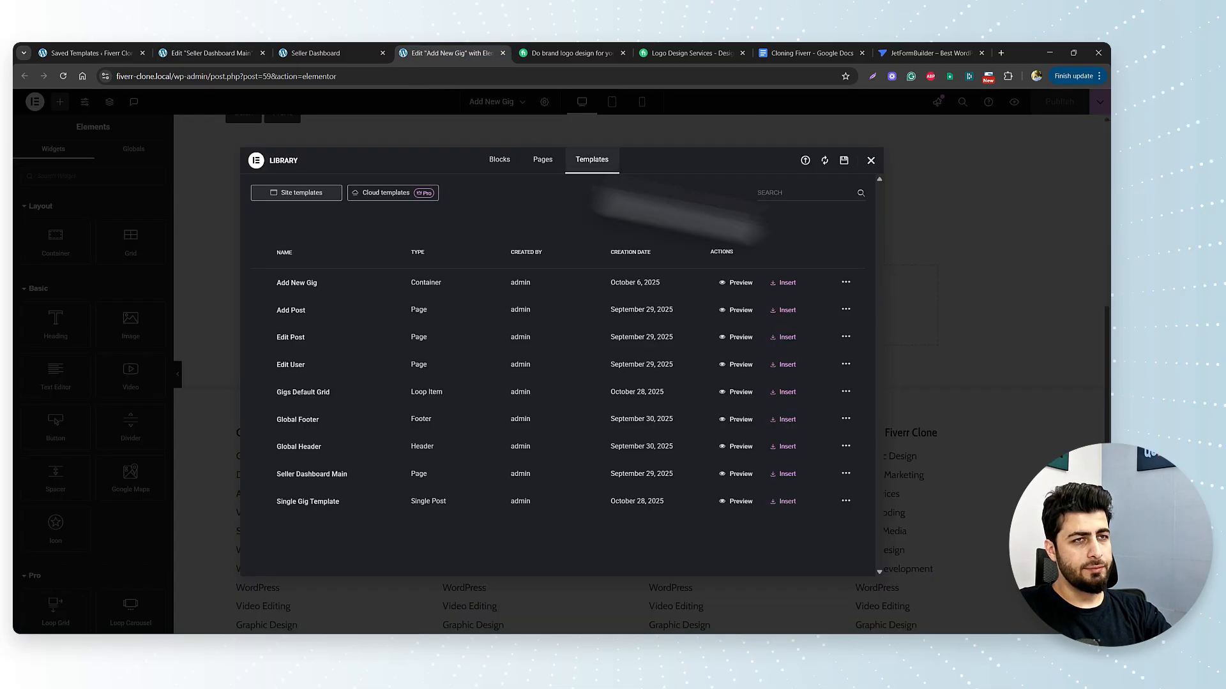
pyautogui.click(870, 160)
pyautogui.rightClick(467, 291)
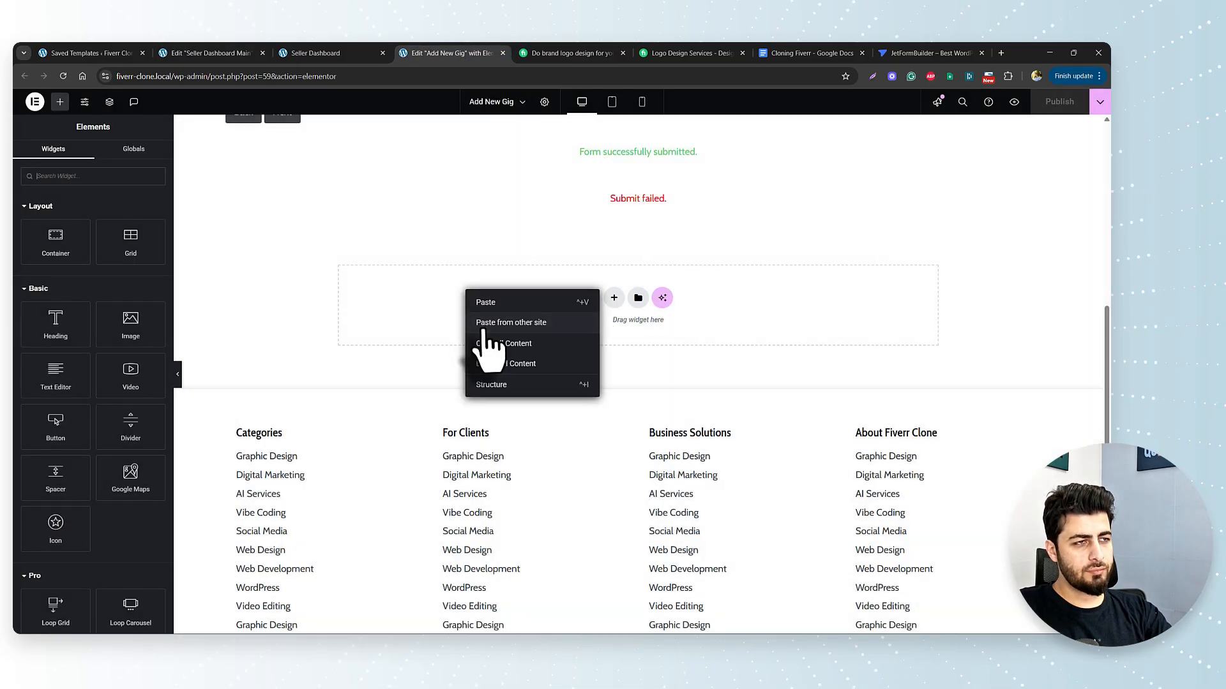
pyautogui.click(497, 304)
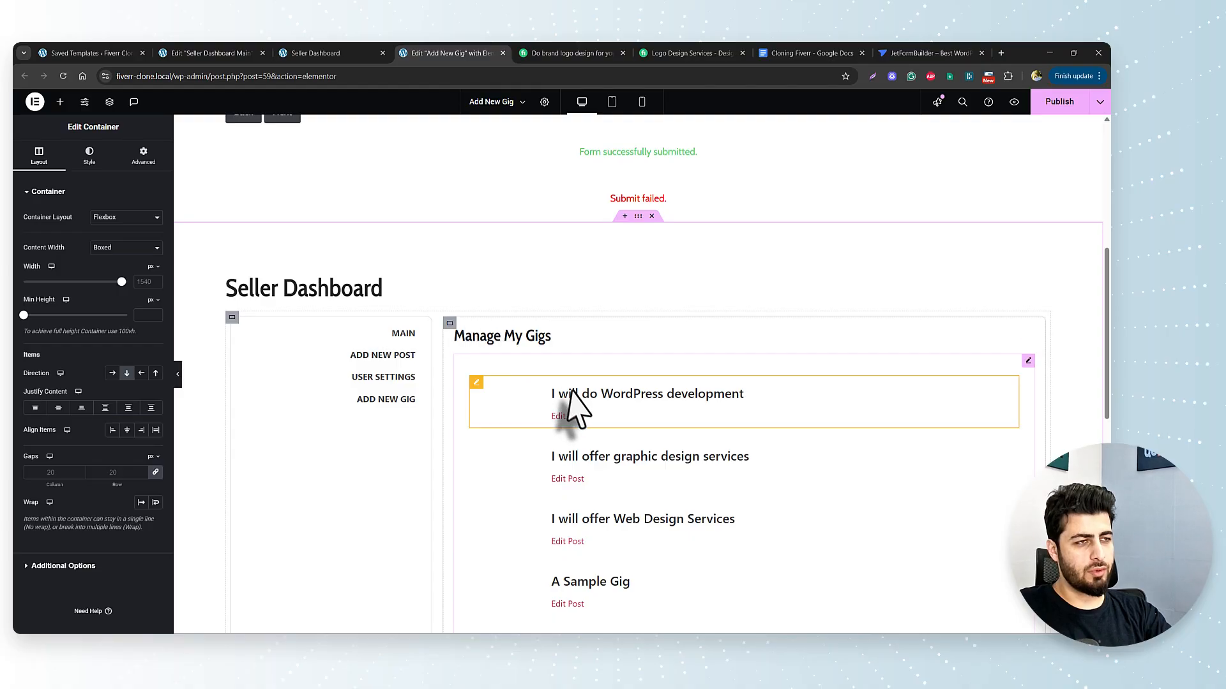
# Change the pasted "Manage My Gigs" heading to "Add a new gig"
pyautogui.scroll(4, 577, 396)
pyautogui.scroll(-5, 575, 423)
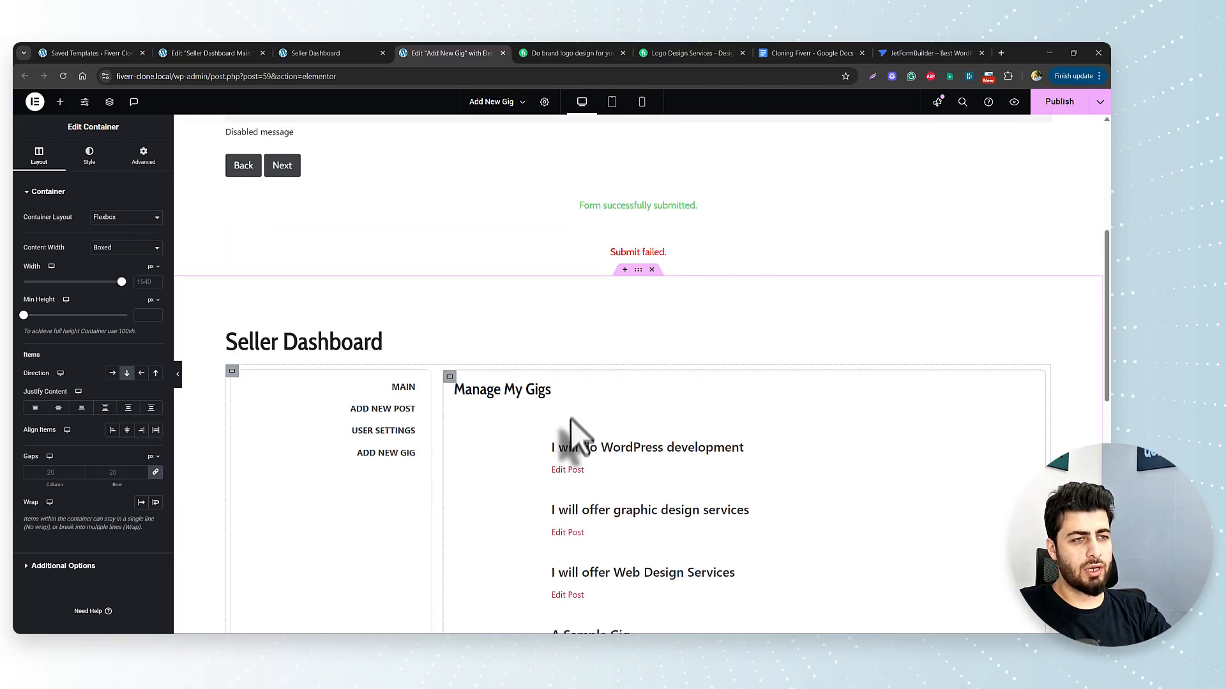
pyautogui.click(485, 391)
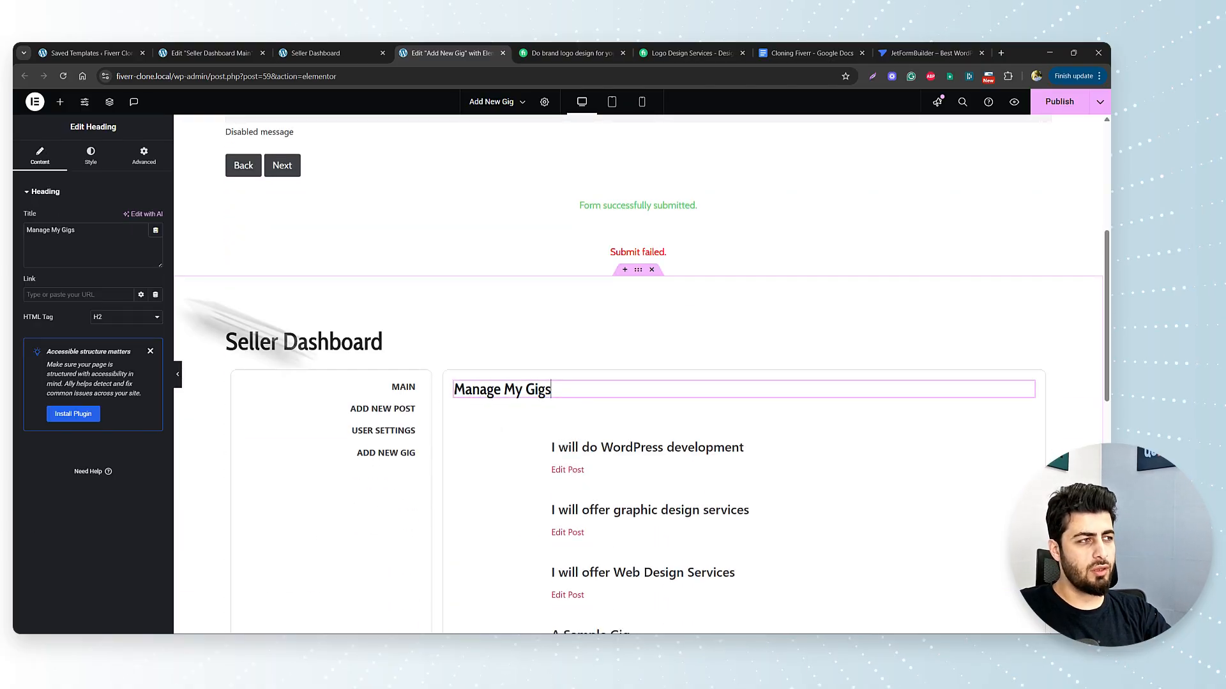
pyautogui.click(94, 233)
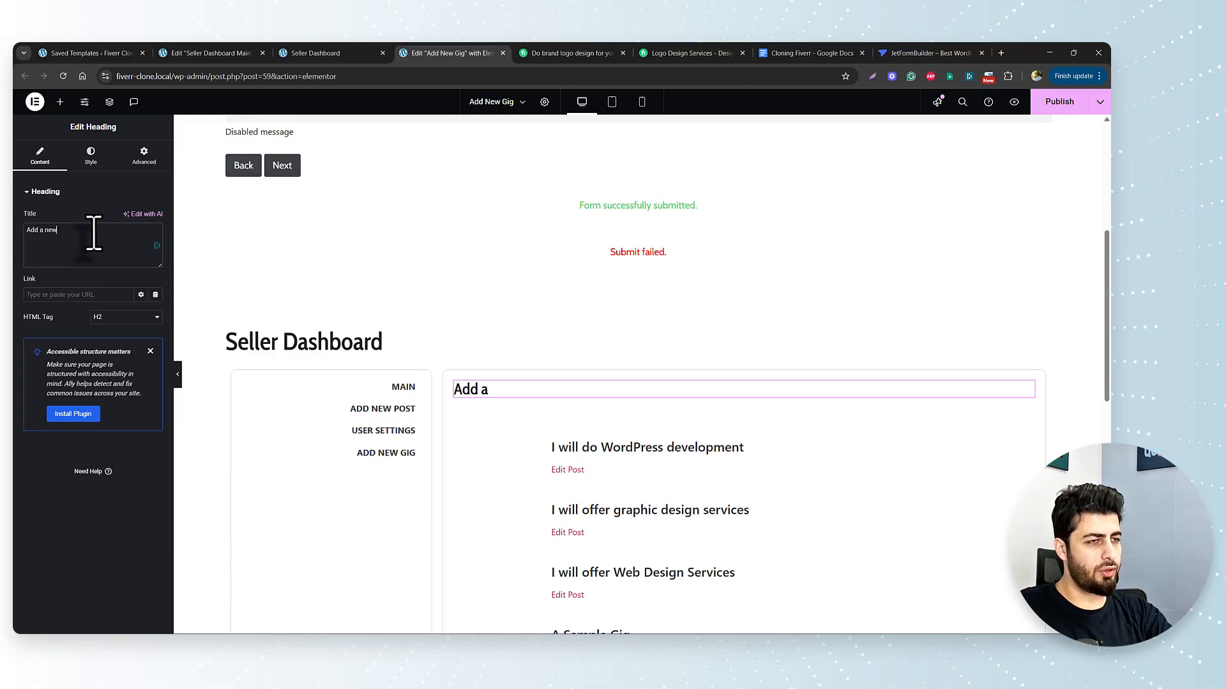
# Copy the Add New Gig JetForm widget and paste it into the bordered content container beneath the gigs listing
pyautogui.scroll(5, 875, 383)
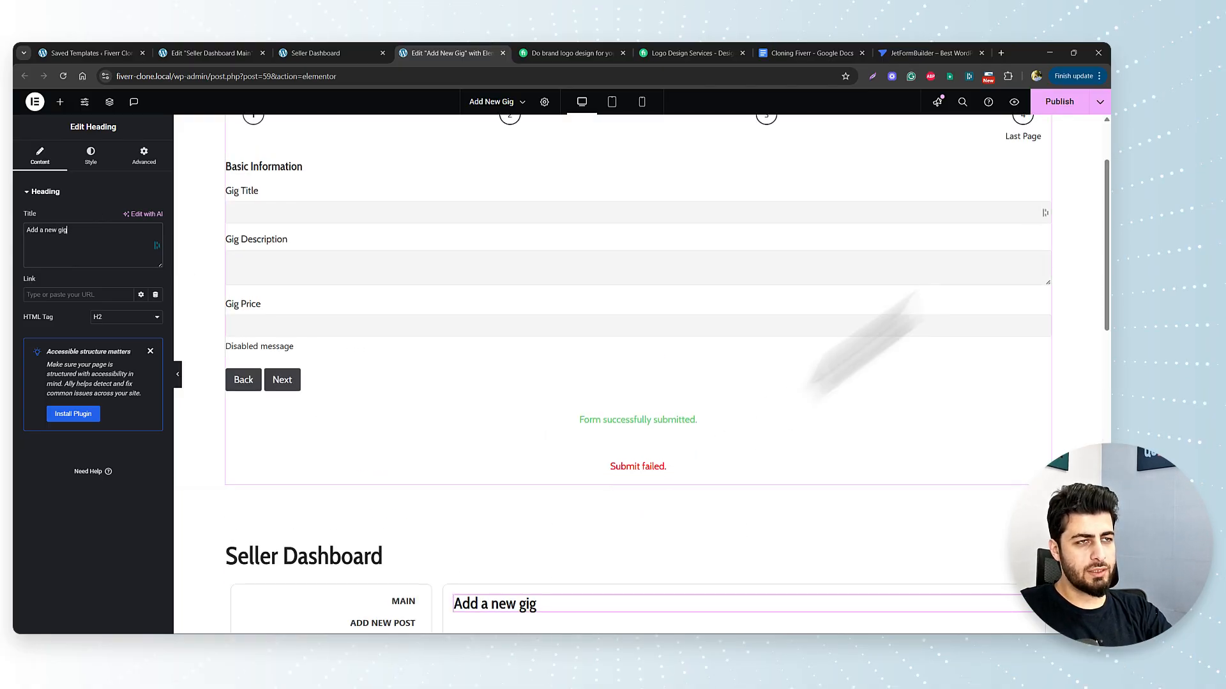
pyautogui.rightClick(1040, 237)
pyautogui.scroll(-6, 787, 383)
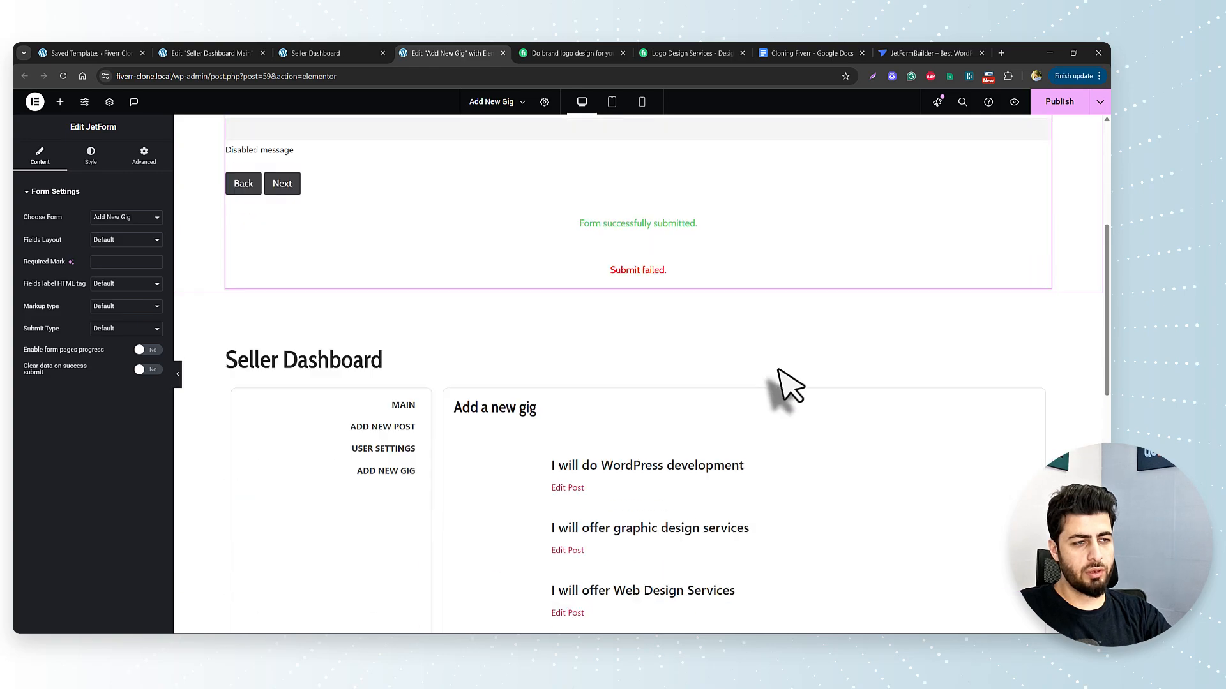
pyautogui.rightClick(968, 369)
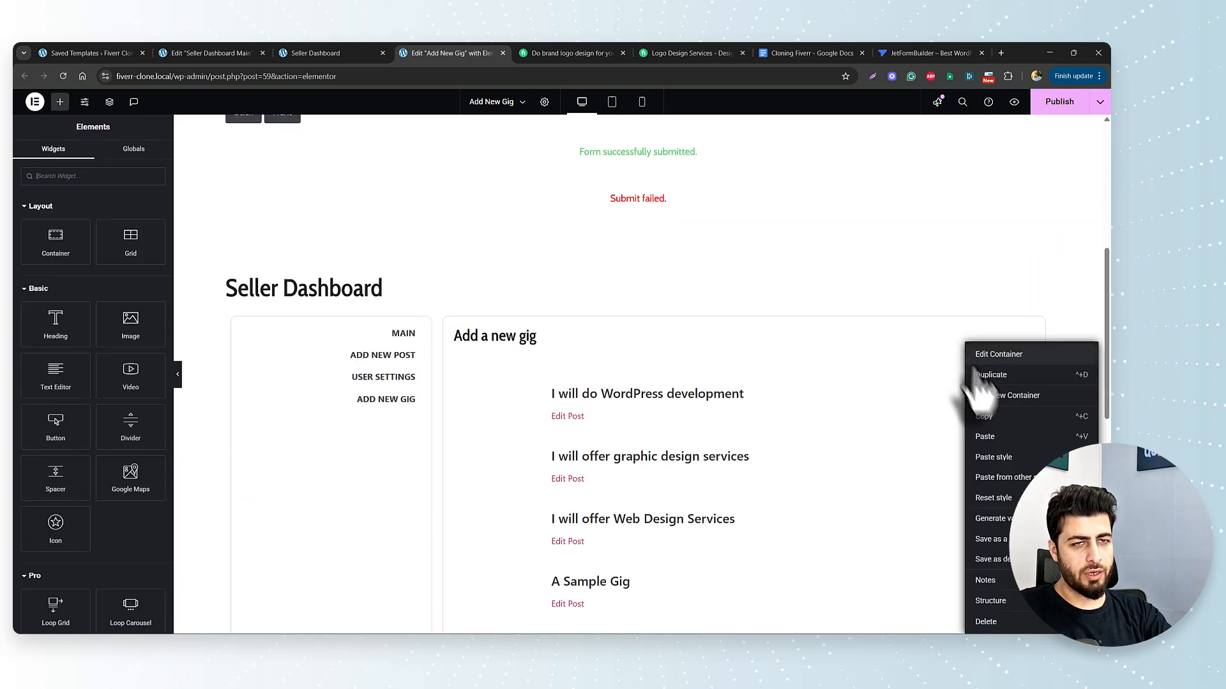
pyautogui.click(983, 438)
pyautogui.scroll(-5, 725, 411)
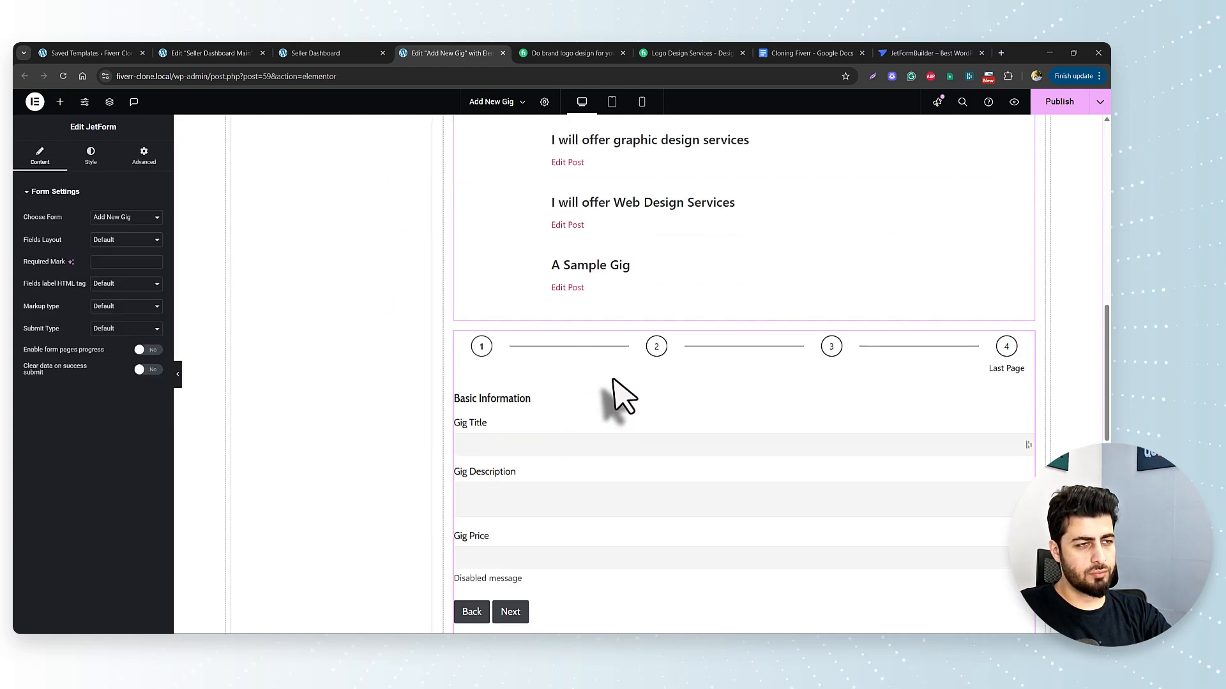
# Delete the gigs listing grid from the pasted layout and the original form container above the Seller Dashboard section
pyautogui.scroll(3, 616, 396)
pyautogui.rightClick(1025, 259)
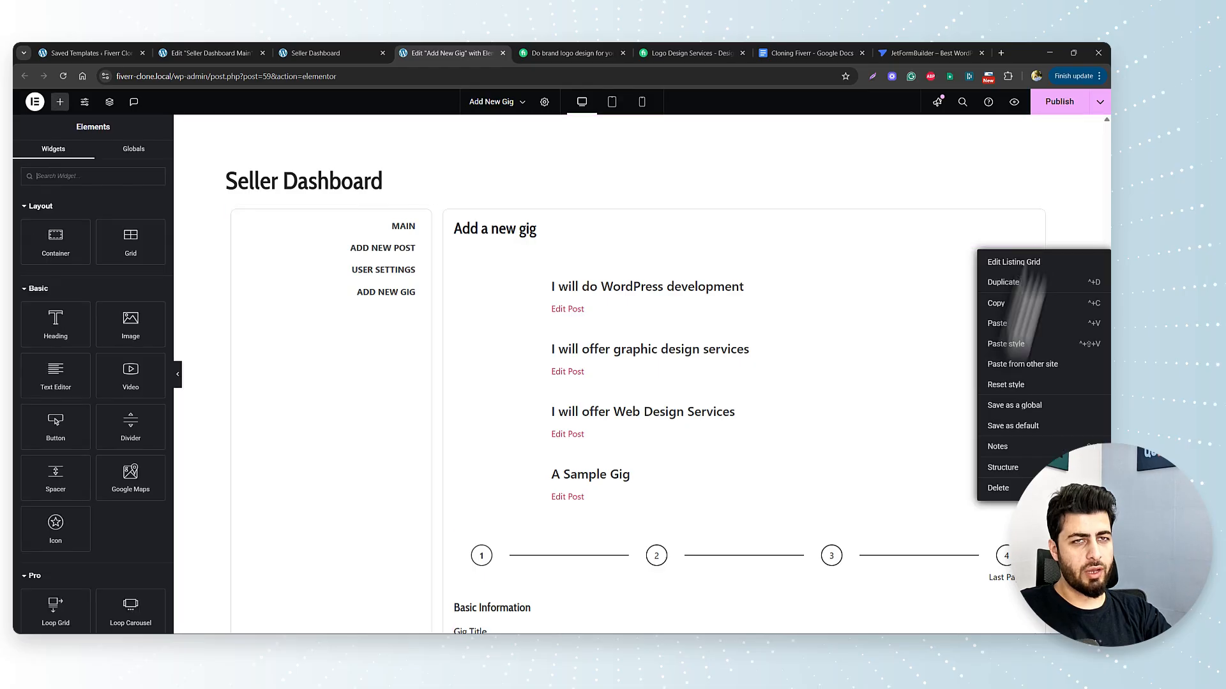
pyautogui.click(1002, 499)
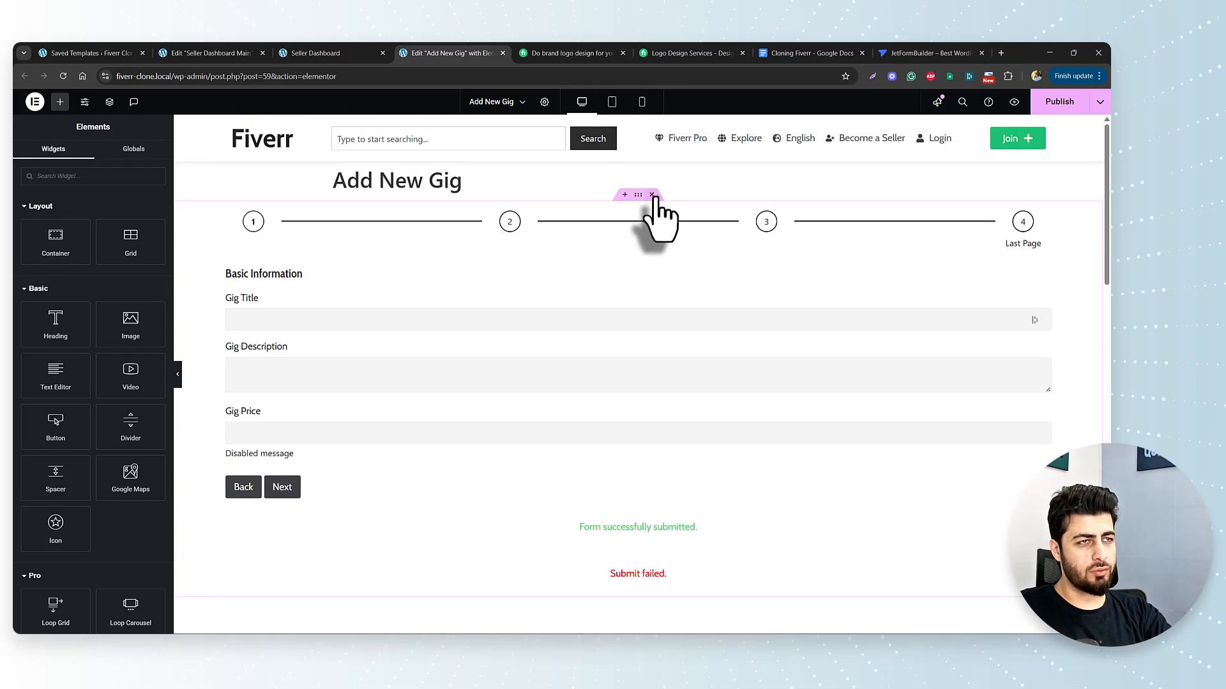
pyautogui.click(652, 194)
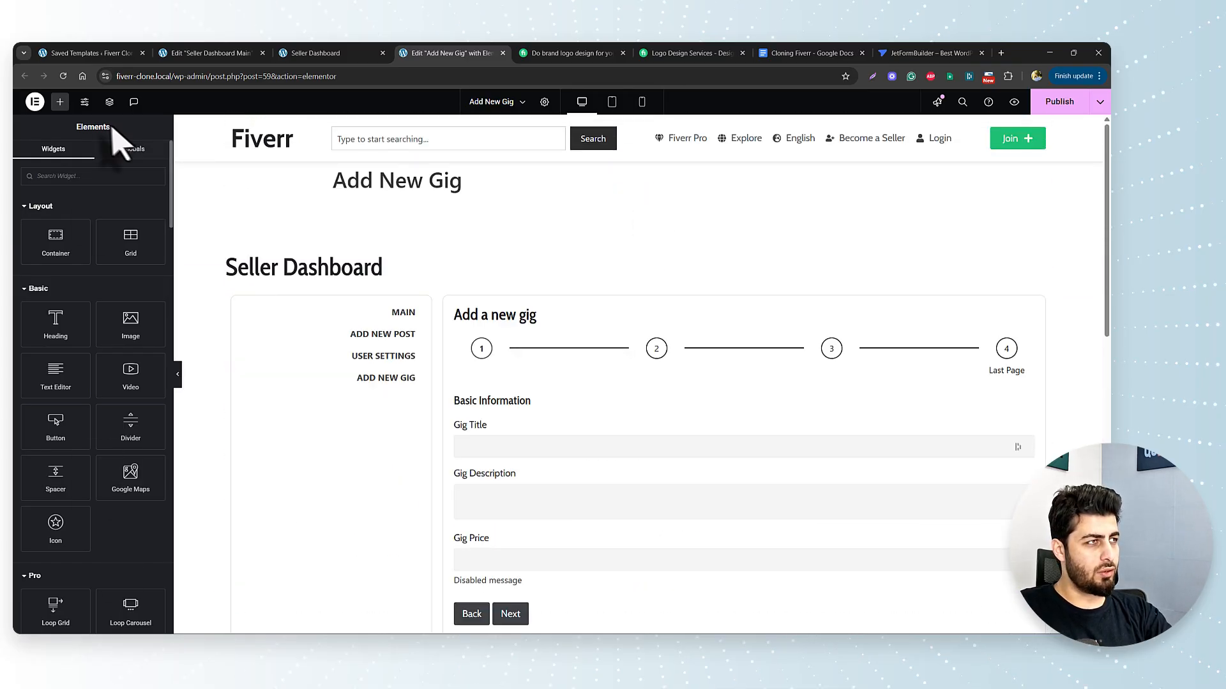
# Check the Add New Gig template's settings for a page layout option and its type in the saved templates list
pyautogui.click(544, 101)
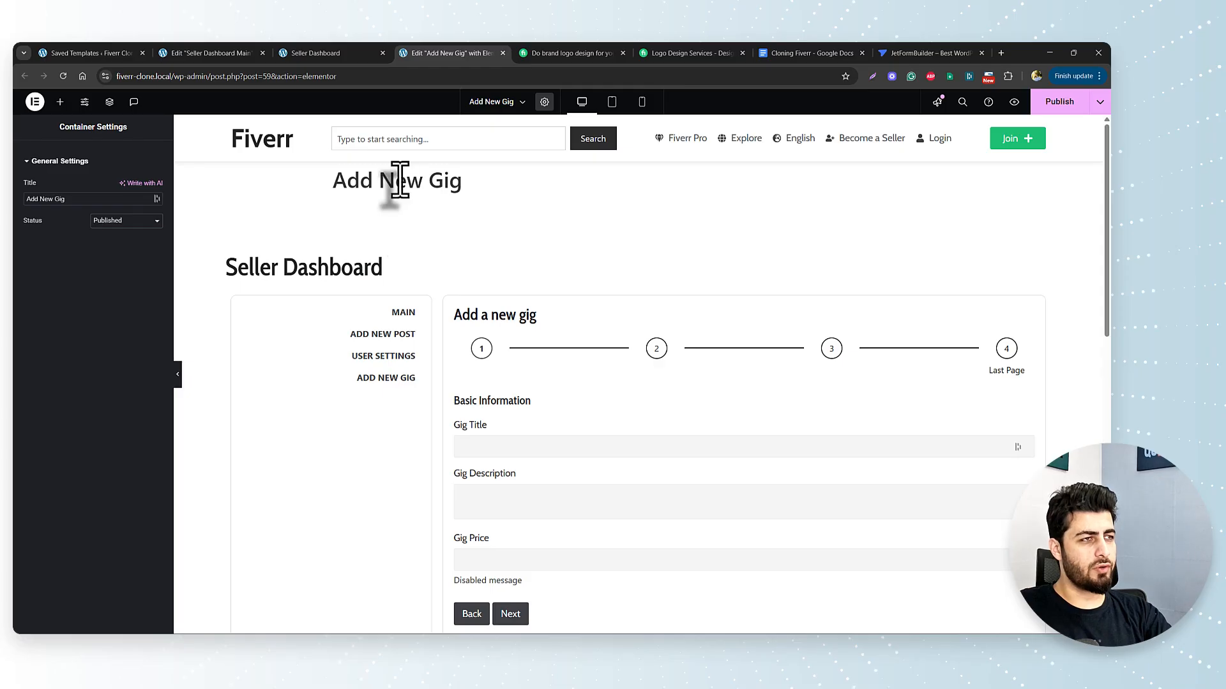
pyautogui.click(213, 53)
pyautogui.click(329, 52)
pyautogui.click(108, 53)
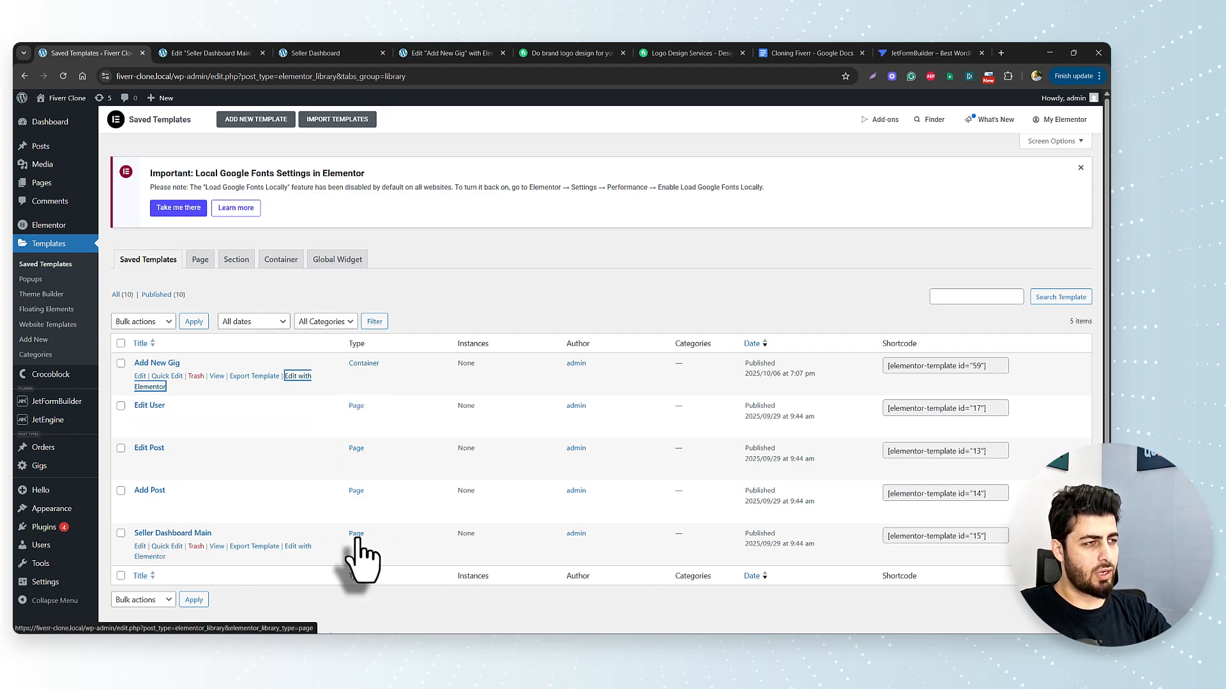
# Create a new Elementor template of type Page named "Add New Gig 2"
pyautogui.click(242, 122)
pyautogui.click(588, 353)
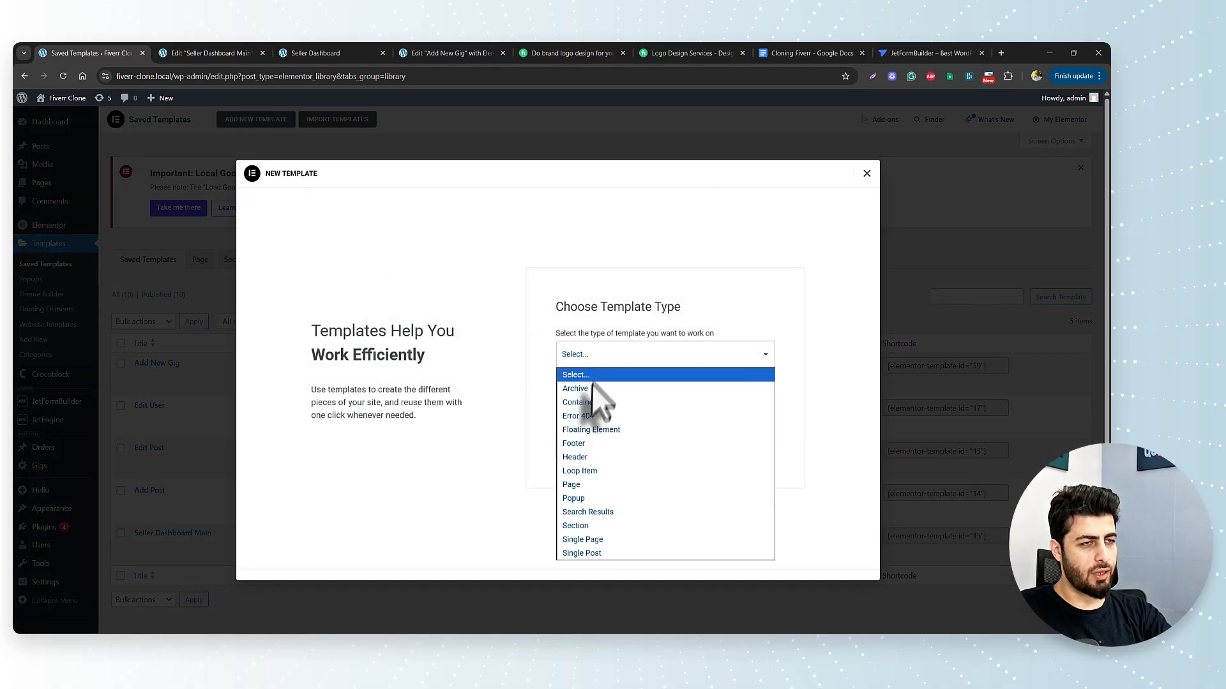
pyautogui.click(591, 486)
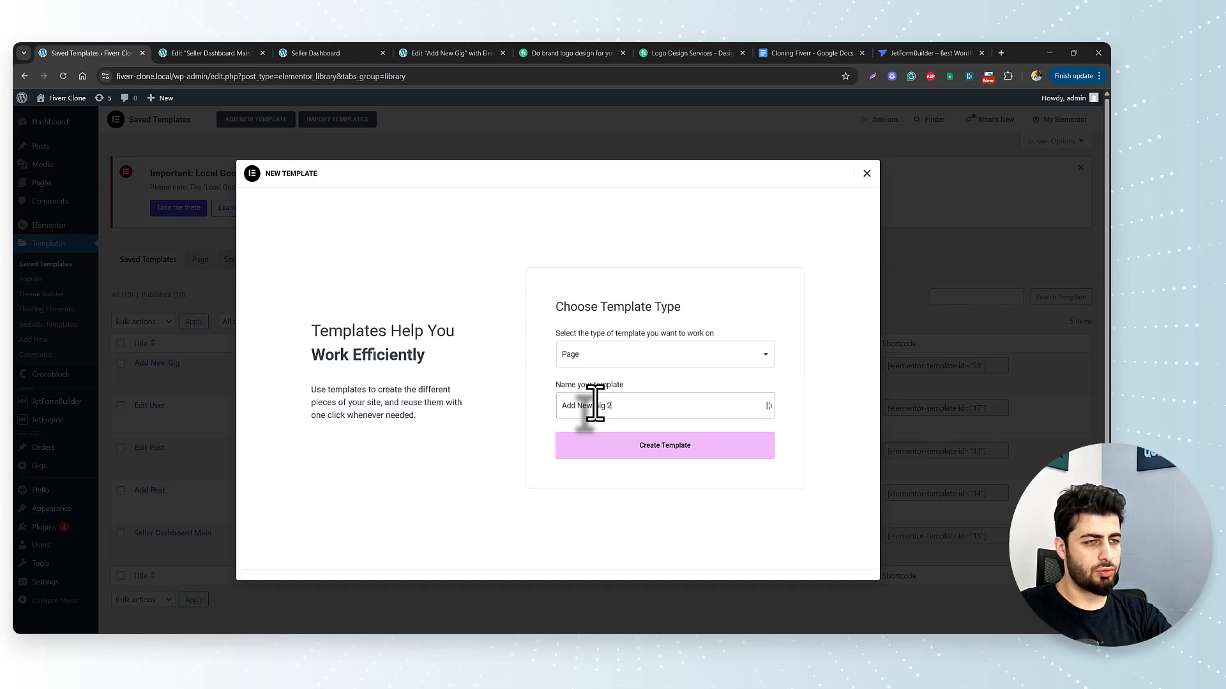
pyautogui.write('Add New Gig 2')
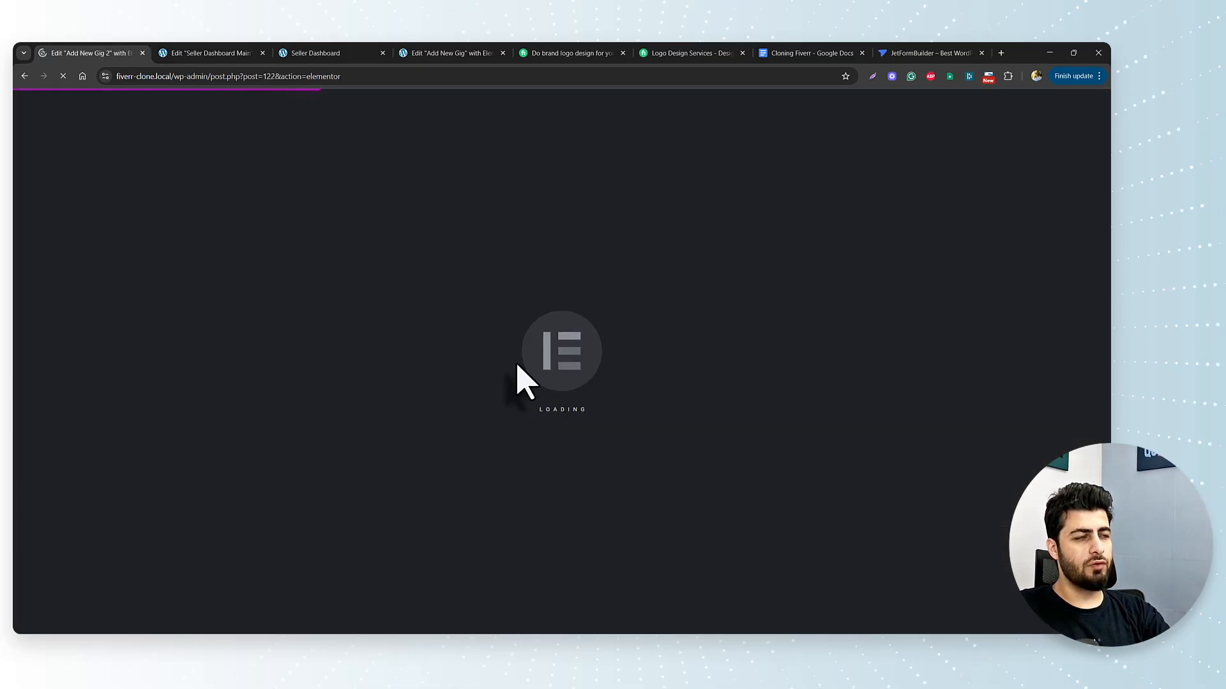
# Copy the Seller Dashboard container from the Add New Gig template and paste it into the empty Add New Gig 2 template
pyautogui.click(441, 53)
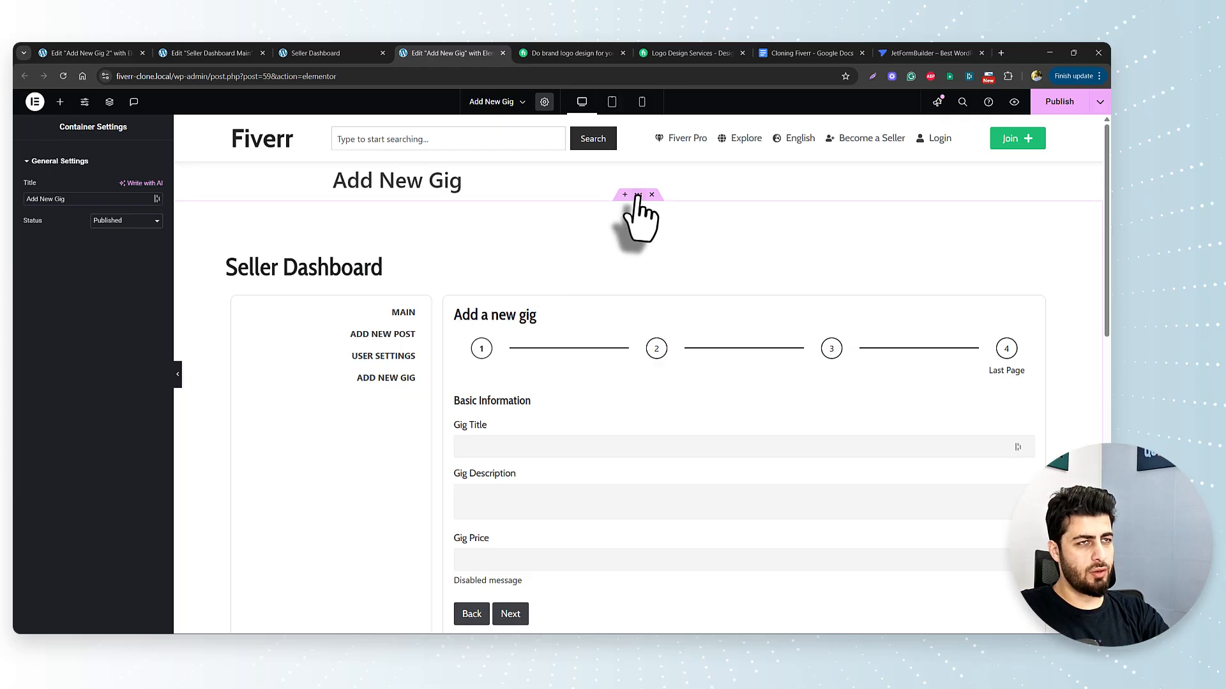
pyautogui.rightClick(638, 200)
pyautogui.click(664, 268)
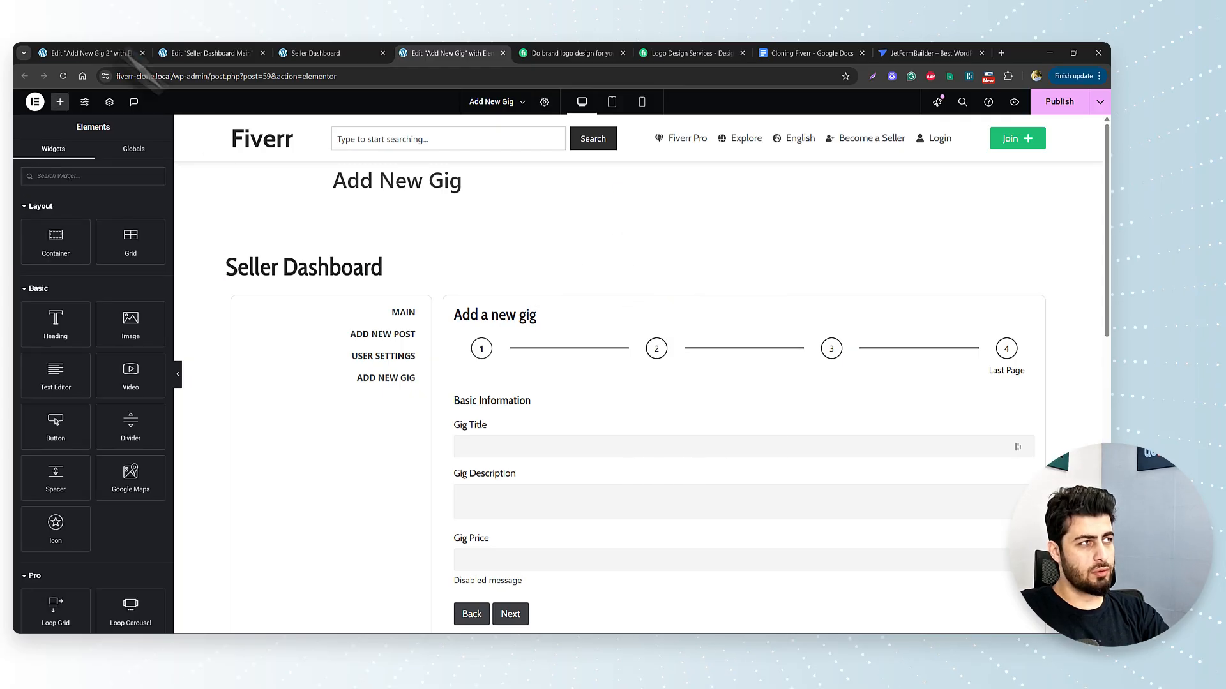
pyautogui.click(83, 53)
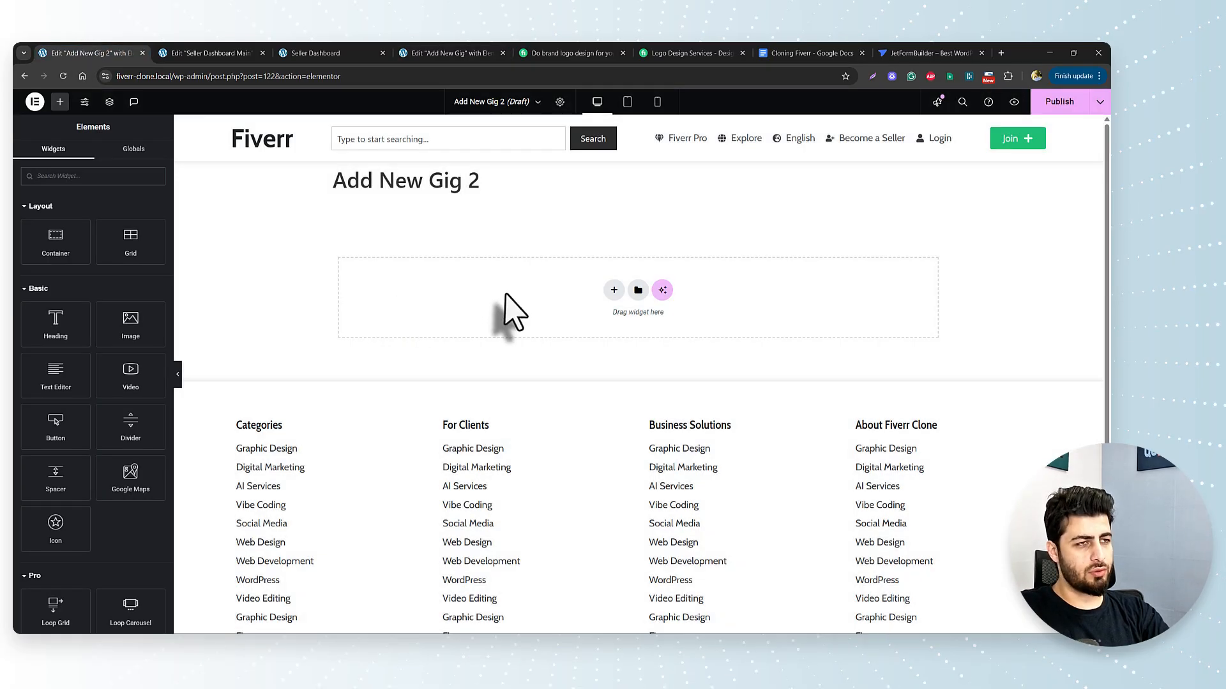
pyautogui.rightClick(509, 305)
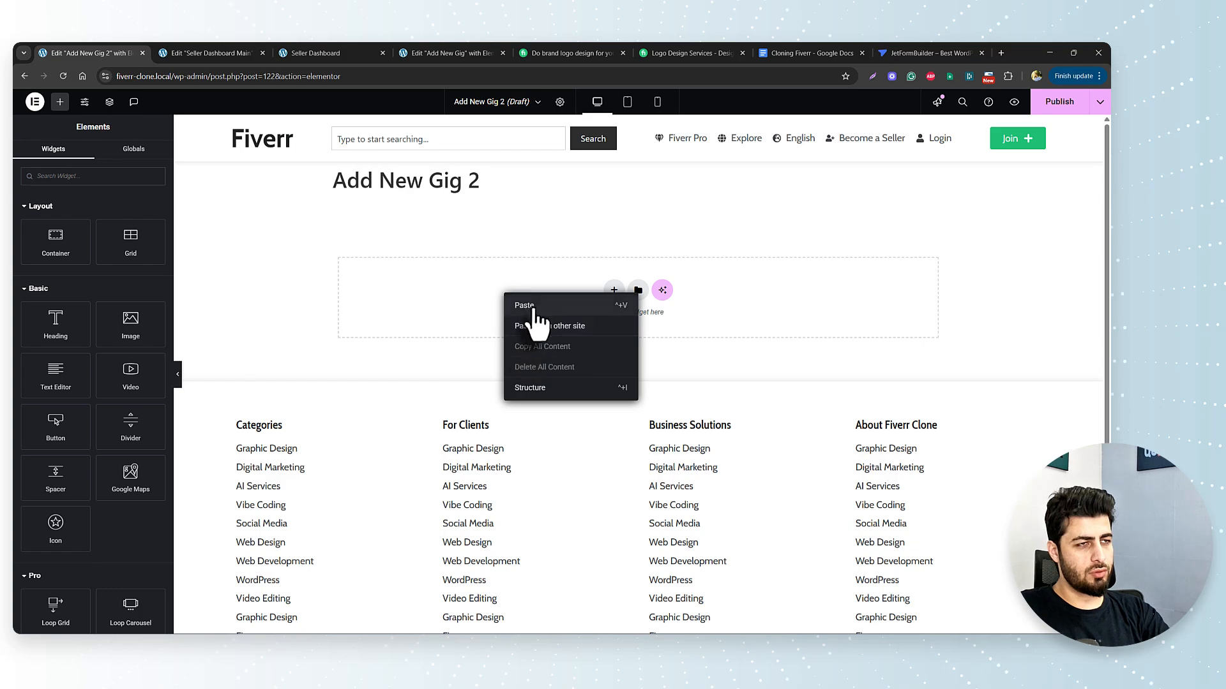
pyautogui.click(530, 312)
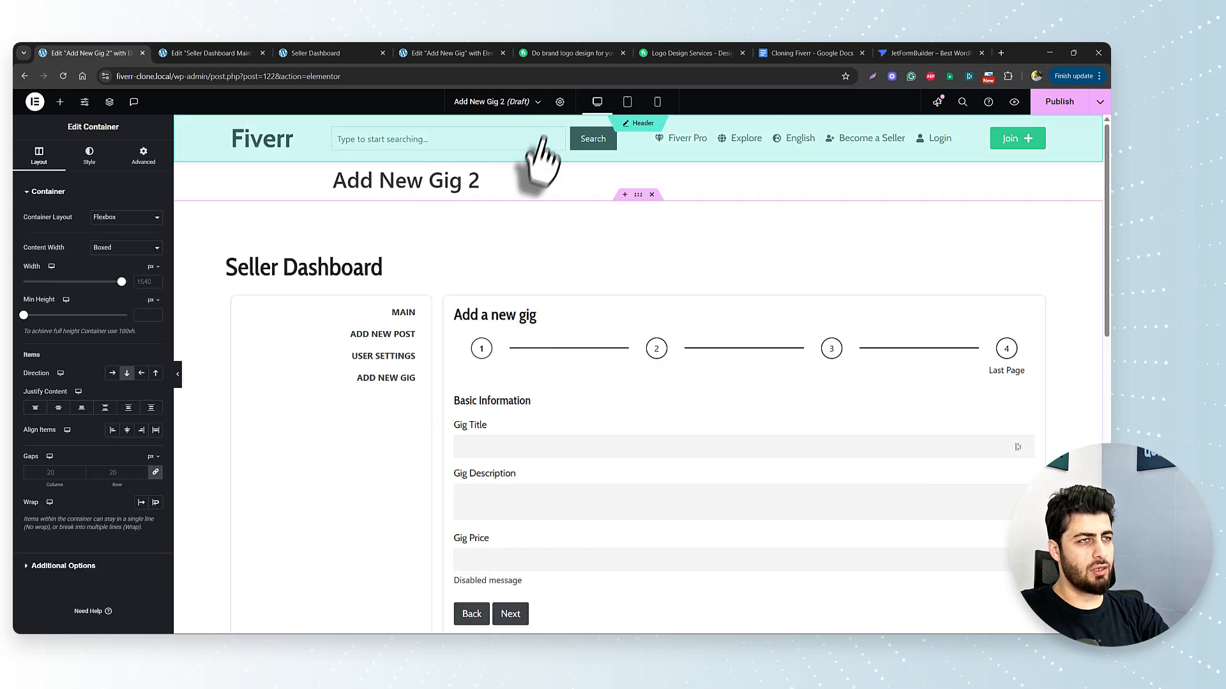
# Set the Add New Gig 2 template's page layout to Elementor Full Width and publish it
pyautogui.click(560, 102)
pyautogui.click(137, 323)
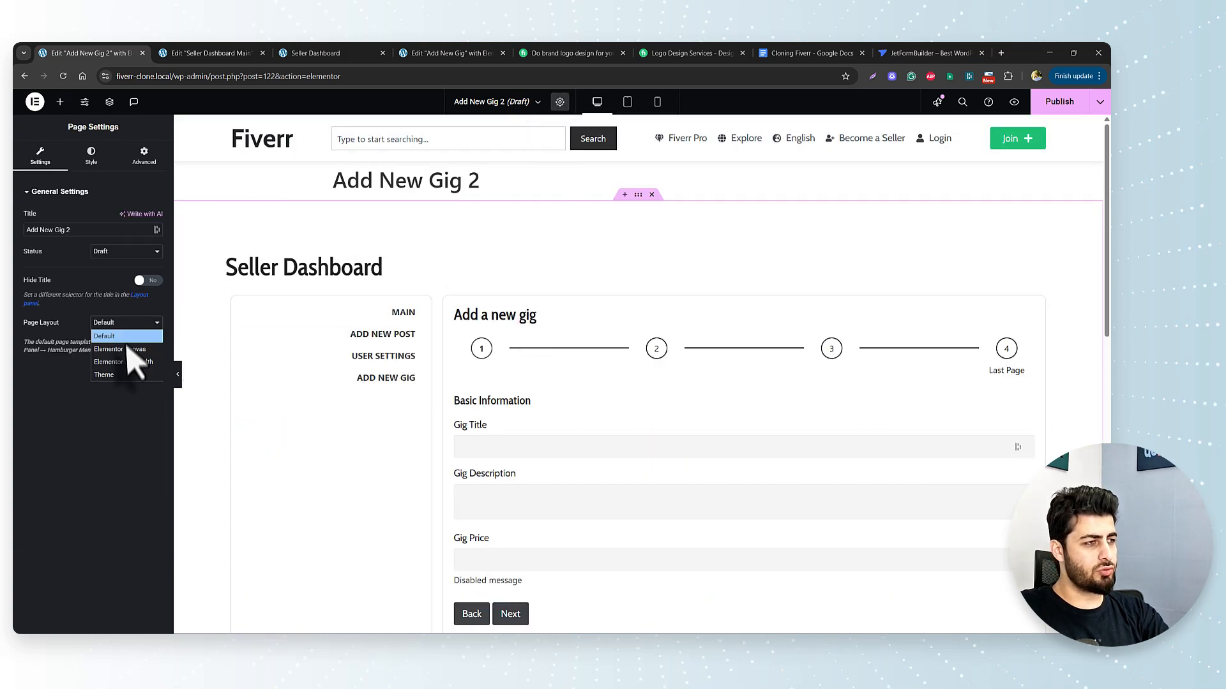
pyautogui.click(135, 360)
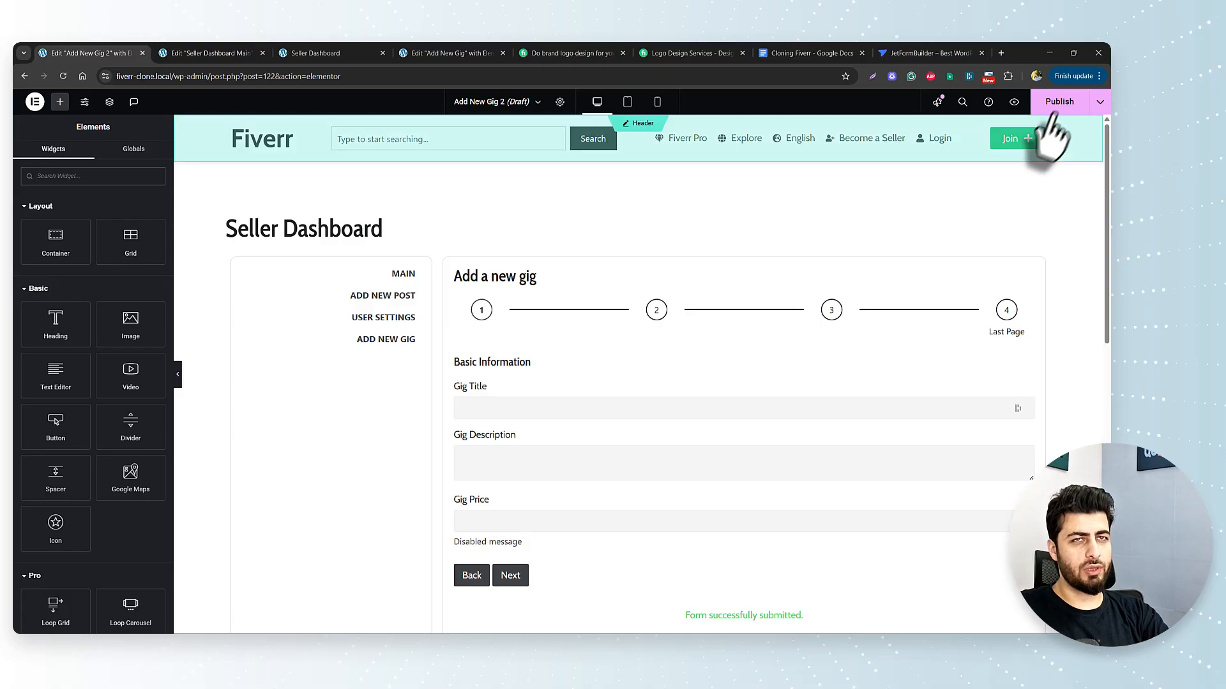
pyautogui.click(1058, 107)
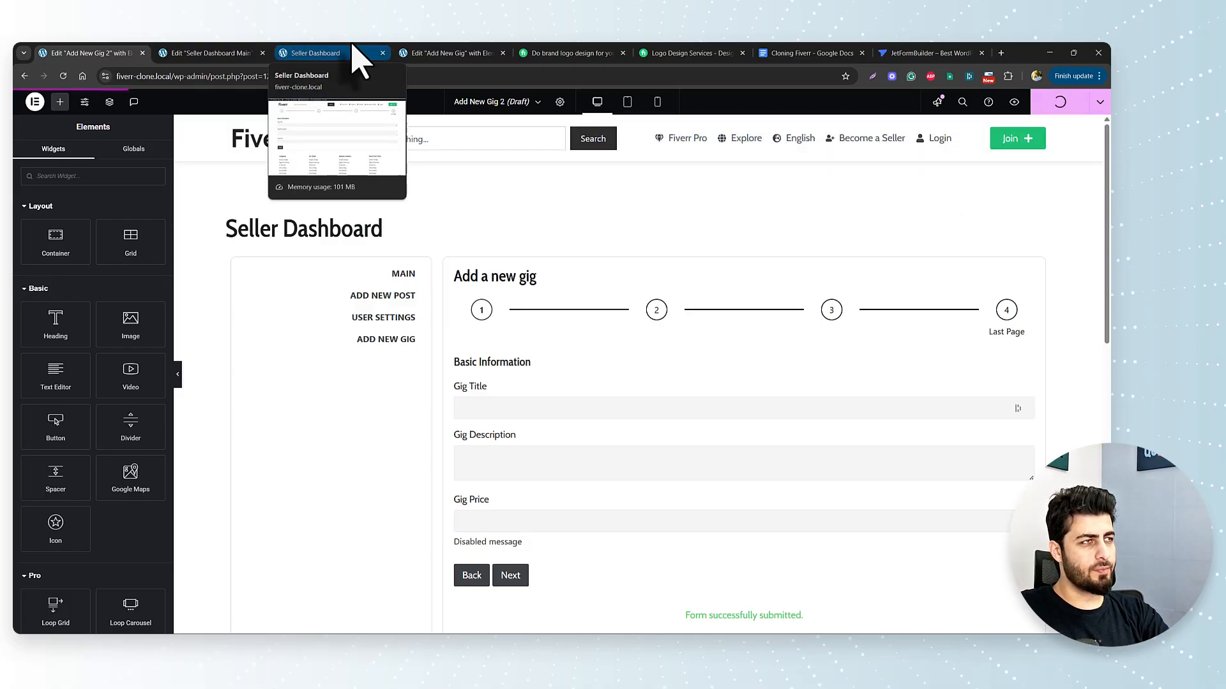
# Go to the WordPress admin and open the Account Page settings in JetEngine's Profile Builder
pyautogui.click(315, 53)
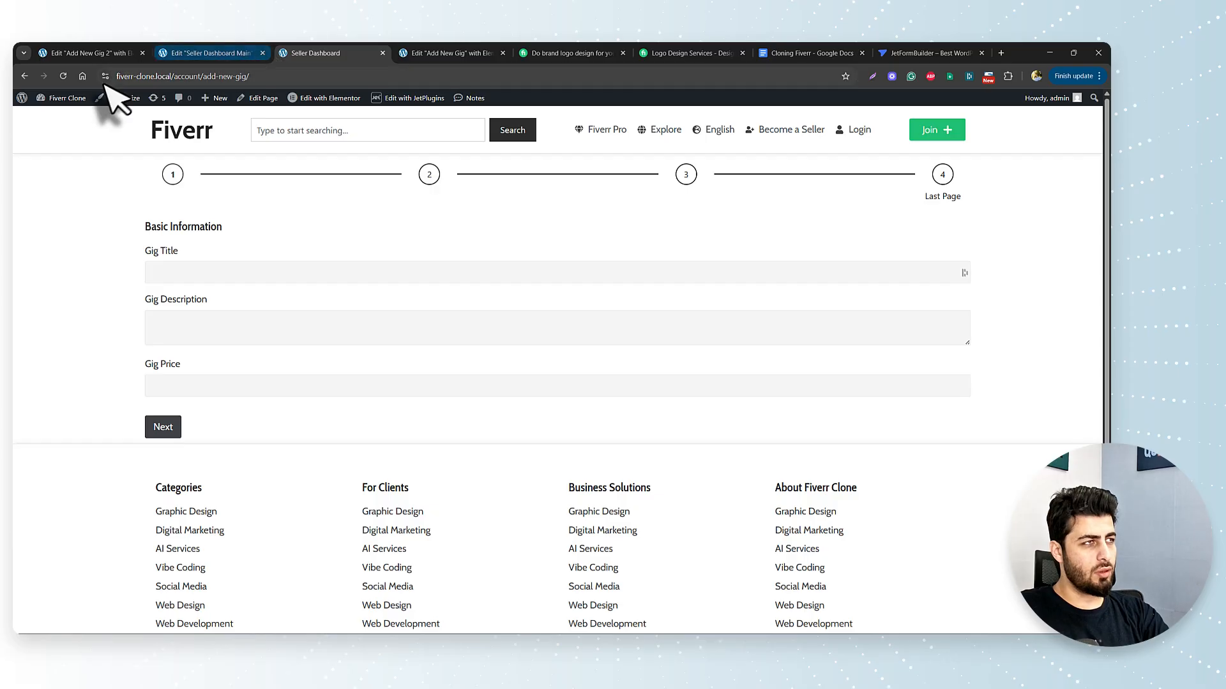
pyautogui.click(50, 118)
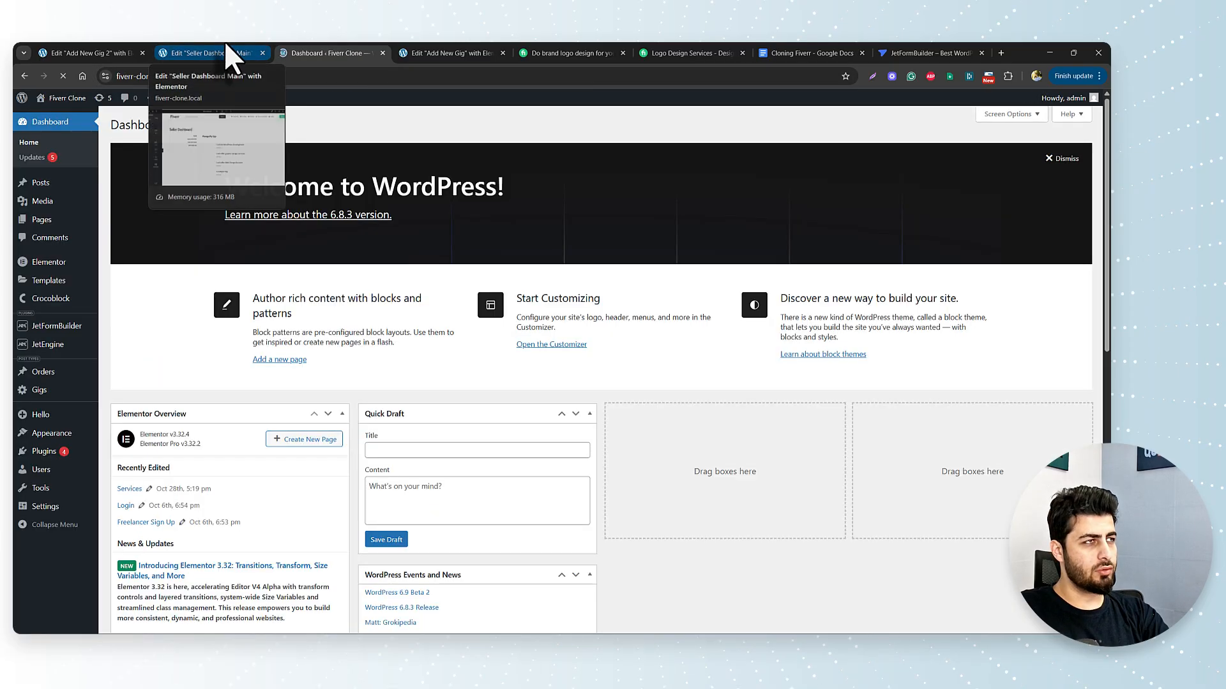
pyautogui.click(232, 55)
pyautogui.click(350, 56)
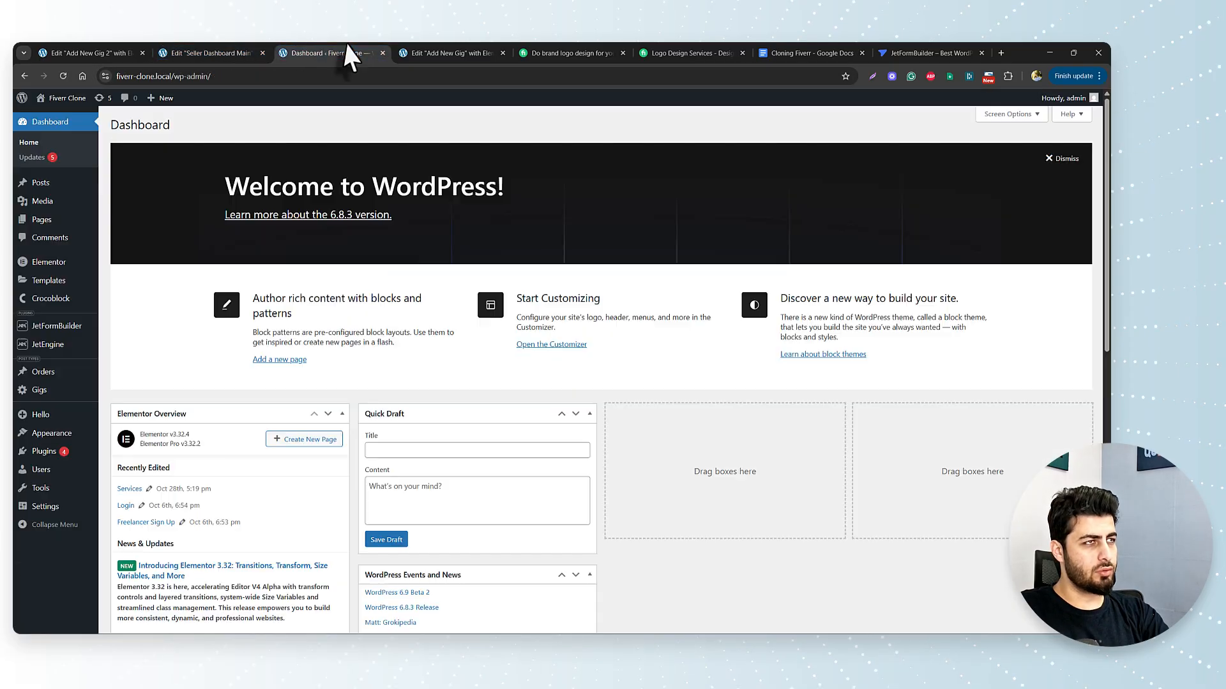
pyautogui.moveTo(55, 348)
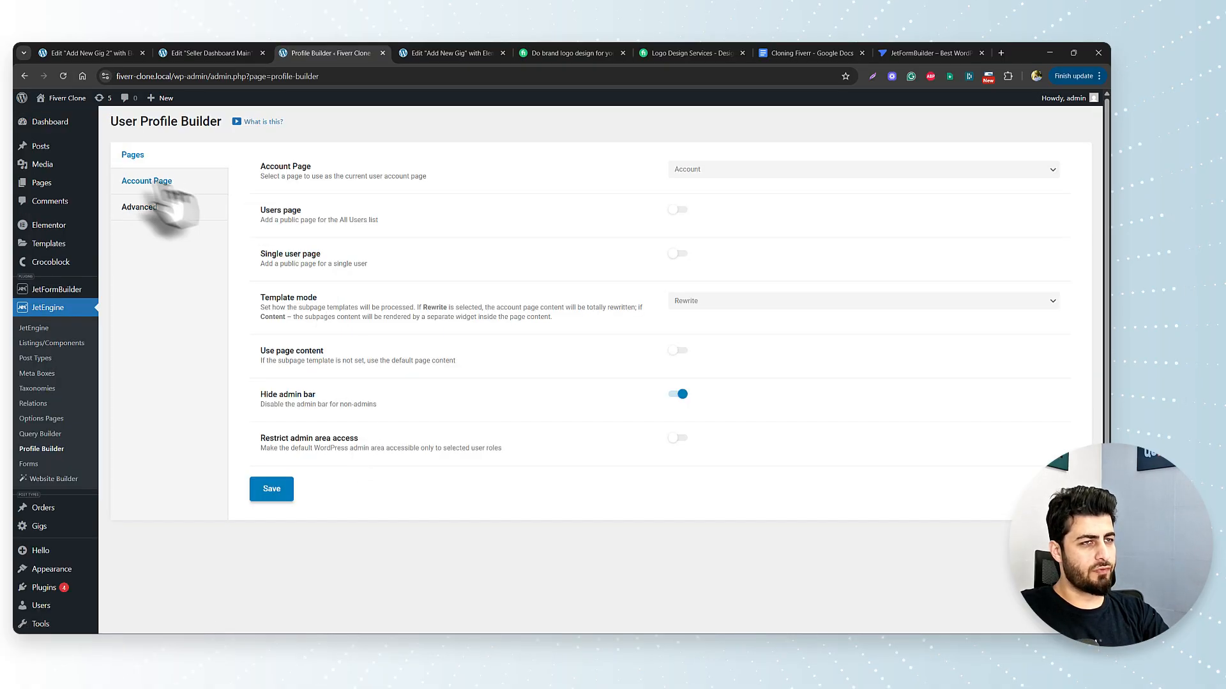
pyautogui.click(134, 185)
pyautogui.scroll(-2, 322, 411)
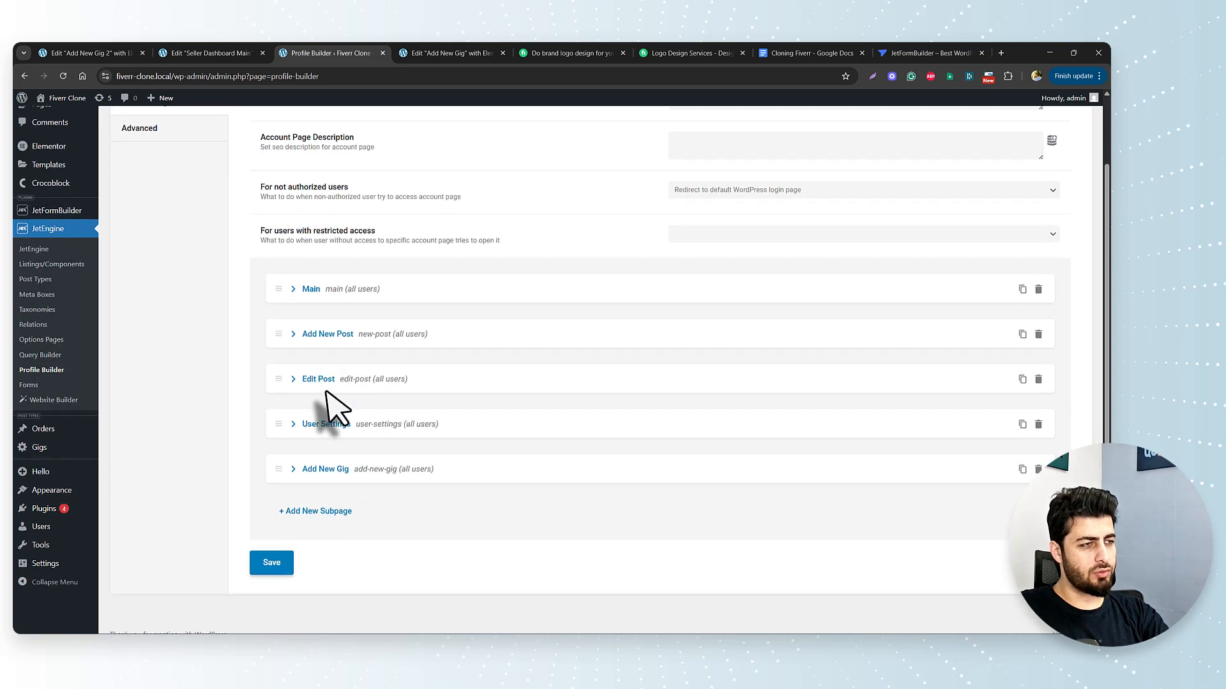
# Replace the Add New Gig subpage's template with "Add New Gig 2 (Elementor Template)" and save the profile settings
pyautogui.click(293, 460)
pyautogui.scroll(-3, 671, 424)
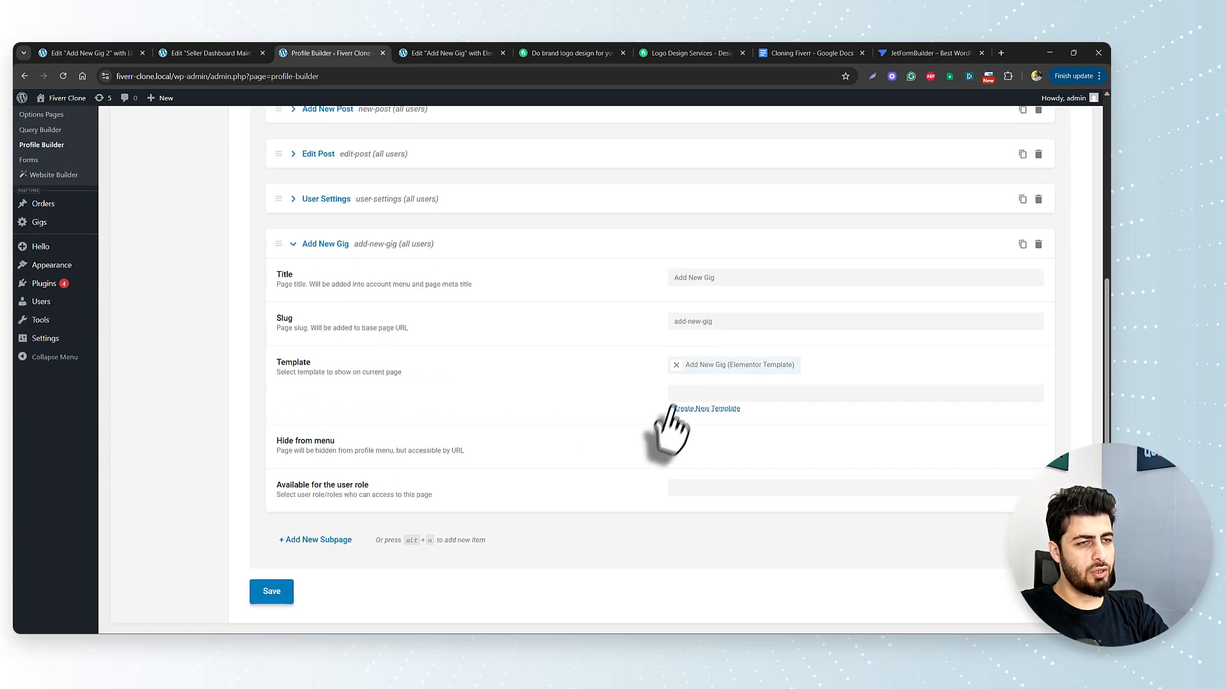
pyautogui.click(676, 365)
pyautogui.click(695, 367)
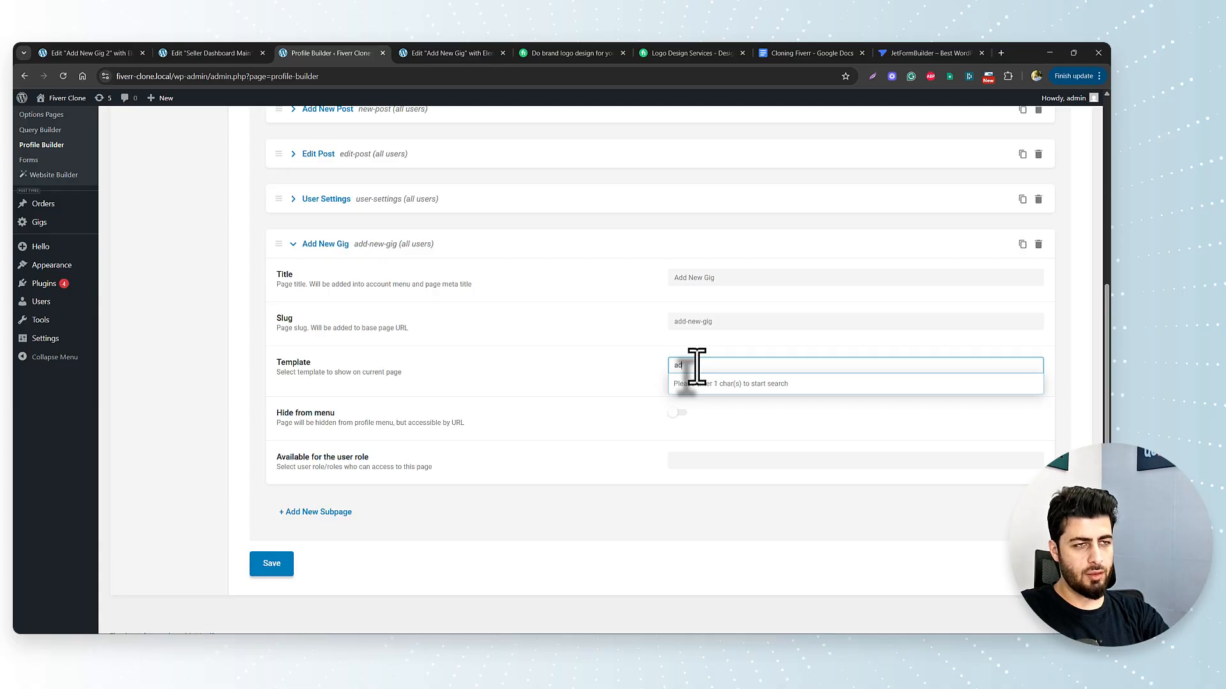
pyautogui.write('add new')
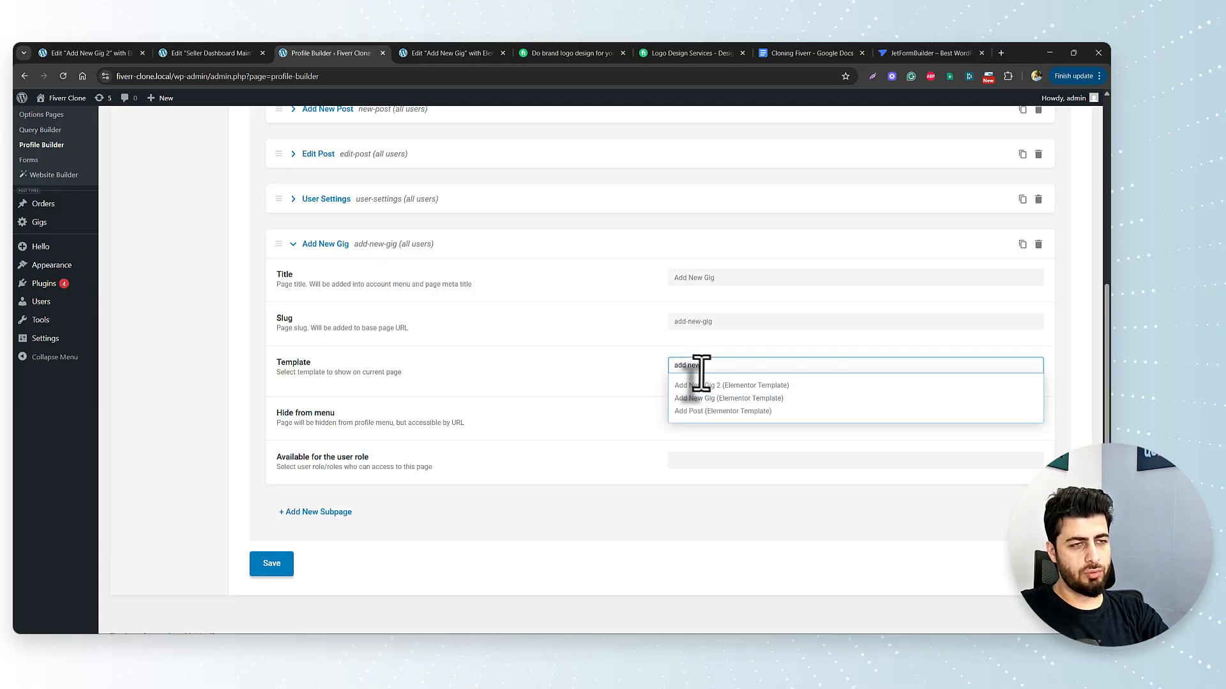
pyautogui.click(738, 388)
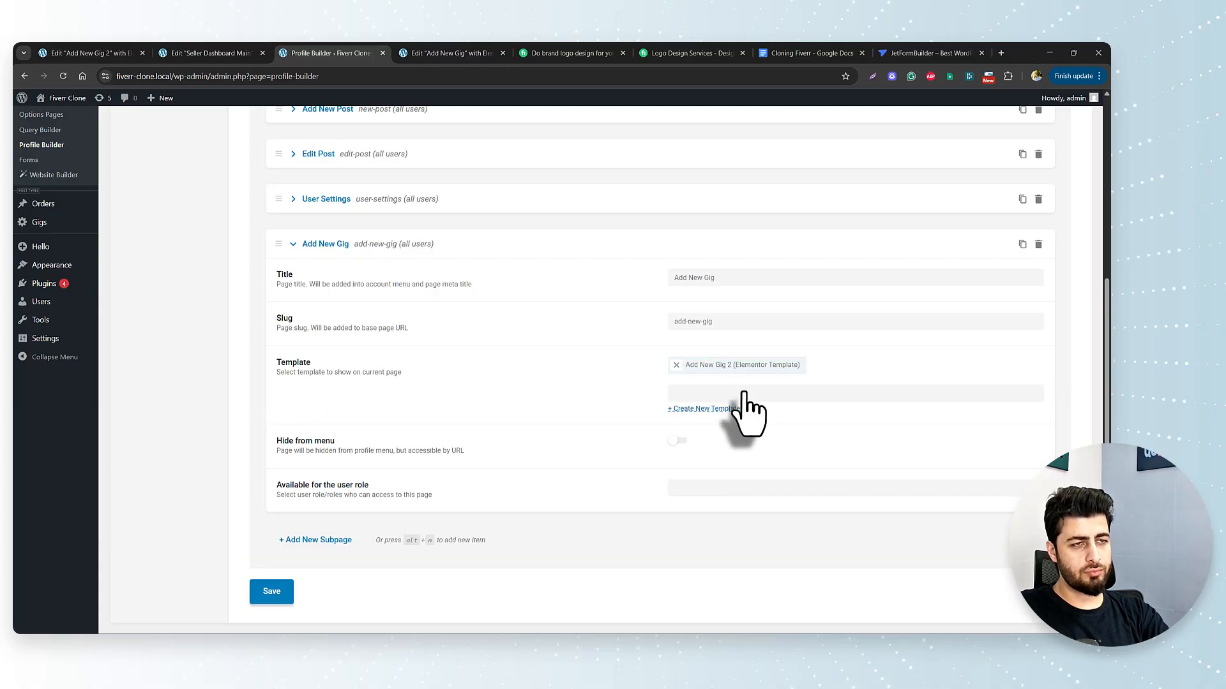
pyautogui.click(271, 593)
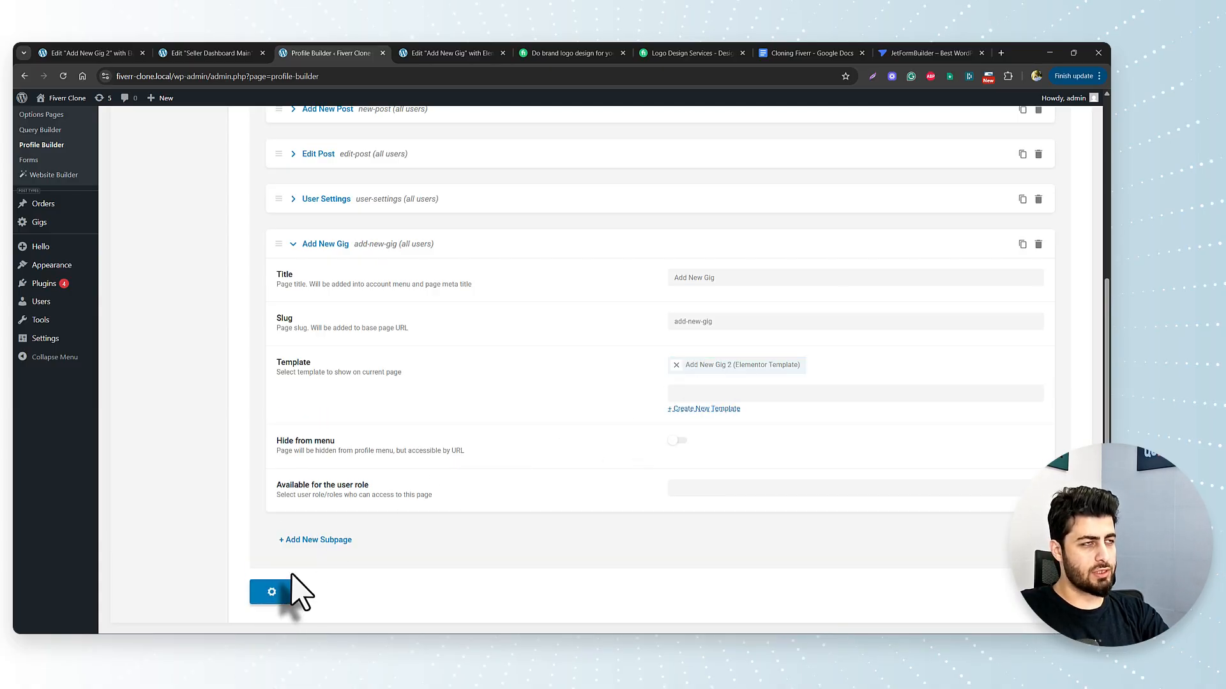
# Load the account's add-new-gig page on the live site and examine the new dashboard layout around the form
pyautogui.click(427, 53)
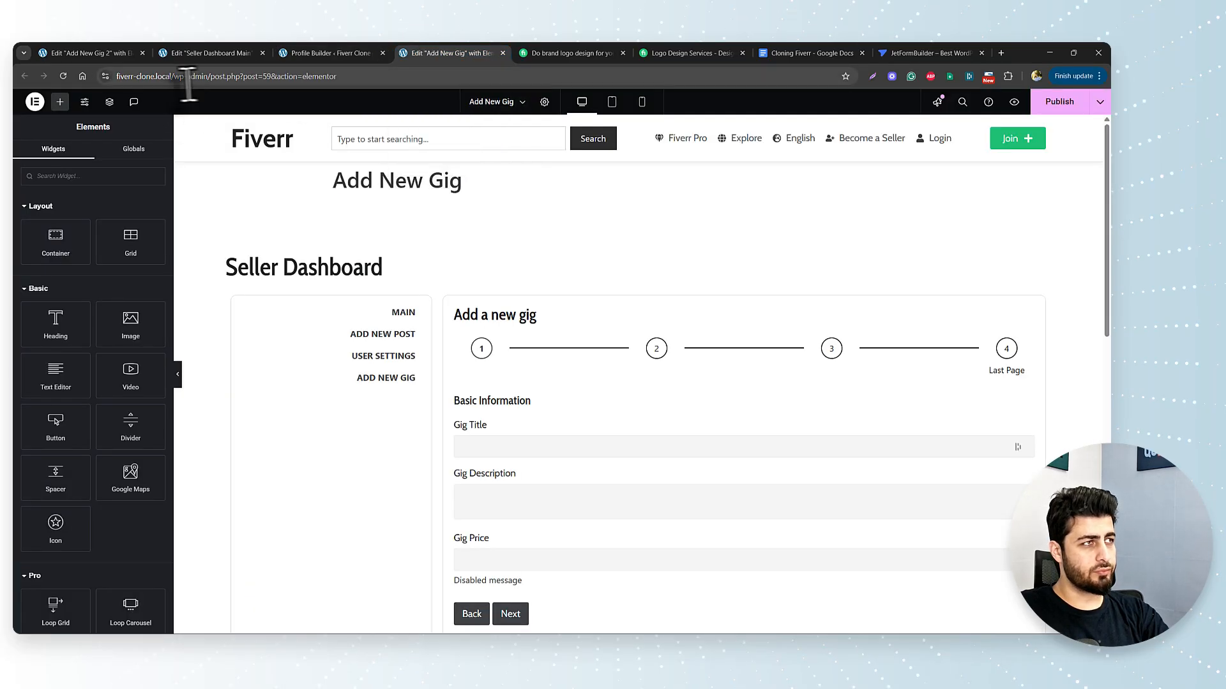
pyautogui.moveTo(179, 83); pyautogui.dragTo(424, 82)
pyautogui.press('BackSpace')
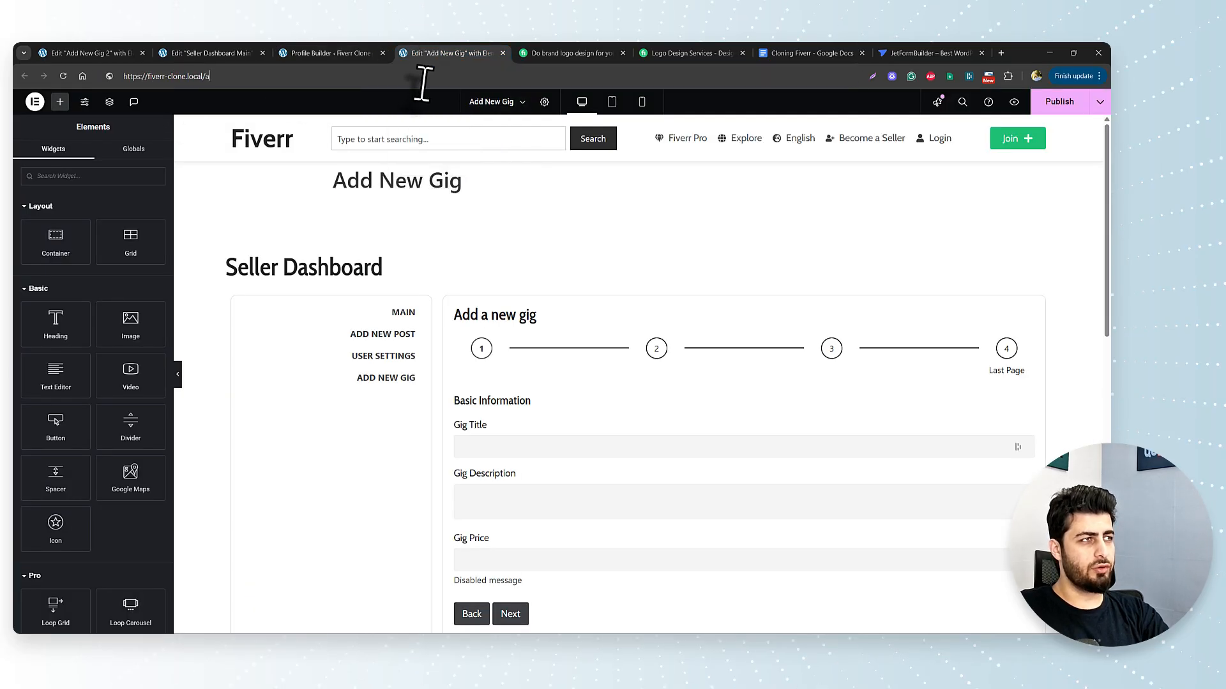
pyautogui.write('acc')
pyautogui.press('Return')
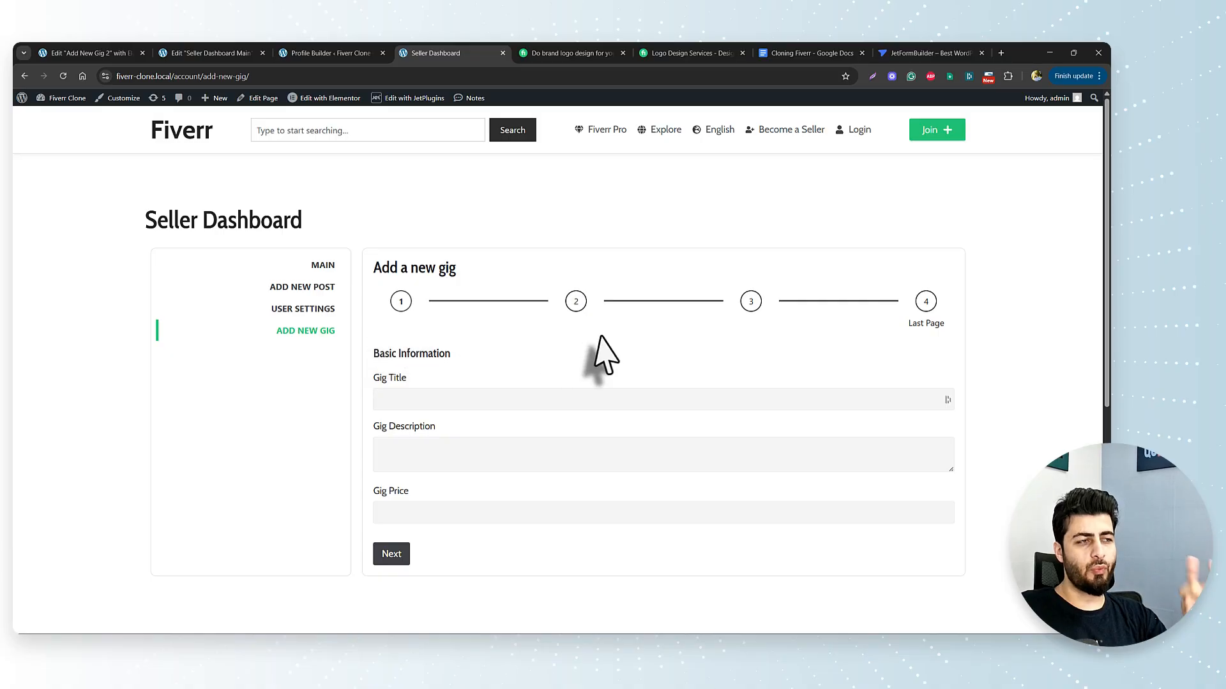
pyautogui.scroll(-3, 615, 377)
pyautogui.scroll(3, 614, 377)
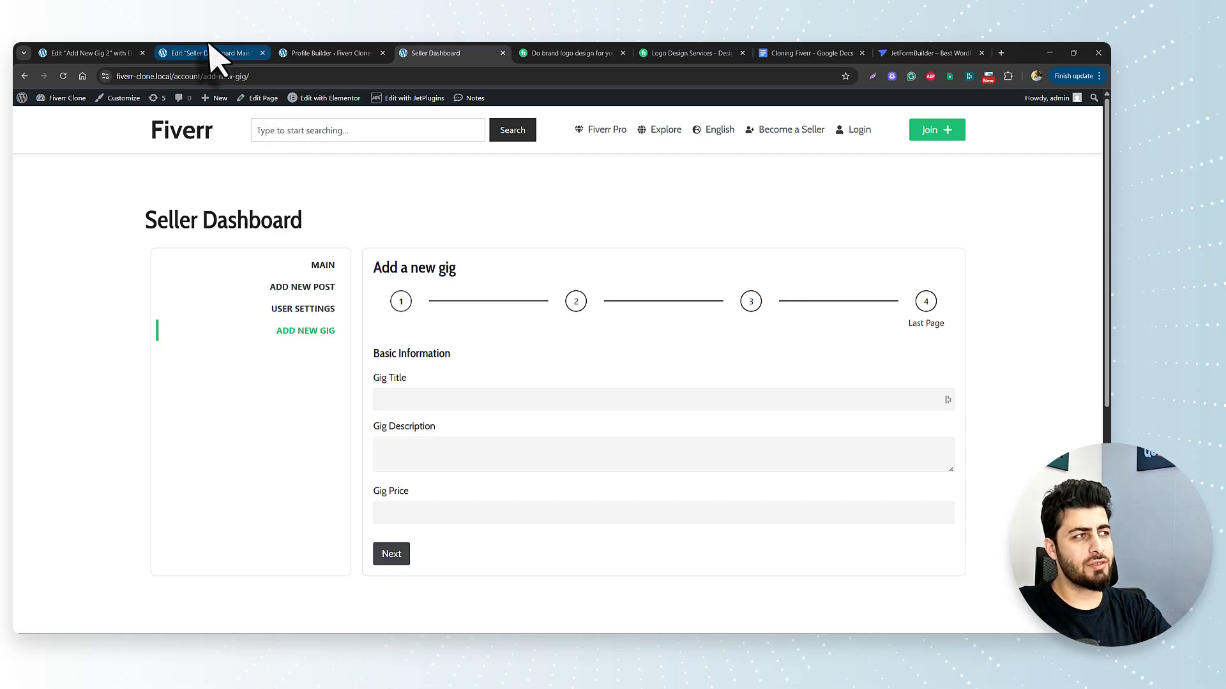
# Leave the Add New Gig 2 editor for the WordPress admin and open the saved Elementor templates list
pyautogui.click(98, 52)
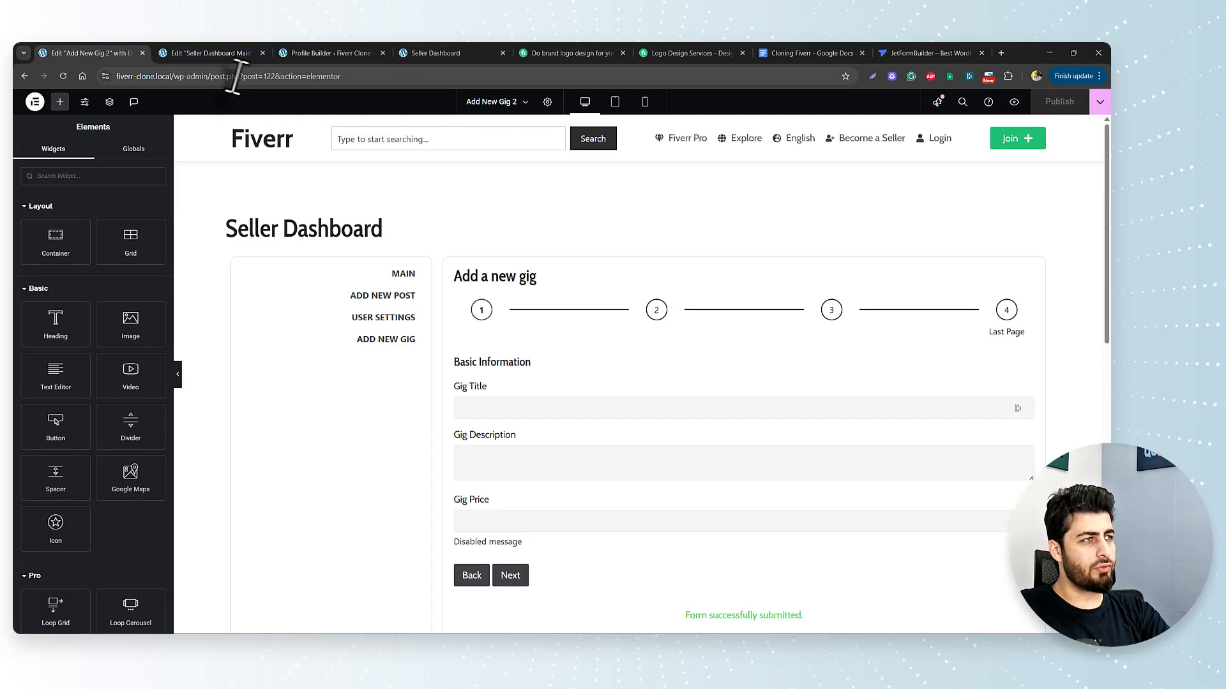
pyautogui.moveTo(205, 77); pyautogui.dragTo(520, 75)
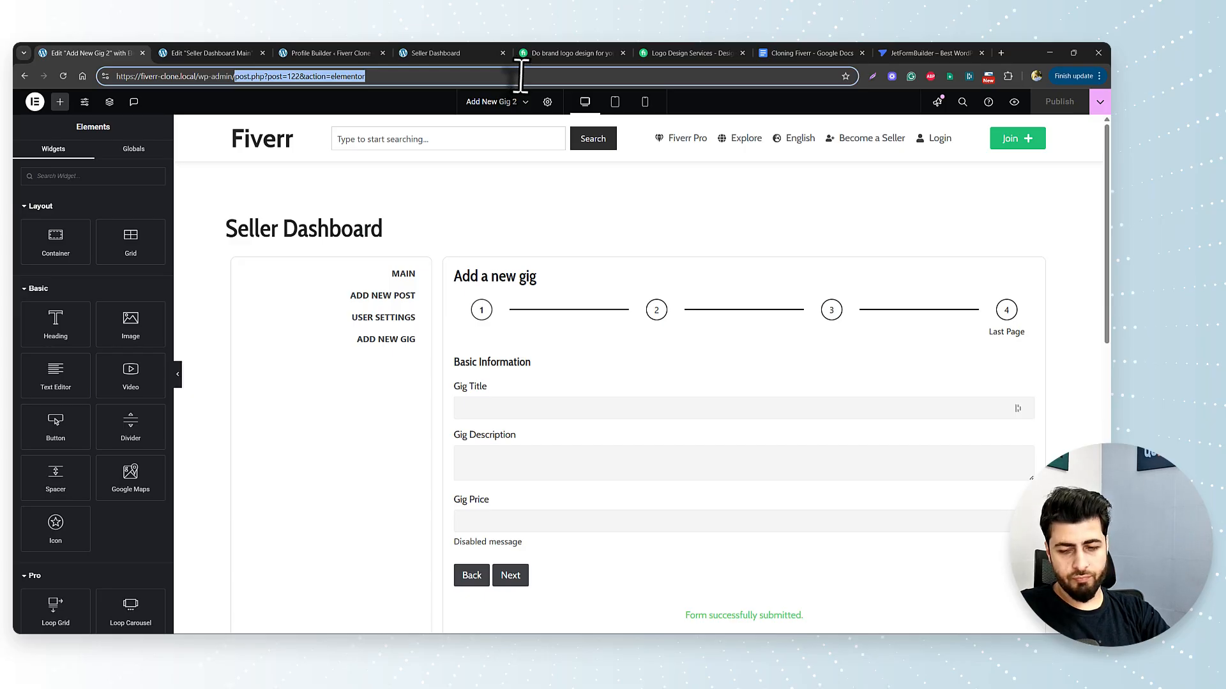
pyautogui.press('BackSpace')
pyautogui.press('Return')
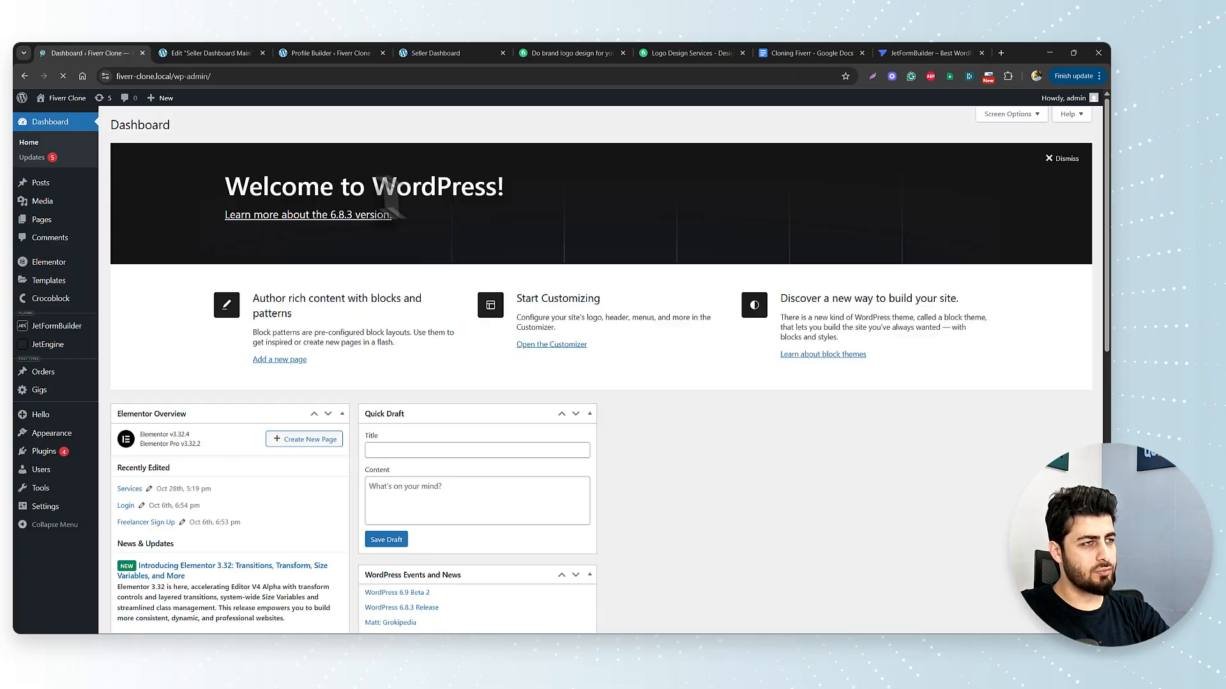
pyautogui.moveTo(49, 346)
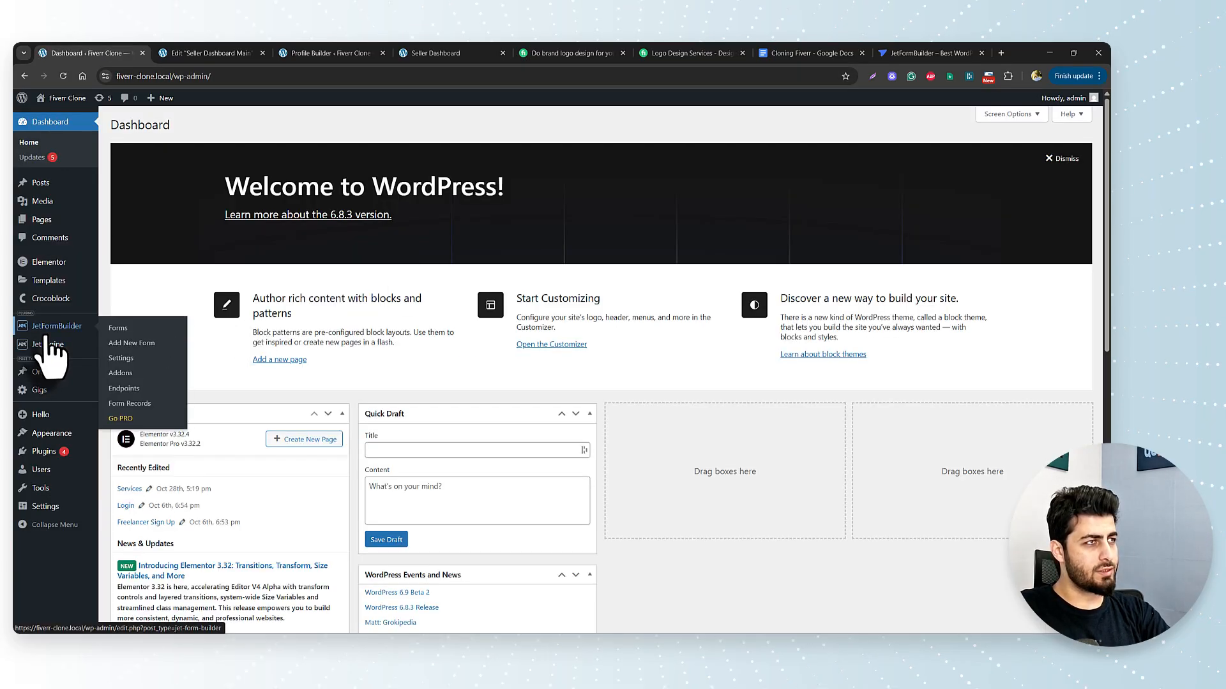
pyautogui.scroll(-1, 246, 446)
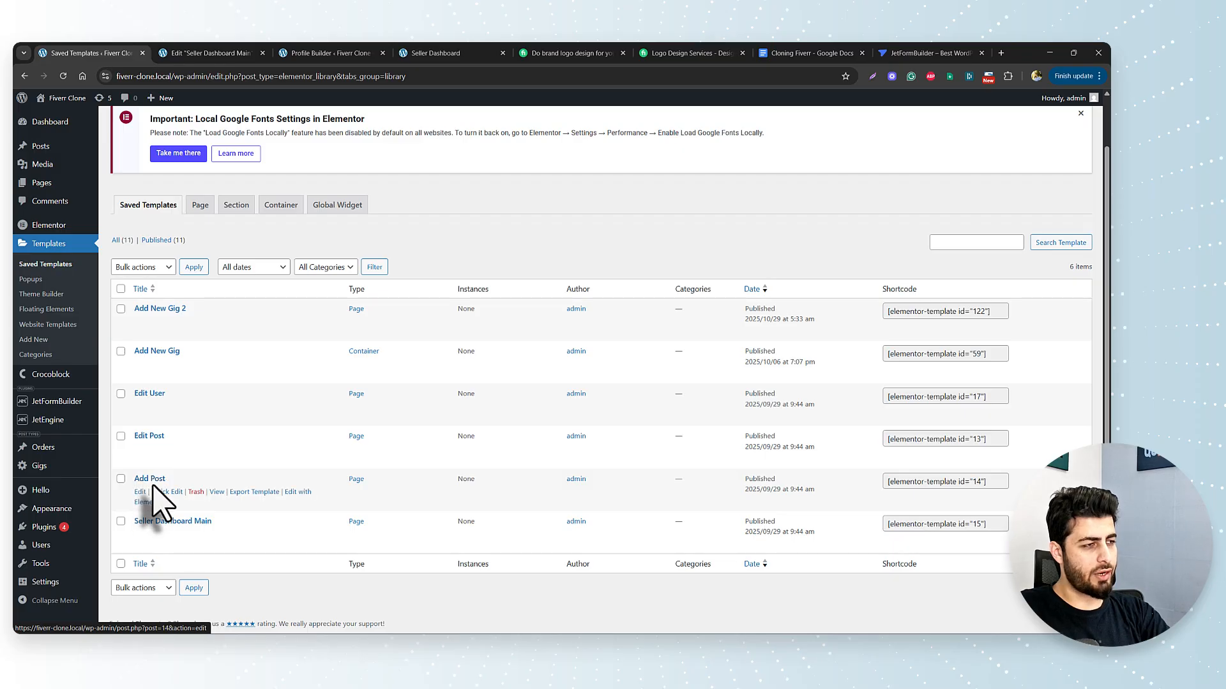
# Open the Add Post, Edit Post and Edit User templates in Elementor in separate browser tabs, and show the Edit User one
pyautogui.middleClick(300, 497)
pyautogui.middleClick(298, 449)
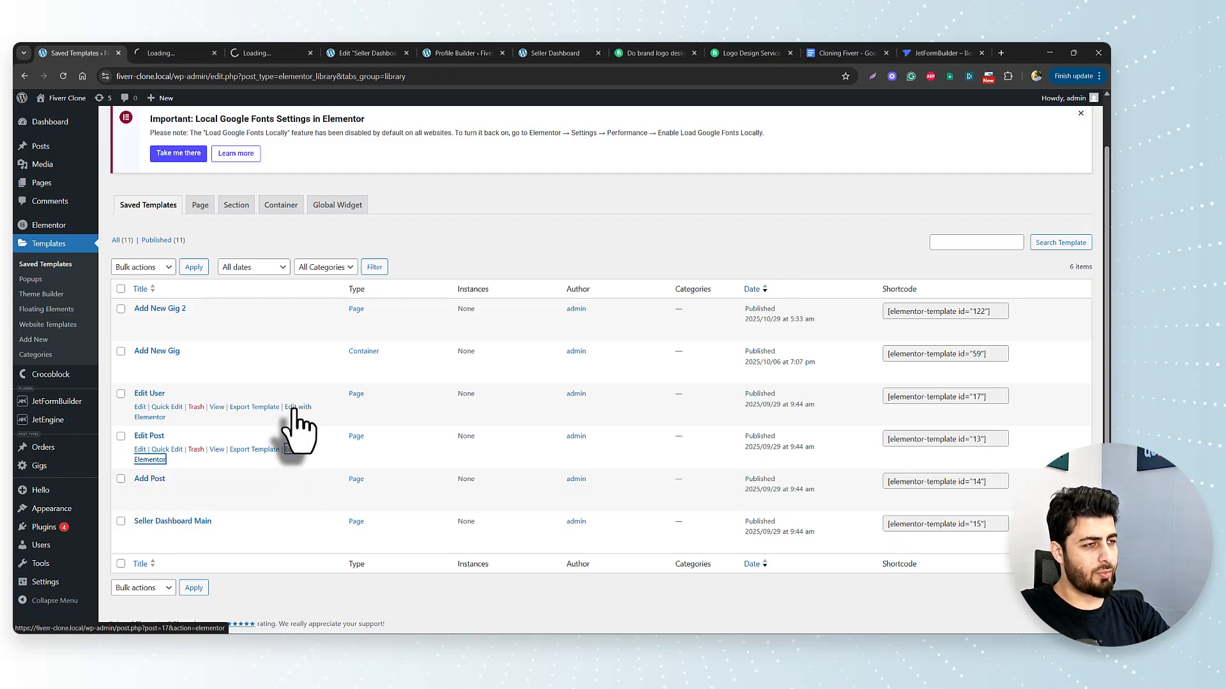
pyautogui.middleClick(298, 407)
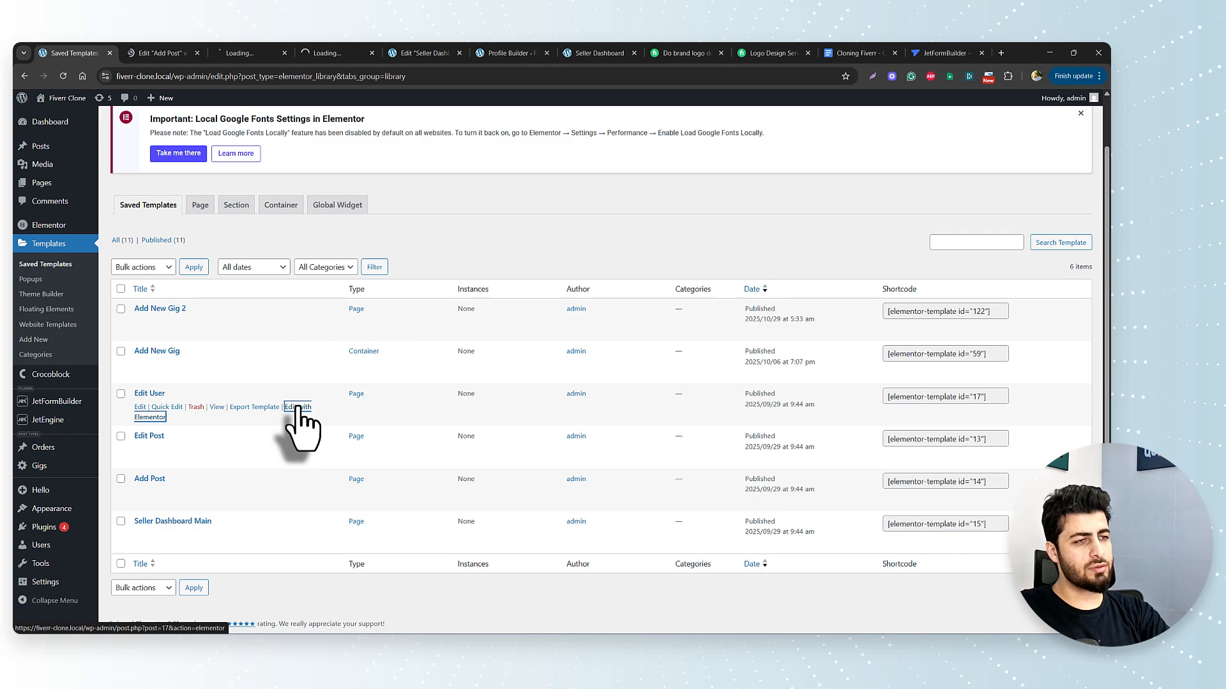
pyautogui.click(336, 52)
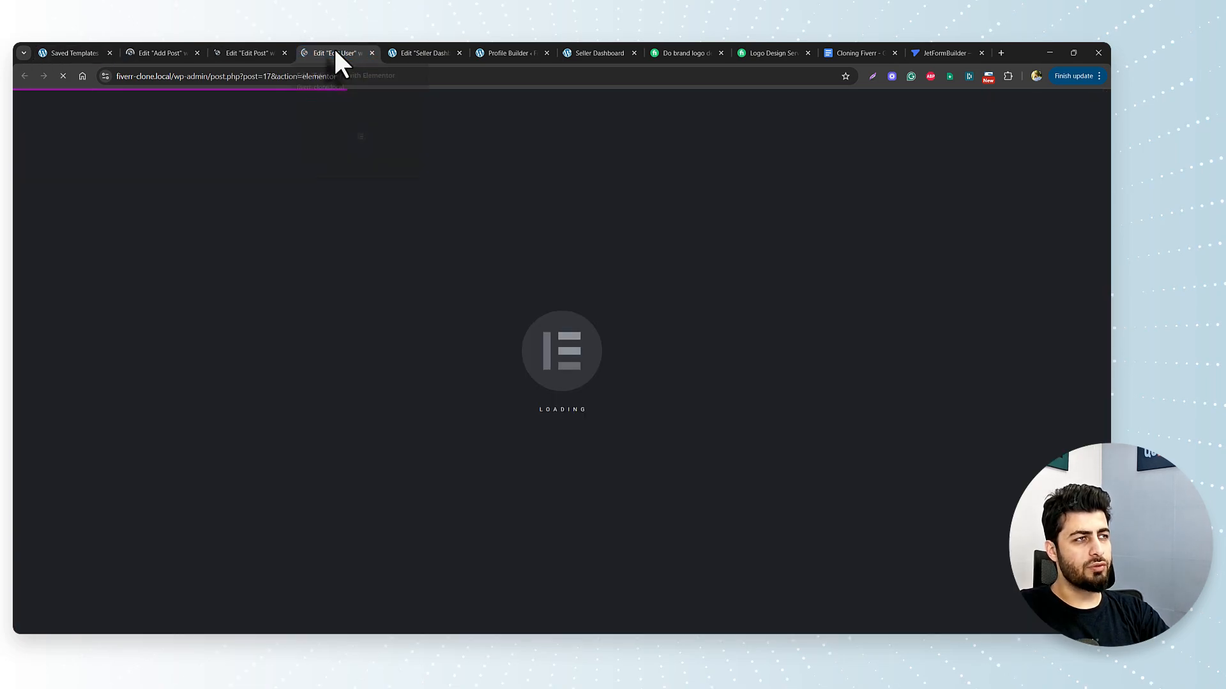
# Copy the Seller Dashboard template's main container to the end of the Edit User template and set the page layout to Elementor Full Width
pyautogui.click(432, 52)
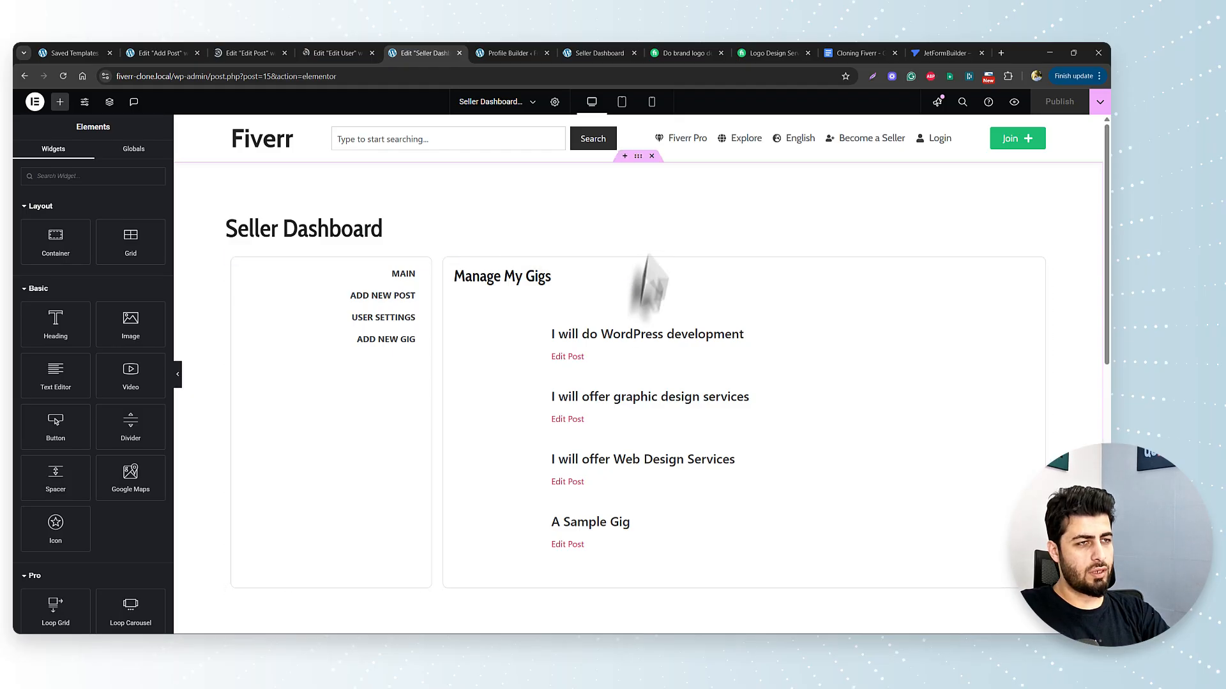
pyautogui.rightClick(639, 158)
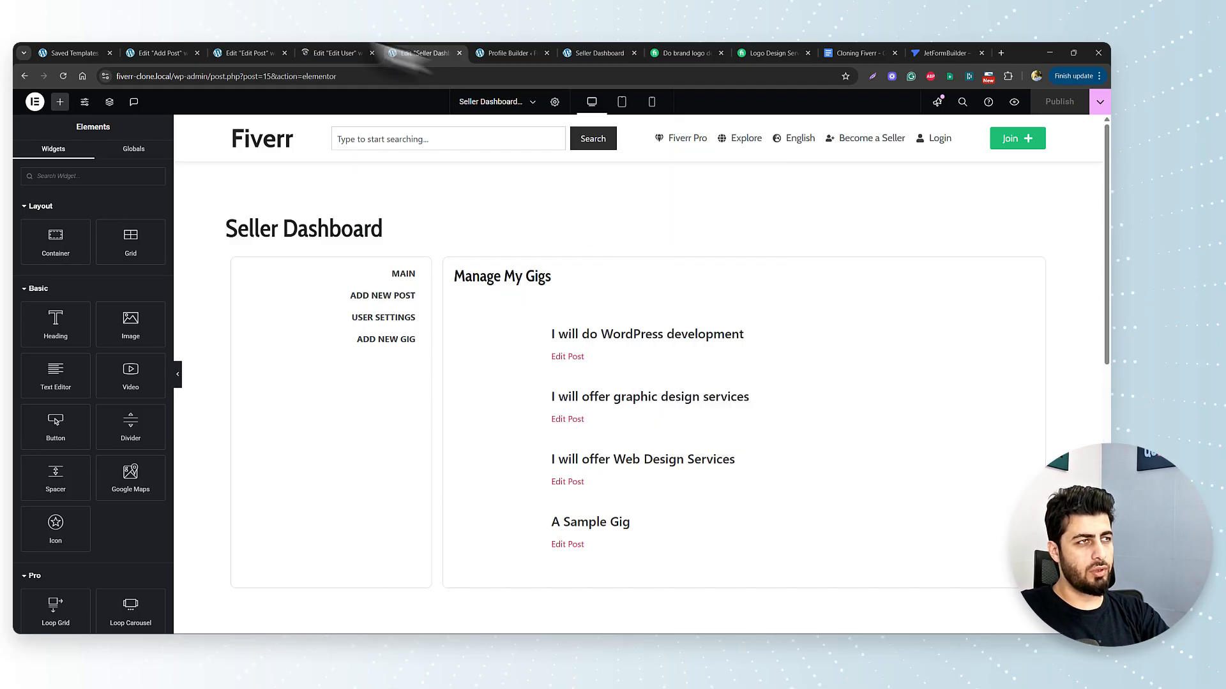
pyautogui.click(336, 53)
pyautogui.scroll(-3, 779, 356)
pyautogui.scroll(3, 568, 426)
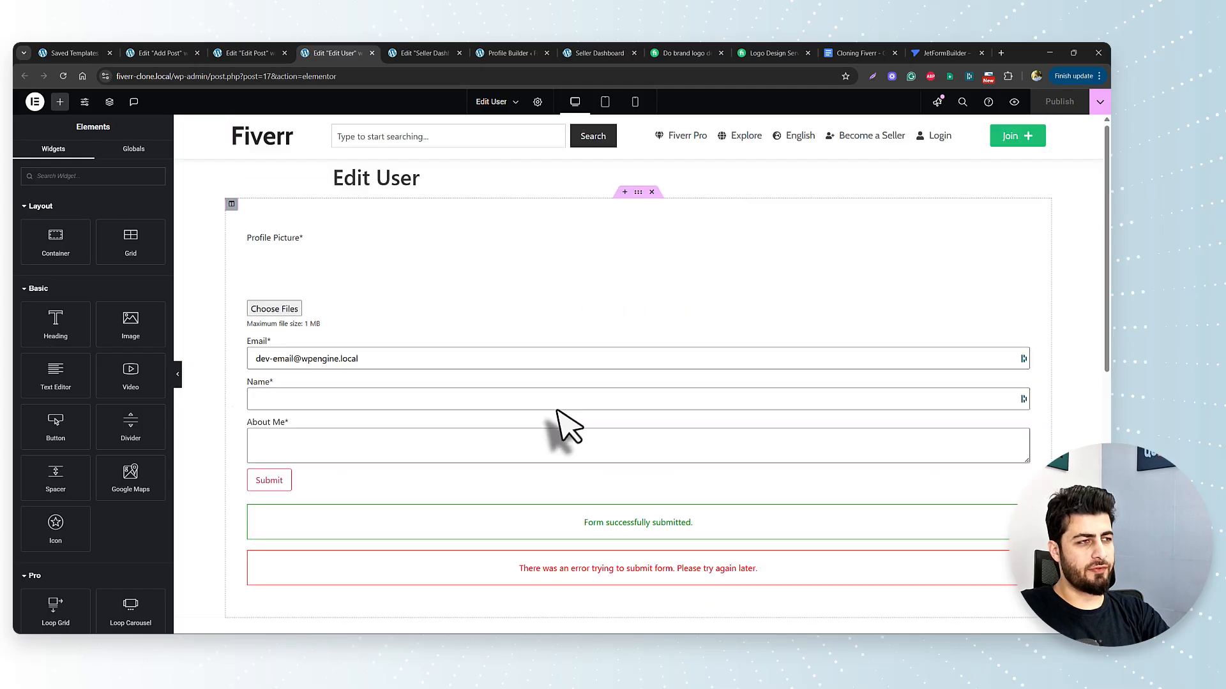
pyautogui.scroll(-5, 622, 408)
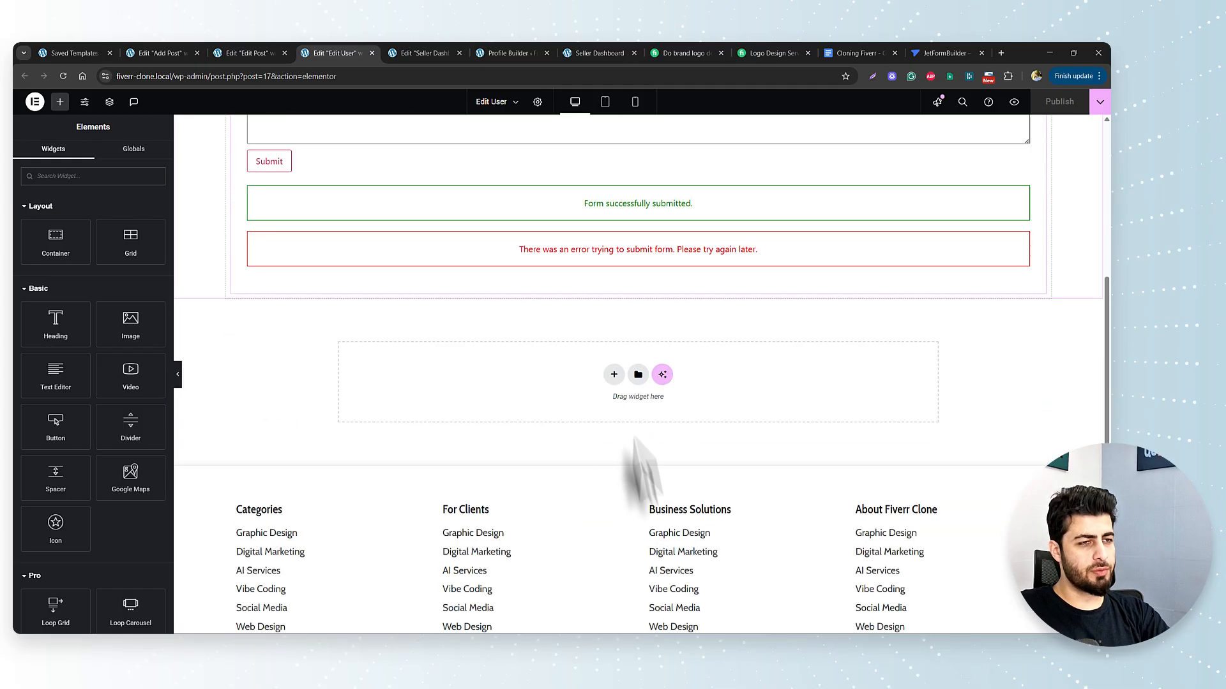
pyautogui.rightClick(521, 374)
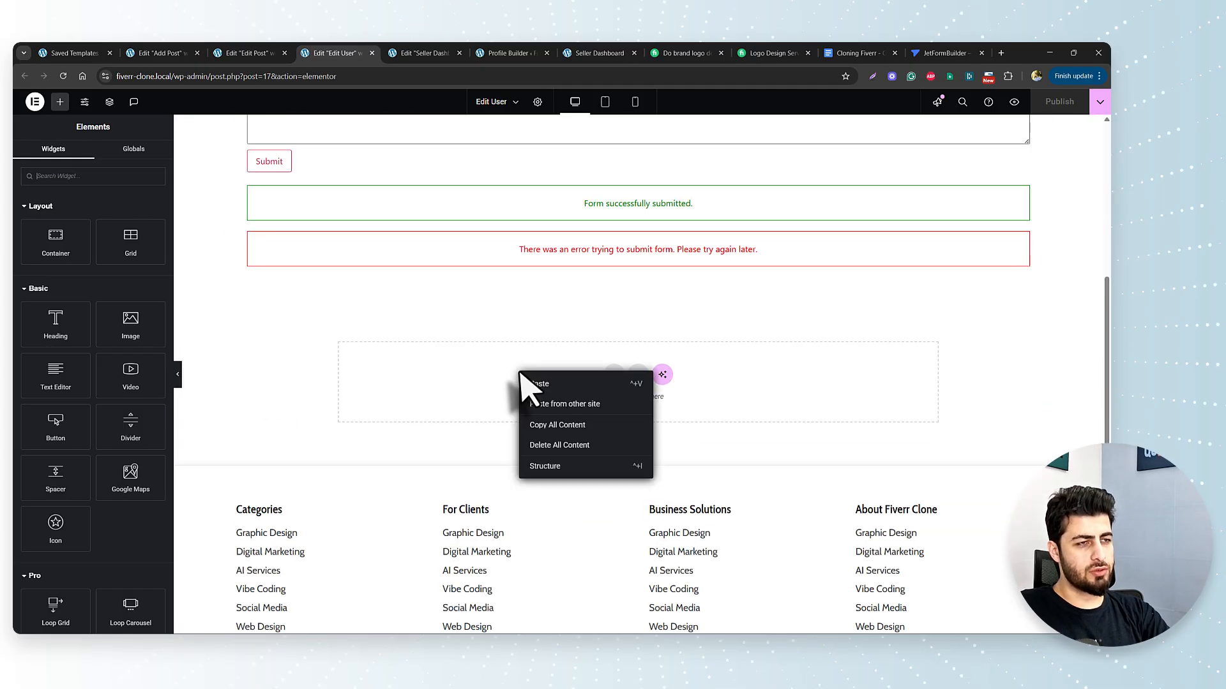
pyautogui.click(564, 386)
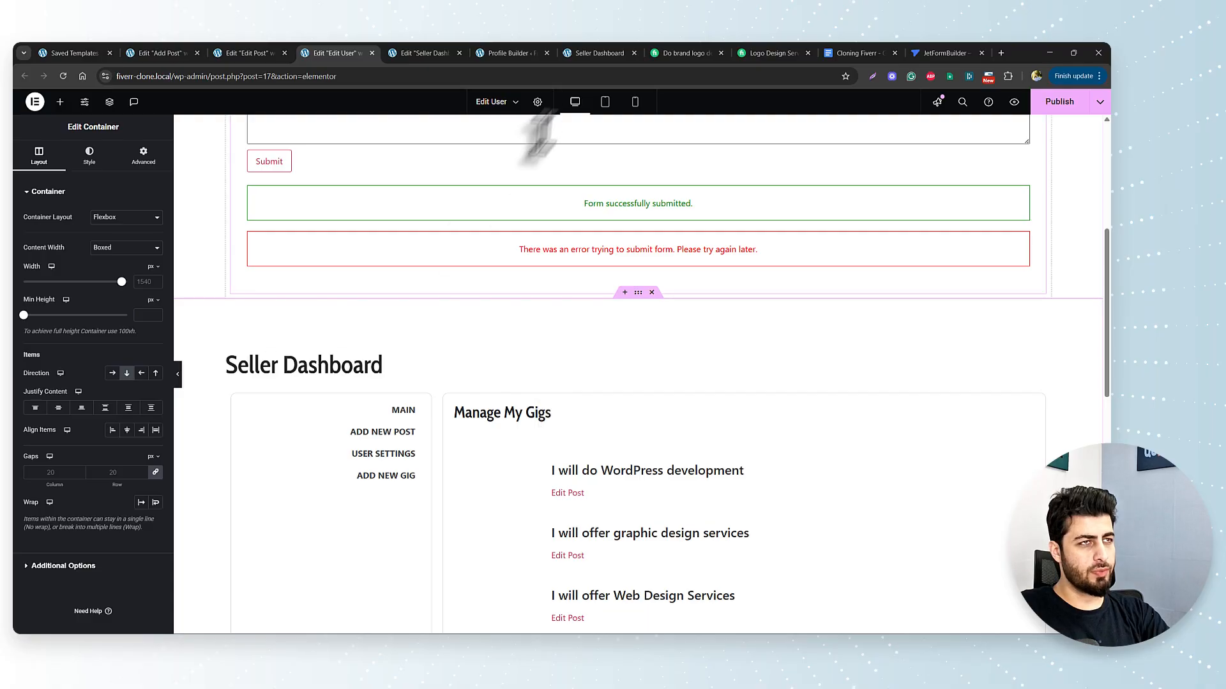
pyautogui.click(538, 102)
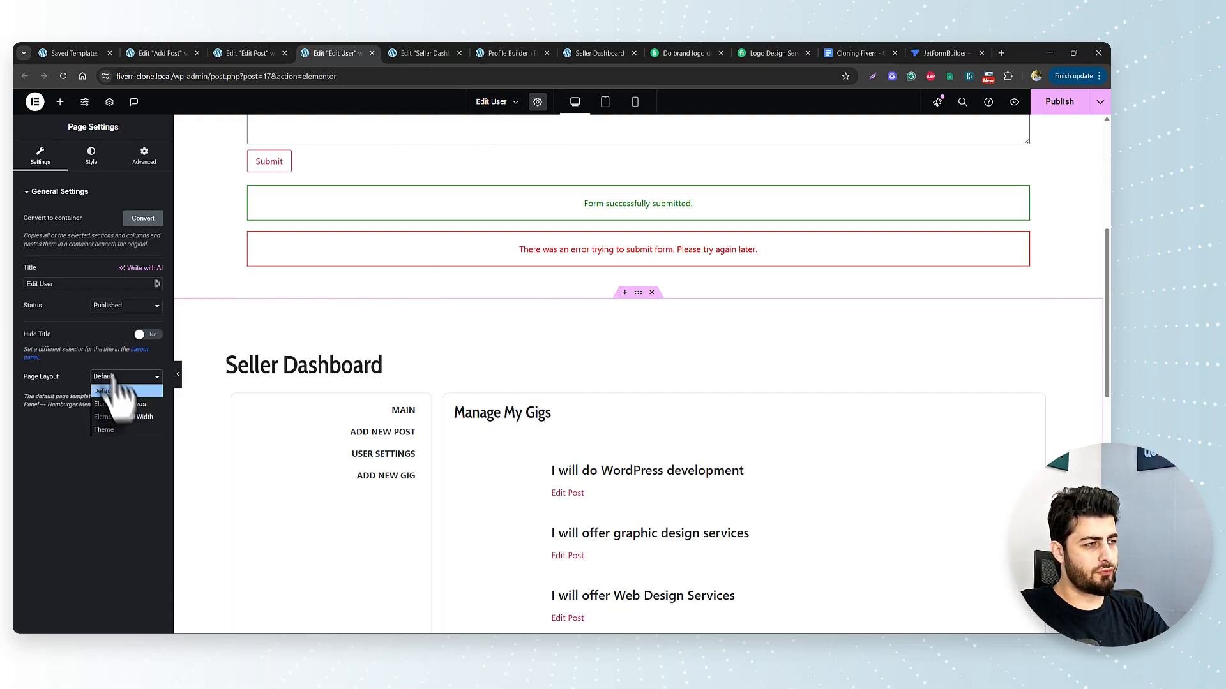
pyautogui.click(131, 417)
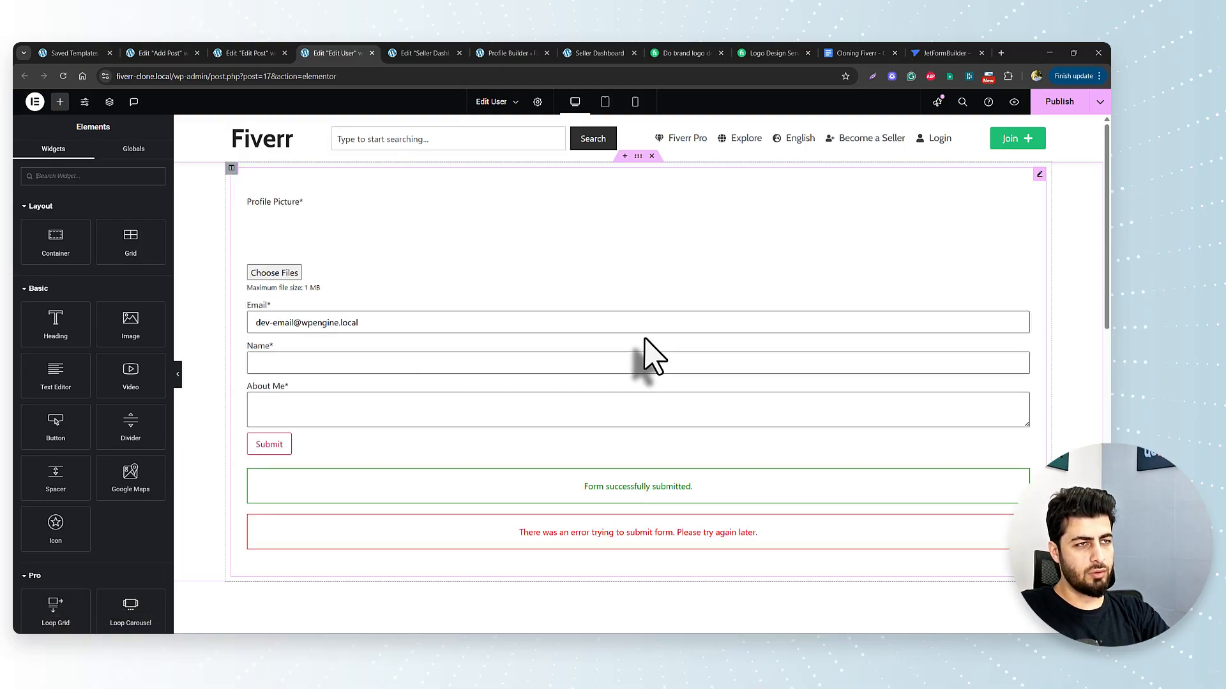
# Delete the gig listing grid from the pasted Edit User container and change the Manage My Gigs heading to "Edit Profile"
pyautogui.scroll(-5, 485, 415)
pyautogui.scroll(-3, 504, 434)
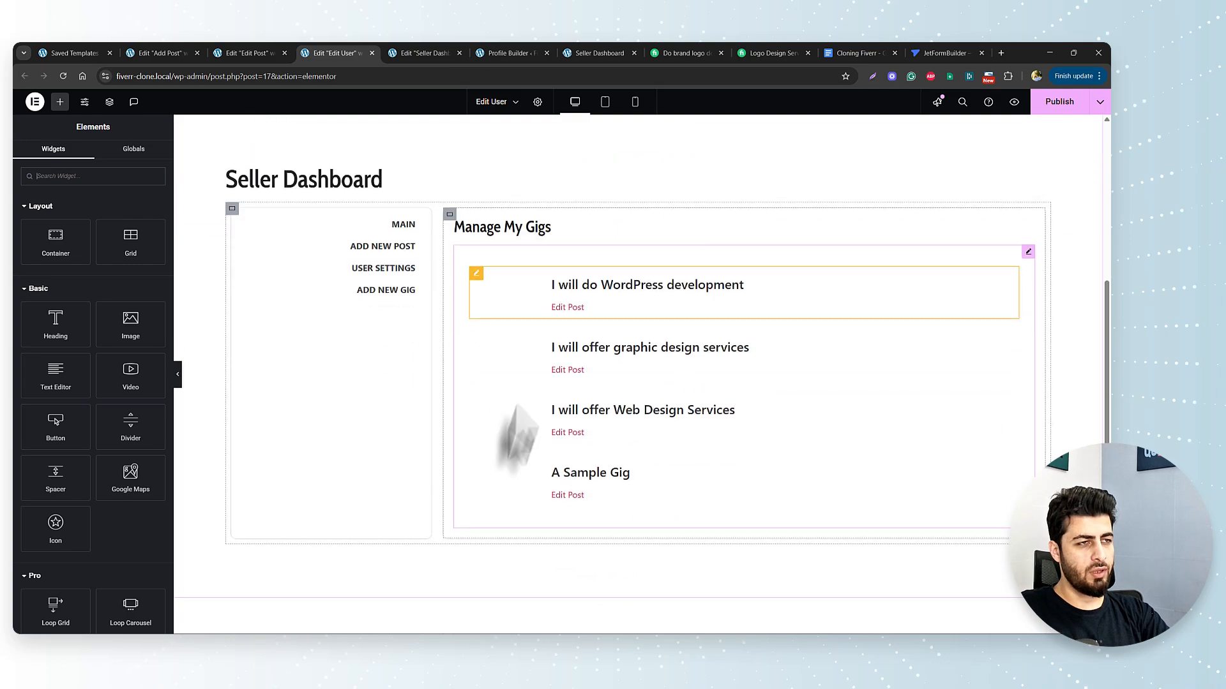
pyautogui.rightClick(1028, 246)
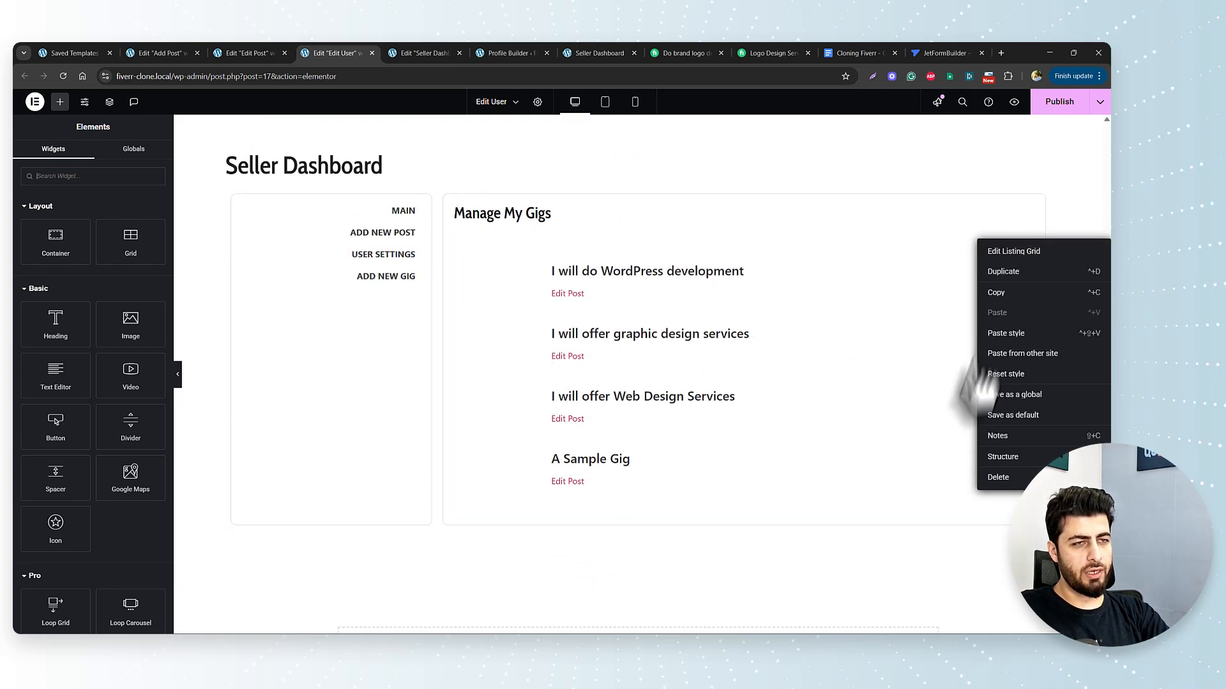
pyautogui.click(998, 478)
pyautogui.click(515, 218)
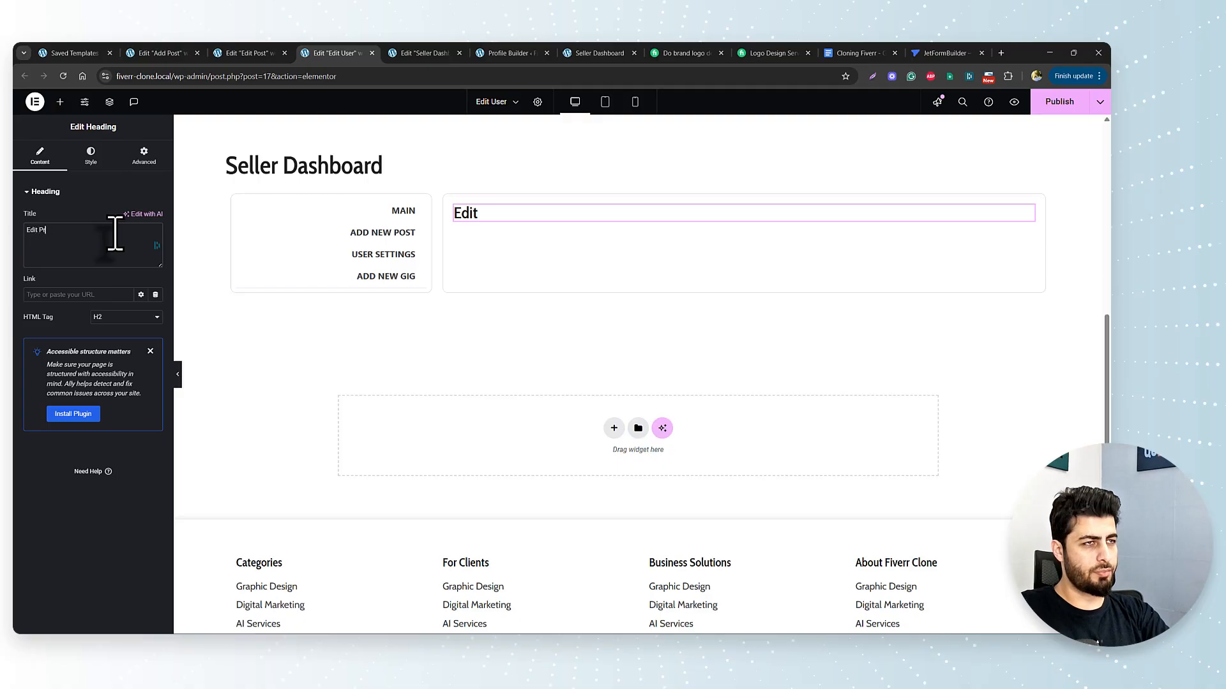
# Copy the user form into the container under the Edit Profile heading and delete the original form section
pyautogui.scroll(10, 602, 315)
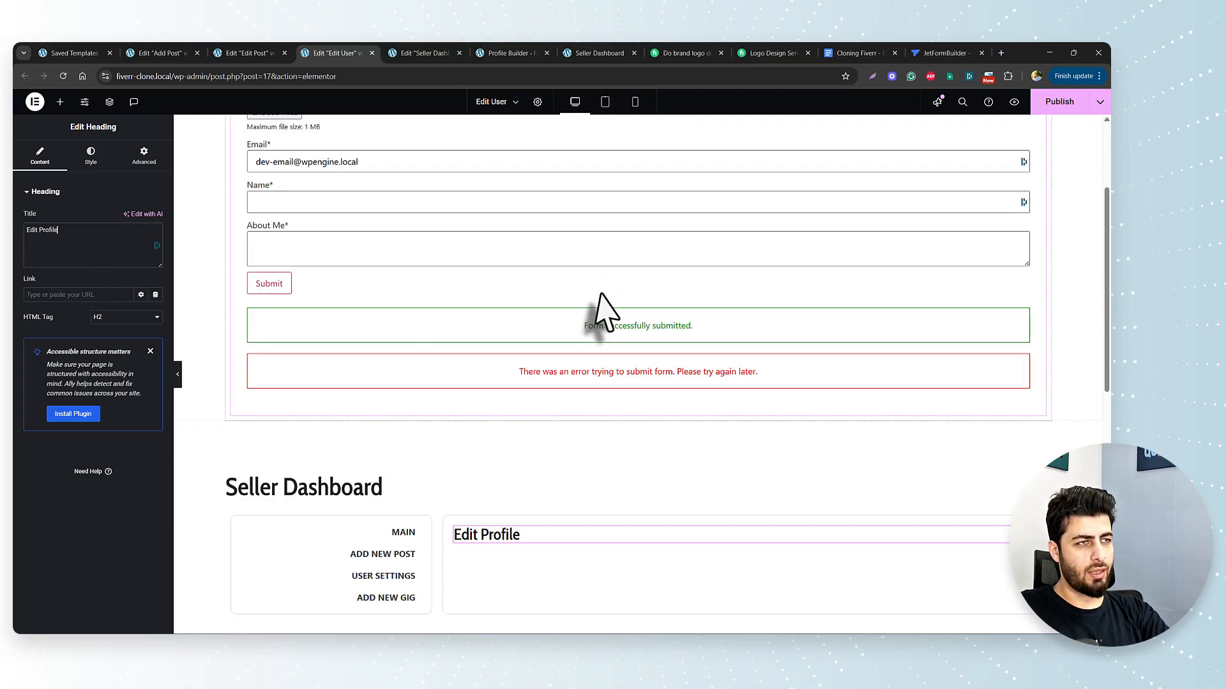
pyautogui.rightClick(1039, 185)
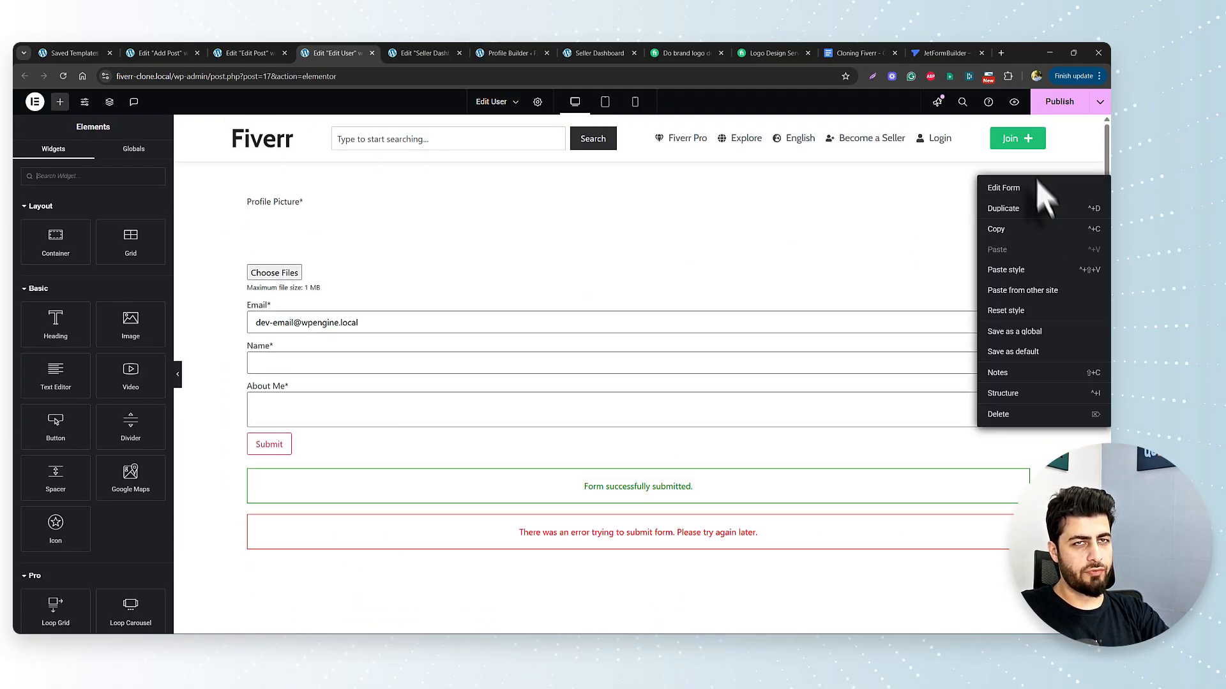
pyautogui.click(1012, 231)
pyautogui.scroll(-6, 888, 335)
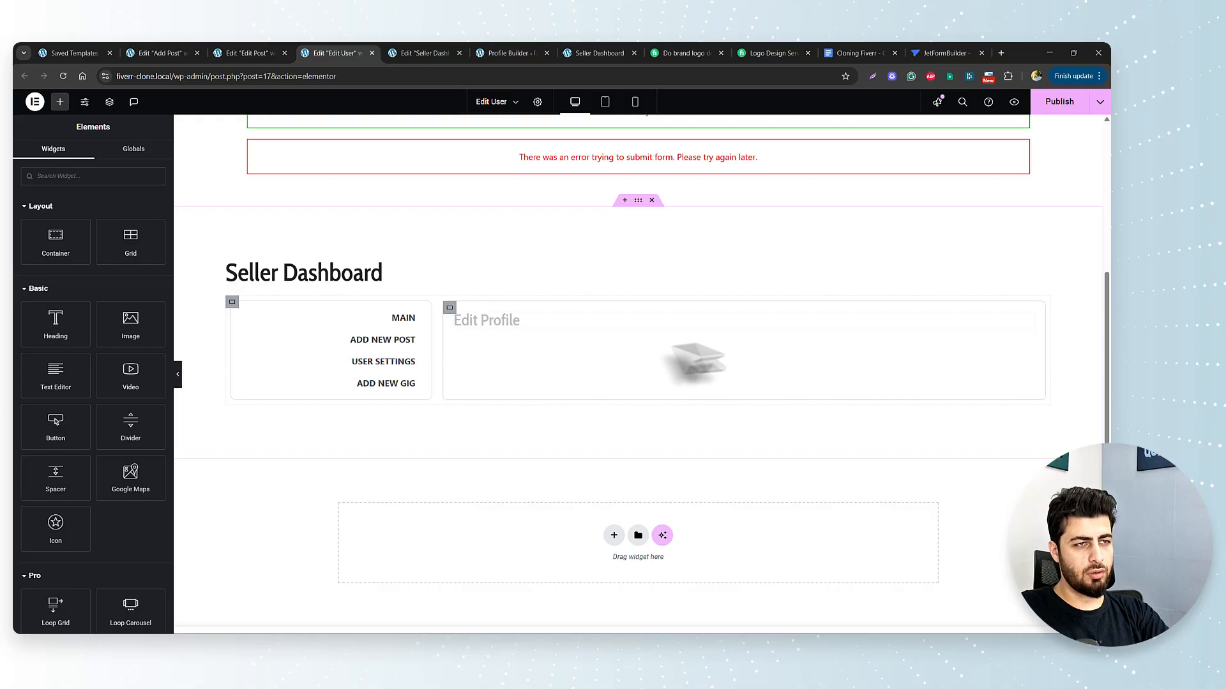
pyautogui.rightClick(494, 357)
pyautogui.click(527, 437)
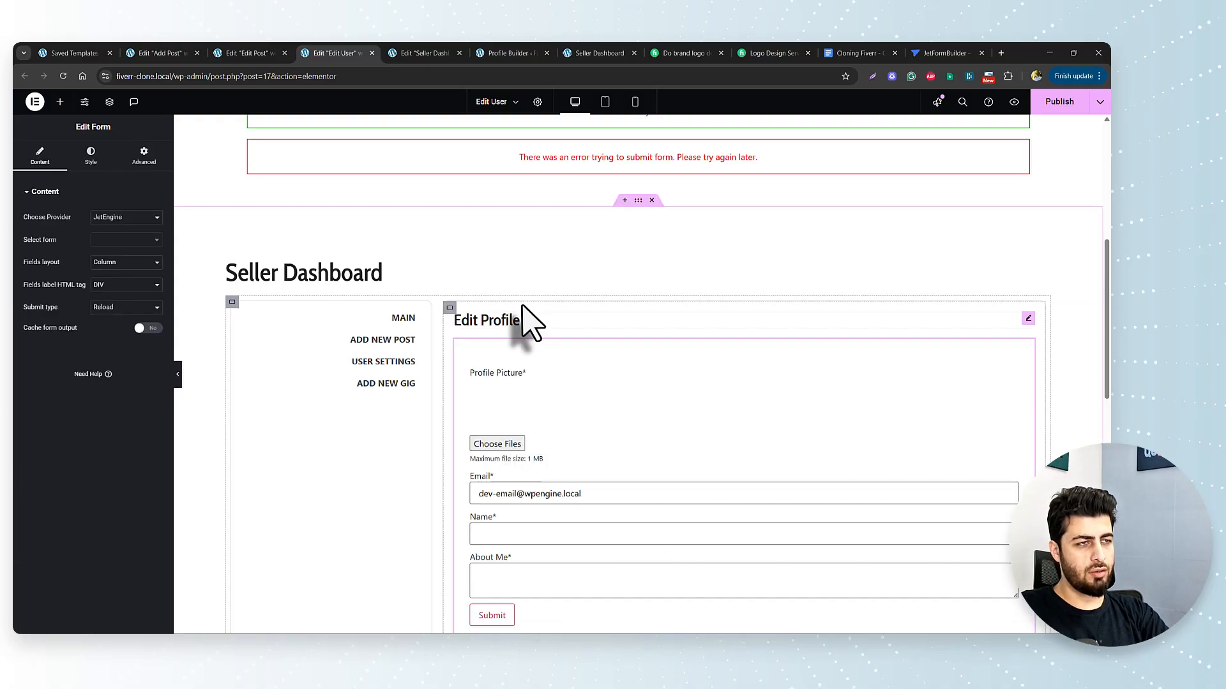
pyautogui.scroll(5, 447, 205)
pyautogui.click(652, 155)
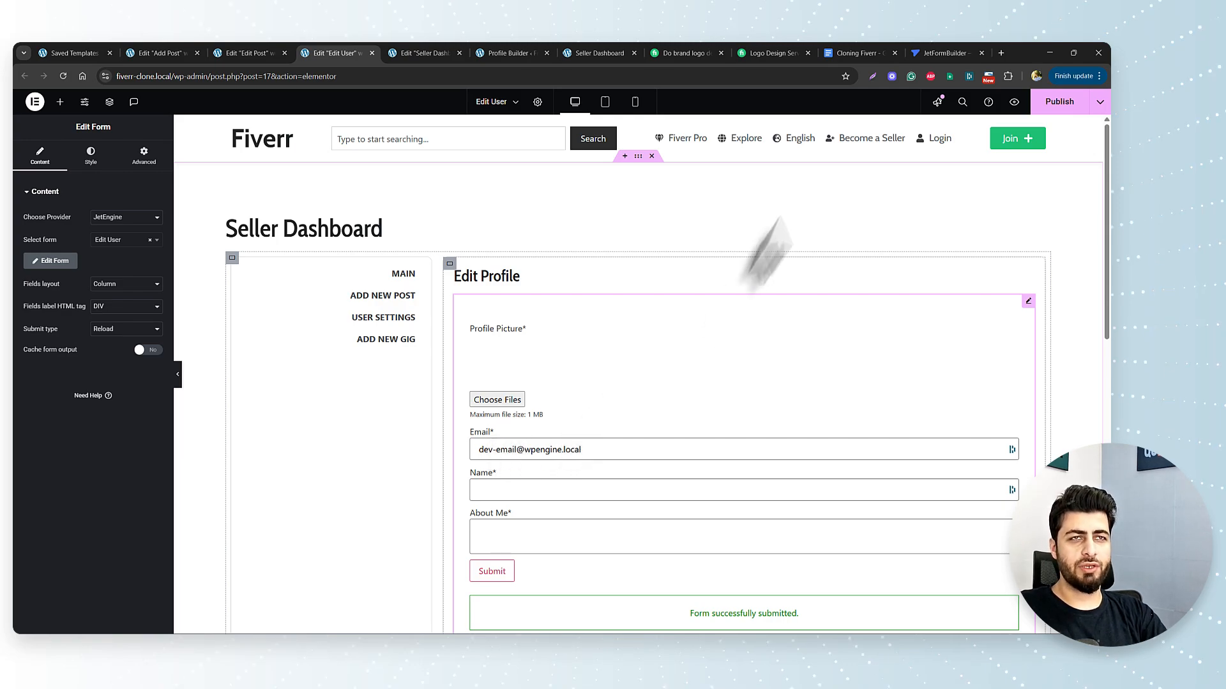
# Look briefly at the JetFormBuilder page and return to the form in the Edit User template
pyautogui.click(945, 53)
pyautogui.click(326, 53)
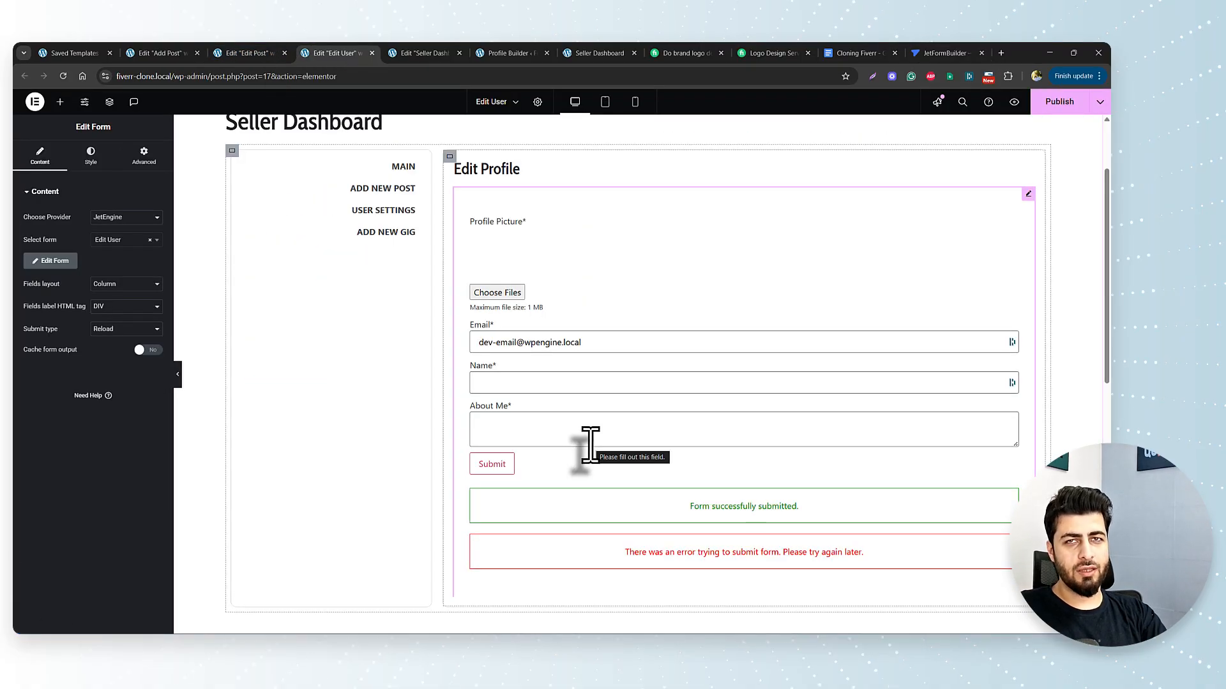
pyautogui.scroll(3, 590, 444)
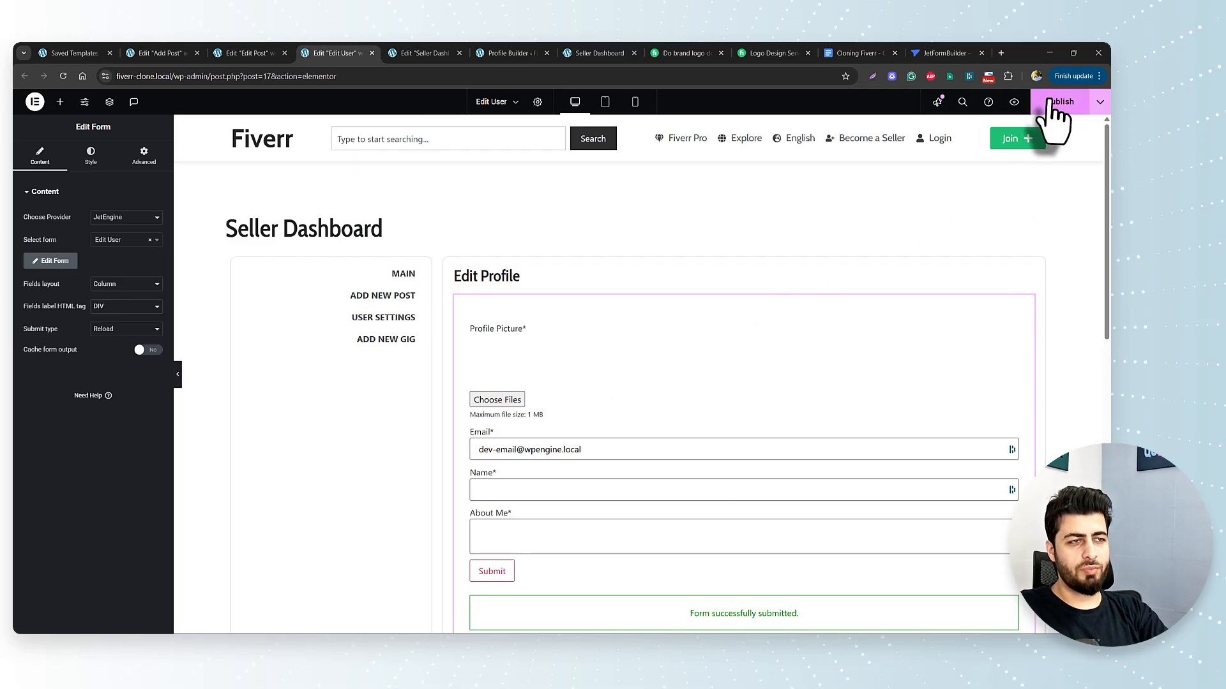
# Close the Edit User template and copy the Seller Dashboard template's main container to the end of the Edit Post template
pyautogui.click(372, 53)
pyautogui.click(270, 50)
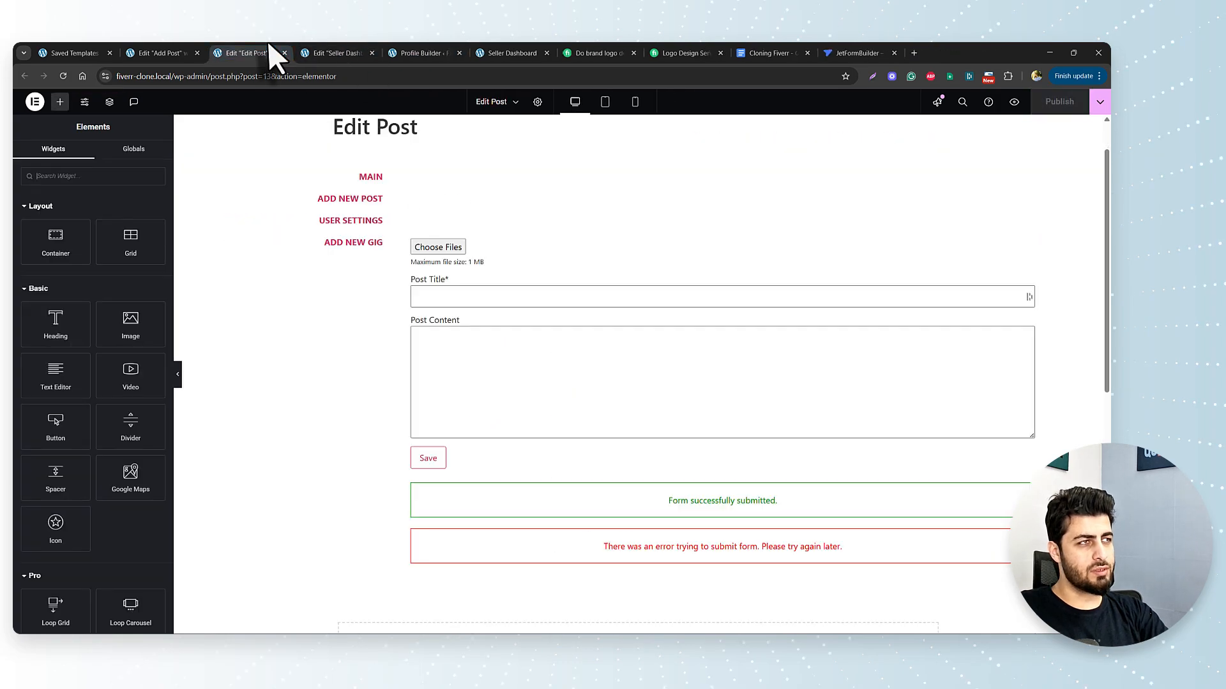
pyautogui.click(367, 53)
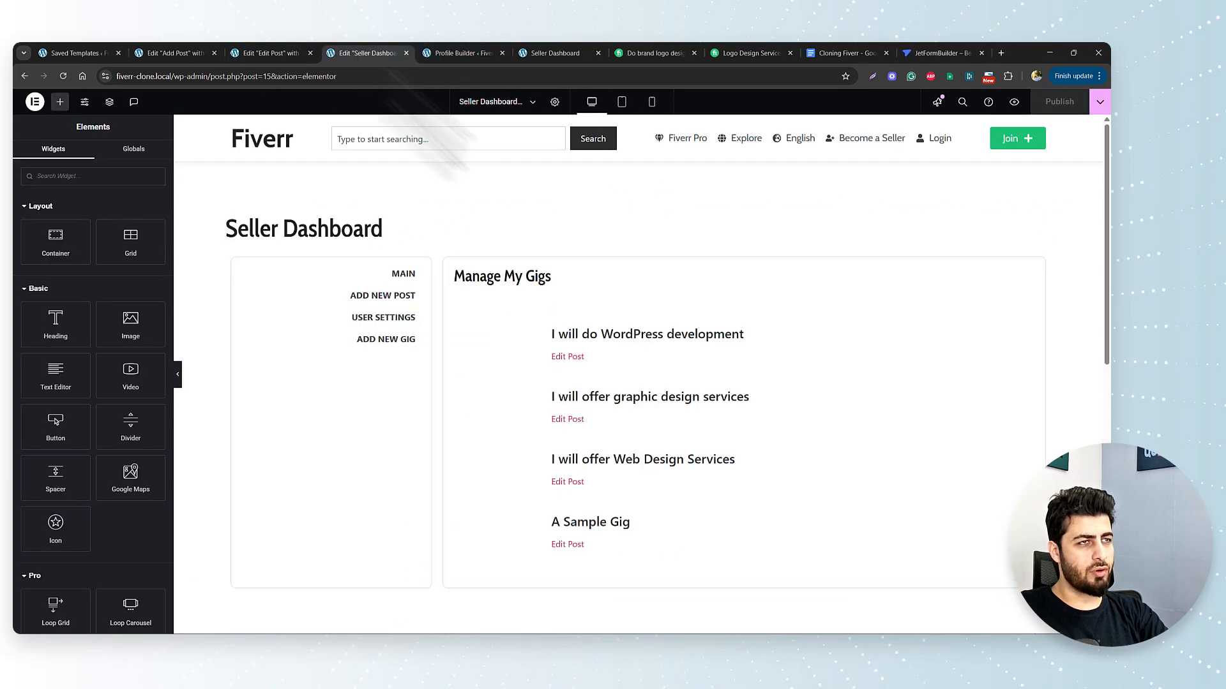
pyautogui.rightClick(632, 158)
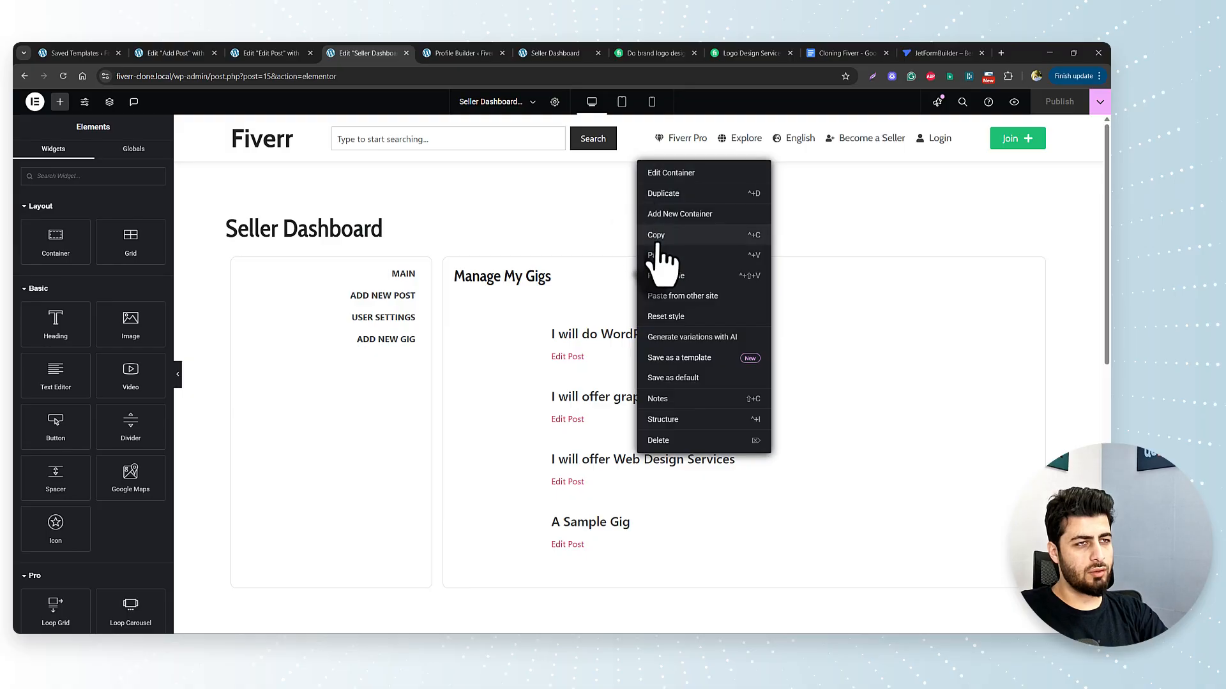
pyautogui.click(638, 233)
pyautogui.click(293, 50)
pyautogui.scroll(-5, 498, 421)
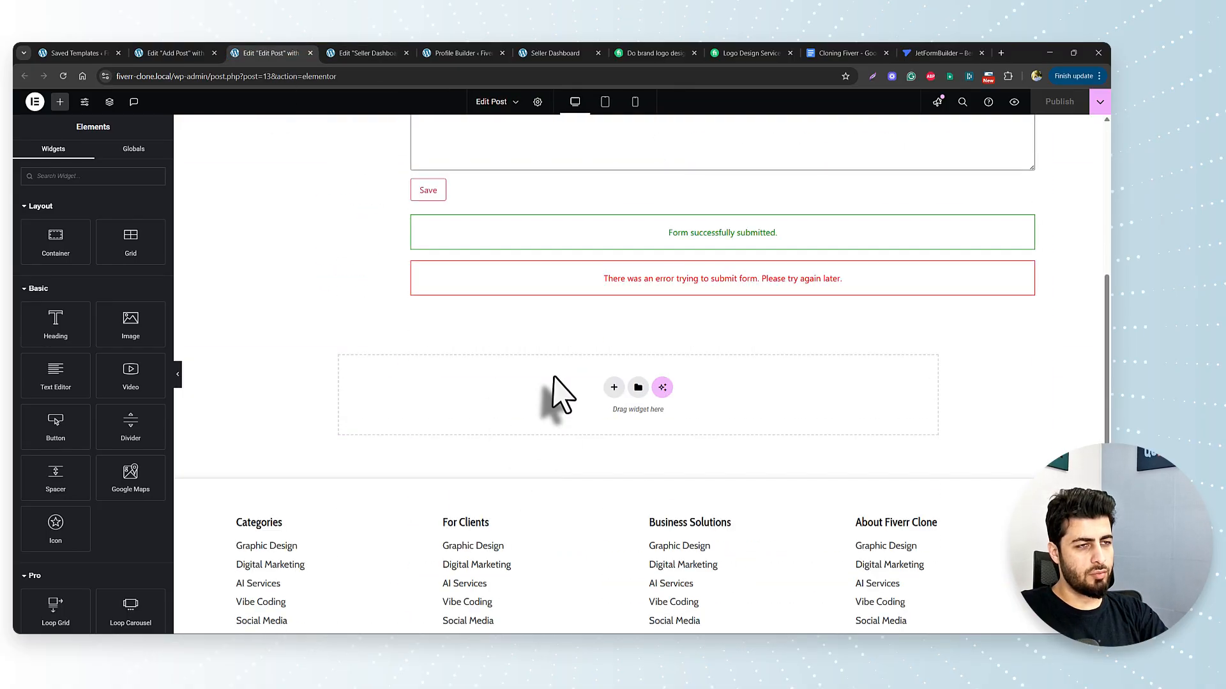
pyautogui.rightClick(557, 380)
pyautogui.click(574, 387)
# Copy the post editing form into the pasted container's Manage My Gigs area in the Edit Post template
pyautogui.scroll(5, 638, 319)
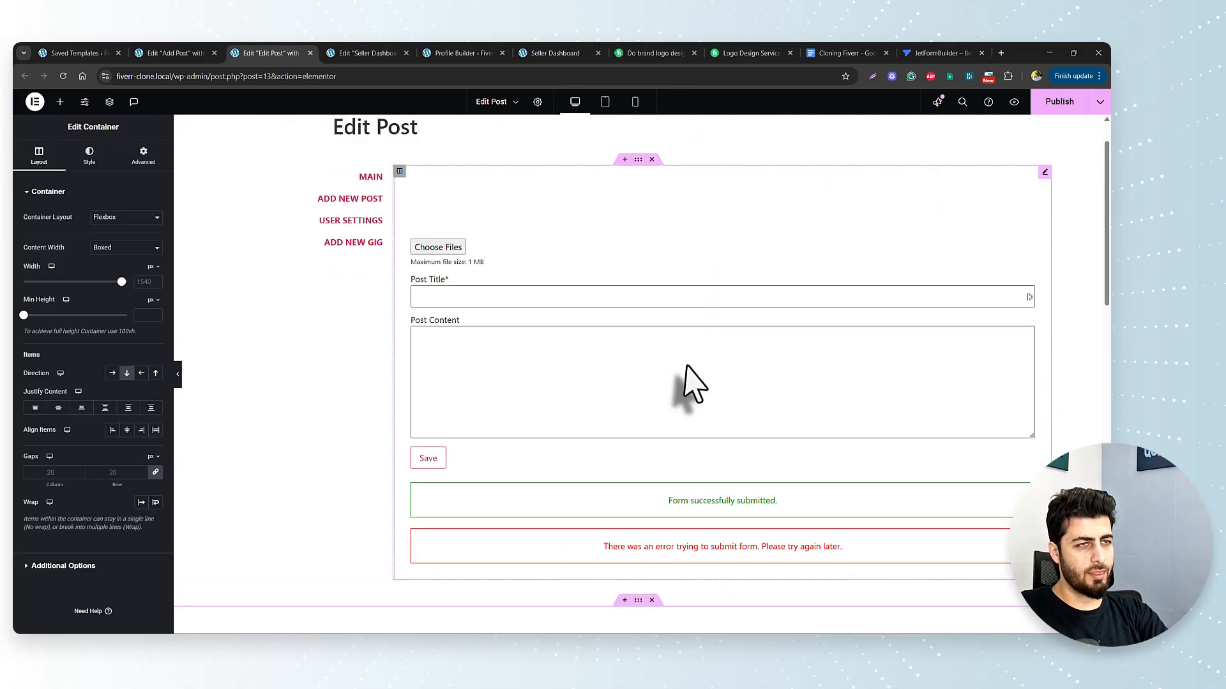
pyautogui.rightClick(1044, 227)
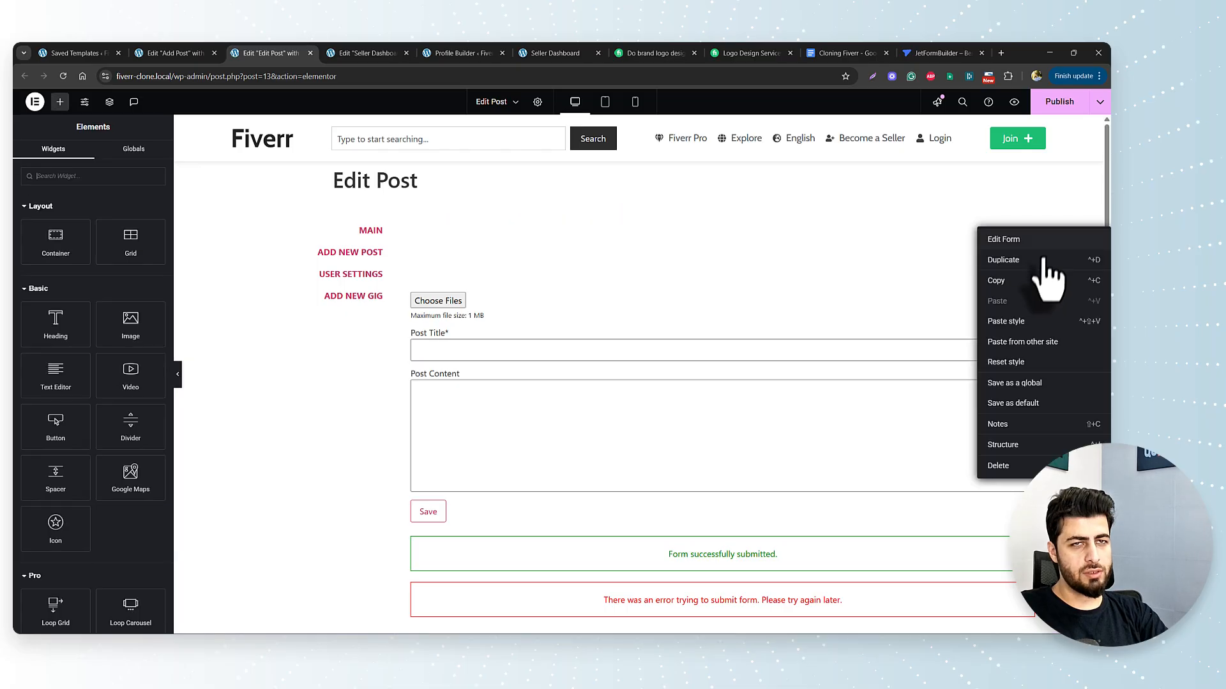
pyautogui.click(1016, 281)
pyautogui.scroll(-7, 821, 390)
pyautogui.scroll(-3, 829, 407)
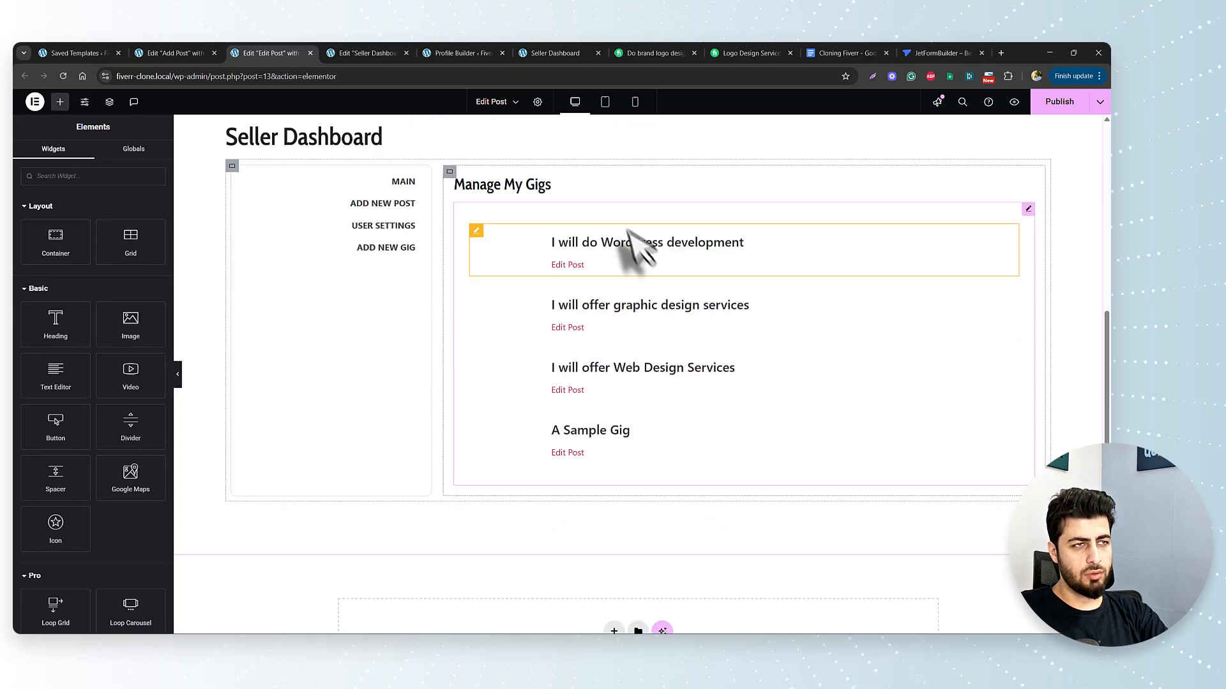
pyautogui.rightClick(613, 217)
pyautogui.click(664, 300)
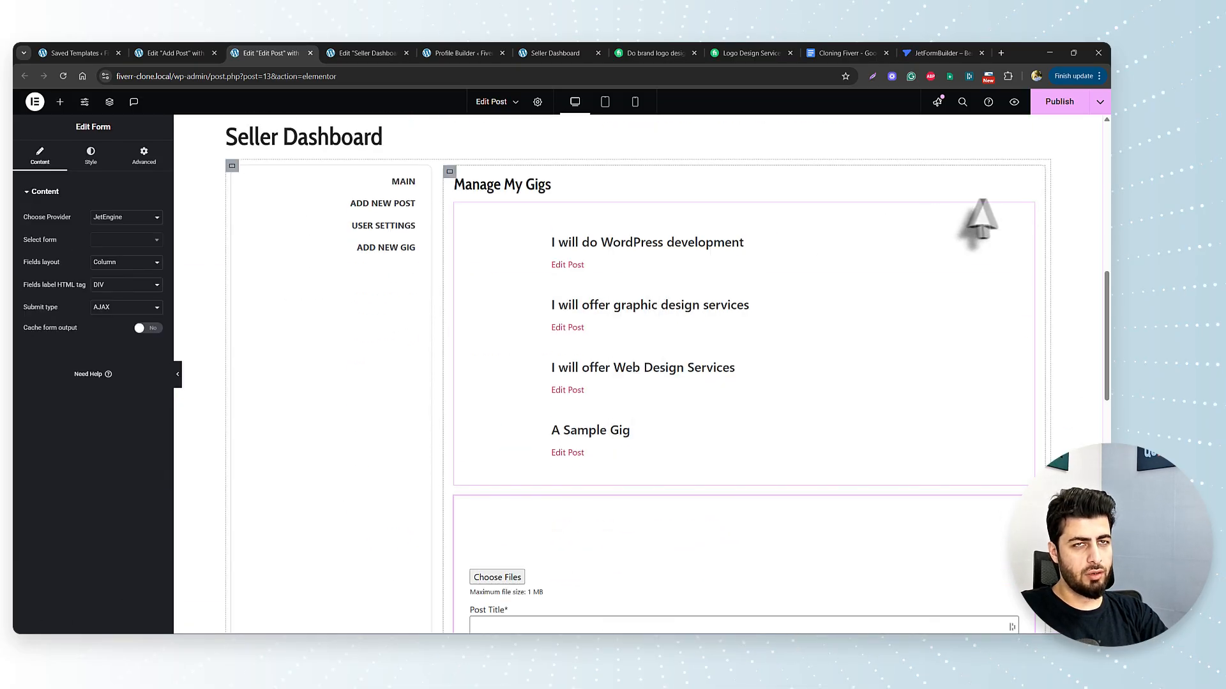
# Delete the gig listing grid above the post form and change the Manage My Gigs heading to "Edit Post"
pyautogui.rightClick(1028, 209)
pyautogui.click(1007, 447)
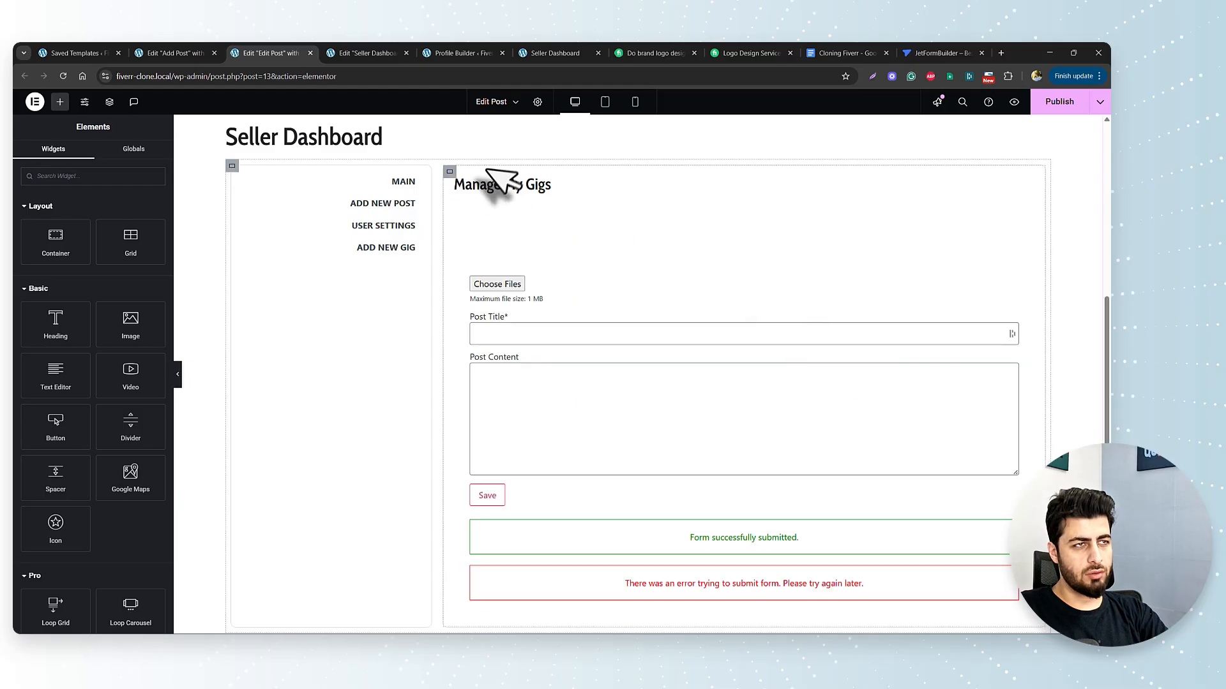
pyautogui.click(498, 186)
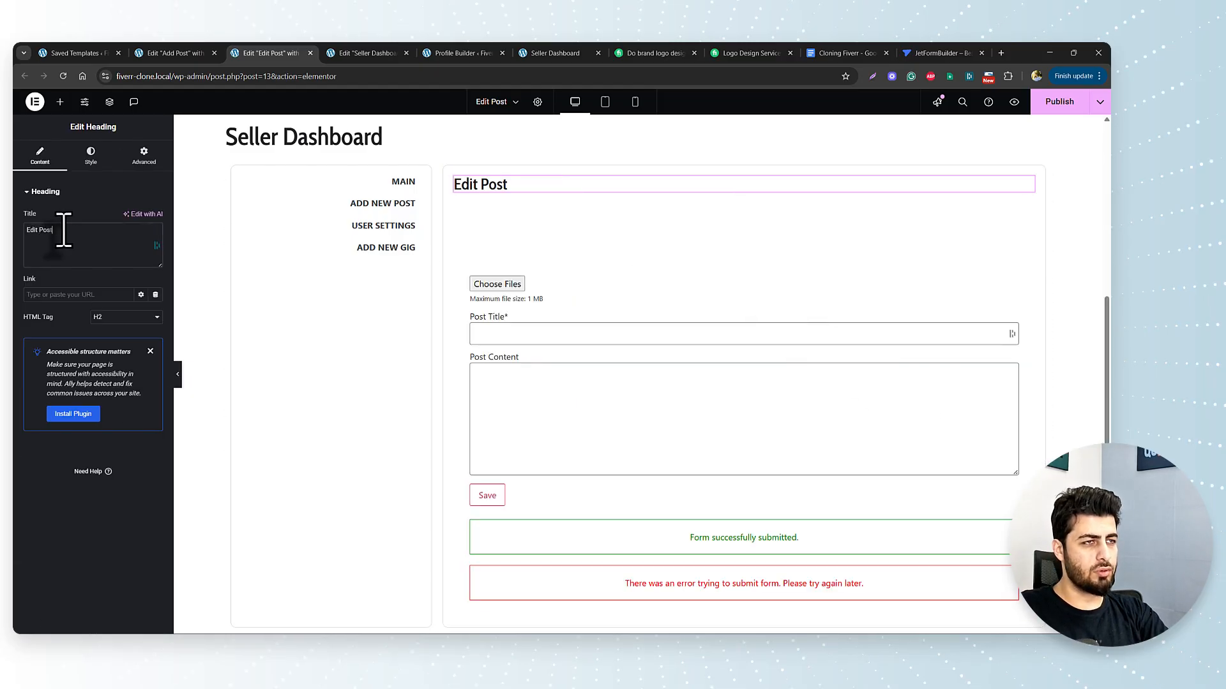
# Delete the original menu and form section of the Edit Post template and set the page layout to Elementor Full Width
pyautogui.scroll(10, 632, 369)
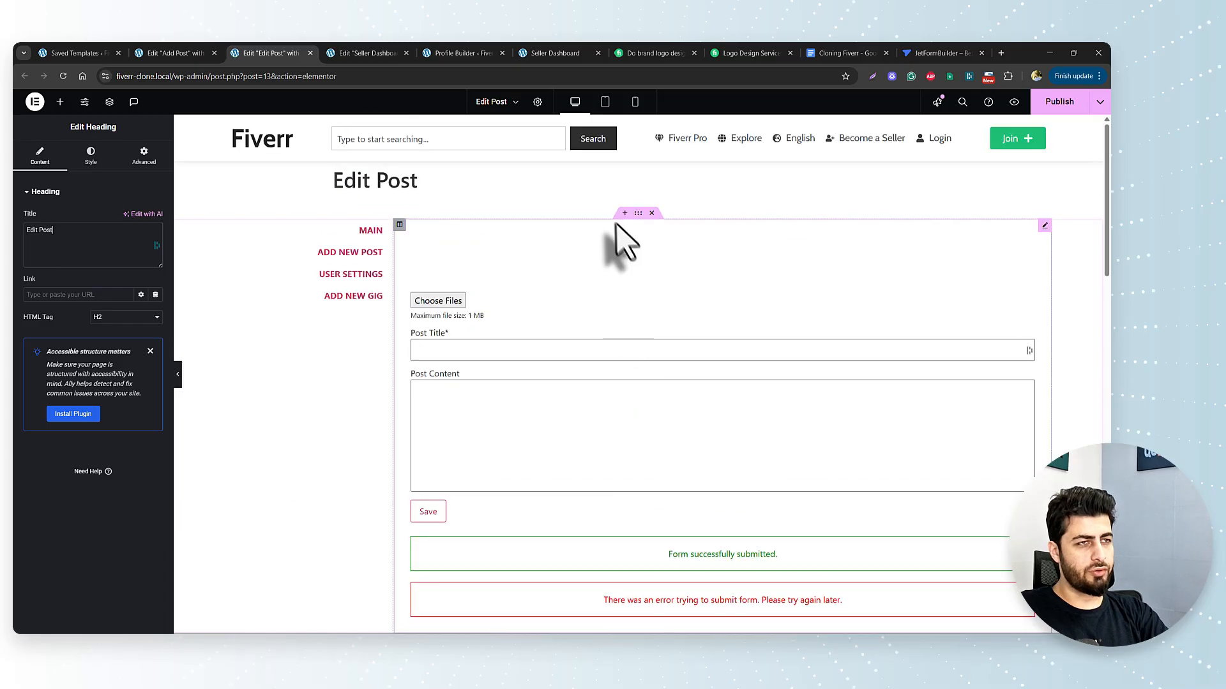
pyautogui.click(651, 213)
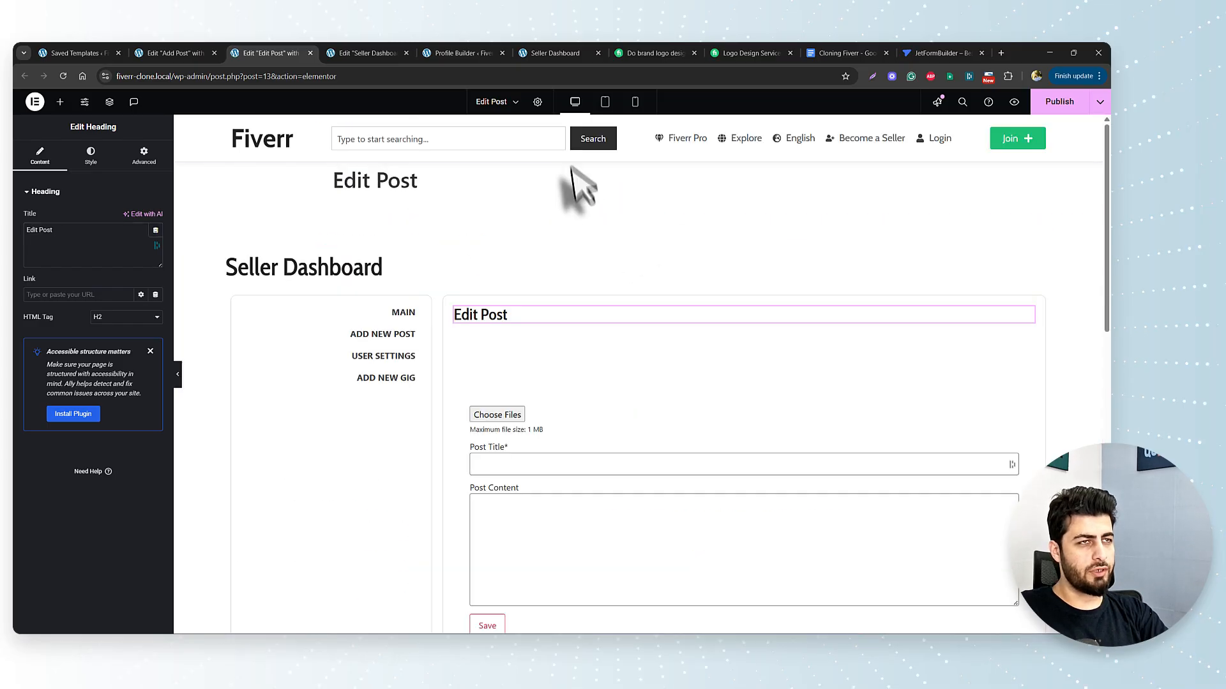
pyautogui.click(537, 104)
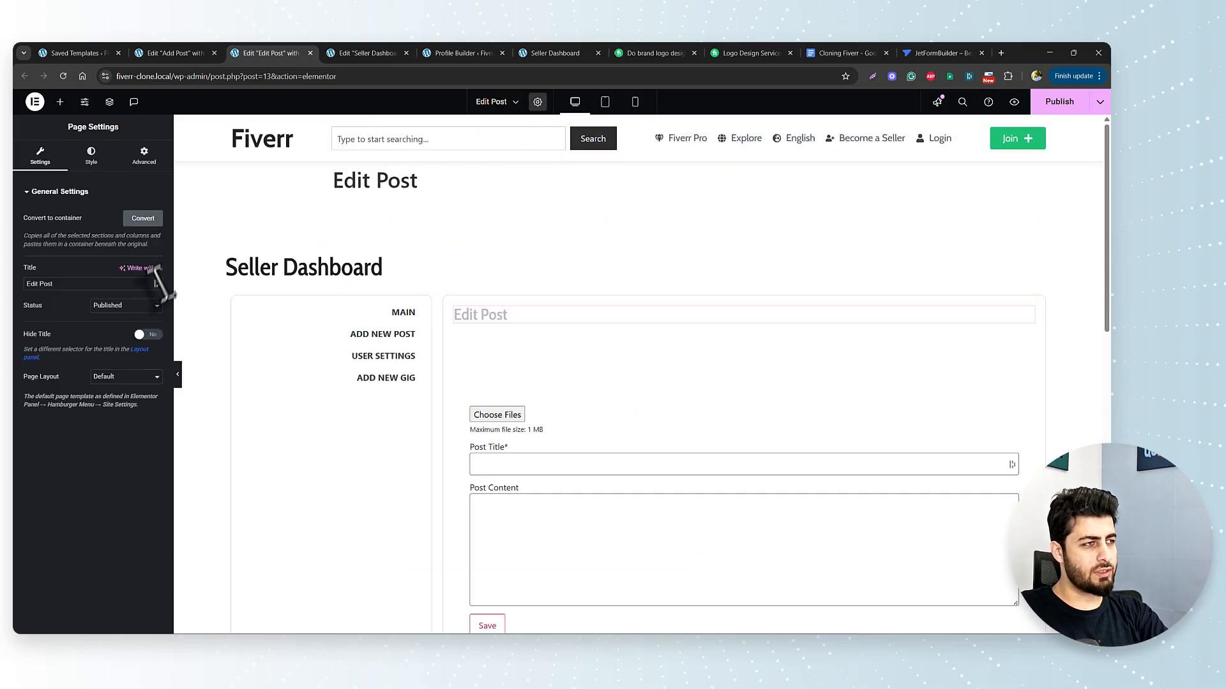
pyautogui.click(117, 378)
pyautogui.click(130, 417)
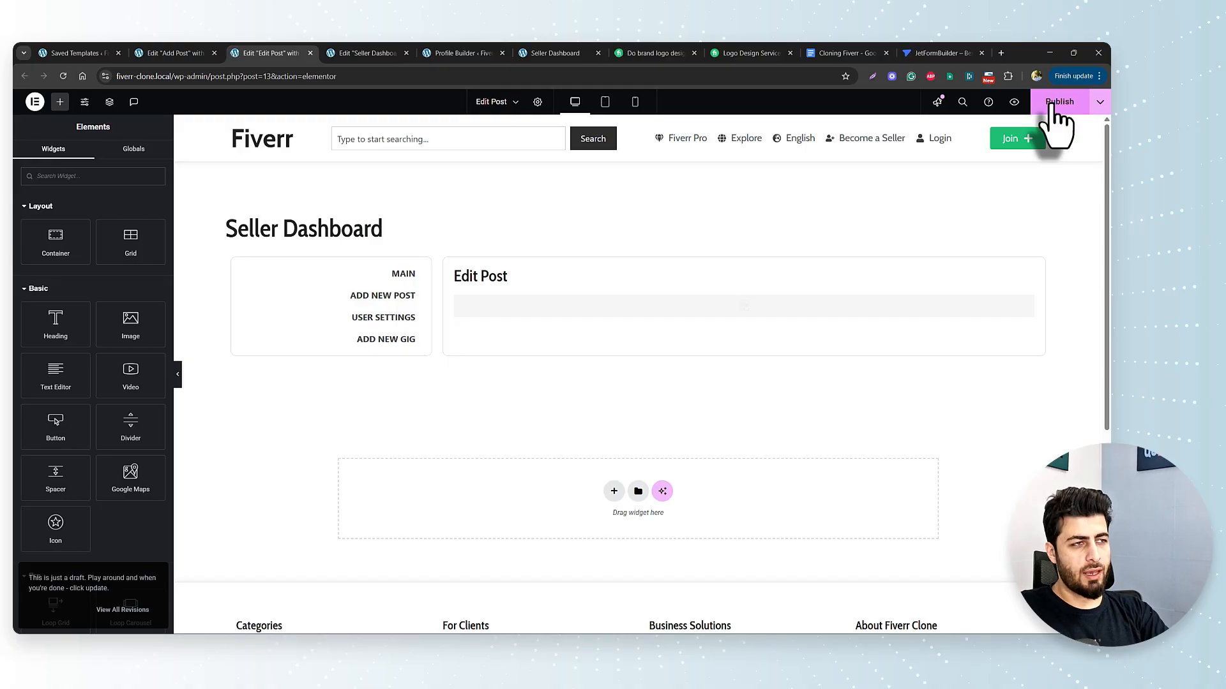
# Publish the Edit Post template, close it and show the Add Post template
pyautogui.click(1055, 118)
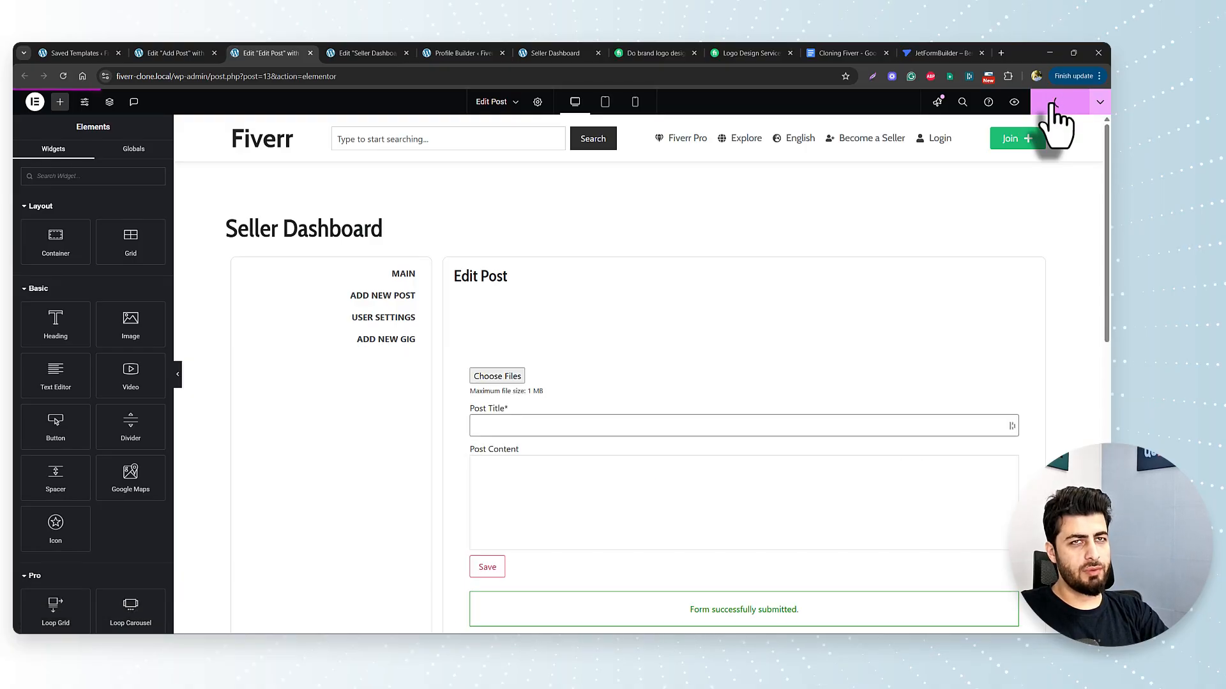
pyautogui.click(310, 54)
pyautogui.click(182, 56)
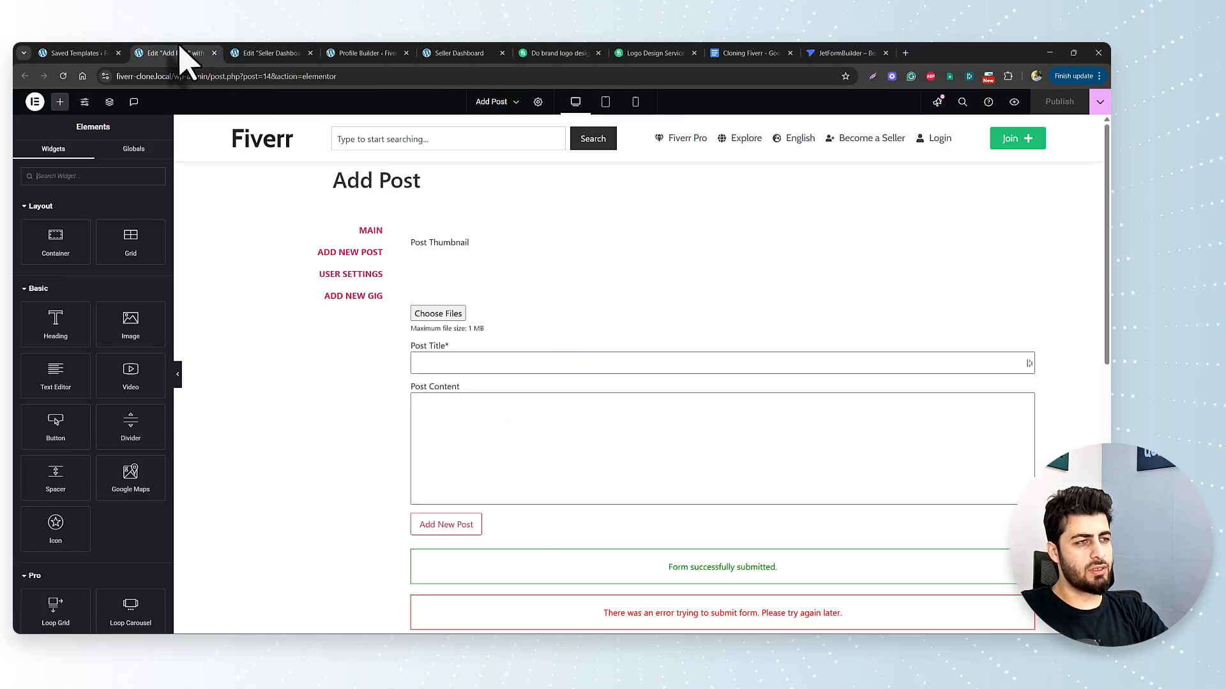
# Copy the Seller Dashboard template's main container and paste it below the existing content of the Add Post template
pyautogui.click(255, 54)
pyautogui.rightClick(641, 161)
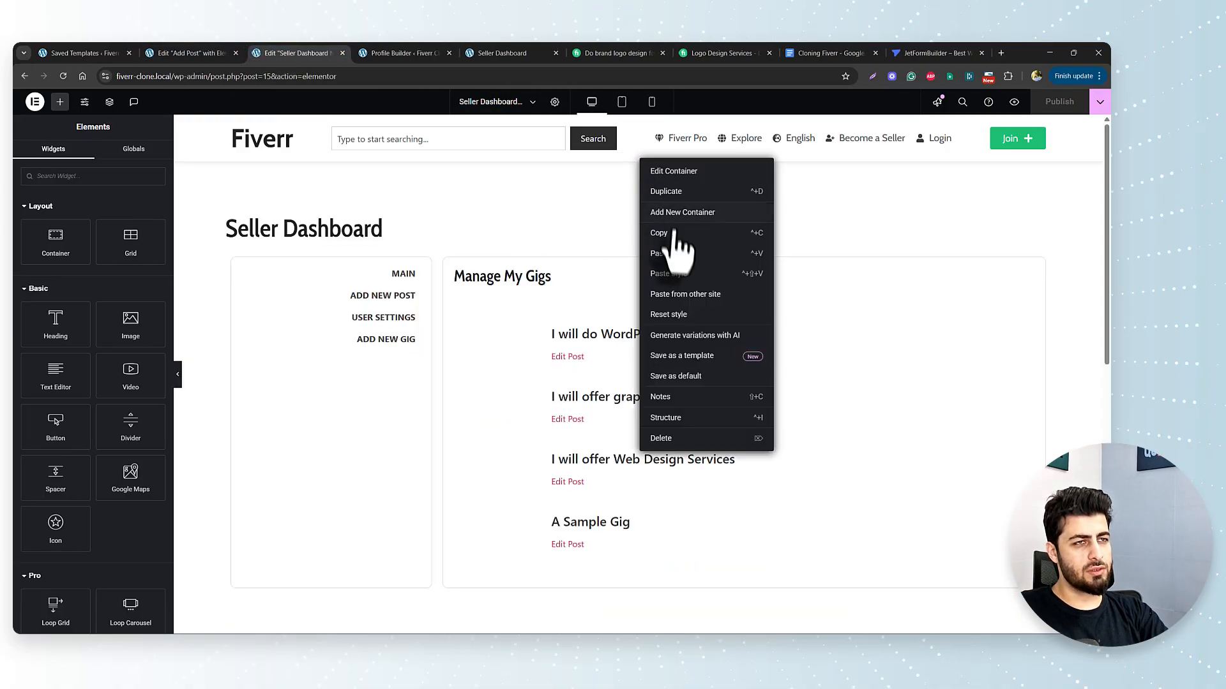
pyautogui.click(675, 233)
pyautogui.click(182, 53)
pyautogui.scroll(-1, 535, 390)
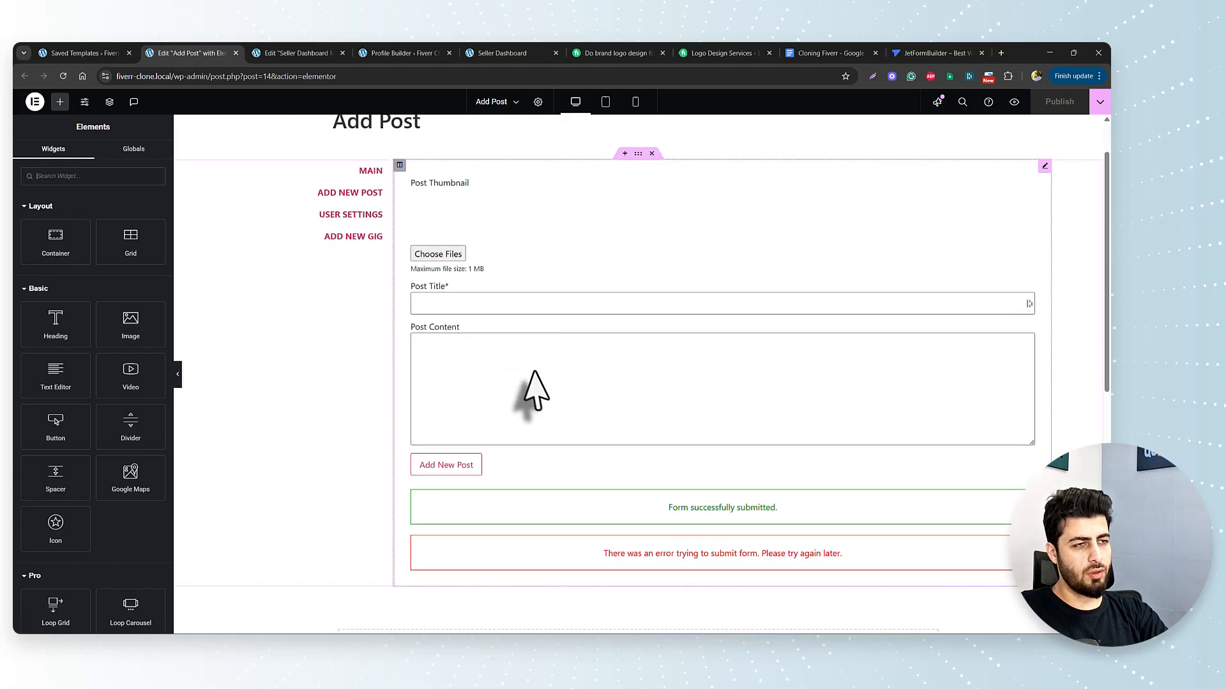
pyautogui.scroll(-8, 536, 390)
pyautogui.rightClick(498, 174)
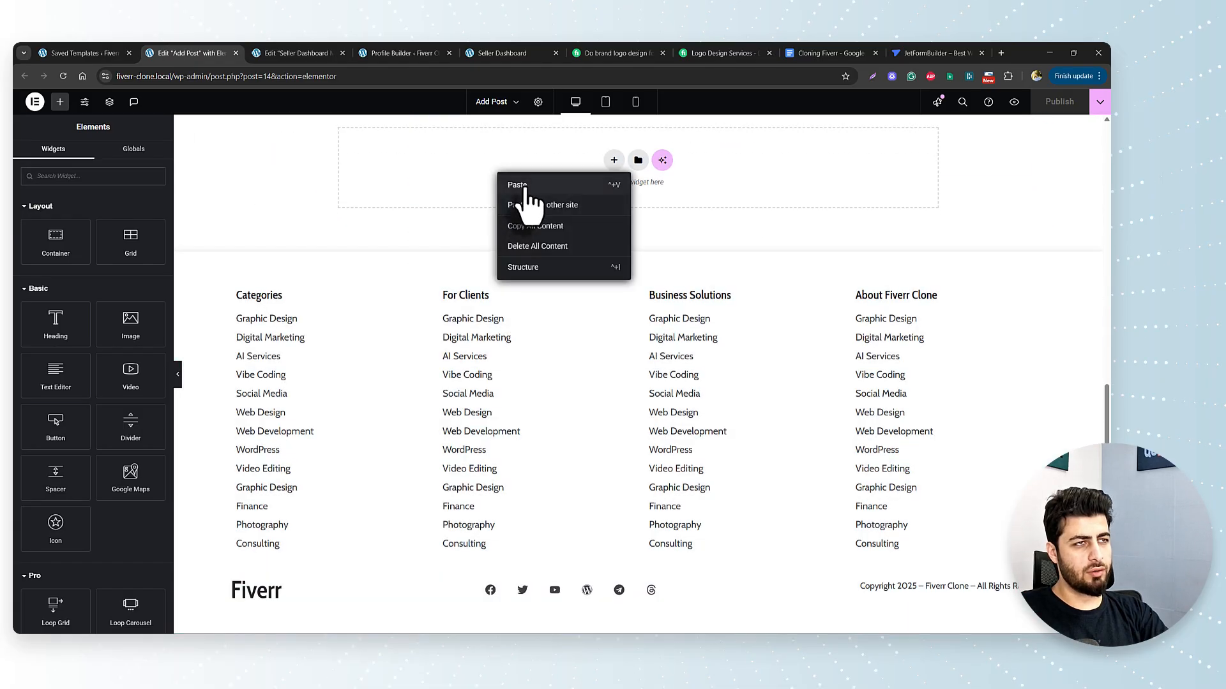
pyautogui.click(525, 186)
# Copy the post submission form into the pasted container's Manage My Gigs area in the Add Post template
pyautogui.scroll(4, 597, 306)
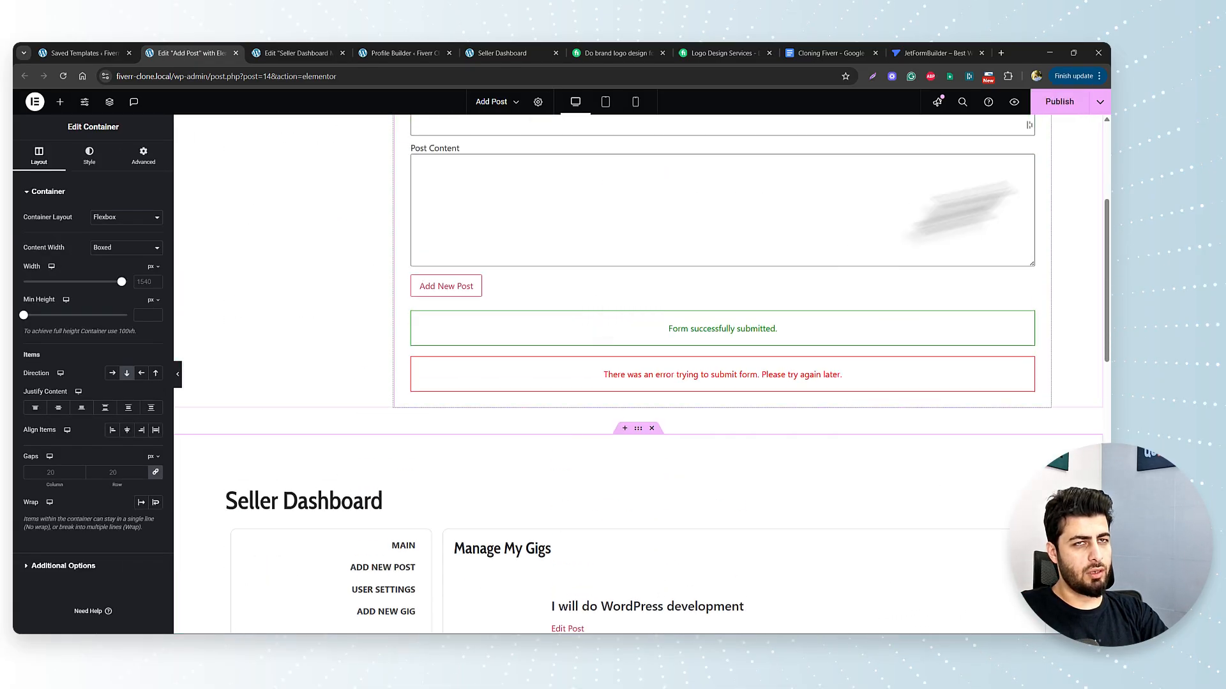
pyautogui.scroll(4, 1034, 247)
pyautogui.rightClick(1041, 234)
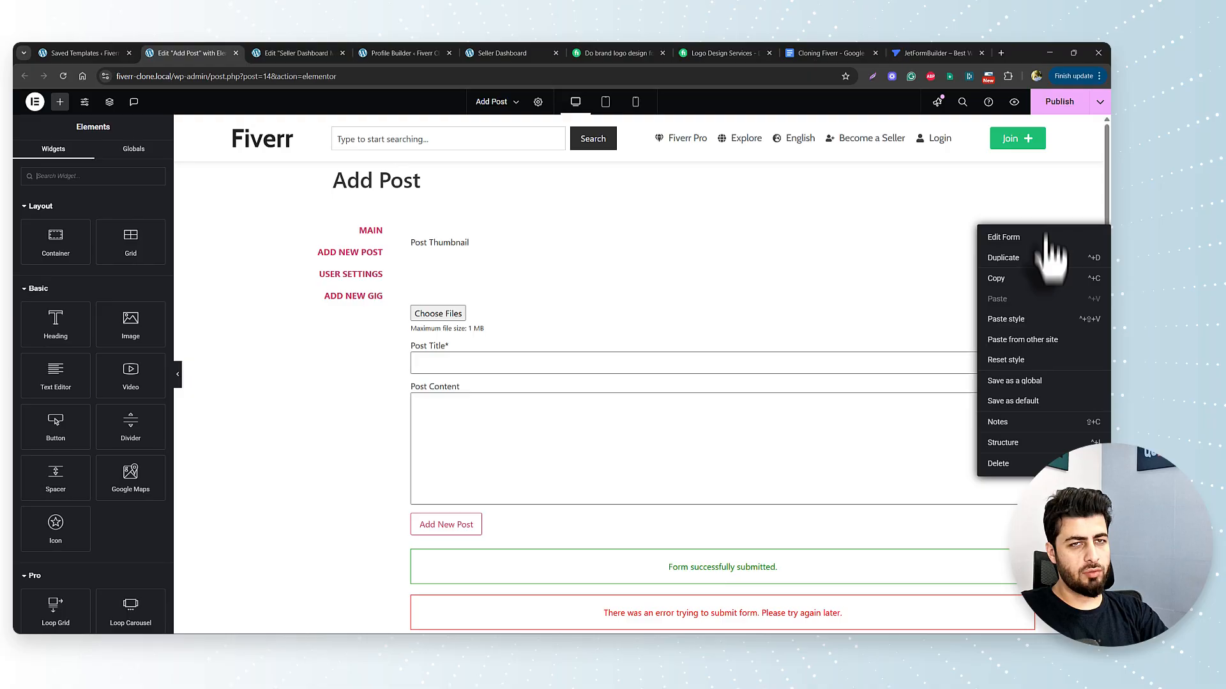
pyautogui.click(1006, 280)
pyautogui.scroll(-8, 893, 339)
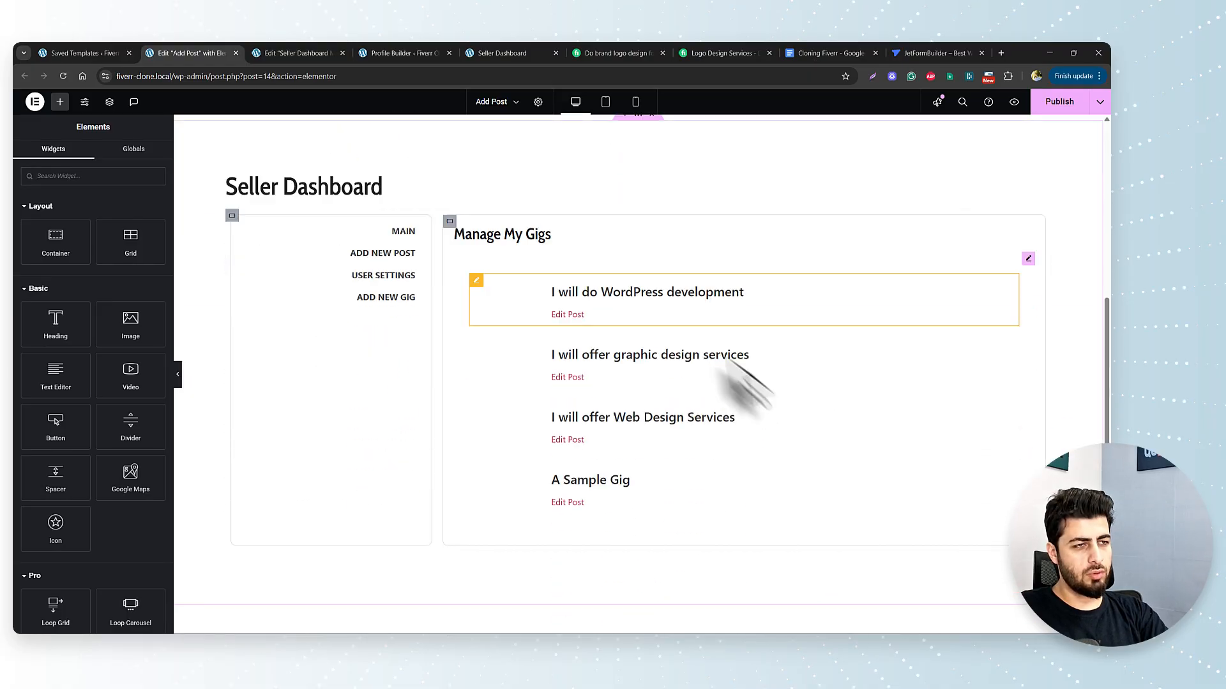
pyautogui.rightClick(641, 226)
pyautogui.click(693, 299)
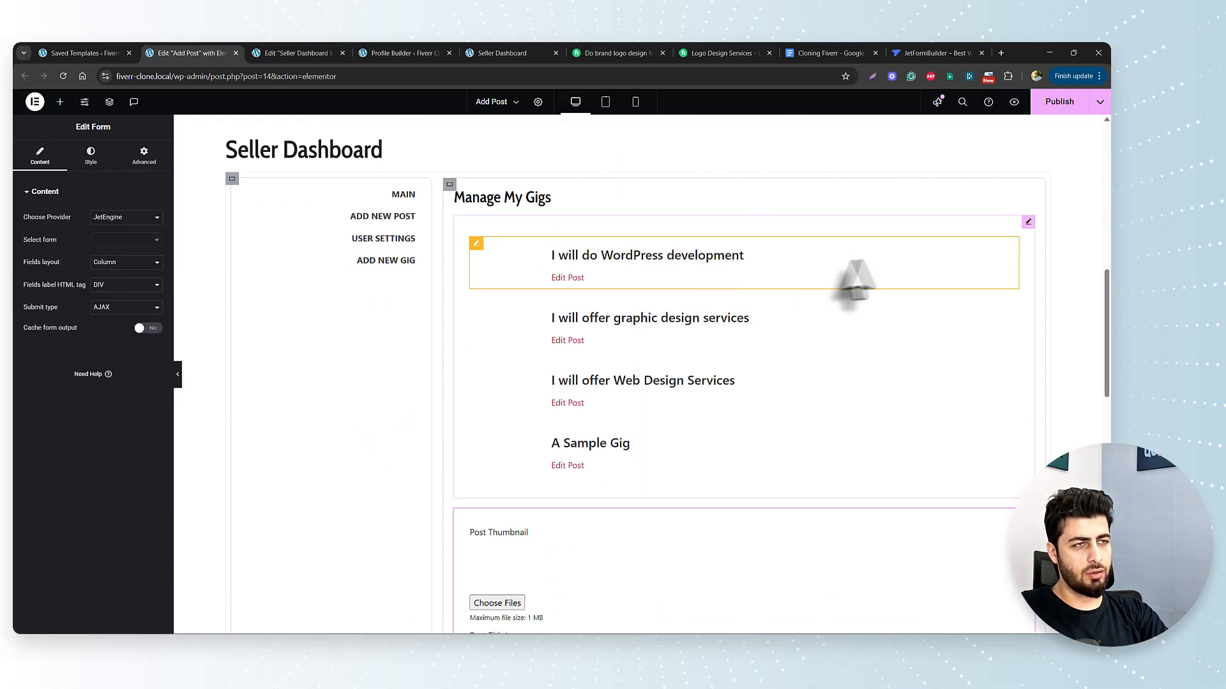
# Delete the gig listing grid above the copied form and change the Manage My Gigs heading to "Add New Post"
pyautogui.rightClick(1025, 221)
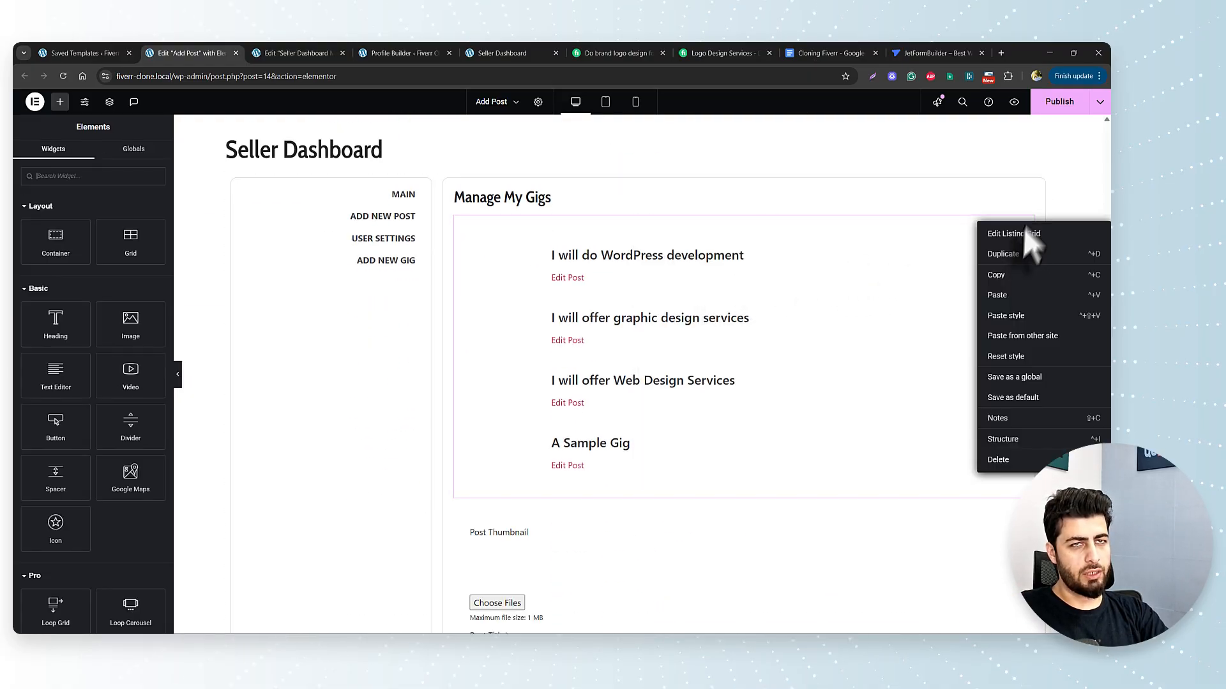
pyautogui.click(998, 460)
pyautogui.click(514, 198)
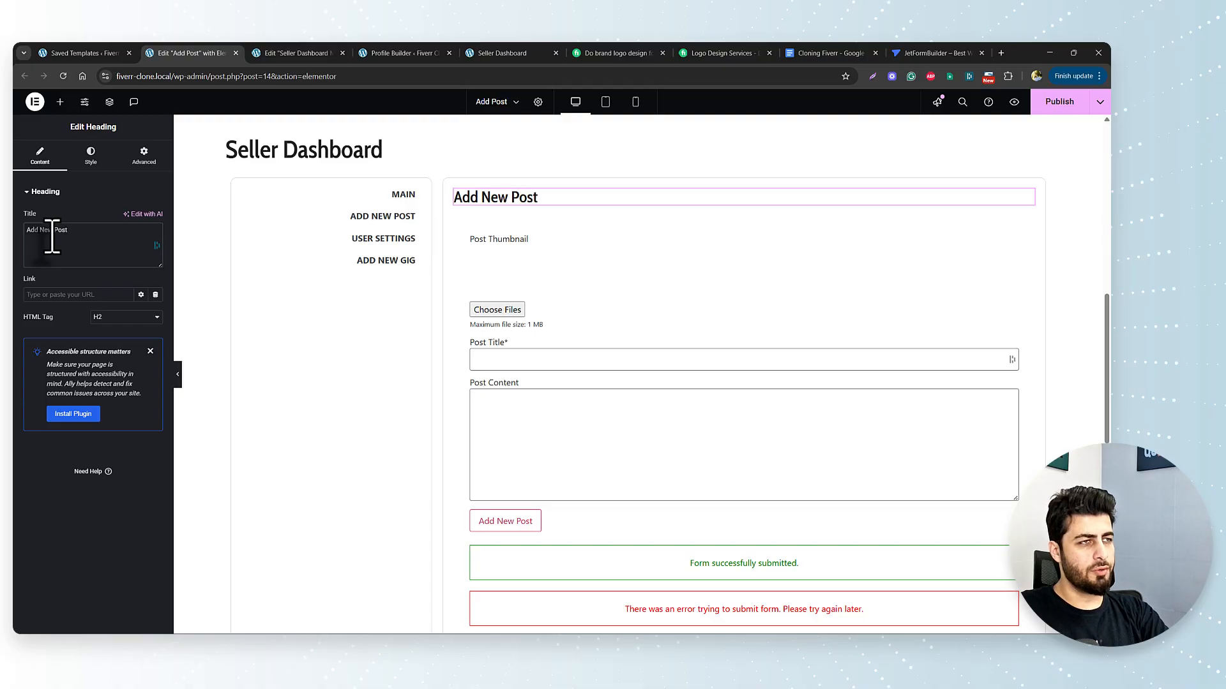
# Delete the Add Post template's original menu and form section and switch to a page layout without the default page title
pyautogui.scroll(10, 506, 397)
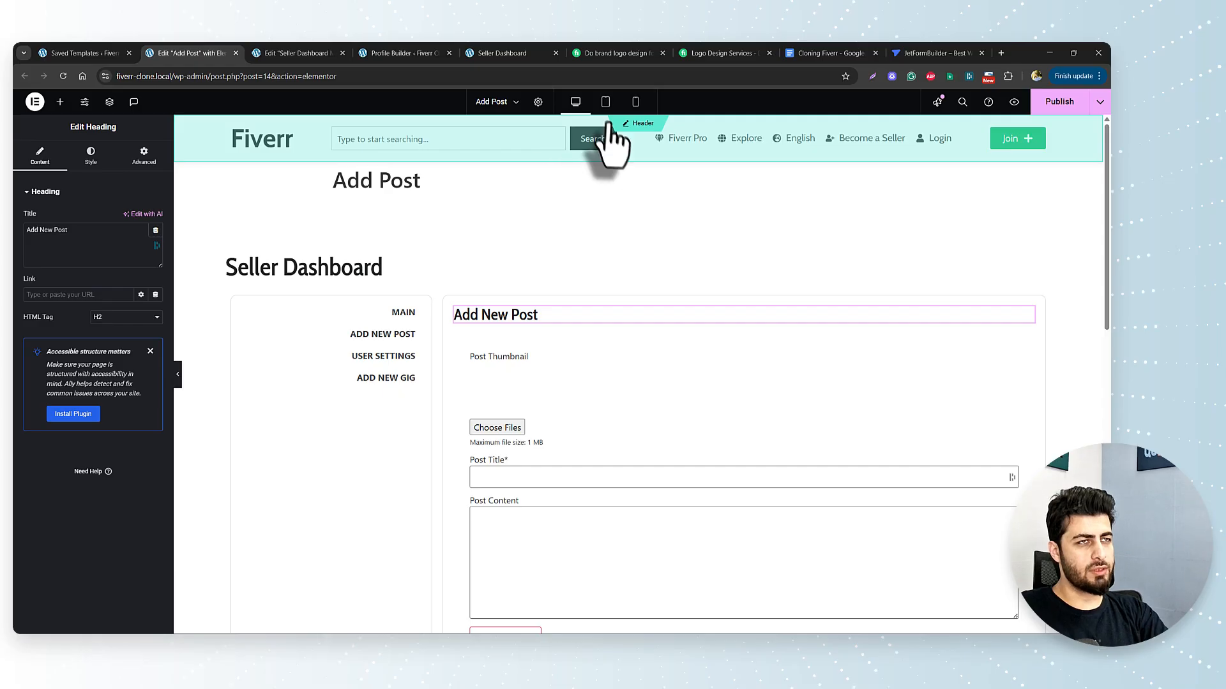
pyautogui.click(538, 104)
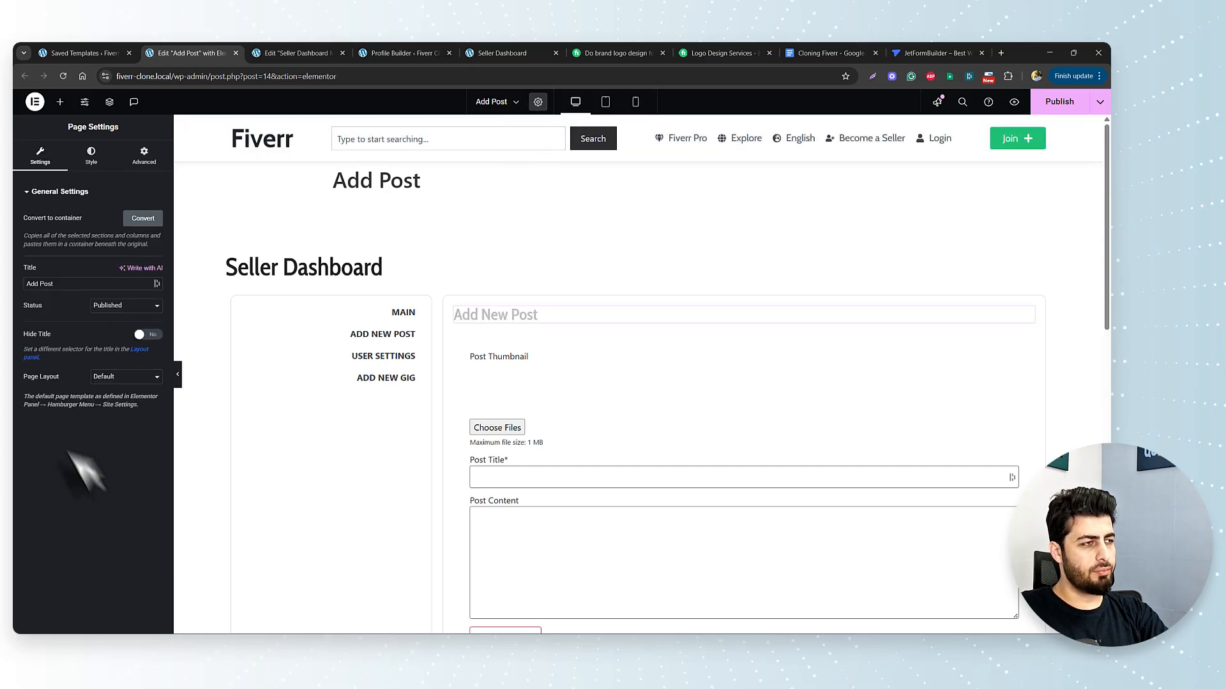
pyautogui.click(113, 382)
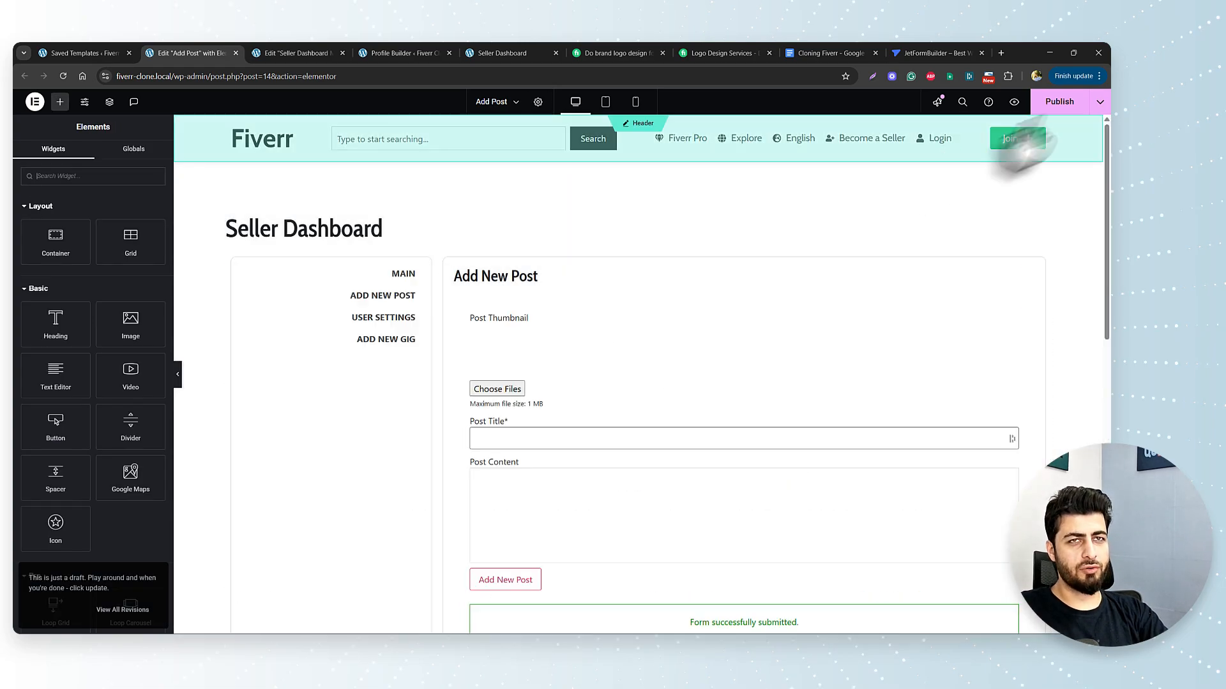
# Publish the Add Post template and close both the Add Post and Seller Dashboard editors
pyautogui.click(1068, 104)
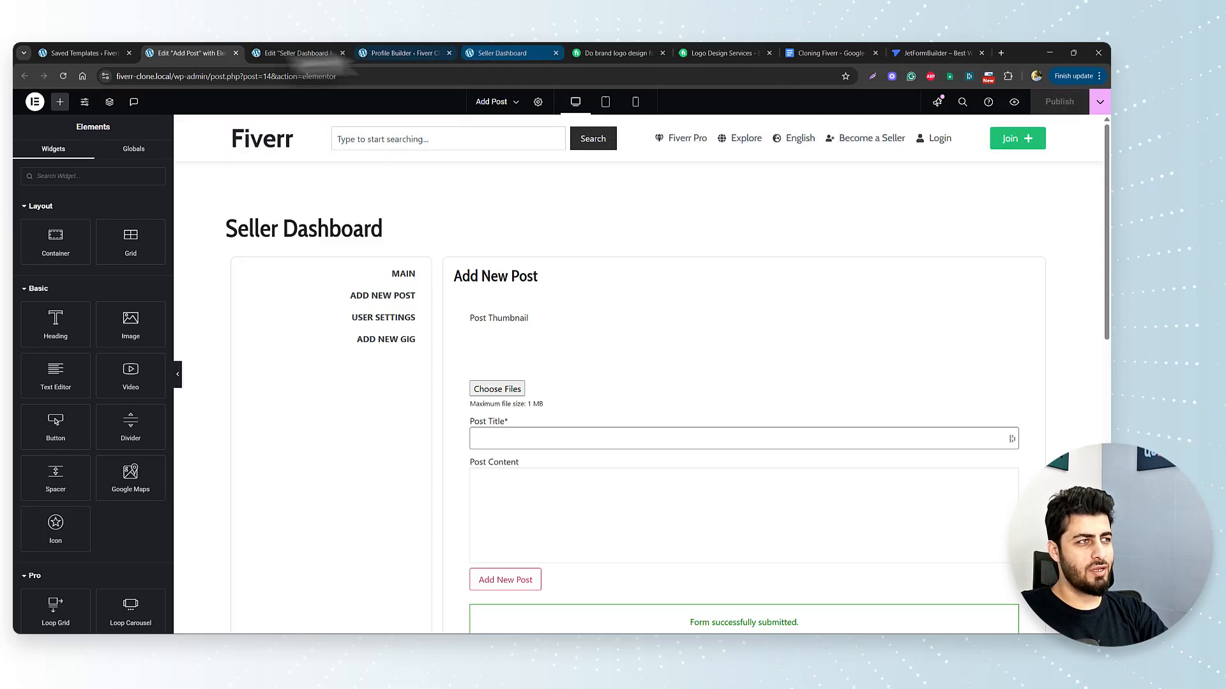
pyautogui.click(236, 53)
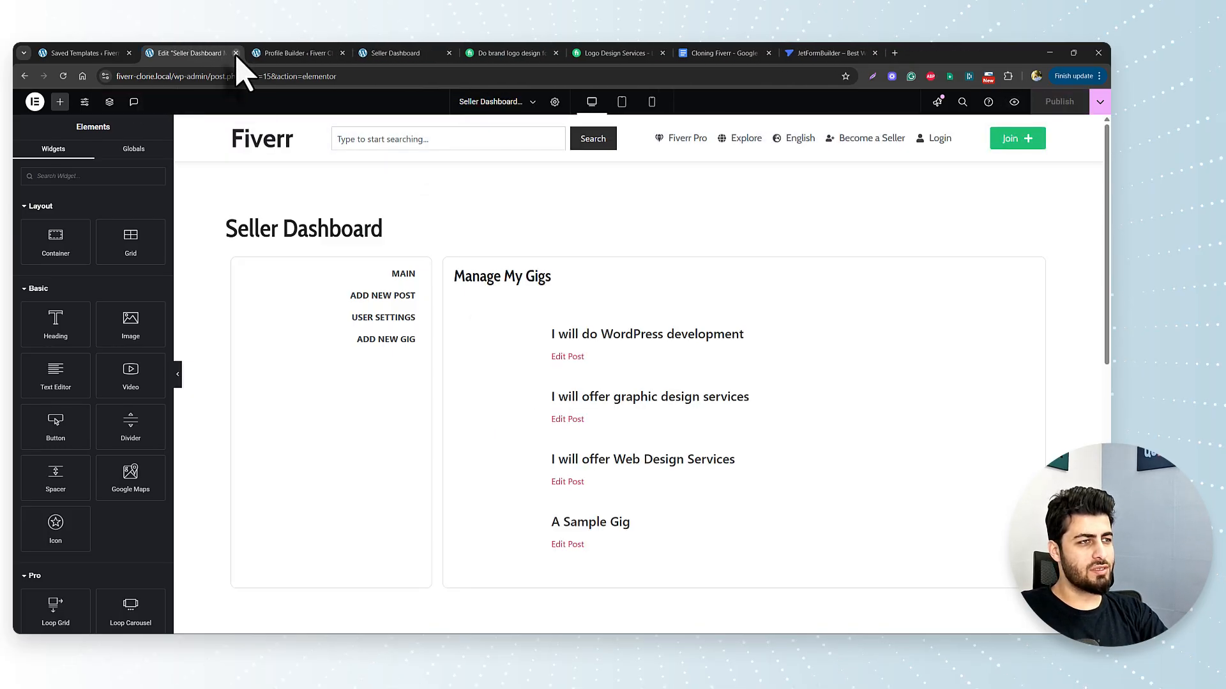
pyautogui.click(236, 53)
# Review the live seller dashboard's main account page with its gig list, plus the Add New Post and Add New Gig pages
pyautogui.click(274, 54)
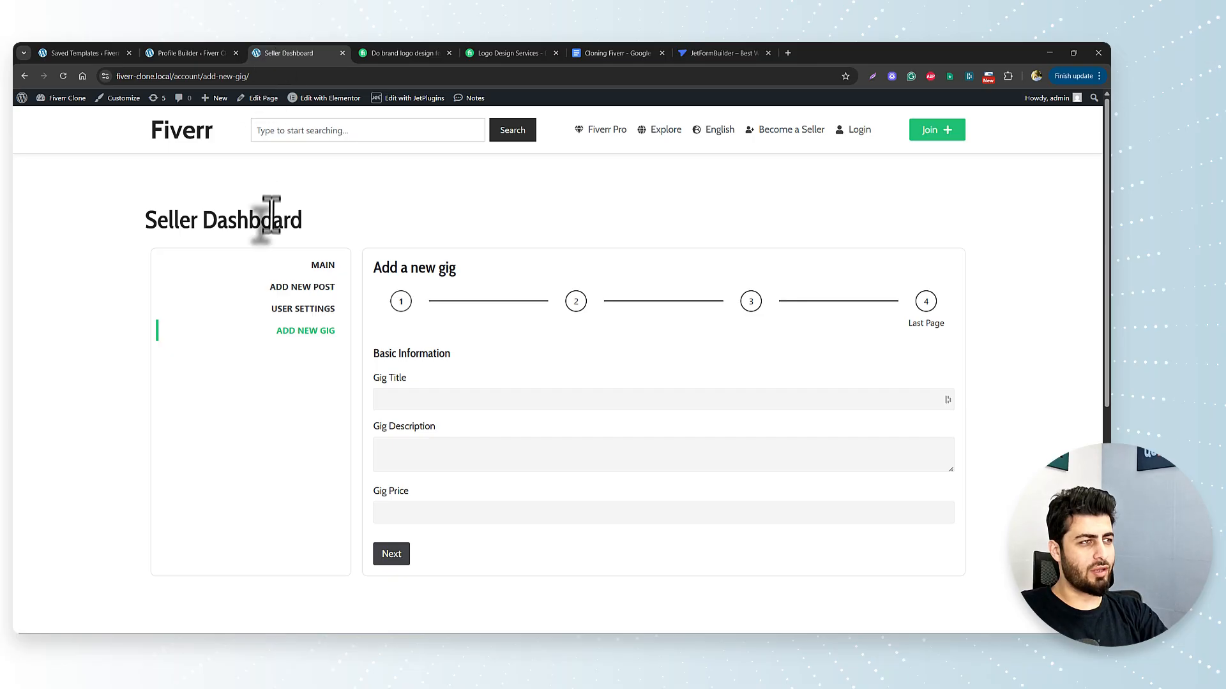
pyautogui.moveTo(203, 77); pyautogui.dragTo(340, 75)
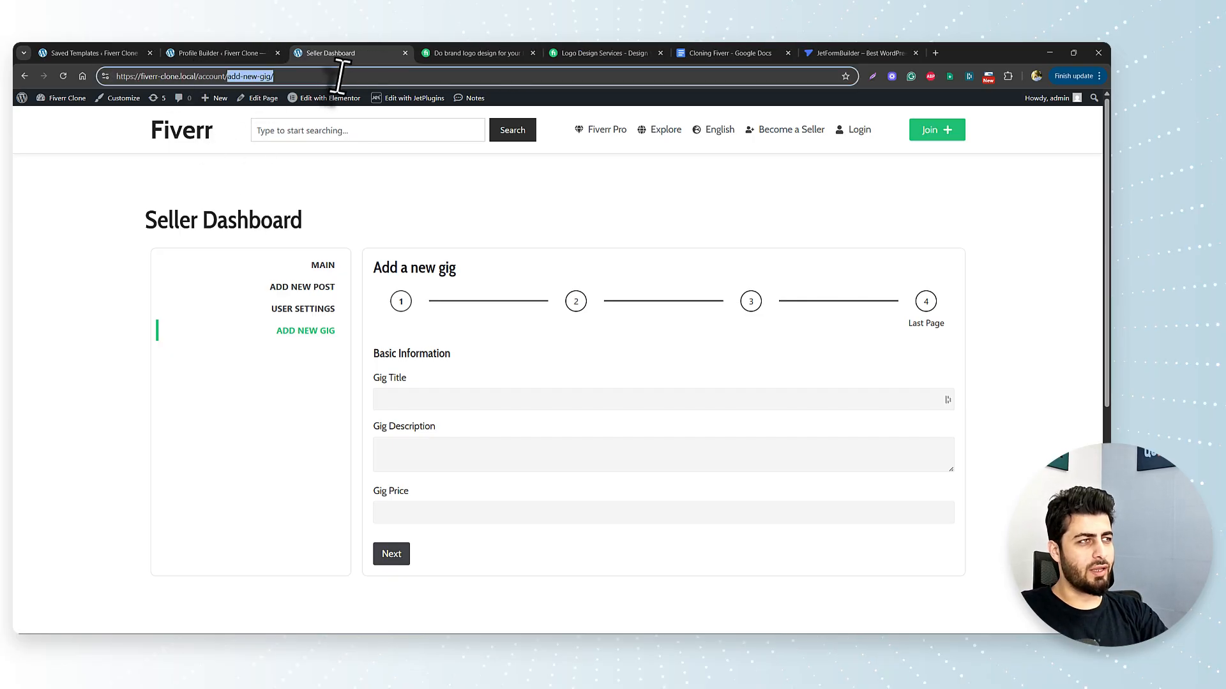
pyautogui.press('BackSpace')
pyautogui.press('Return')
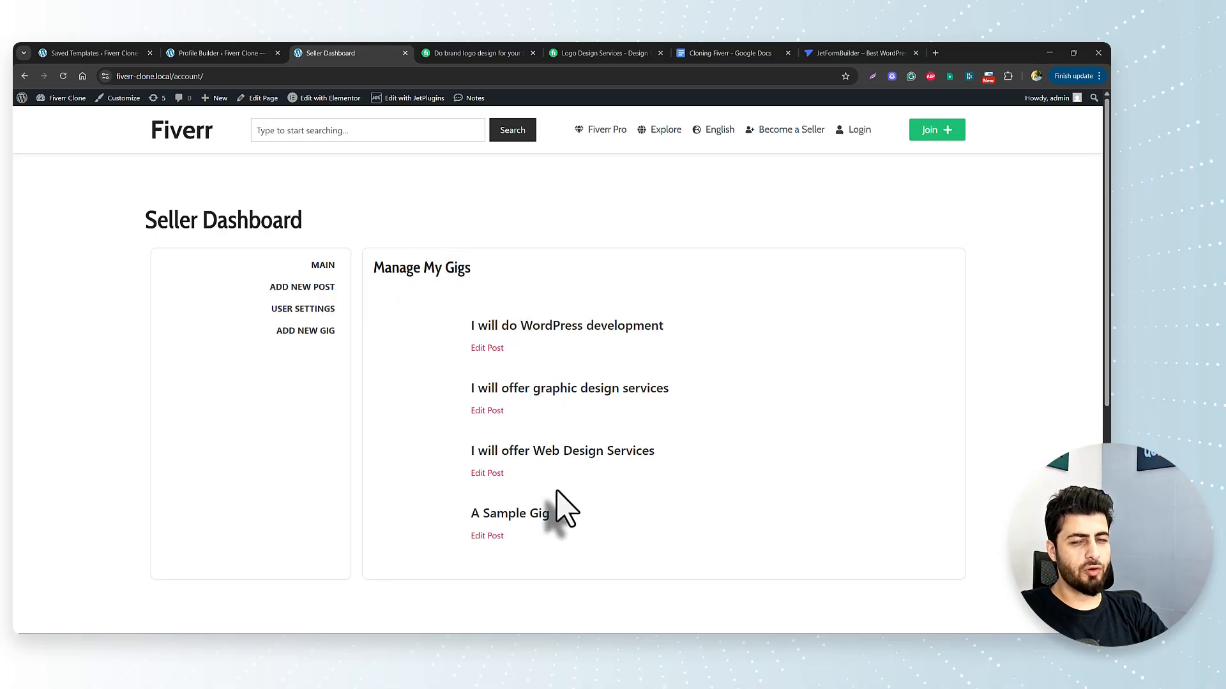
pyautogui.click(299, 291)
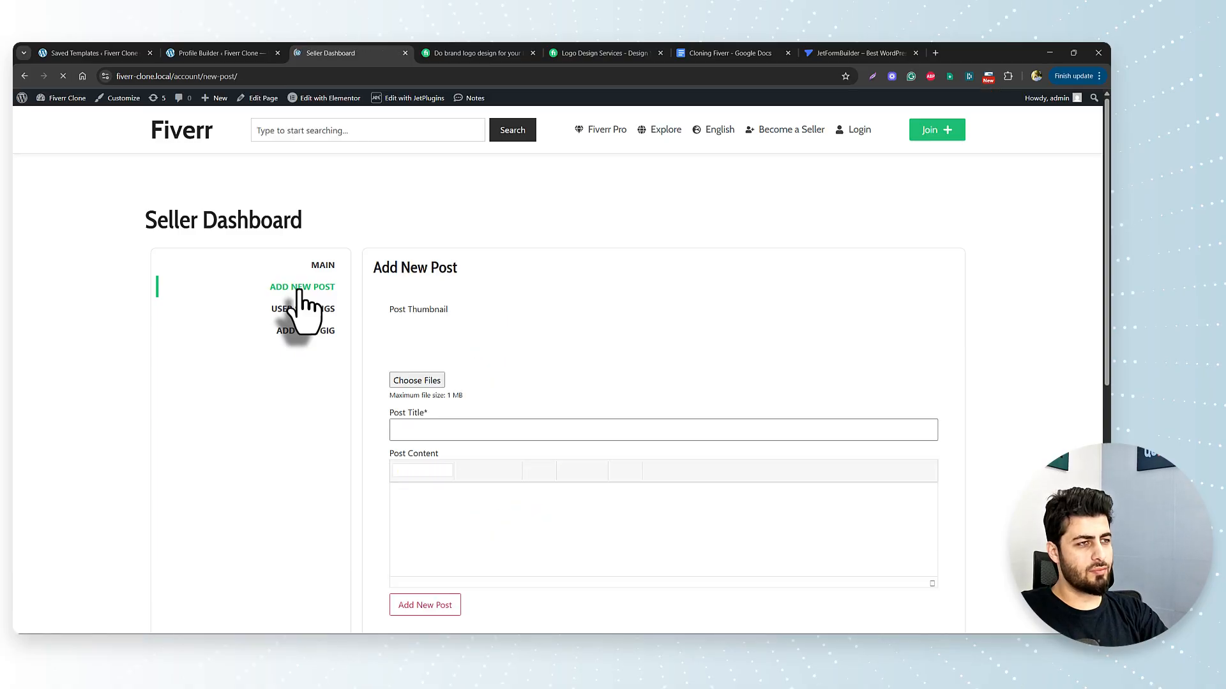
pyautogui.click(307, 331)
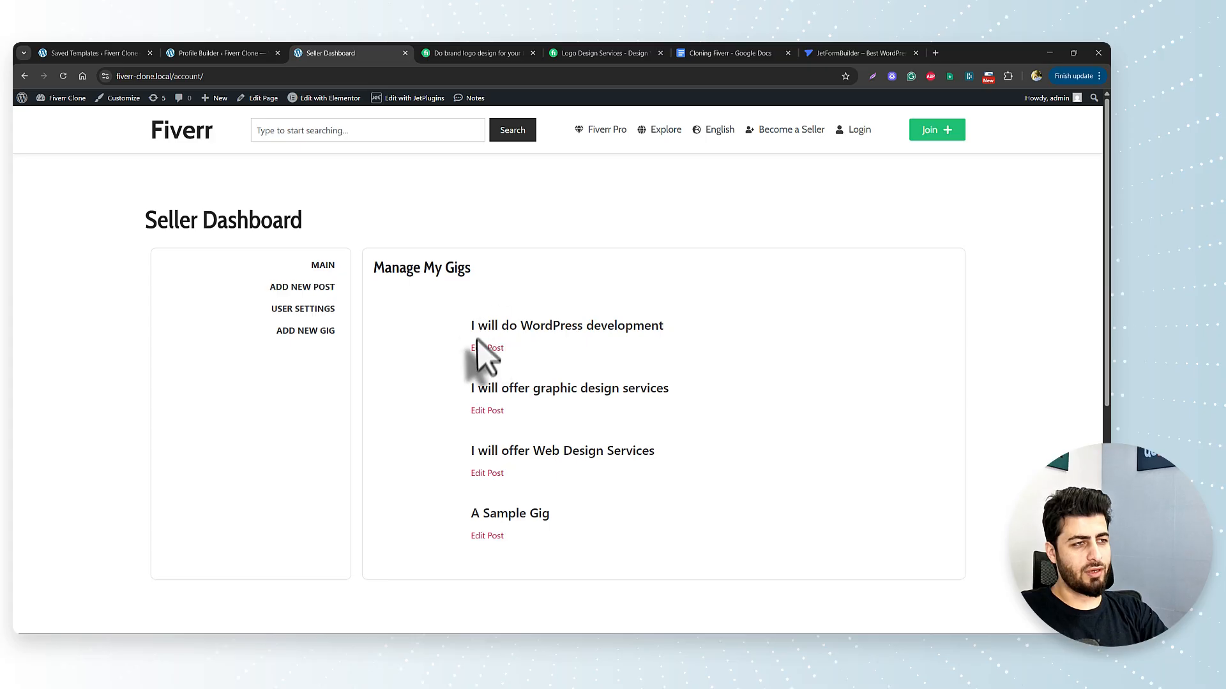
pyautogui.moveTo(471, 327); pyautogui.dragTo(692, 334)
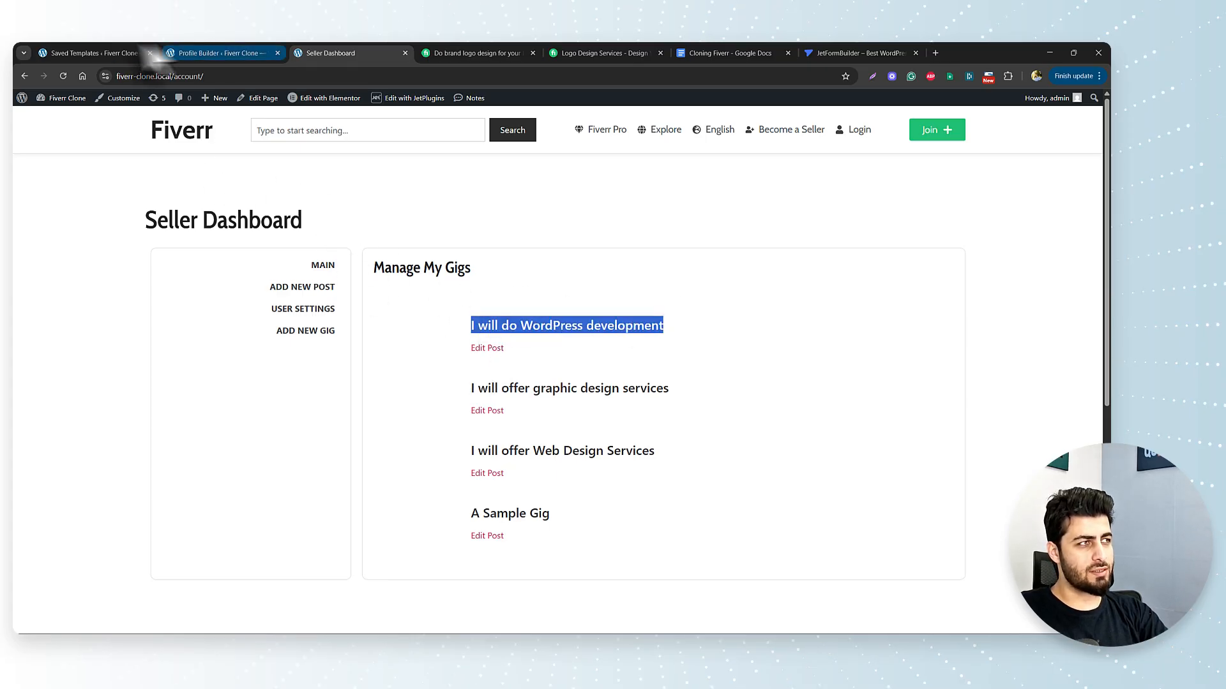
# Open the JetEngine listing items and load the User Posts Item listing for editing in Elementor
pyautogui.click(99, 53)
pyautogui.moveTo(59, 422)
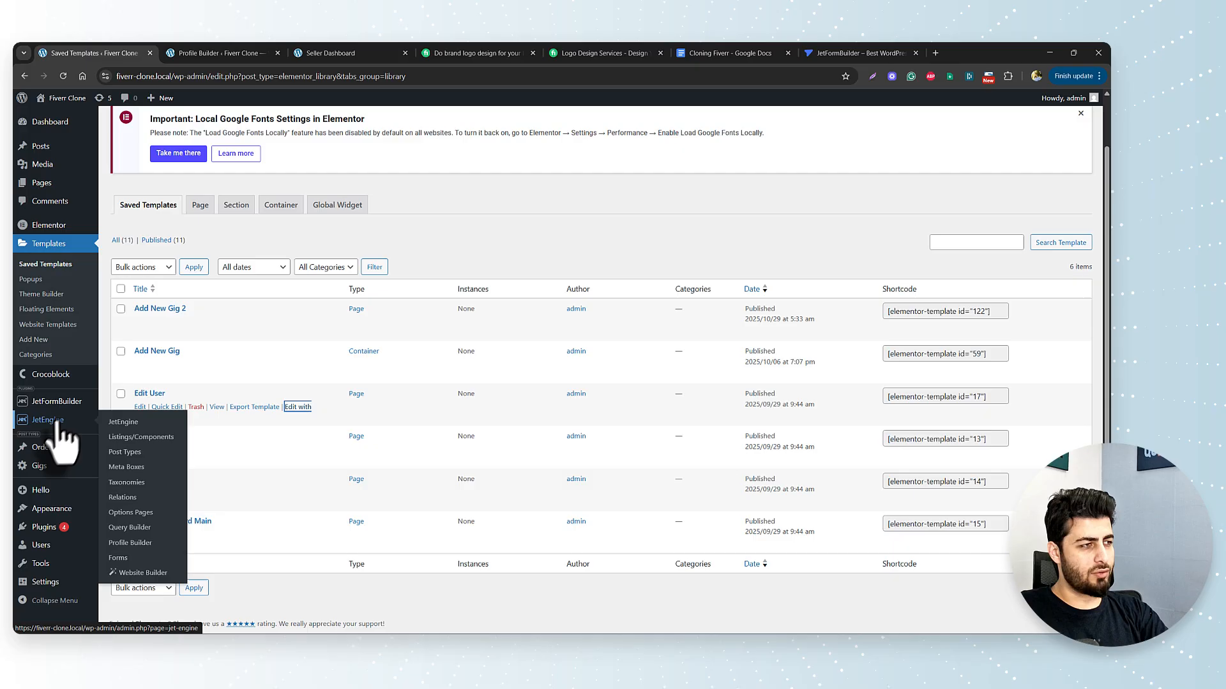
pyautogui.click(137, 436)
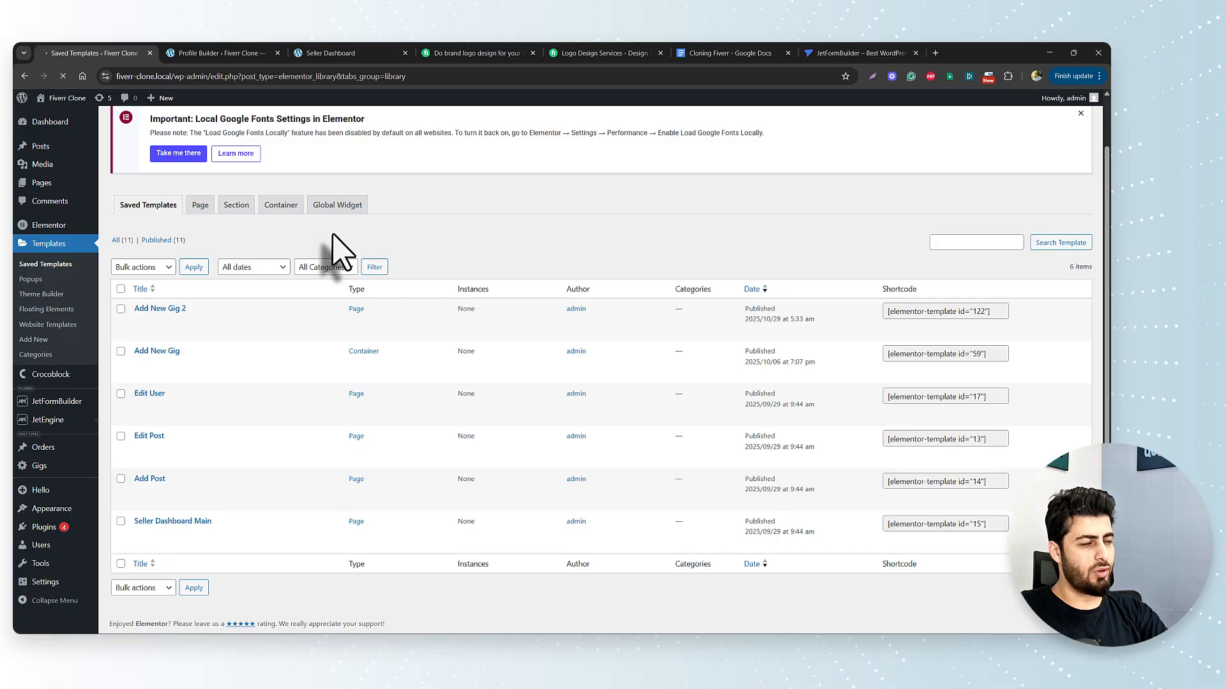
pyautogui.click(313, 51)
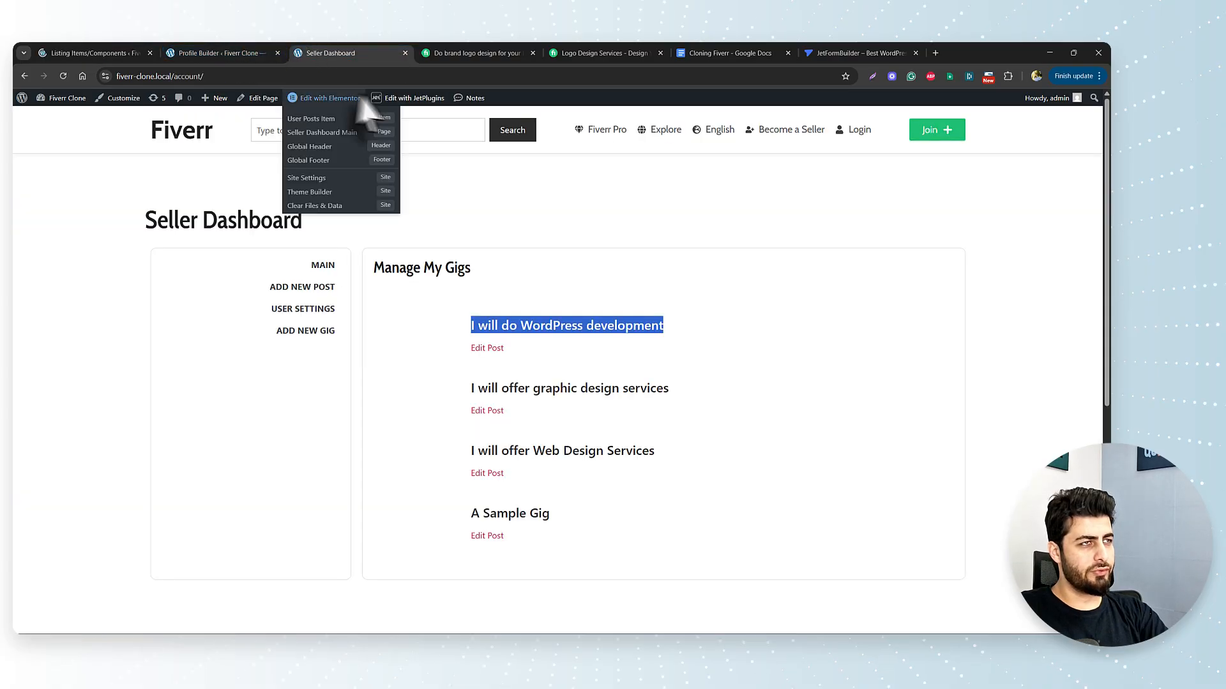
pyautogui.moveTo(327, 101)
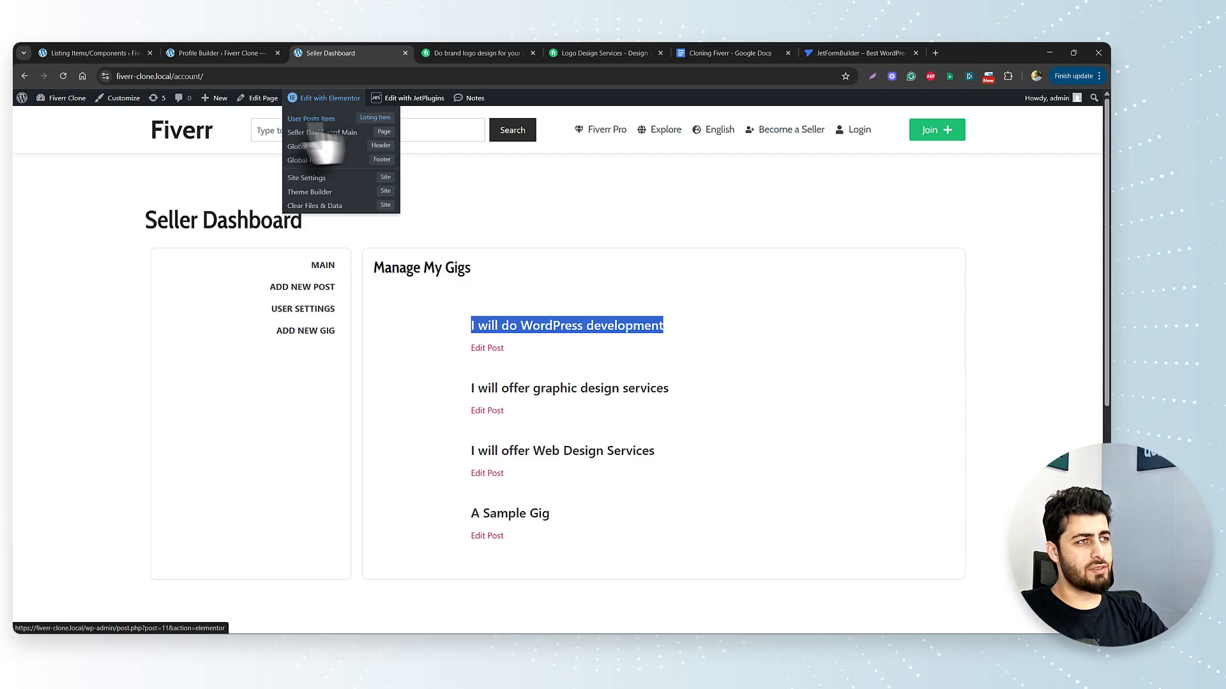
pyautogui.click(121, 51)
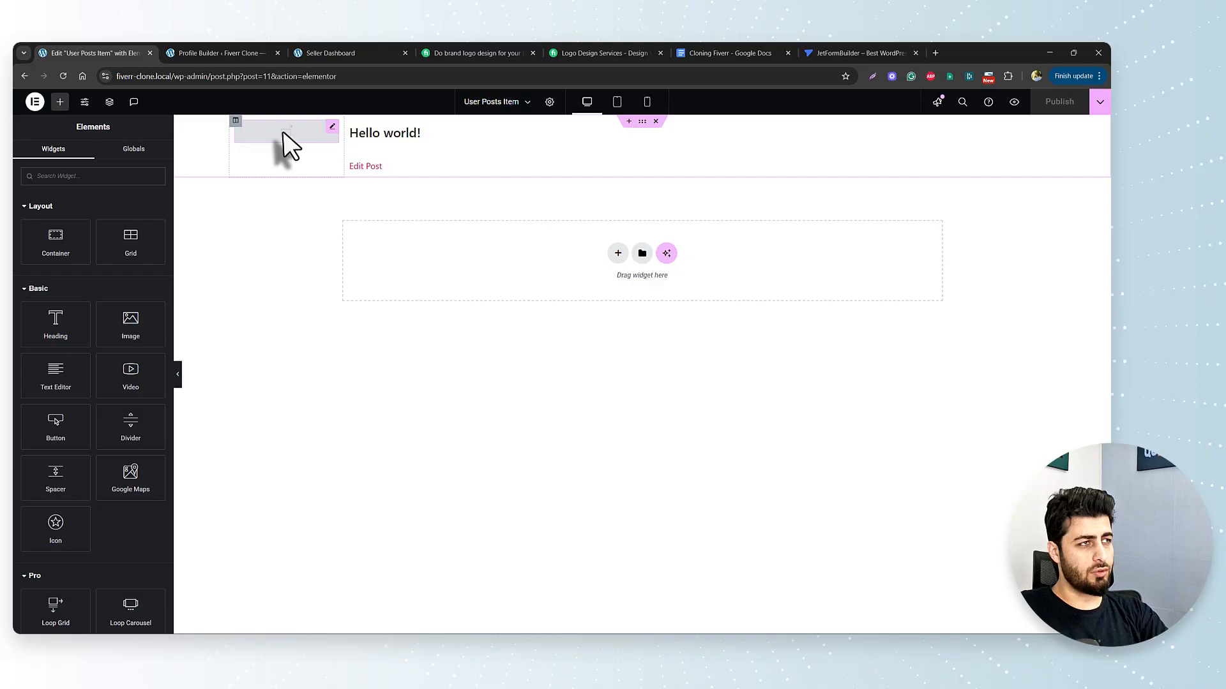
# Set the source of the listing item's dynamic image to Gig Thumbnail
pyautogui.click(287, 144)
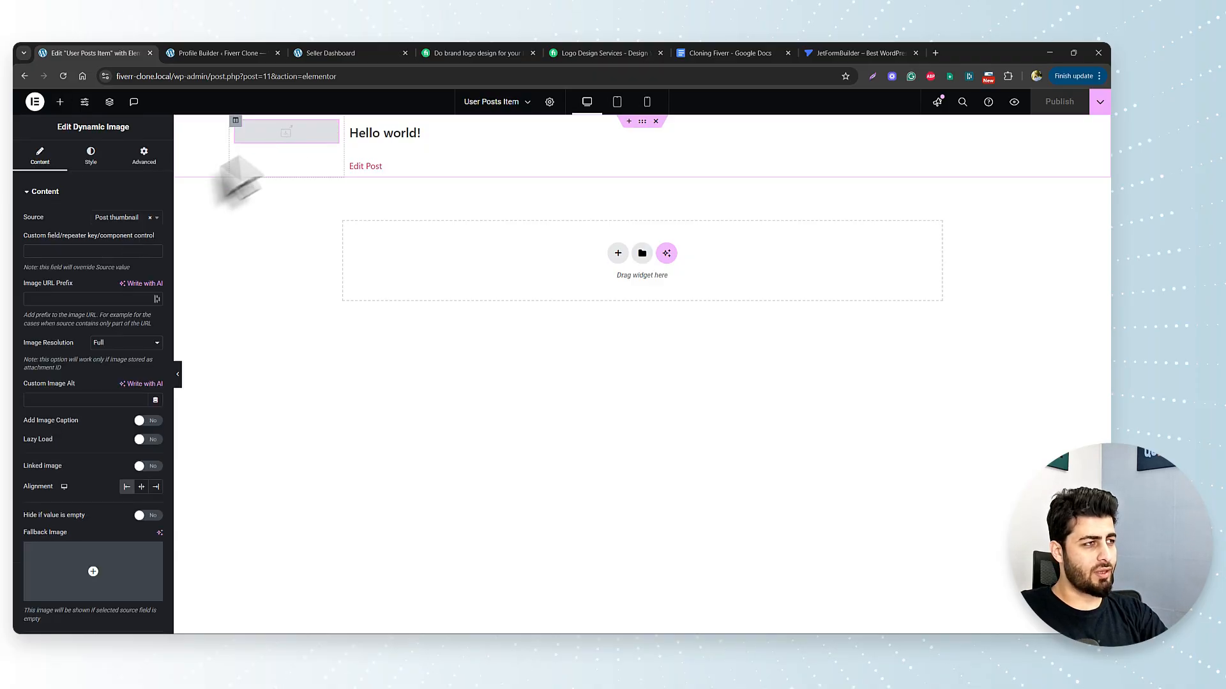
pyautogui.click(126, 218)
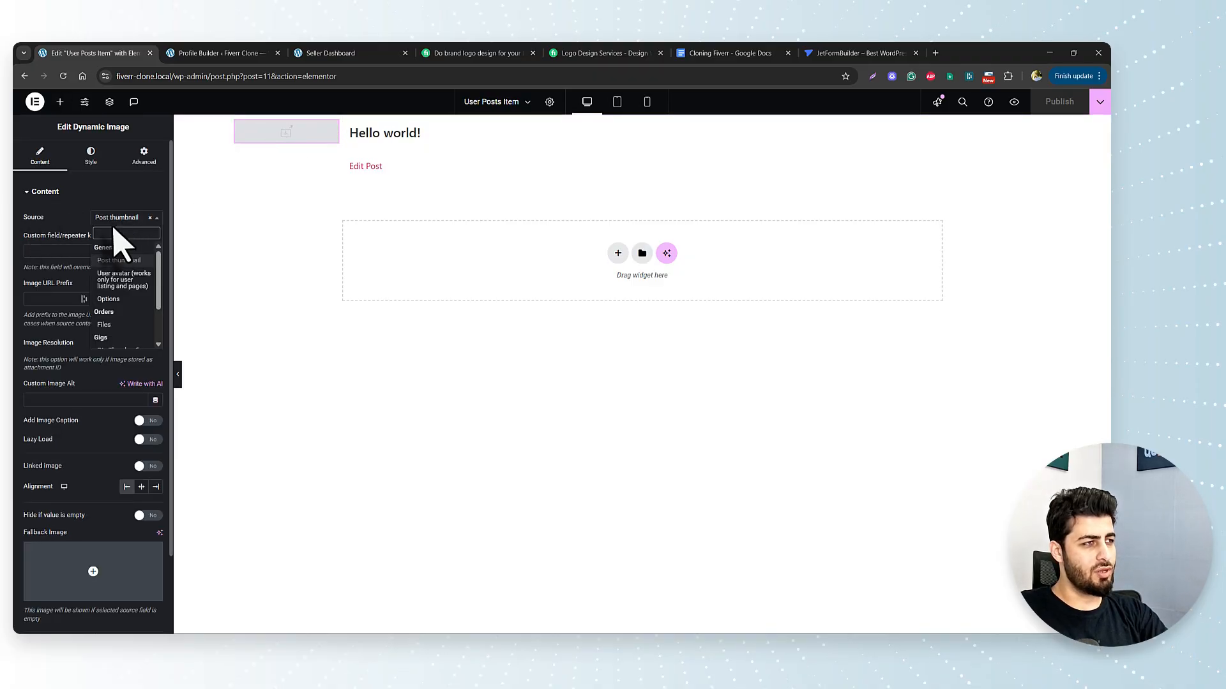
pyautogui.scroll(-2, 142, 312)
pyautogui.click(136, 297)
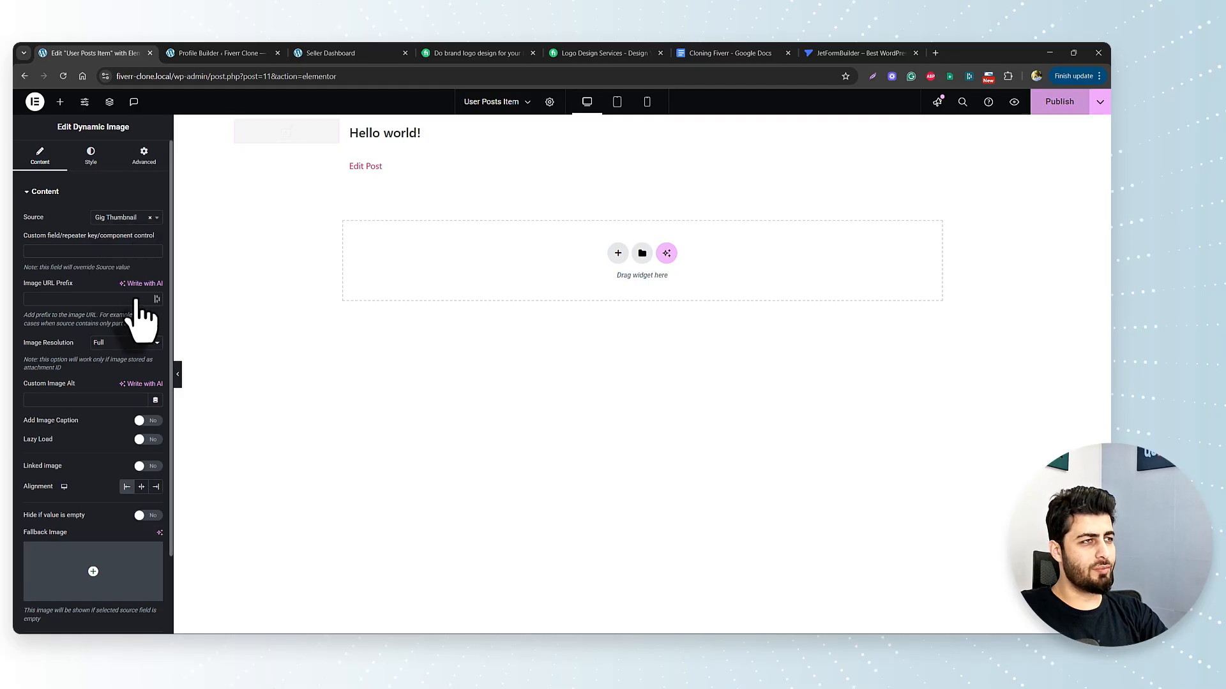
# Style the listing item's title field with the Dark Grey global color and the Cabin C 22px headline global font
pyautogui.click(386, 134)
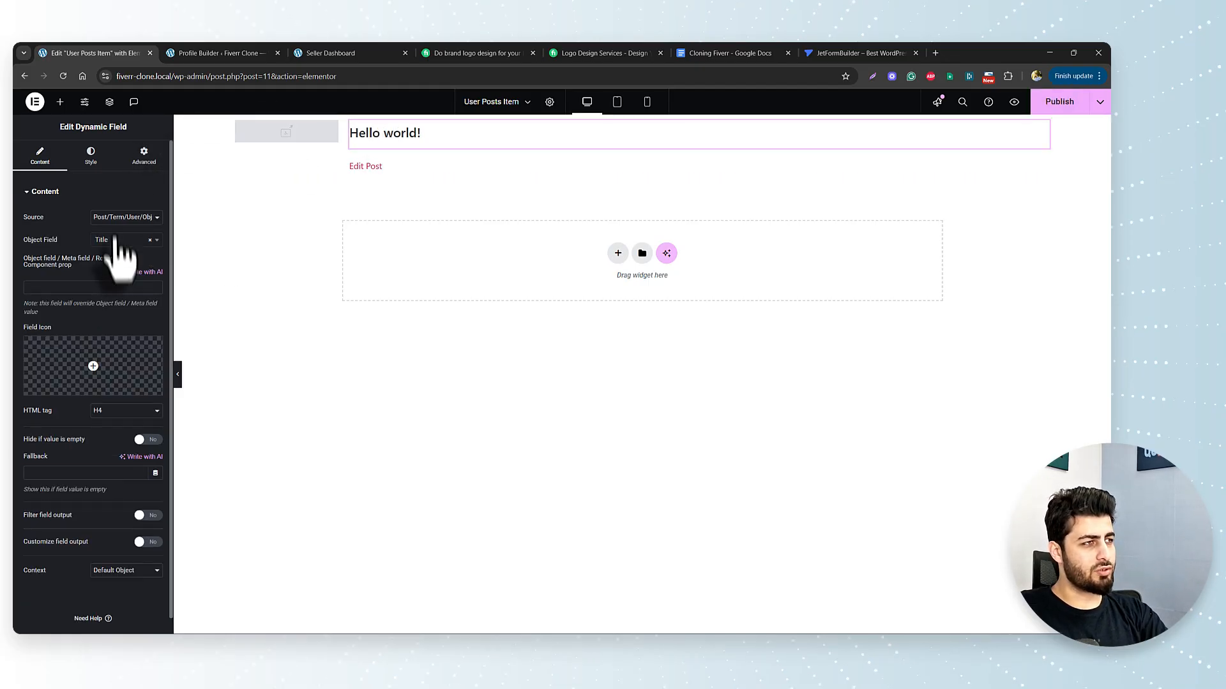
pyautogui.click(93, 159)
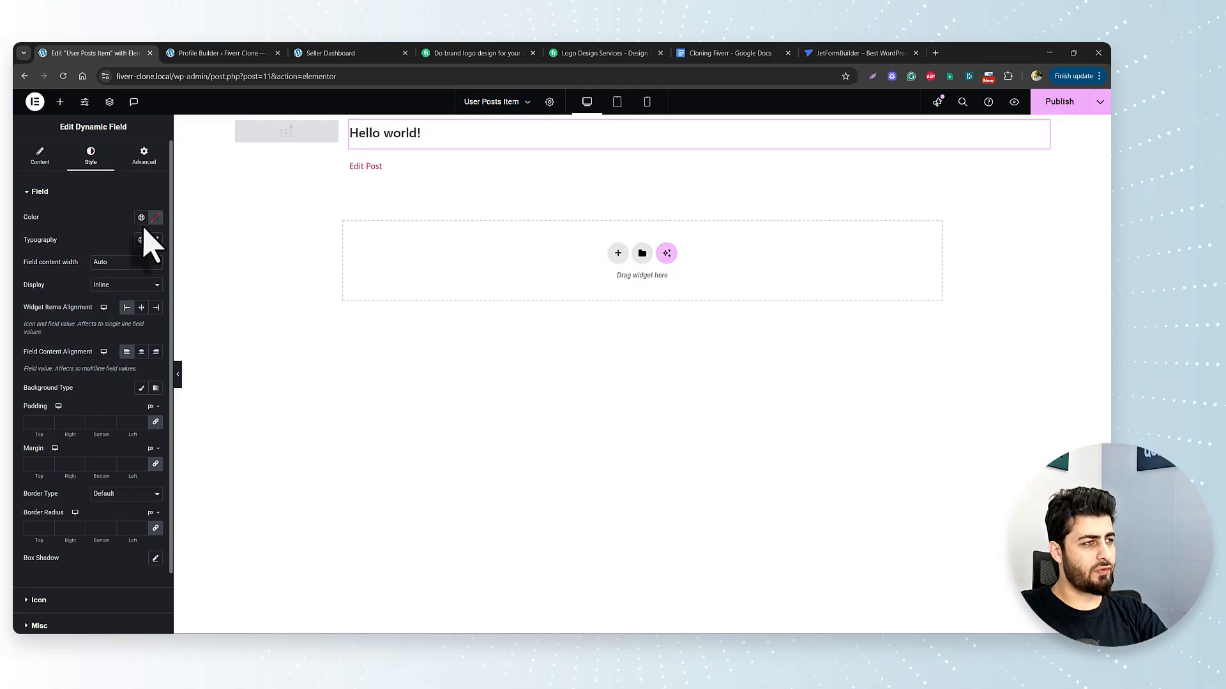
pyautogui.click(141, 217)
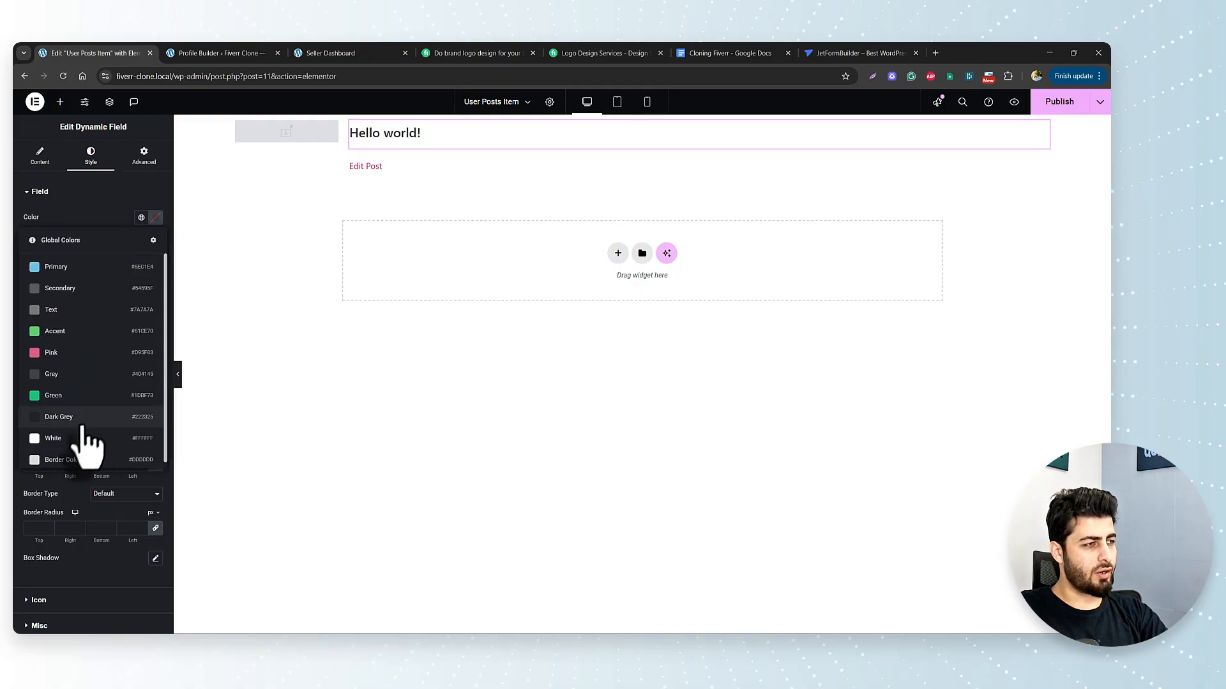
pyautogui.click(80, 418)
pyautogui.click(142, 241)
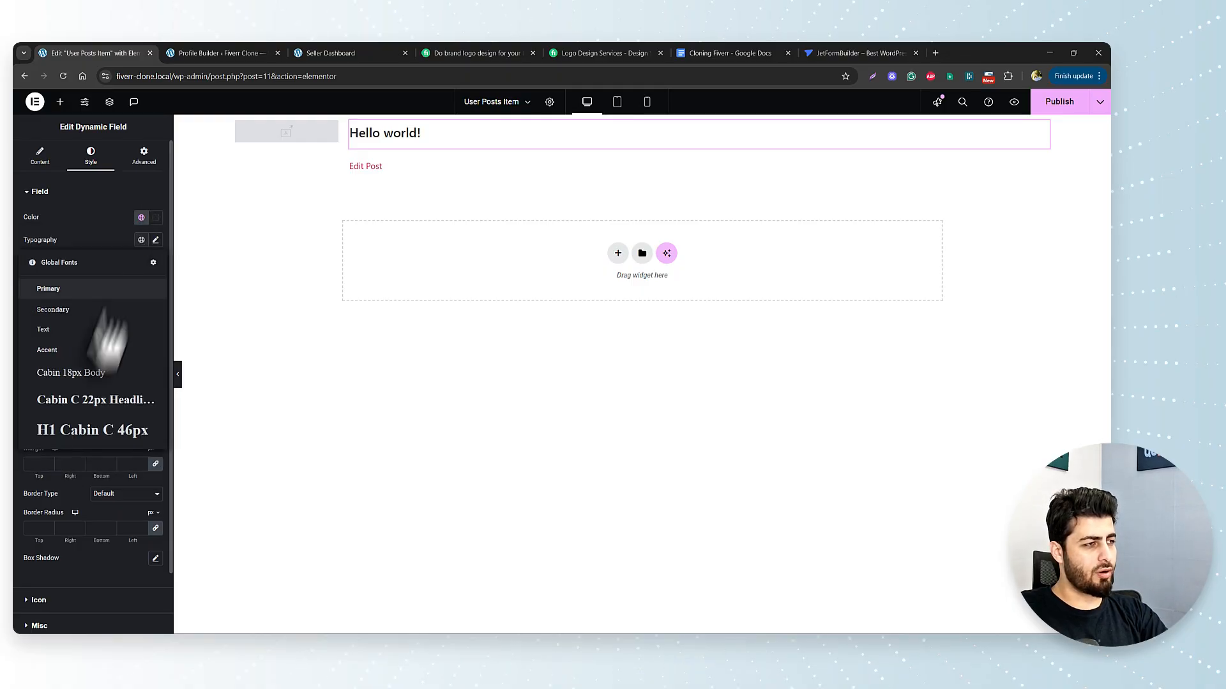
pyautogui.click(105, 408)
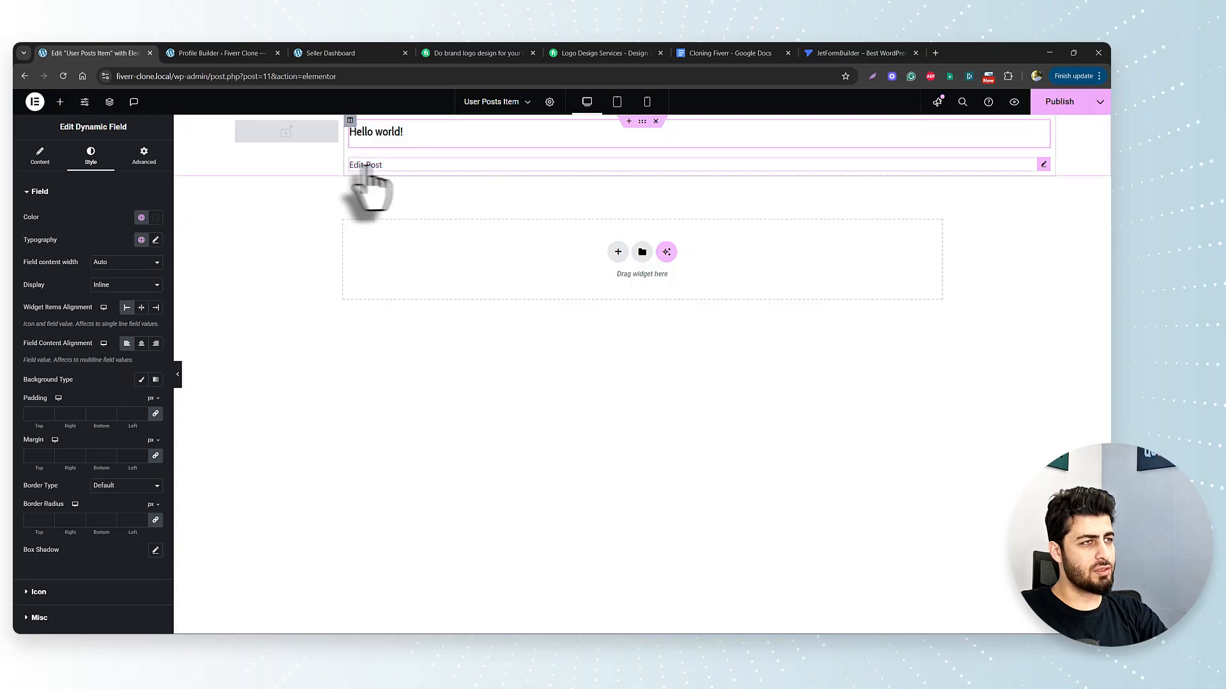
# Give the listing item's Edit Post link the White global text color and a classic background in the Dark Grey global color
pyautogui.click(406, 168)
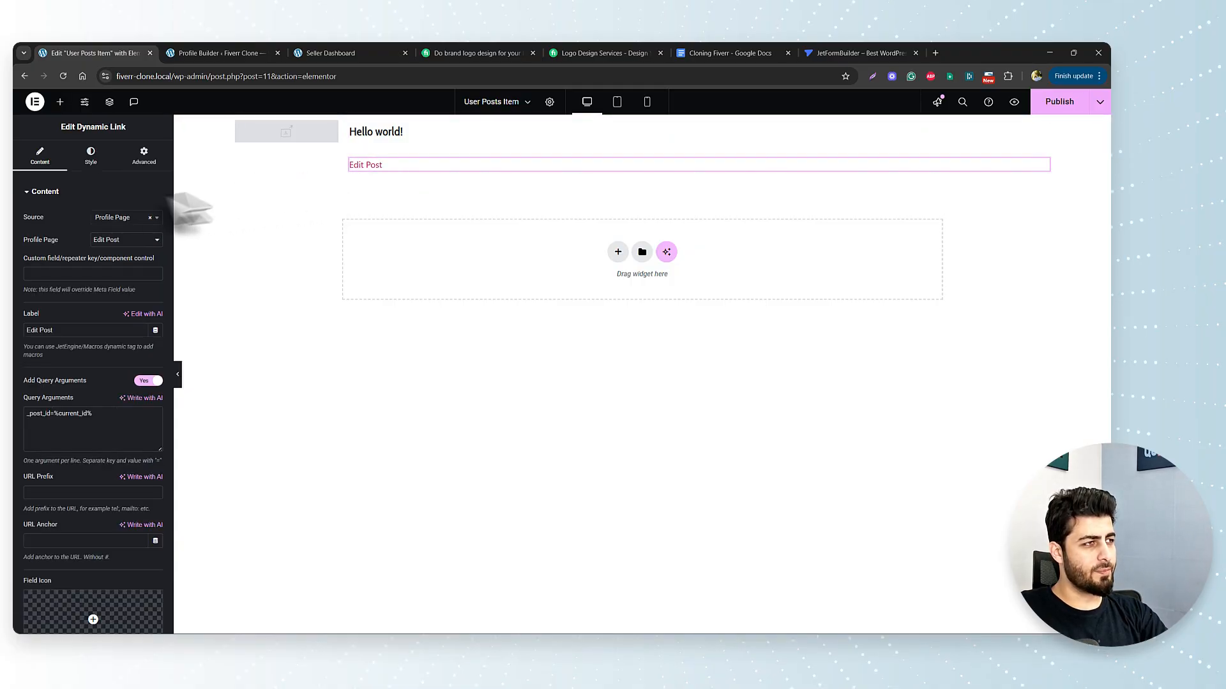
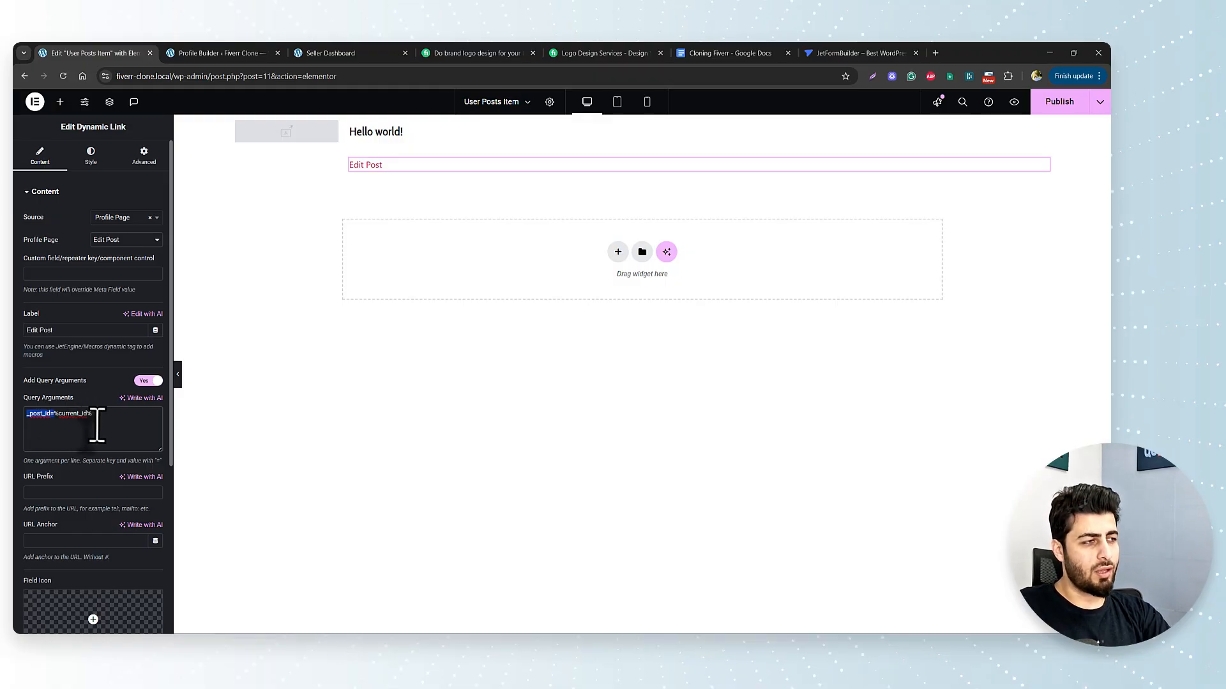
pyautogui.click(98, 422)
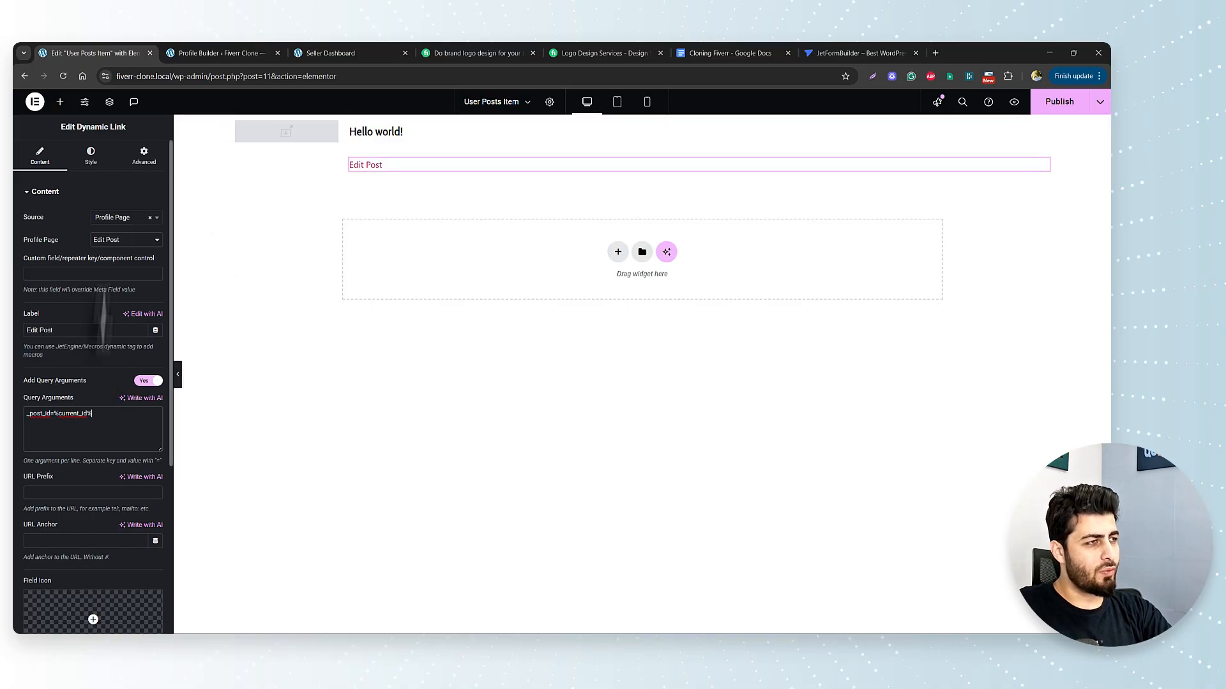
pyautogui.click(89, 158)
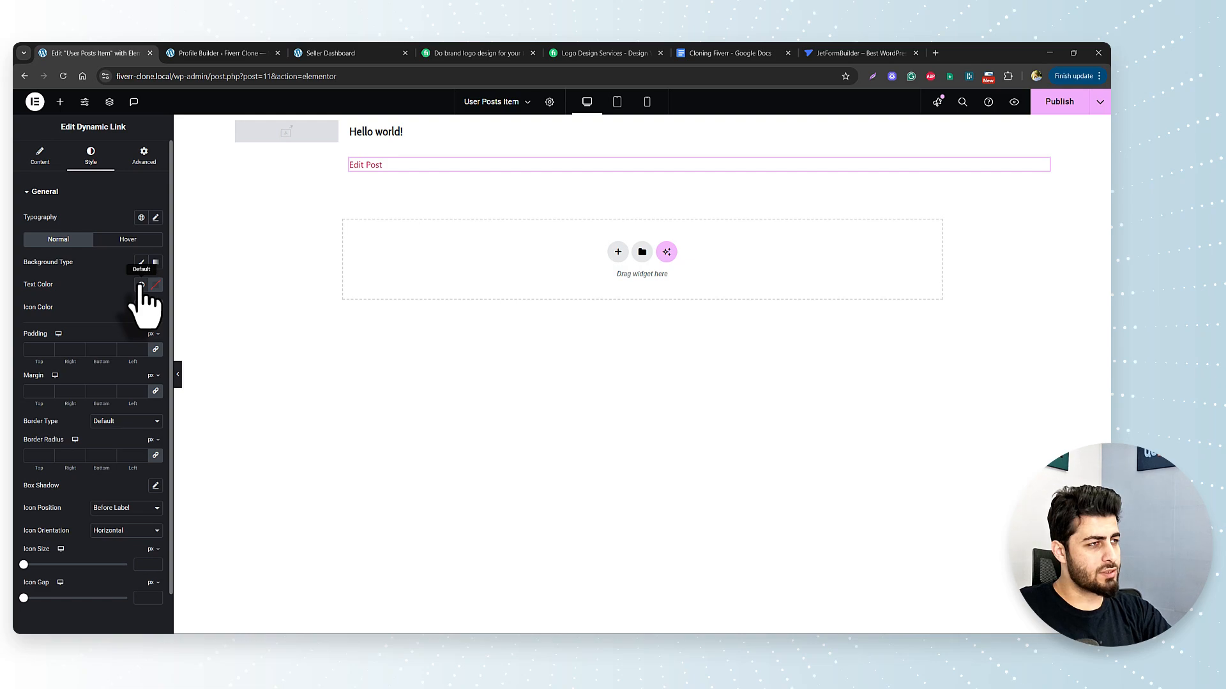
pyautogui.click(141, 285)
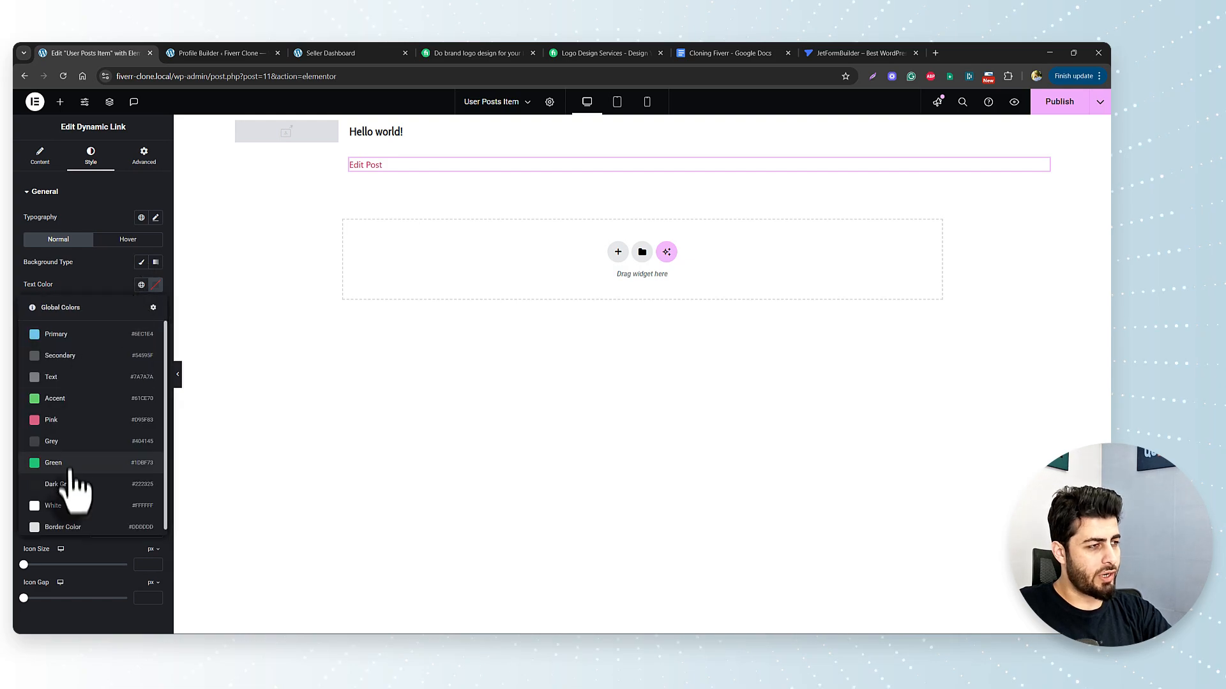
pyautogui.click(67, 504)
pyautogui.click(141, 262)
pyautogui.click(141, 285)
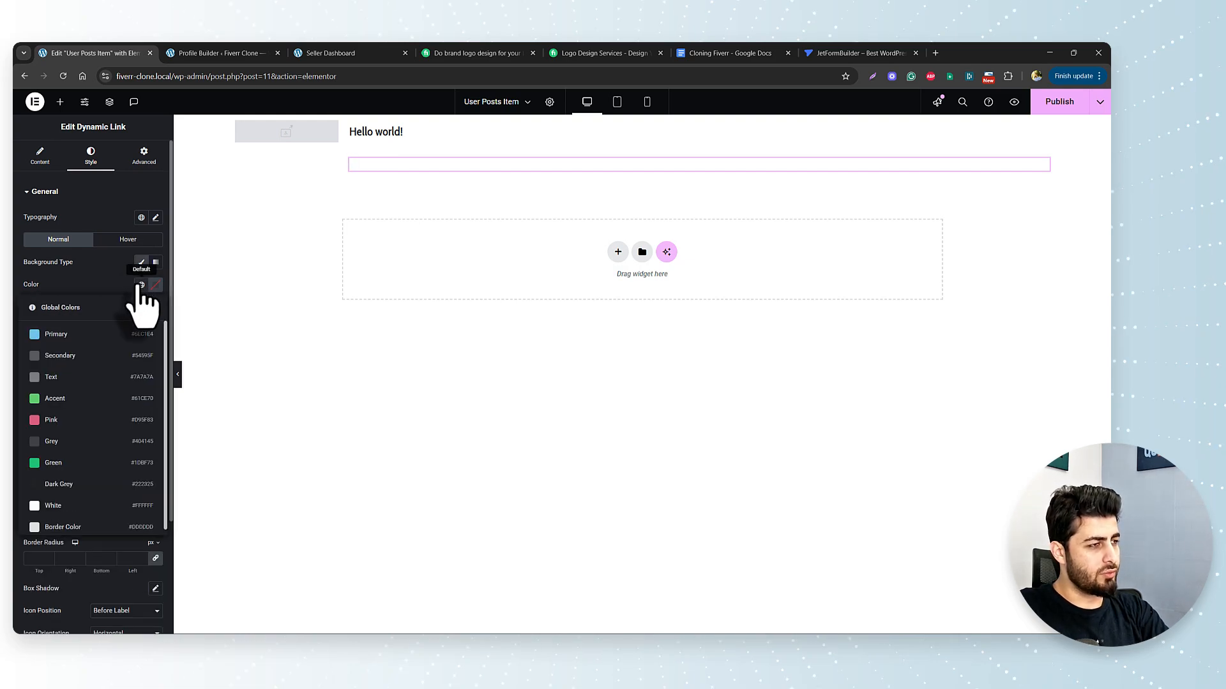
pyautogui.click(73, 486)
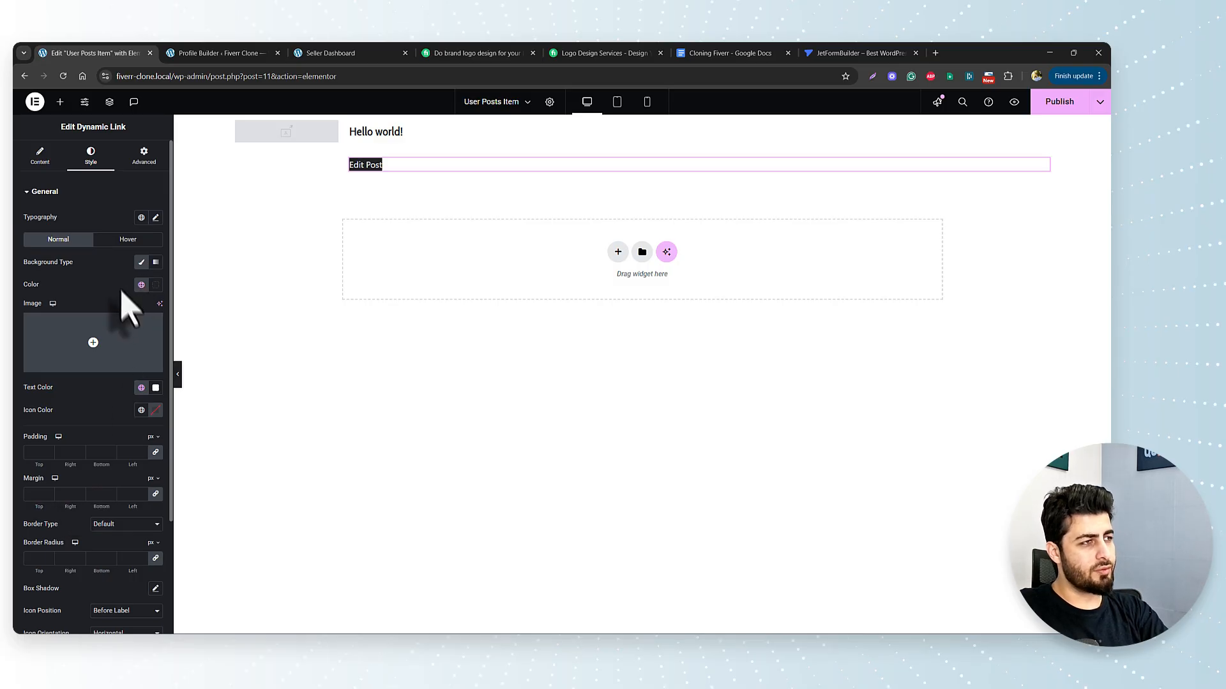
# Set the Edit Post link's padding to 5 px top and bottom and 20 px left and right, with a 4 px border radius
pyautogui.click(131, 453)
pyautogui.write('10')
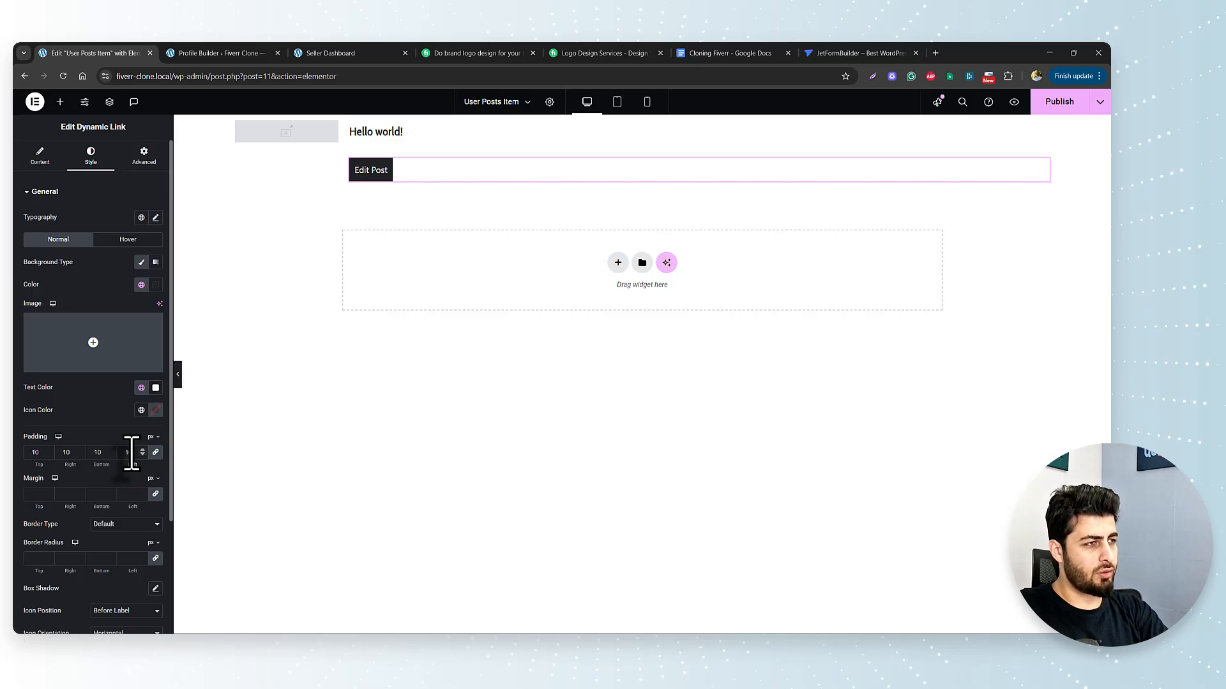
pyautogui.doubleClick(35, 454)
pyautogui.write('5')
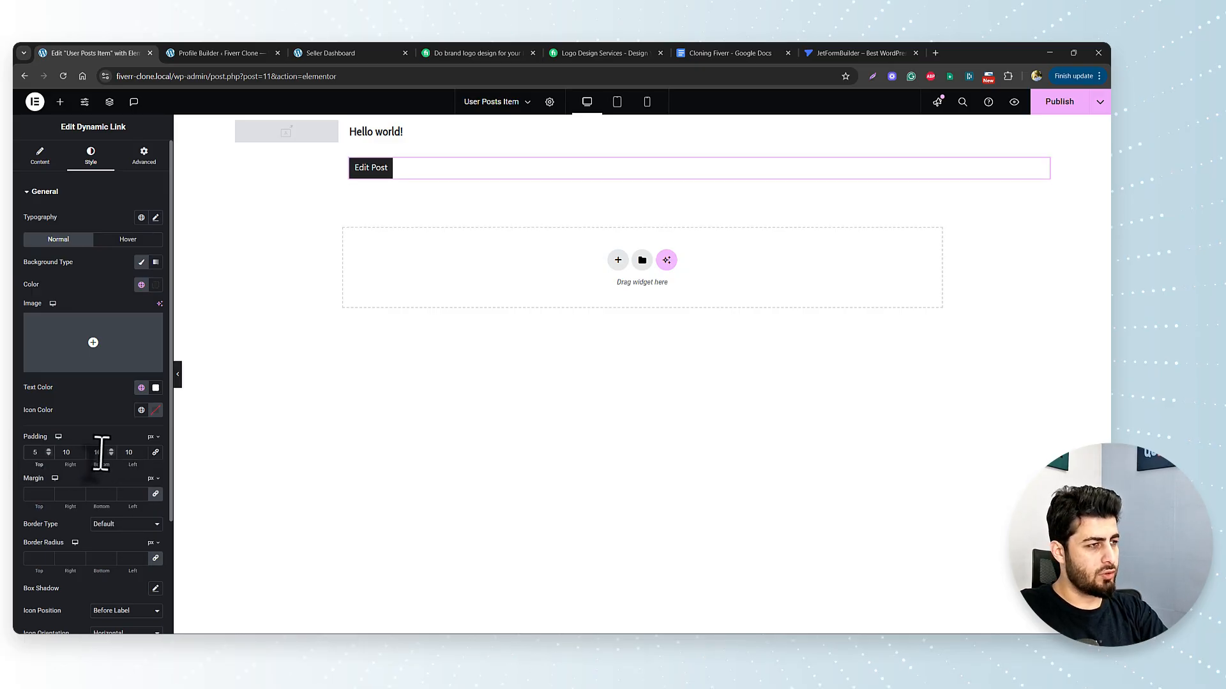
pyautogui.write('5')
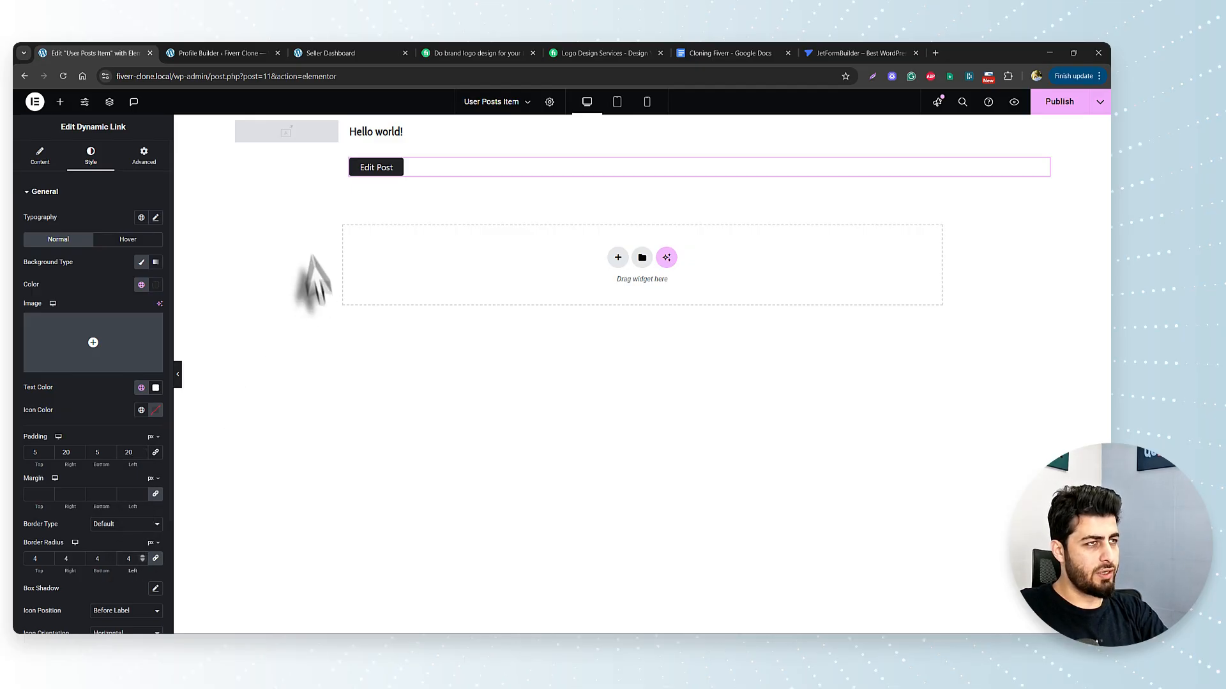
# Give the Edit Post link's hover state a classic background in the Green global color
pyautogui.click(128, 240)
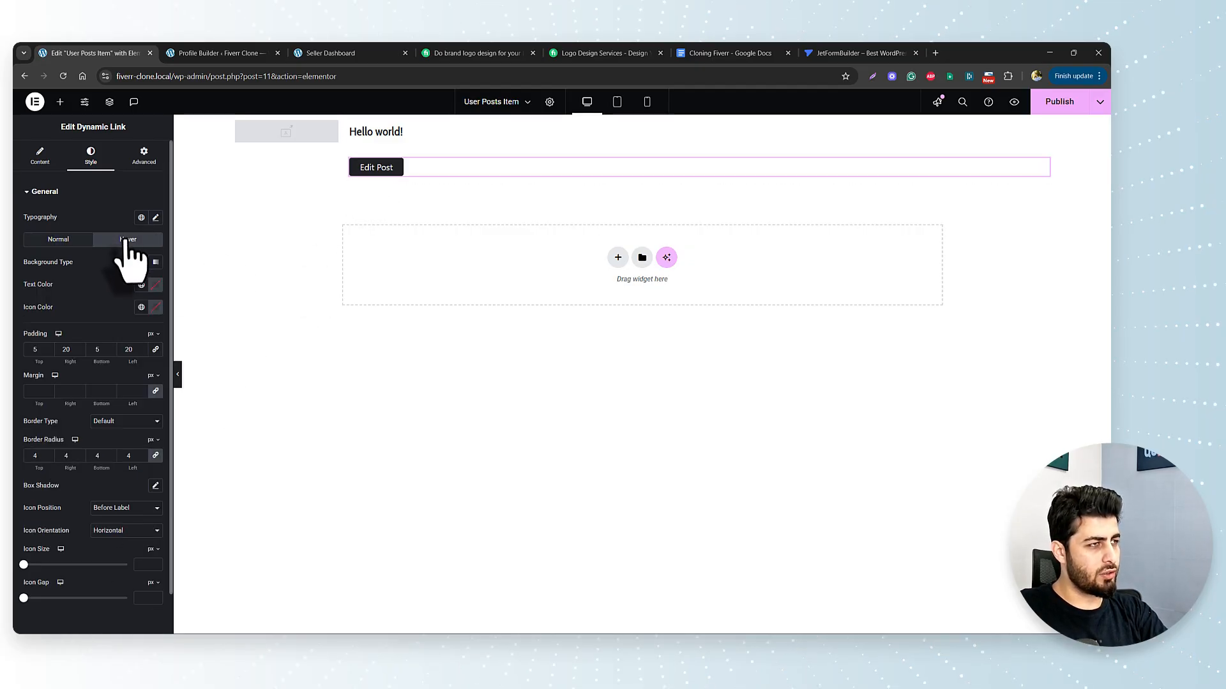
pyautogui.click(141, 262)
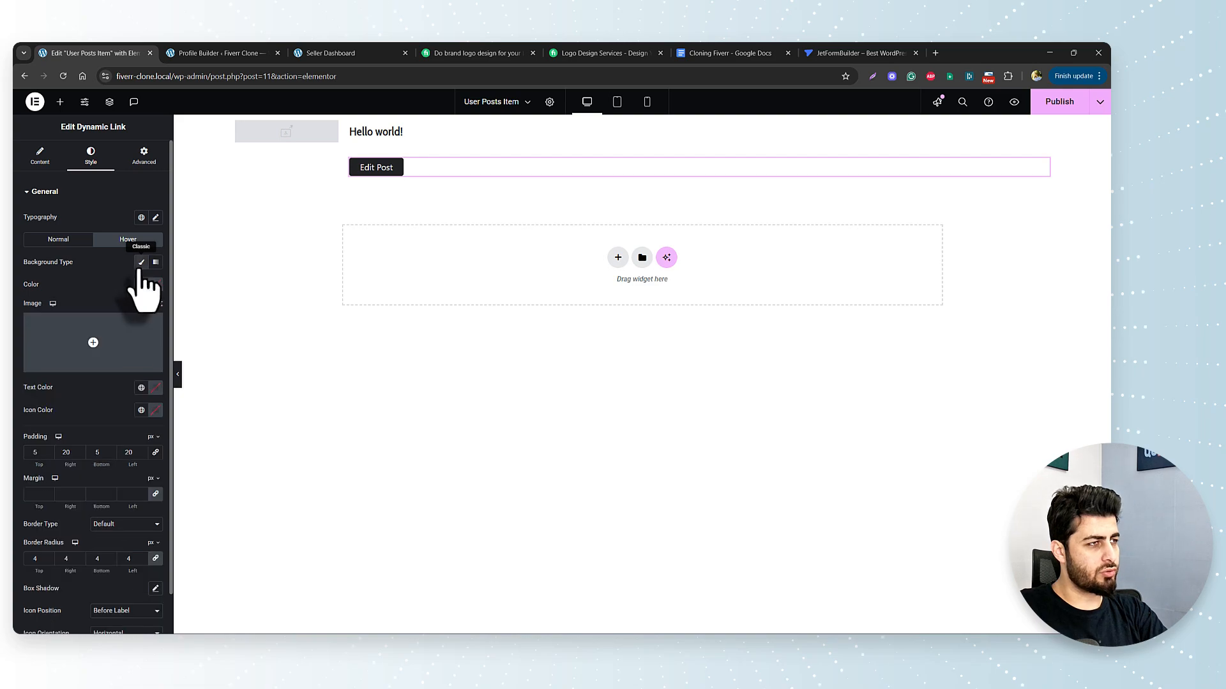
pyautogui.click(141, 262)
pyautogui.click(141, 262)
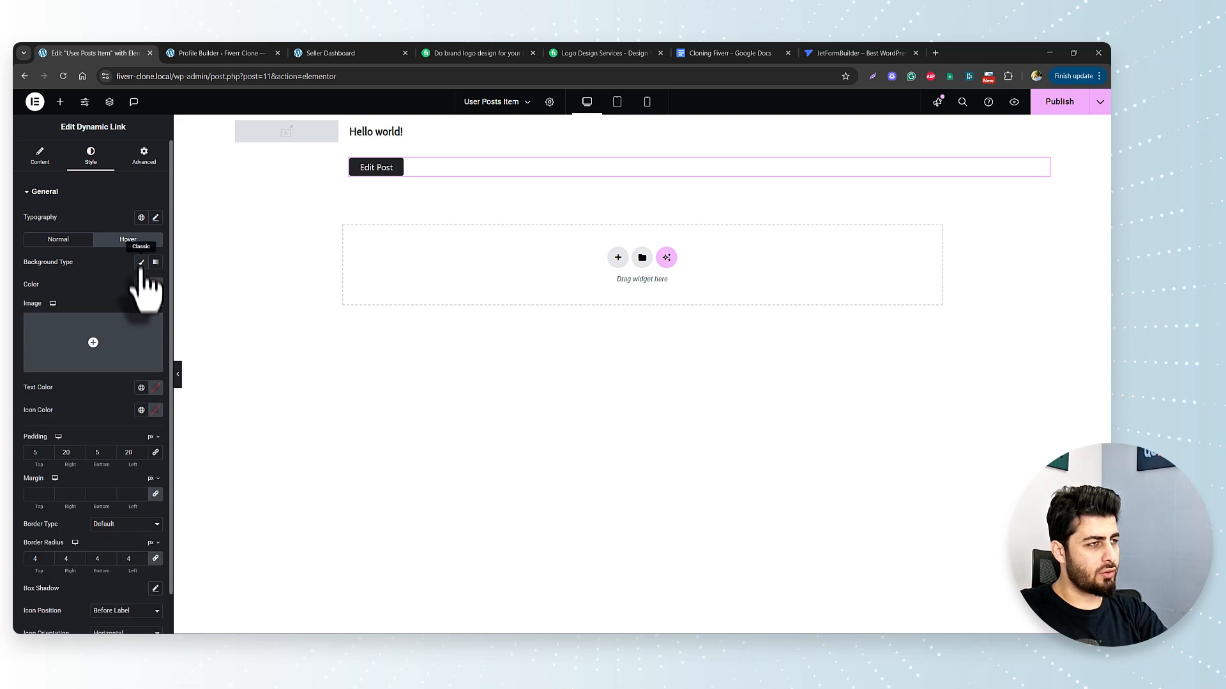
pyautogui.click(141, 285)
pyautogui.click(64, 463)
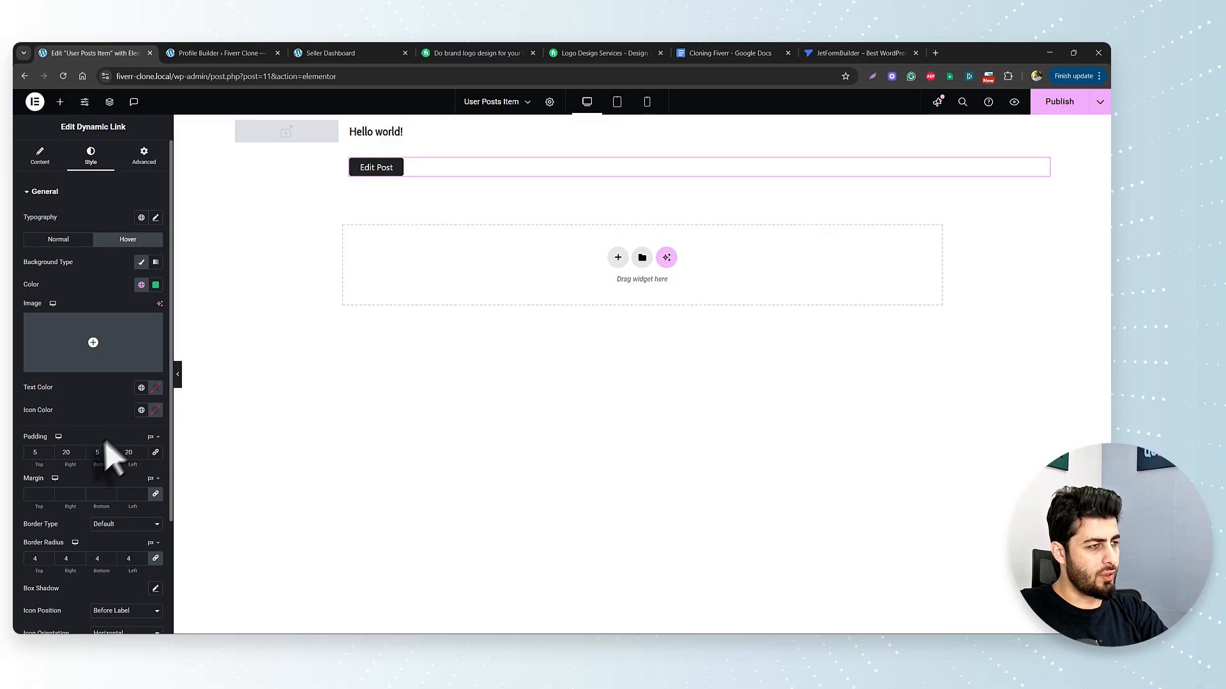
# Apply the Cabin 18px Body global font to the Edit Post link and set its hover text color to White
pyautogui.click(141, 217)
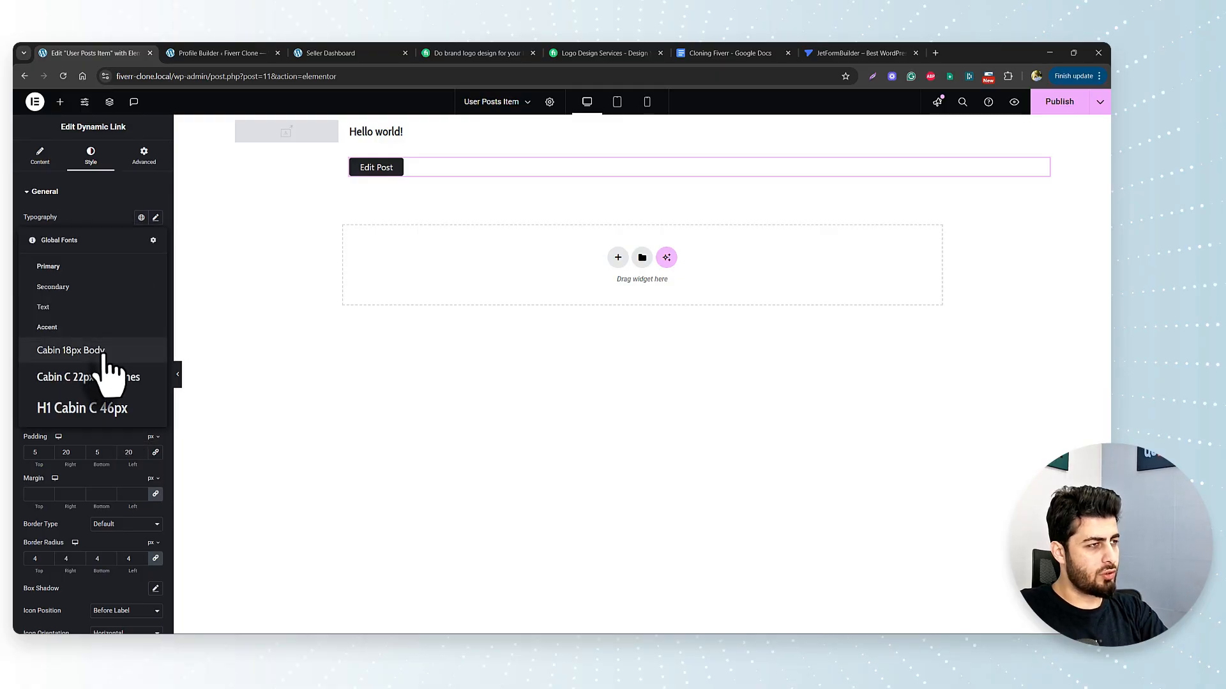
pyautogui.click(110, 350)
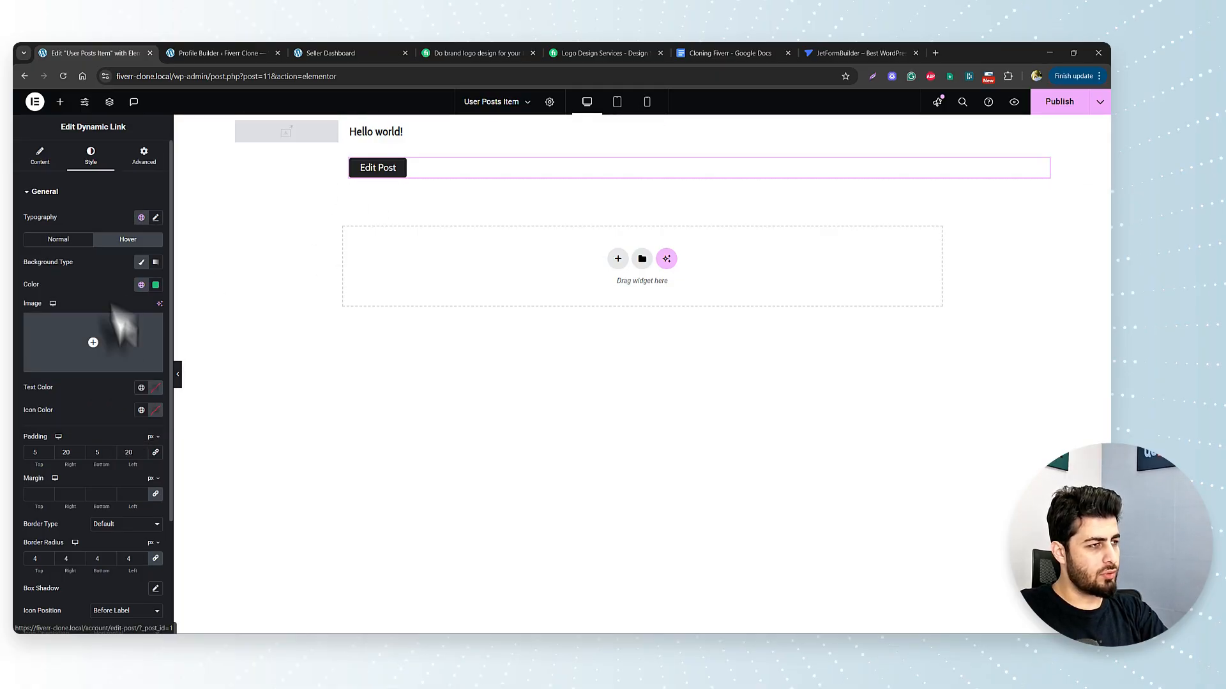
pyautogui.click(141, 387)
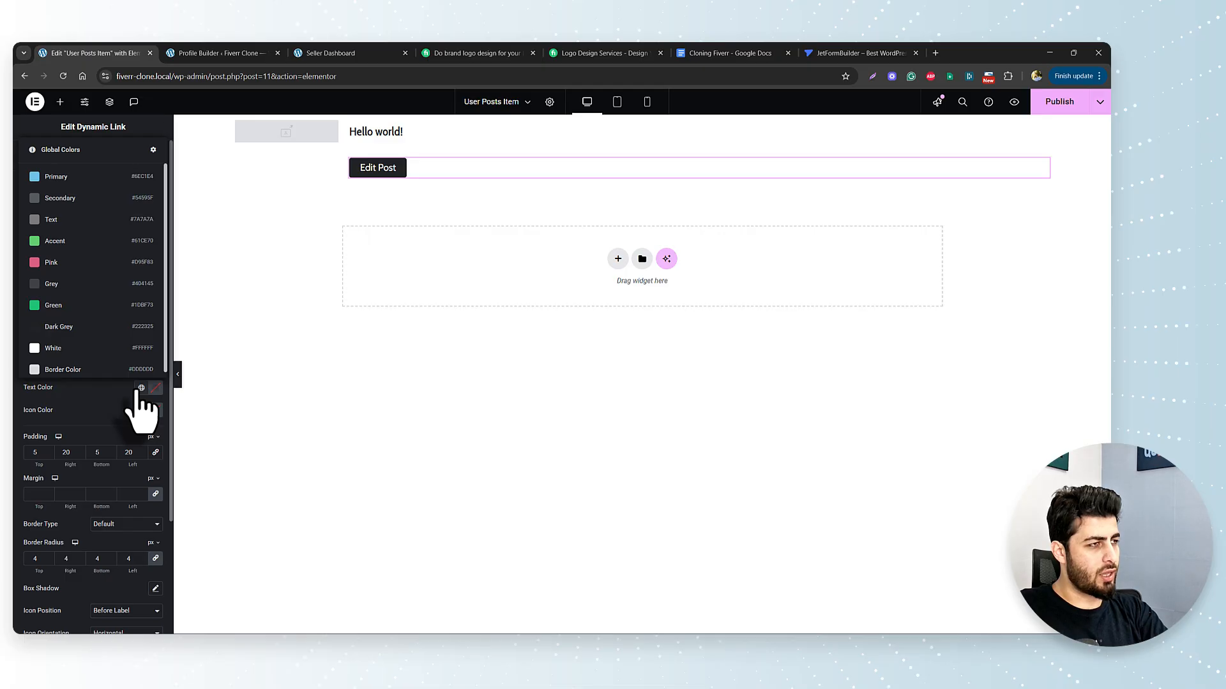
pyautogui.click(71, 350)
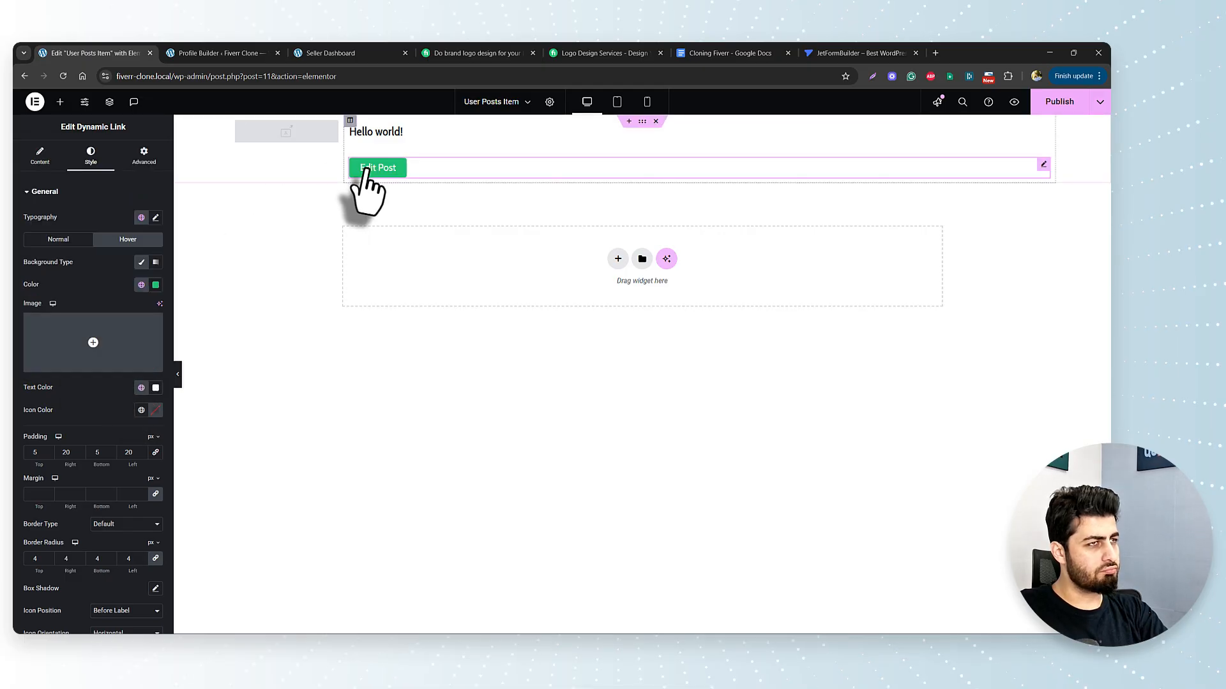
pyautogui.scroll(-1, 102, 421)
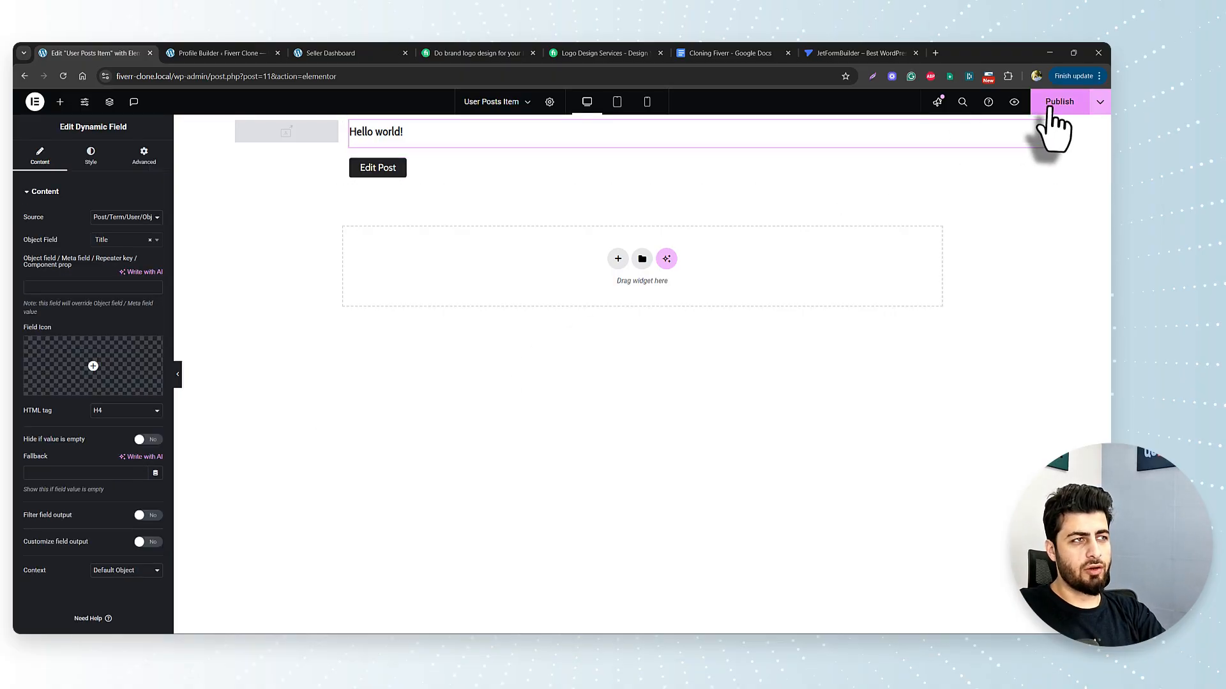
# Publish the listing item and reload the live Seller Dashboard page to check the restyled gig list
pyautogui.click(319, 54)
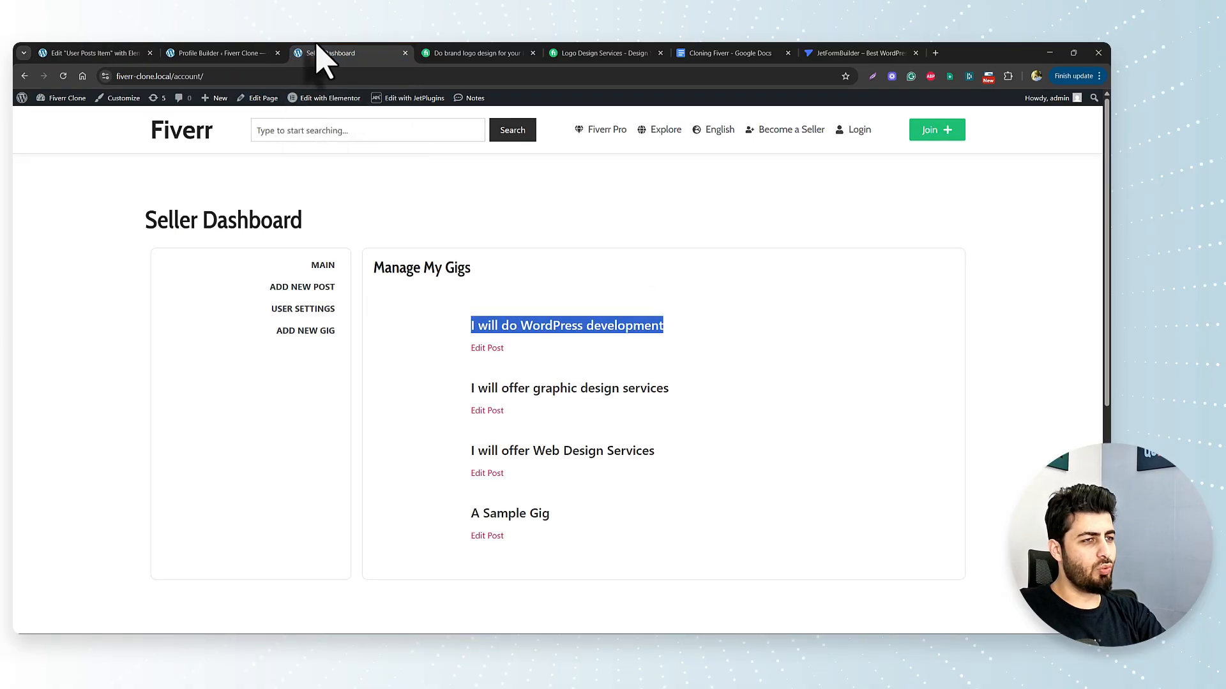
pyautogui.click(63, 76)
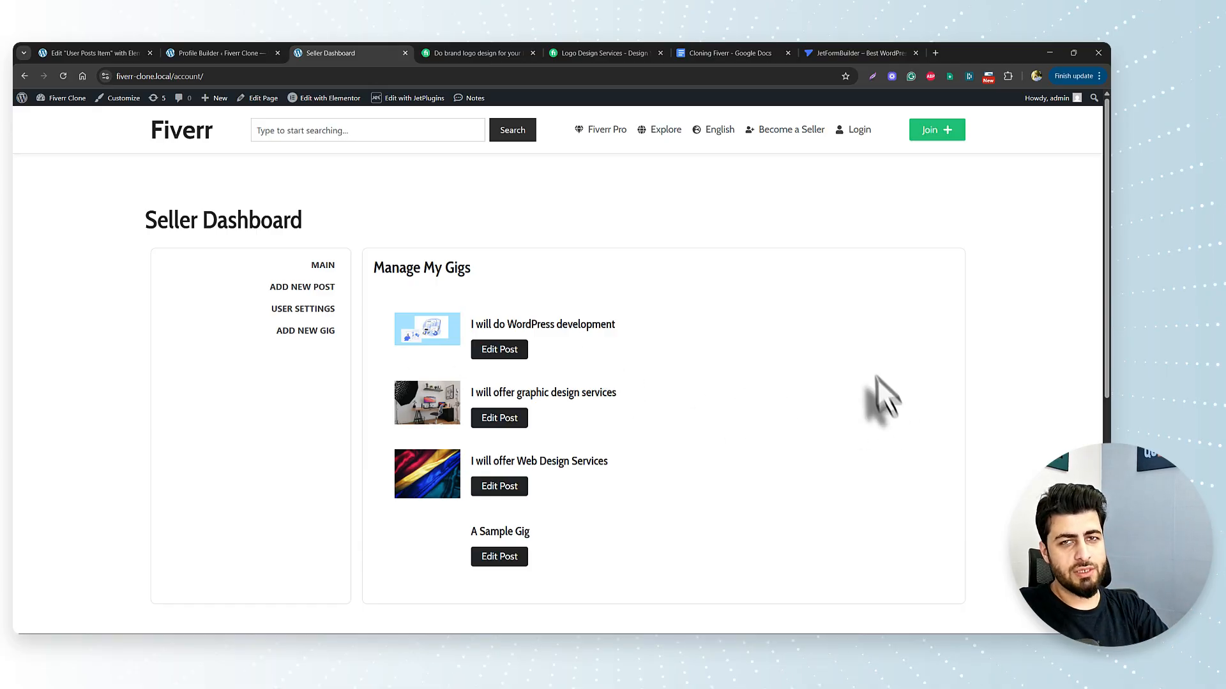
pyautogui.click(212, 53)
# Add a single-column container below the existing row in the User Posts Item listing and paste a copy of the Gig Thumbnail image into it
pyautogui.click(102, 51)
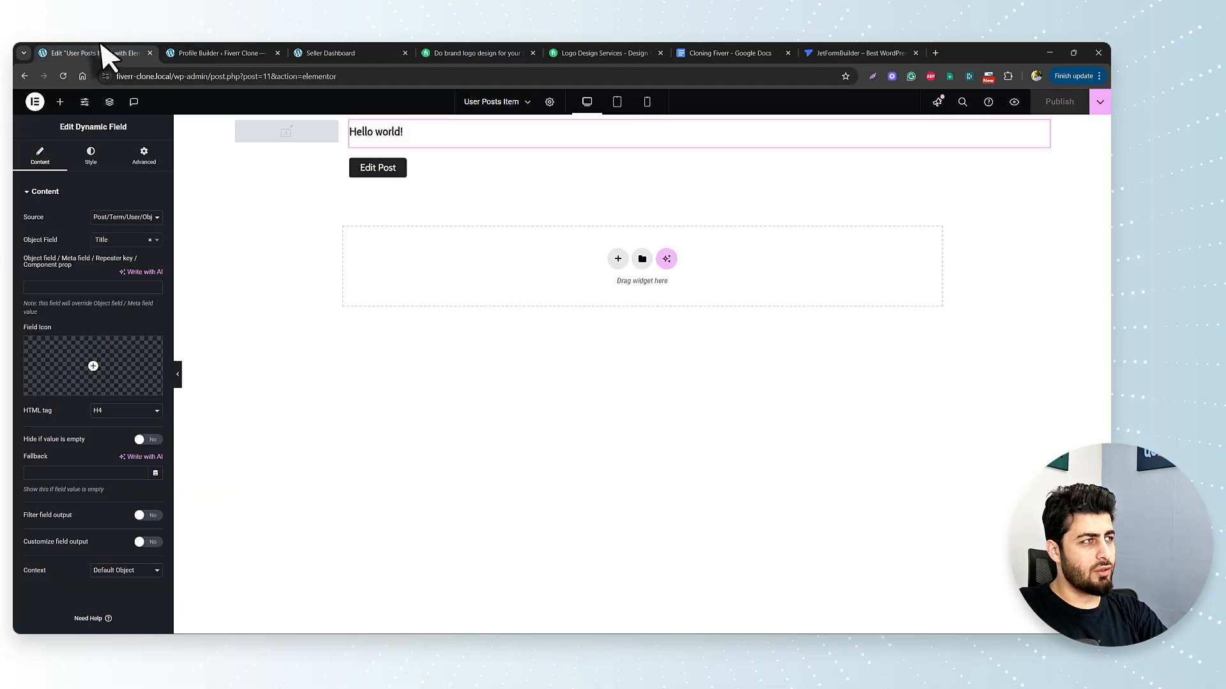
pyautogui.click(617, 259)
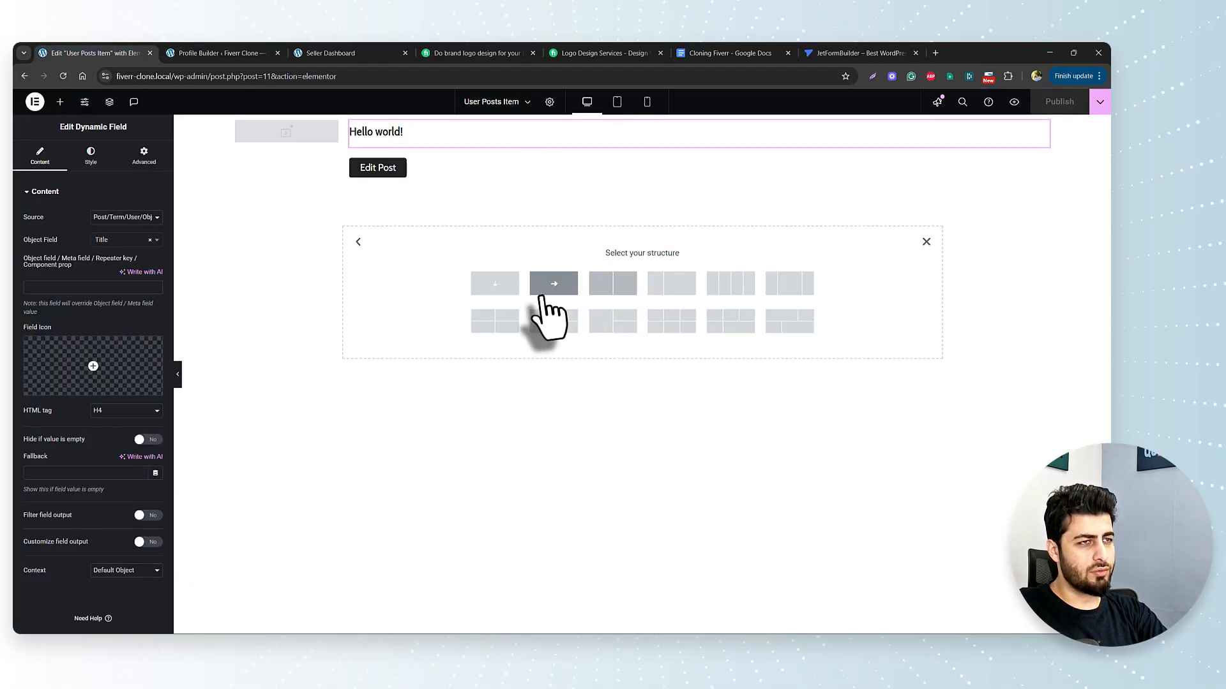
pyautogui.click(495, 284)
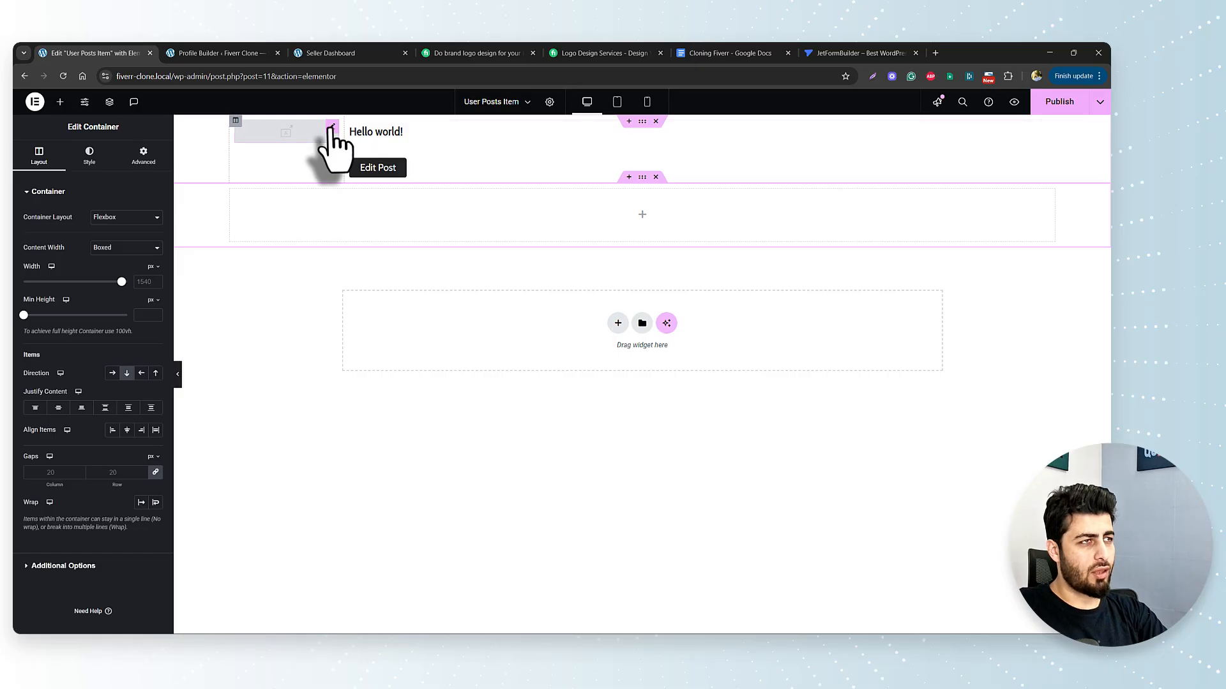
pyautogui.moveTo(332, 131); pyautogui.dragTo(284, 135)
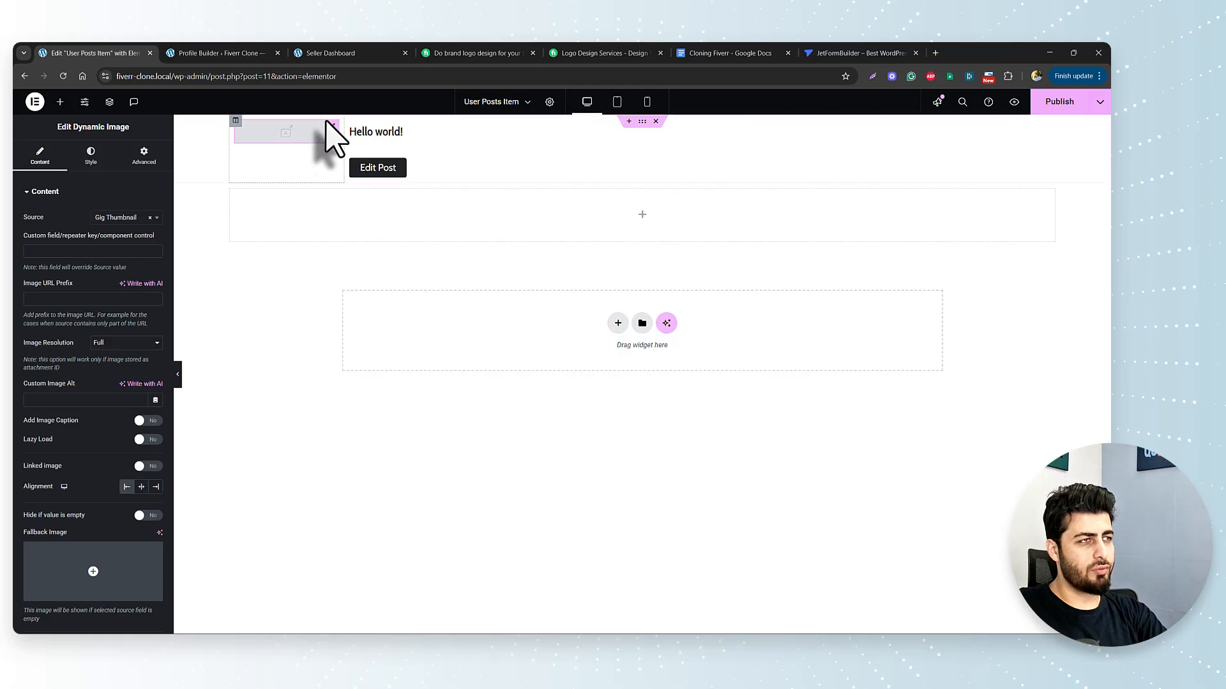
pyautogui.rightClick(326, 126)
pyautogui.click(362, 180)
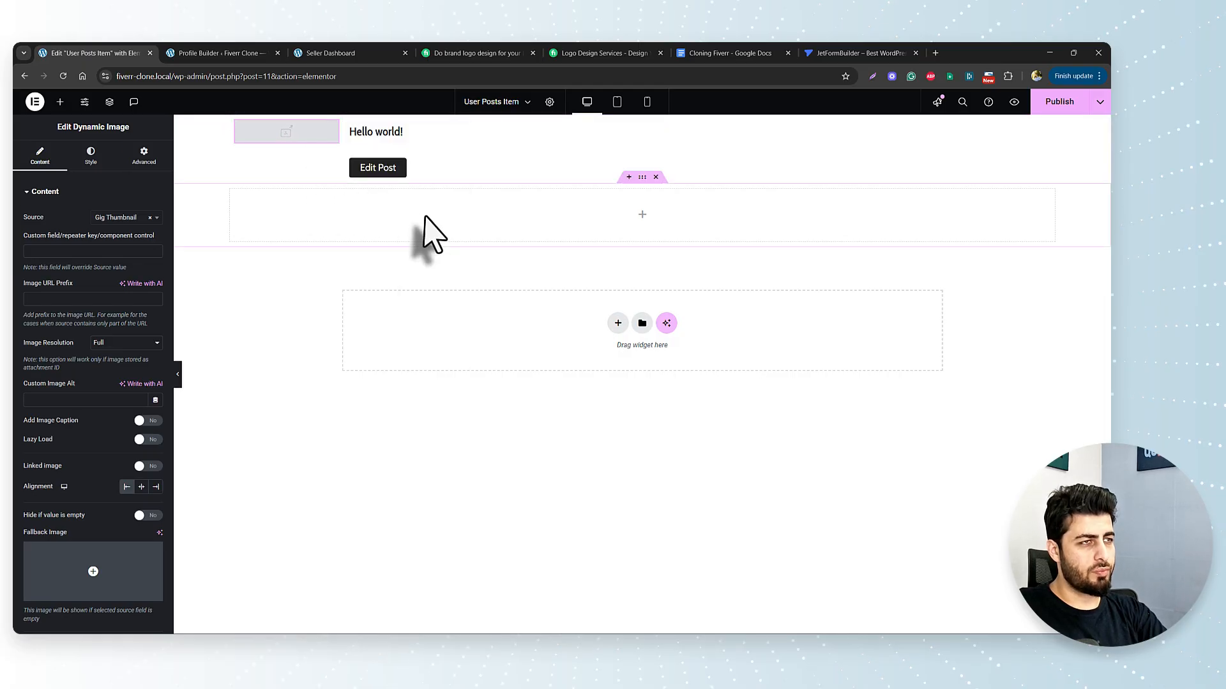
pyautogui.rightClick(426, 217)
pyautogui.click(455, 310)
# Set the copied thumbnail image's width to 100%, height to 200 px and object fit to Cover
pyautogui.click(93, 157)
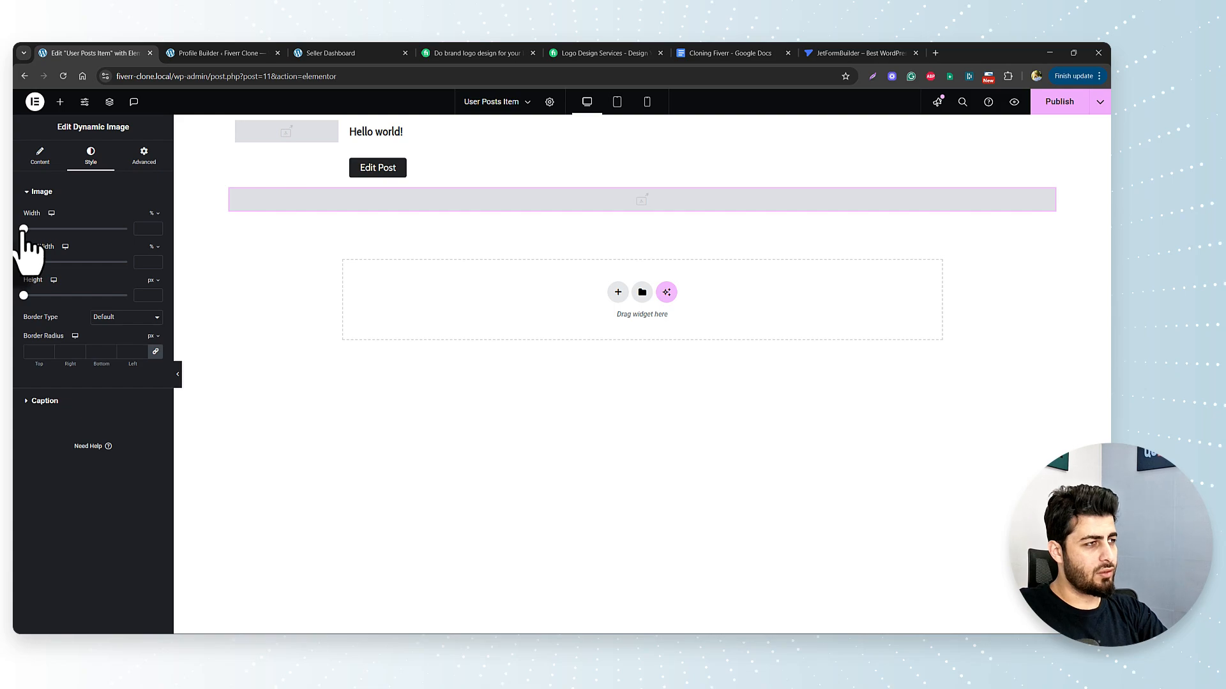
pyautogui.moveTo(23, 229); pyautogui.dragTo(127, 230)
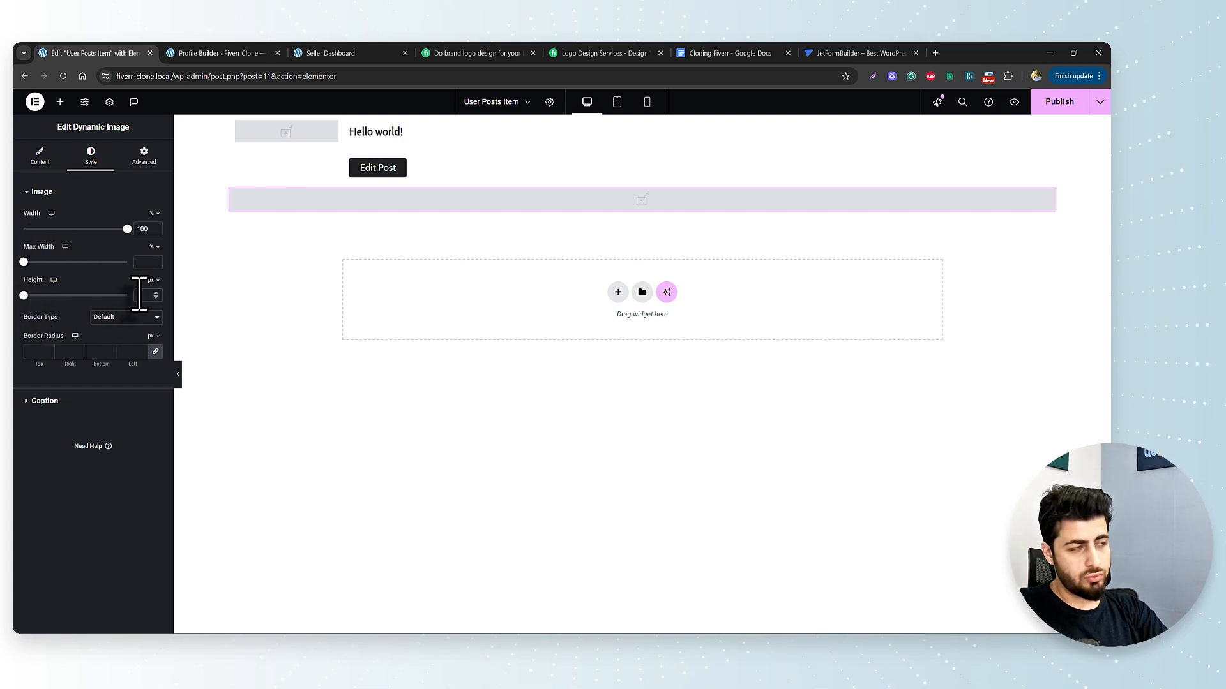
pyautogui.write('200')
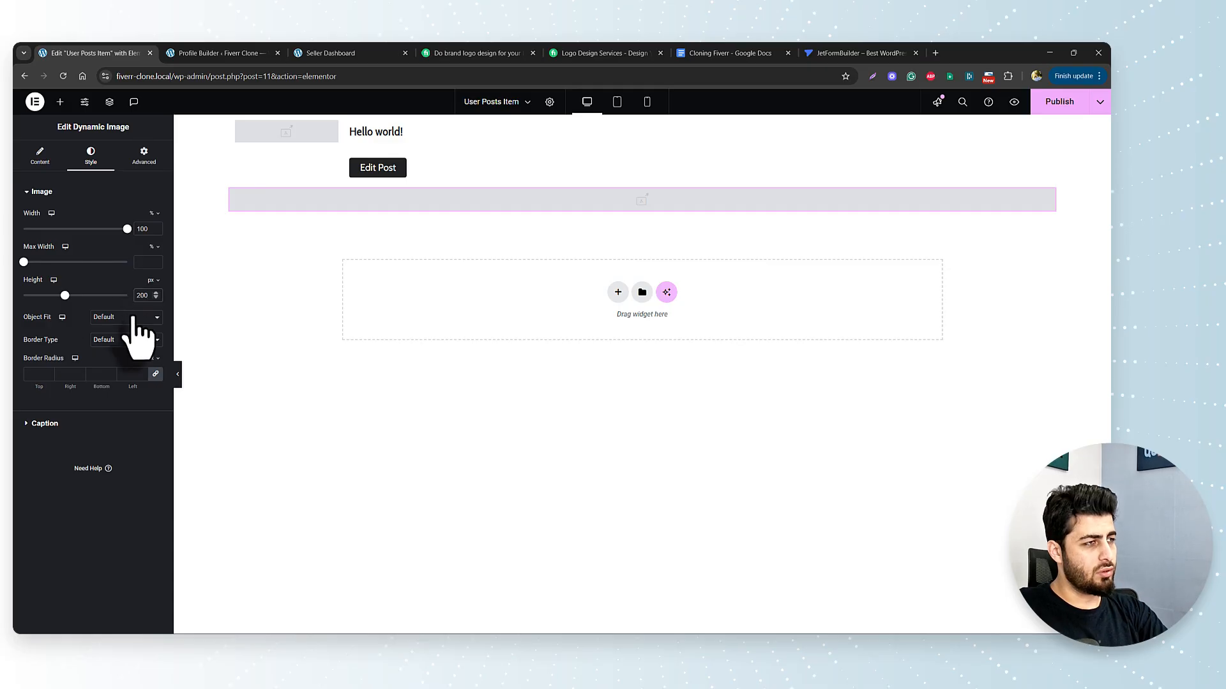
pyautogui.click(132, 322)
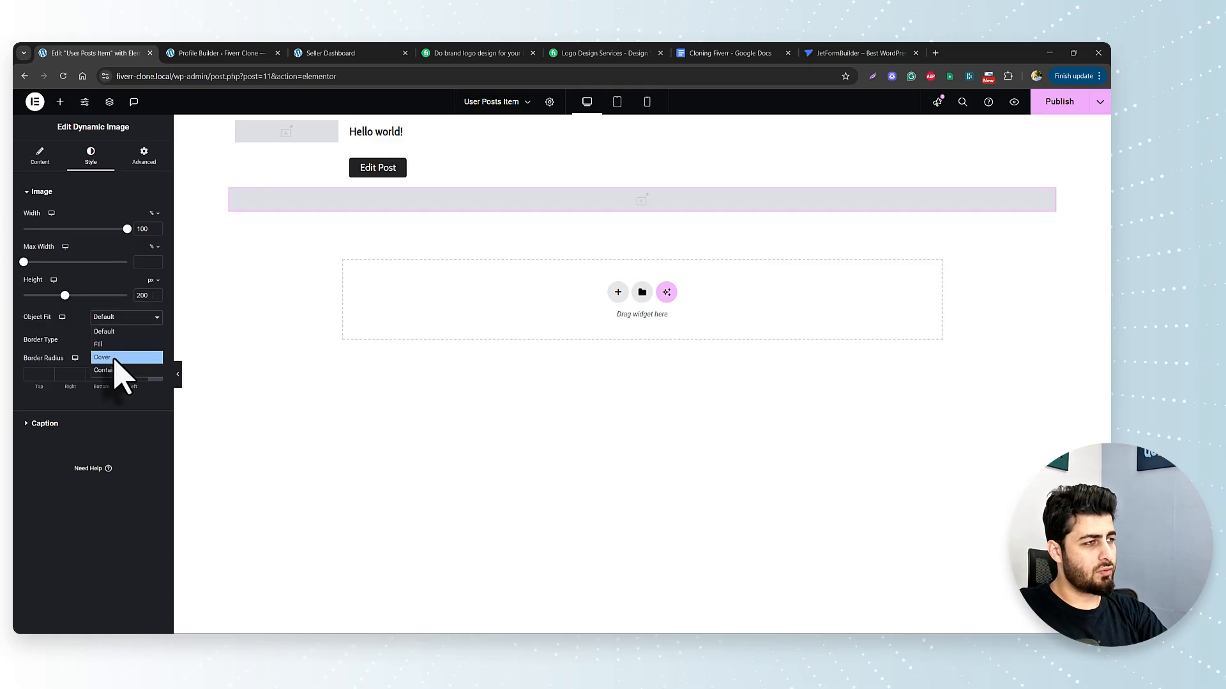
pyautogui.click(115, 359)
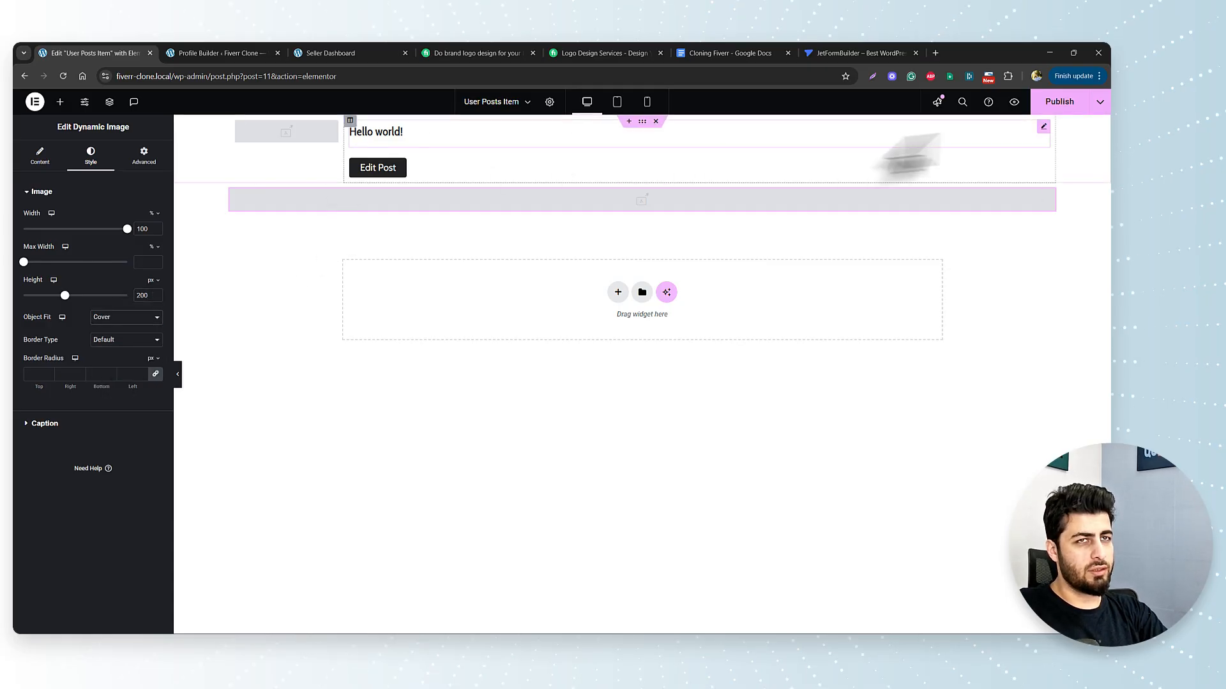
# Paste copies of the gig title and the Edit Post link below the thumbnail in the new container
pyautogui.moveTo(906, 153); pyautogui.dragTo(1059, 137)
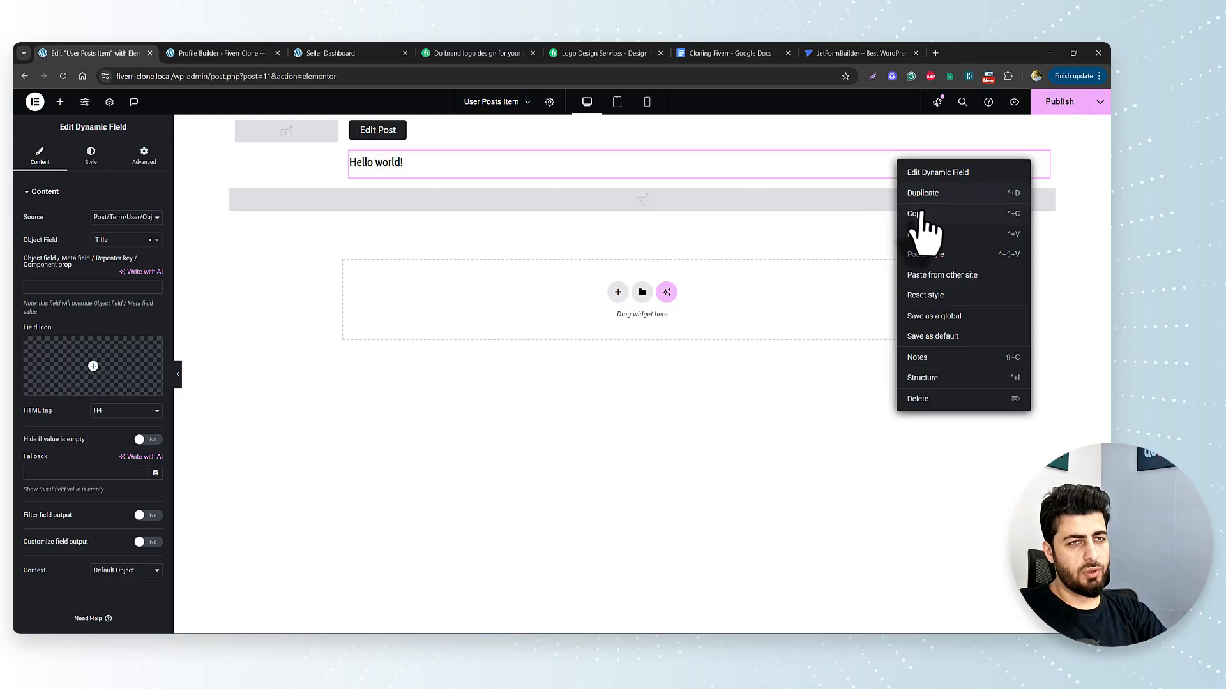
pyautogui.rightClick(614, 204)
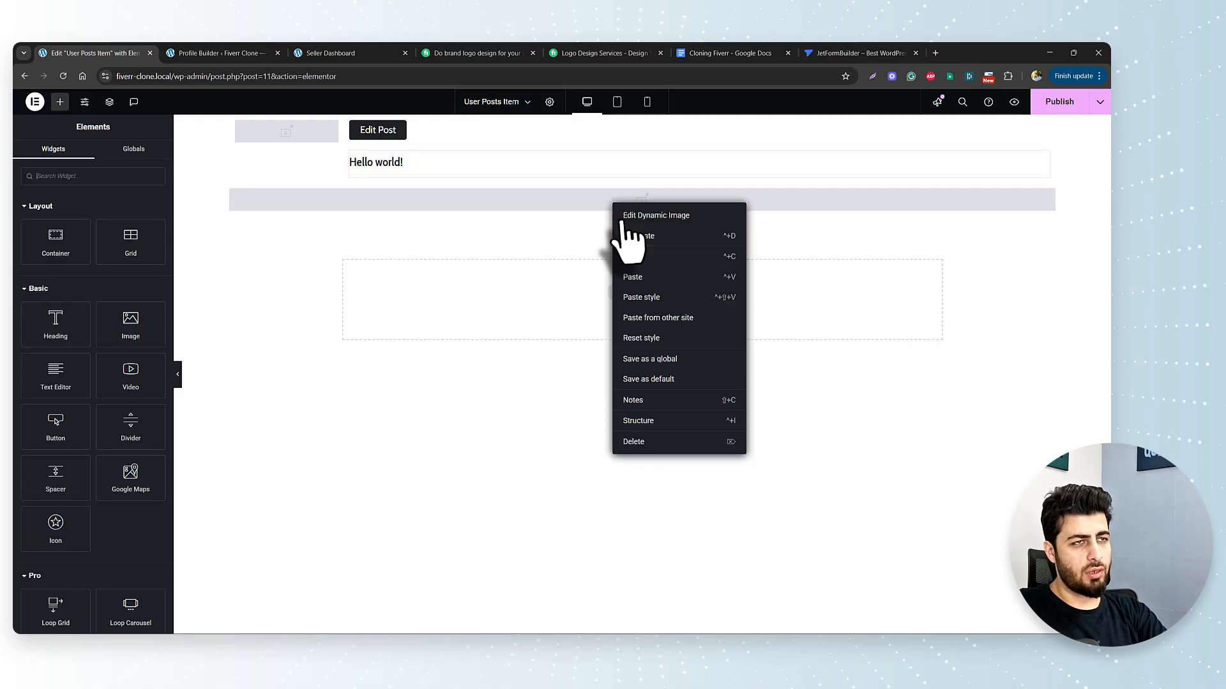
pyautogui.click(641, 276)
pyautogui.rightClick(481, 131)
pyautogui.click(519, 182)
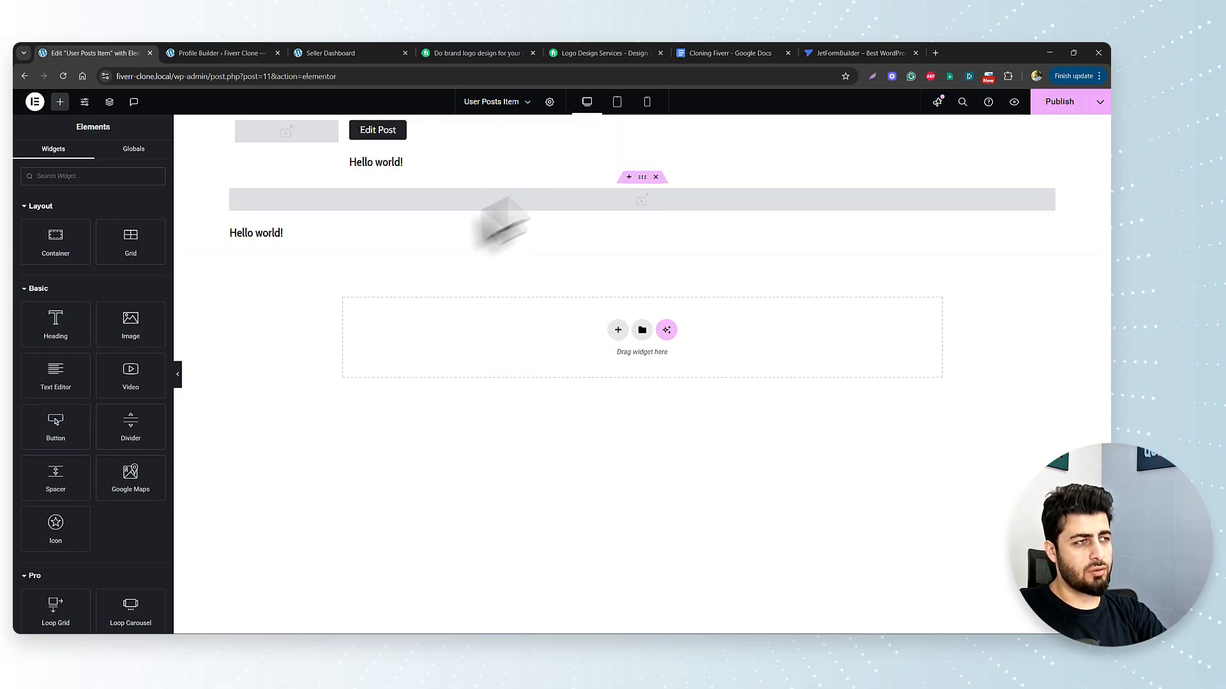
pyautogui.rightClick(281, 233)
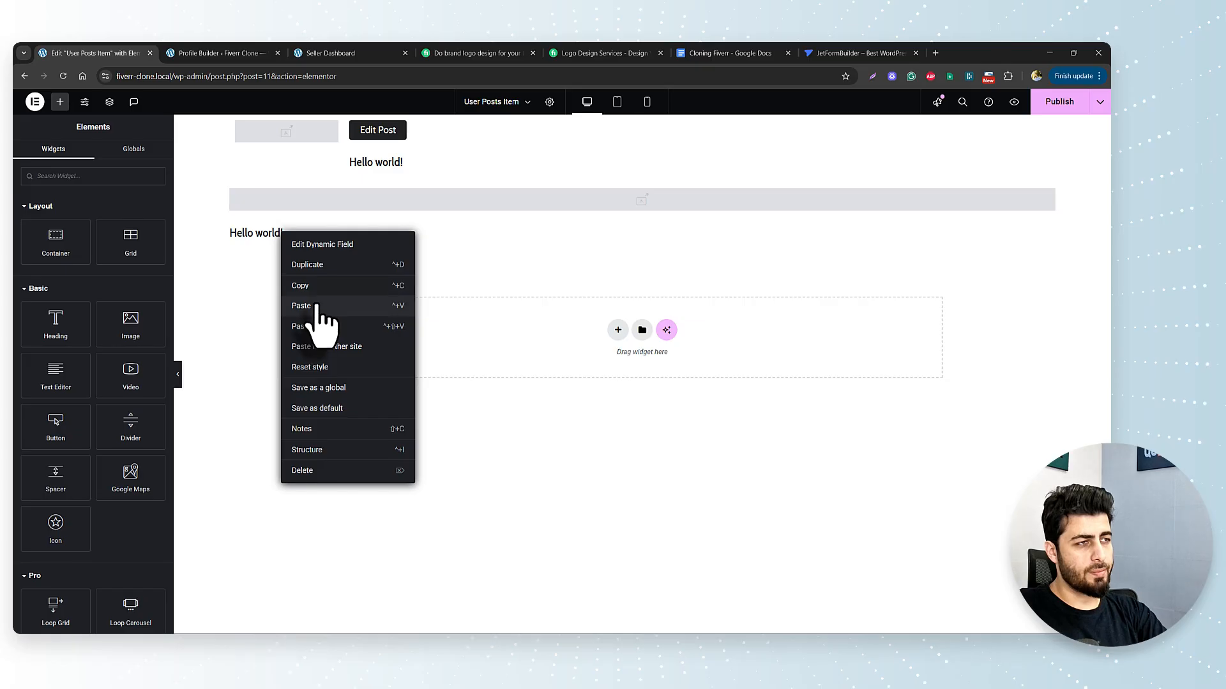
pyautogui.click(317, 307)
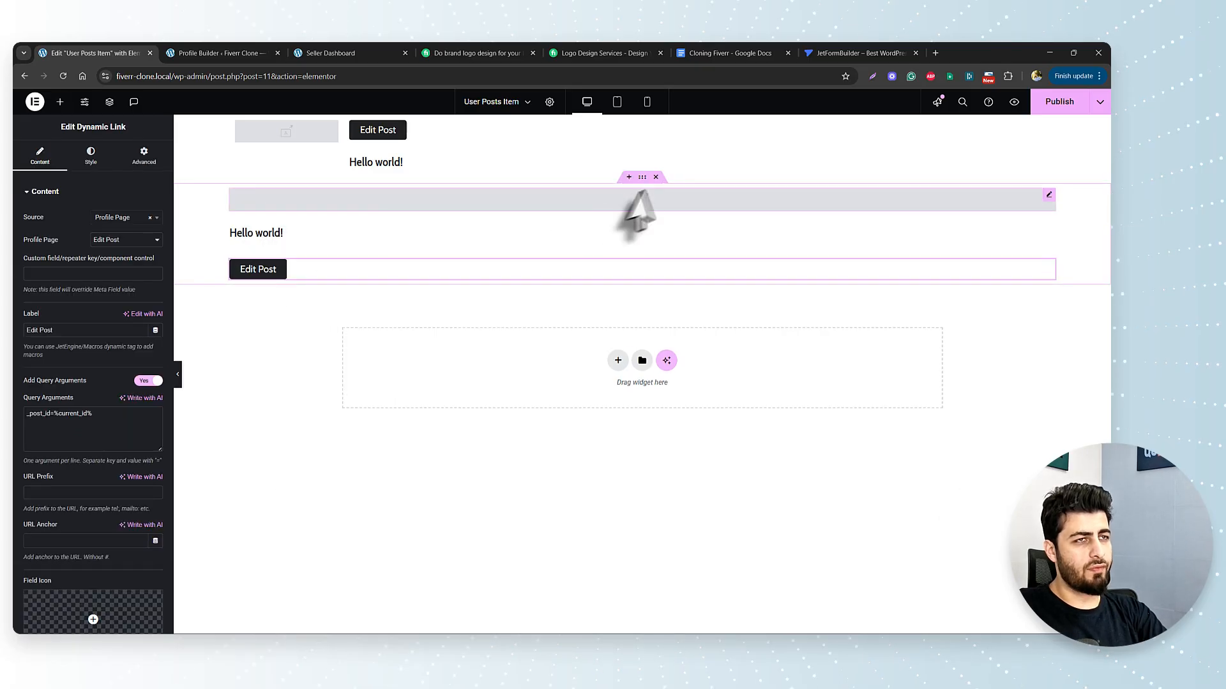
# Give the new container a solid 1 px border in a global color with a 10 px border radius
pyautogui.click(642, 177)
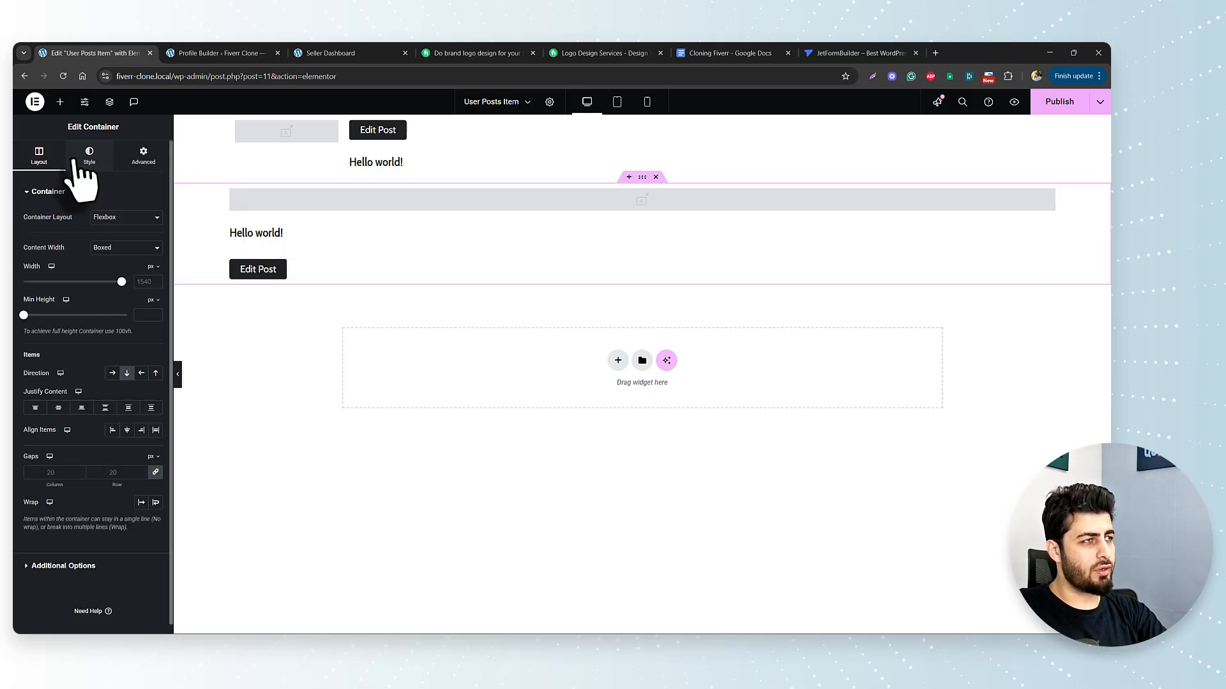
pyautogui.click(88, 158)
pyautogui.click(64, 309)
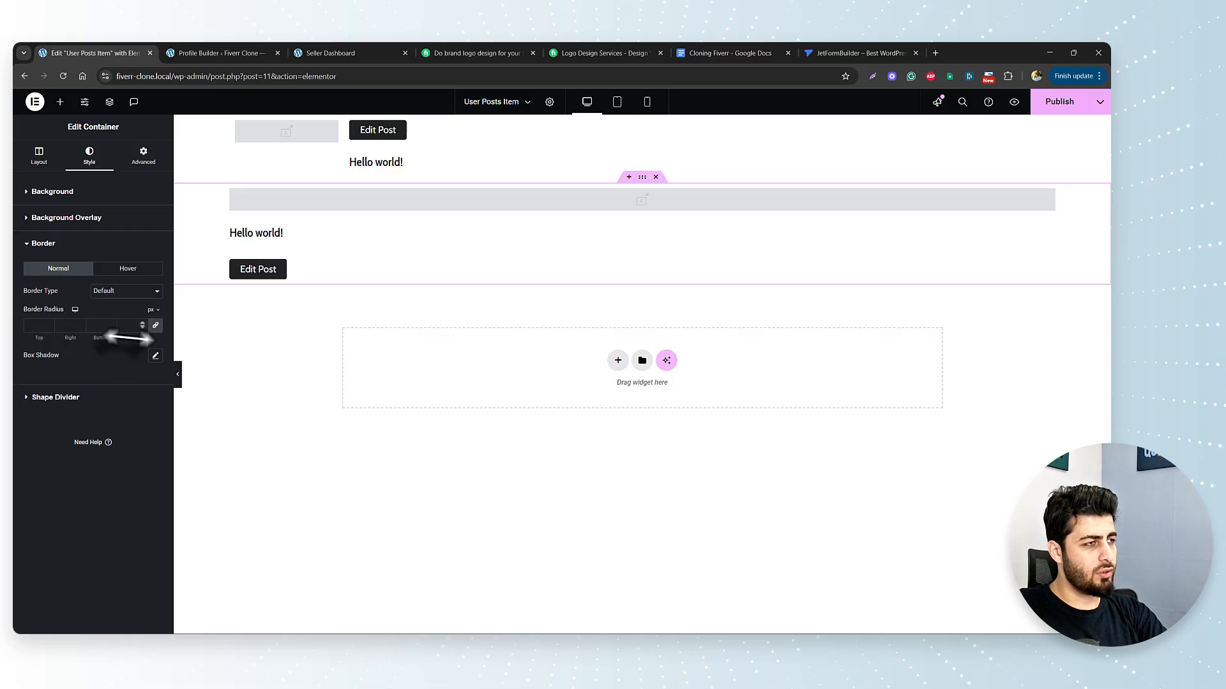
pyautogui.click(121, 296)
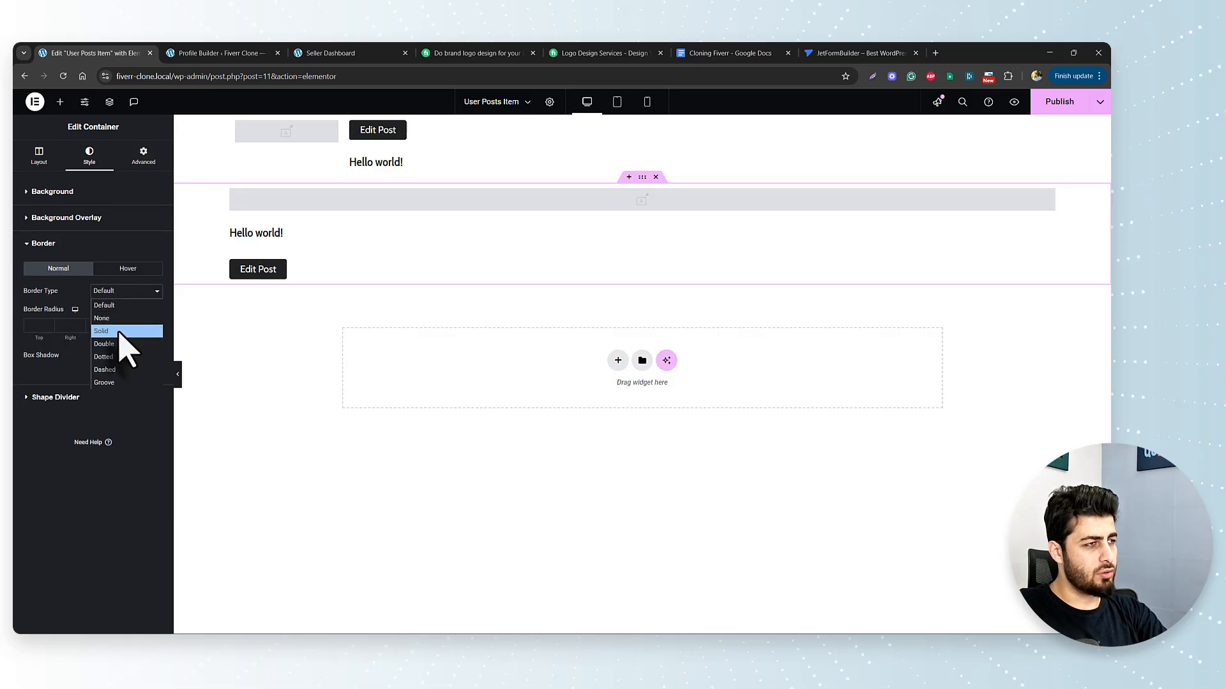
pyautogui.click(124, 328)
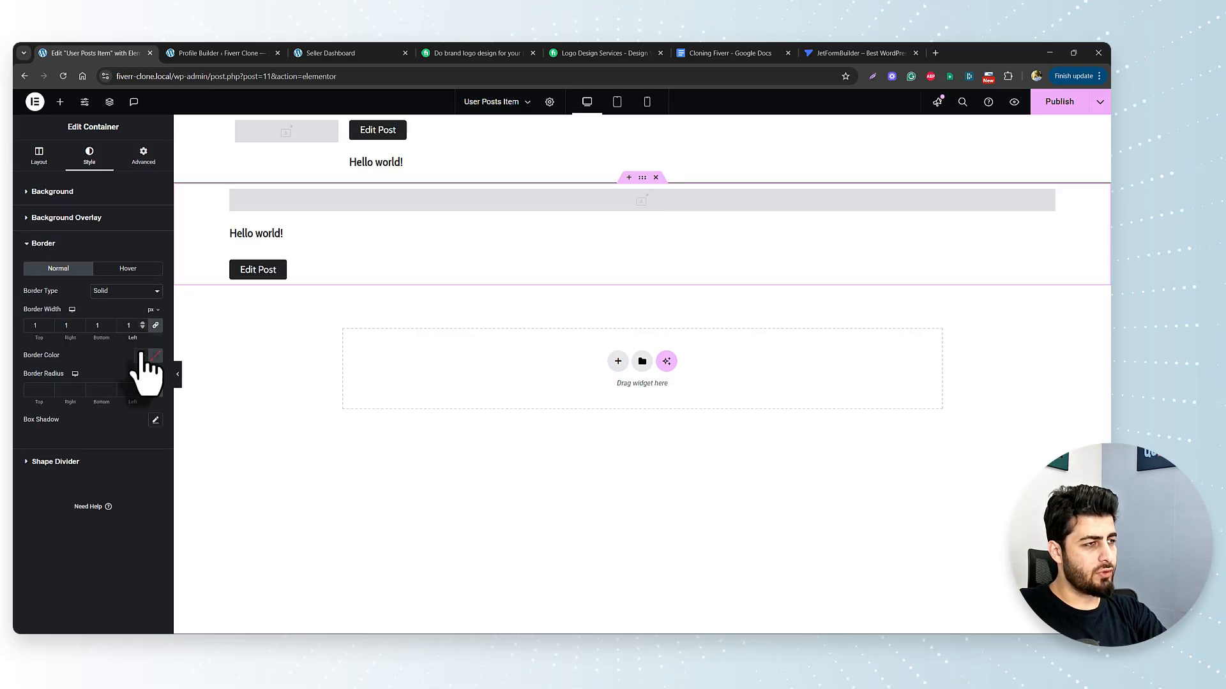
pyautogui.click(144, 355)
pyautogui.click(90, 595)
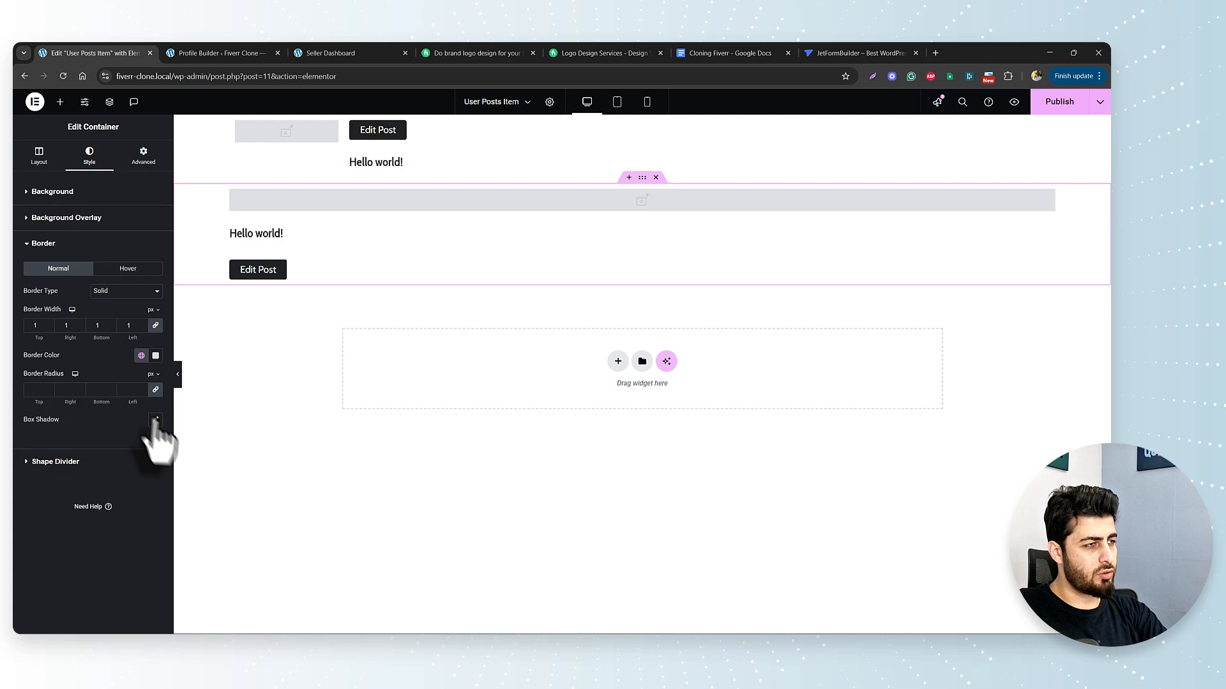
pyautogui.click(127, 390)
pyautogui.write('10')
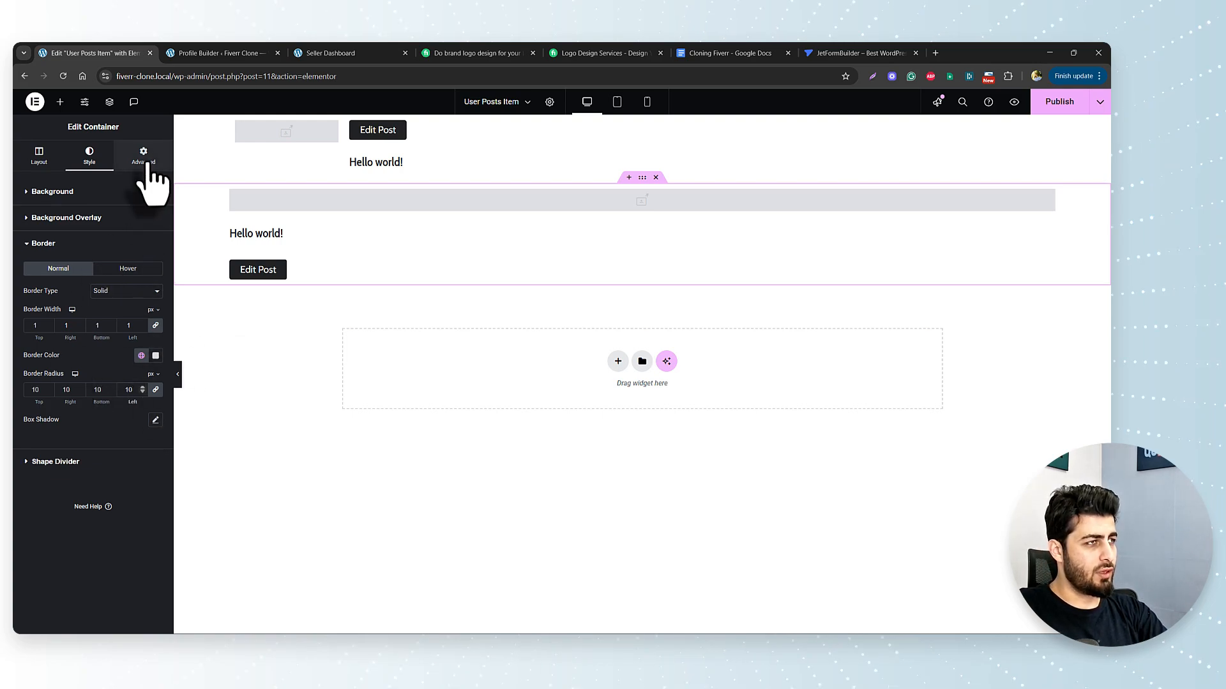
# Set the card container's padding to 20 px on all sides
pyautogui.click(147, 167)
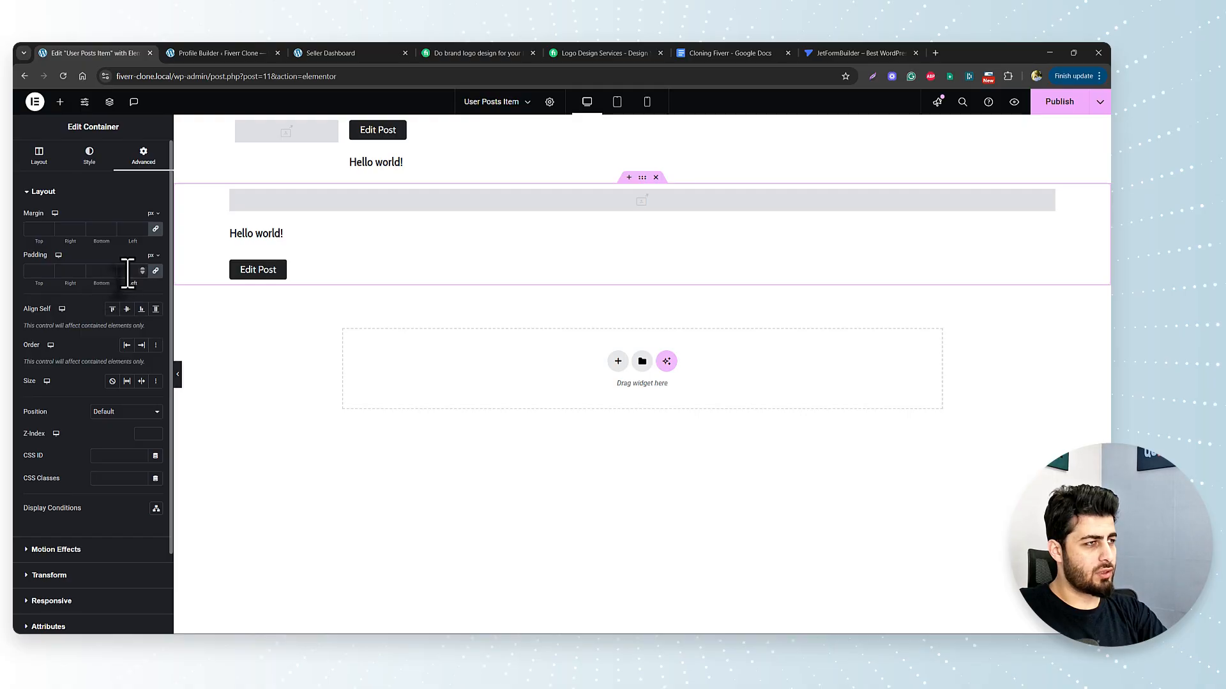
pyautogui.click(127, 270)
pyautogui.write('20')
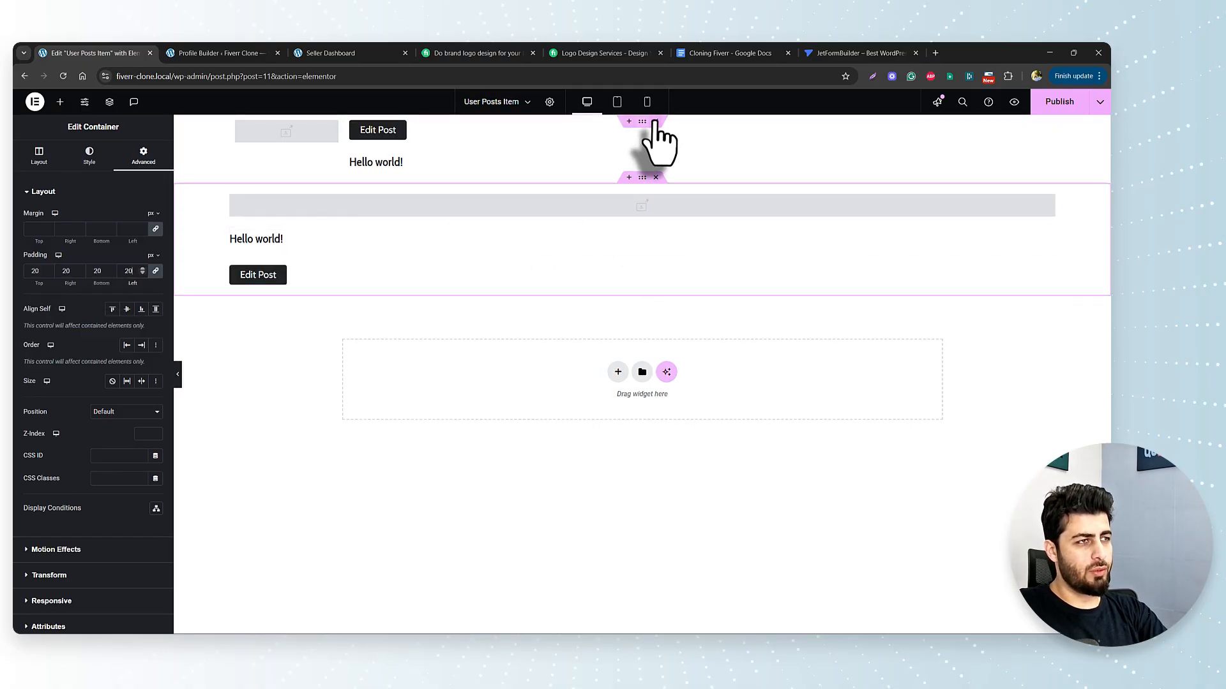
# Delete the original row container above the new card and publish the User Posts Item listing
pyautogui.click(655, 121)
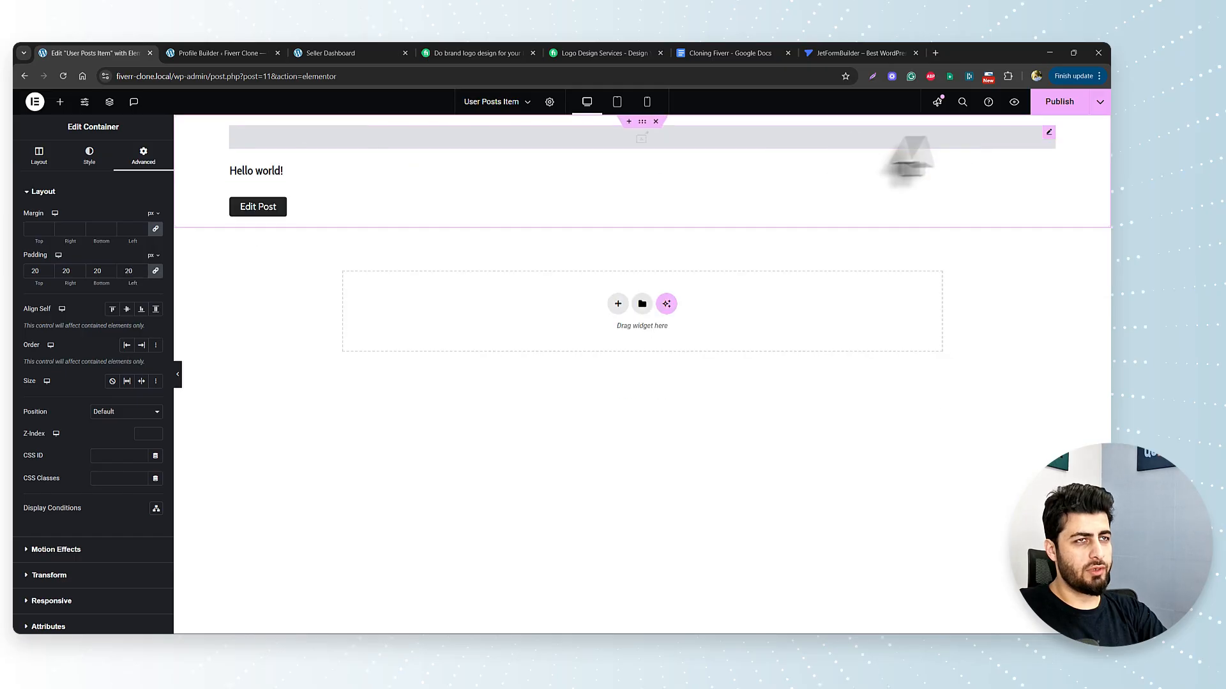
pyautogui.click(1079, 109)
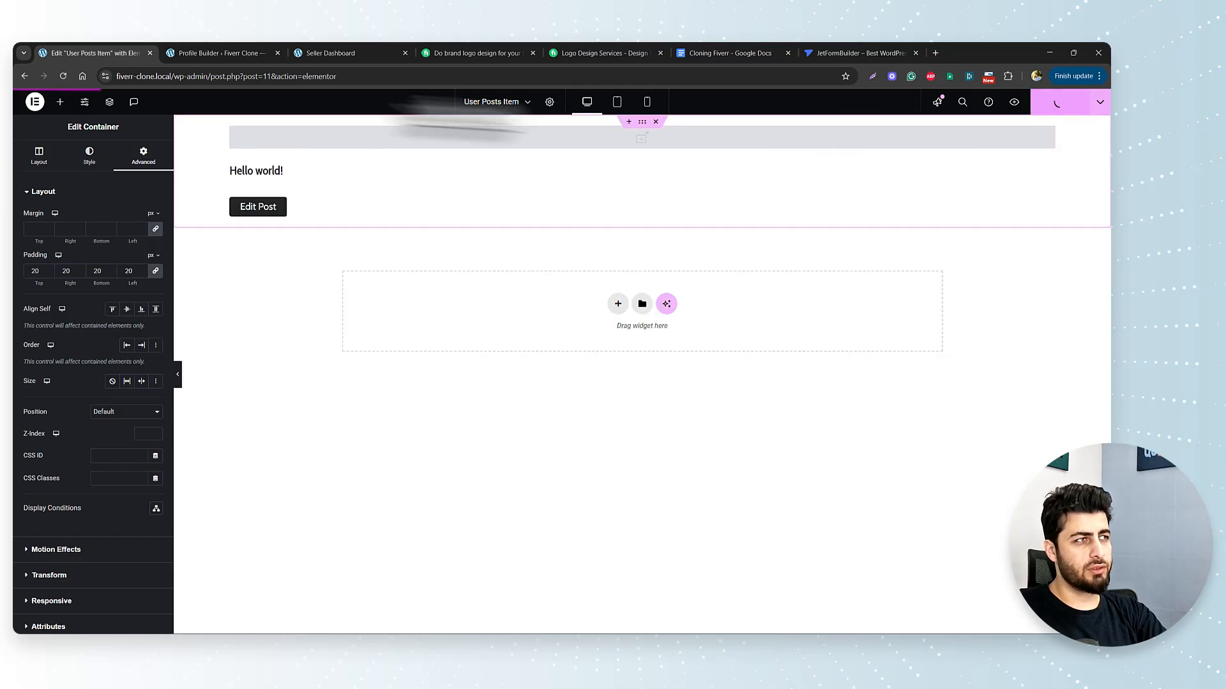
# From the live Seller Dashboard page, open Seller Dashboard Main for Elementor editing in a new tab
pyautogui.click(240, 51)
pyautogui.click(388, 51)
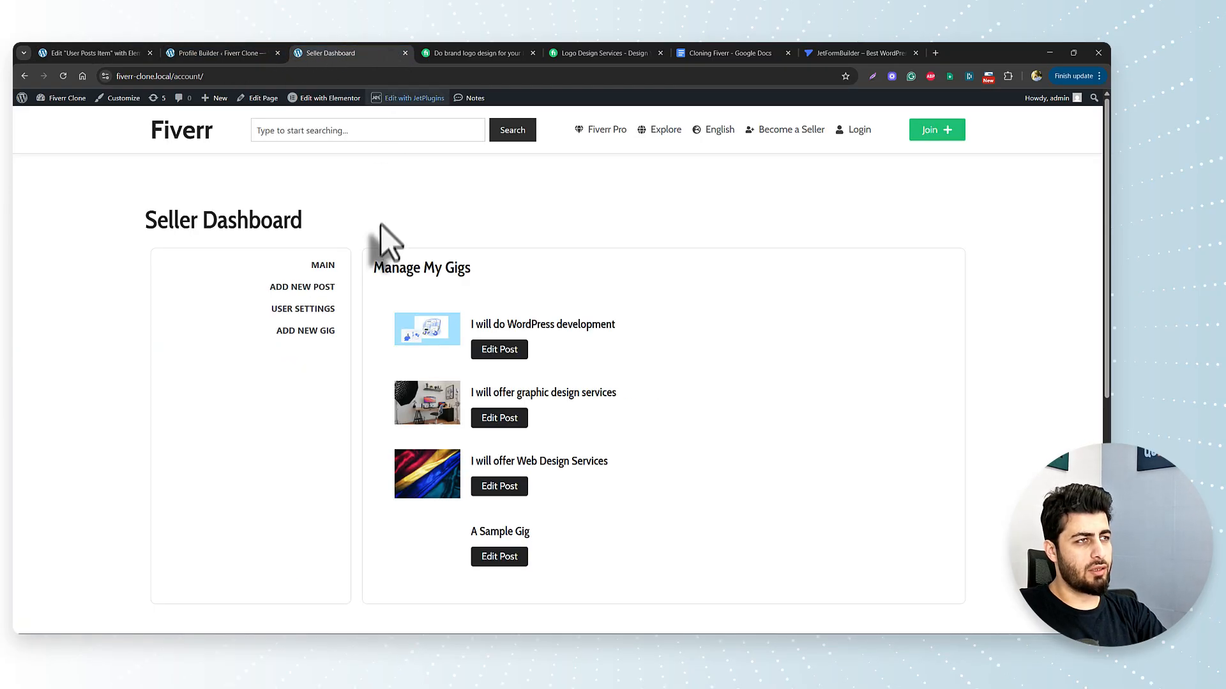
pyautogui.moveTo(319, 100)
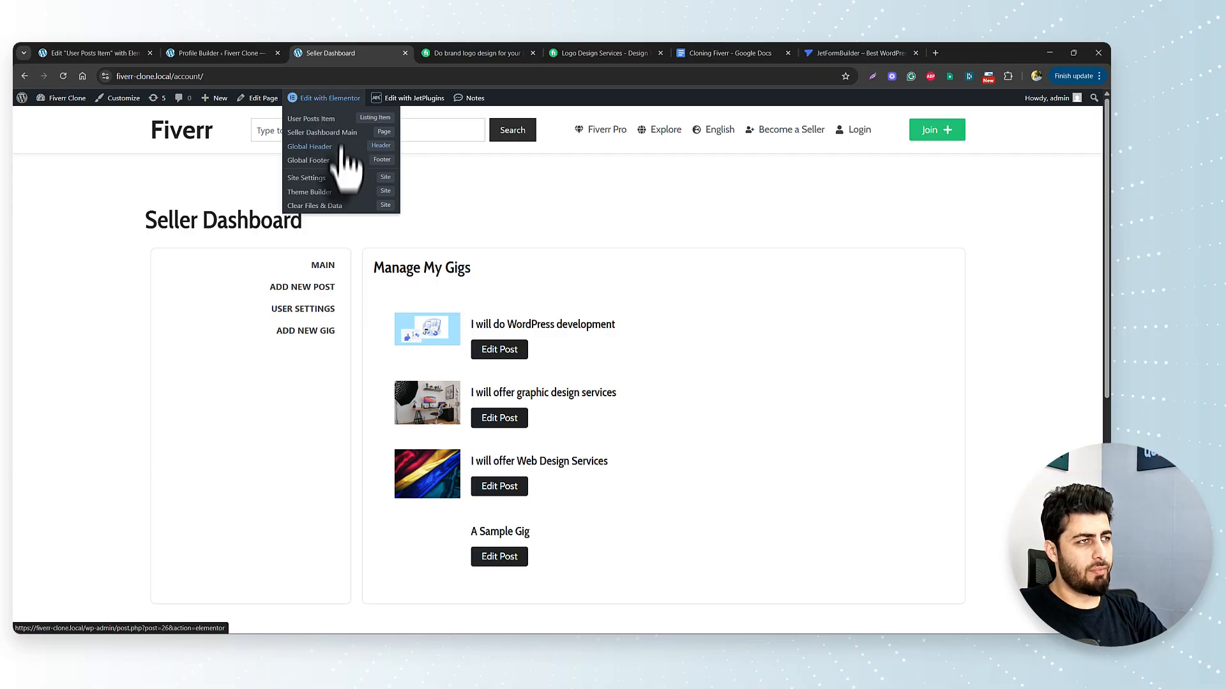
pyautogui.rightClick(321, 135)
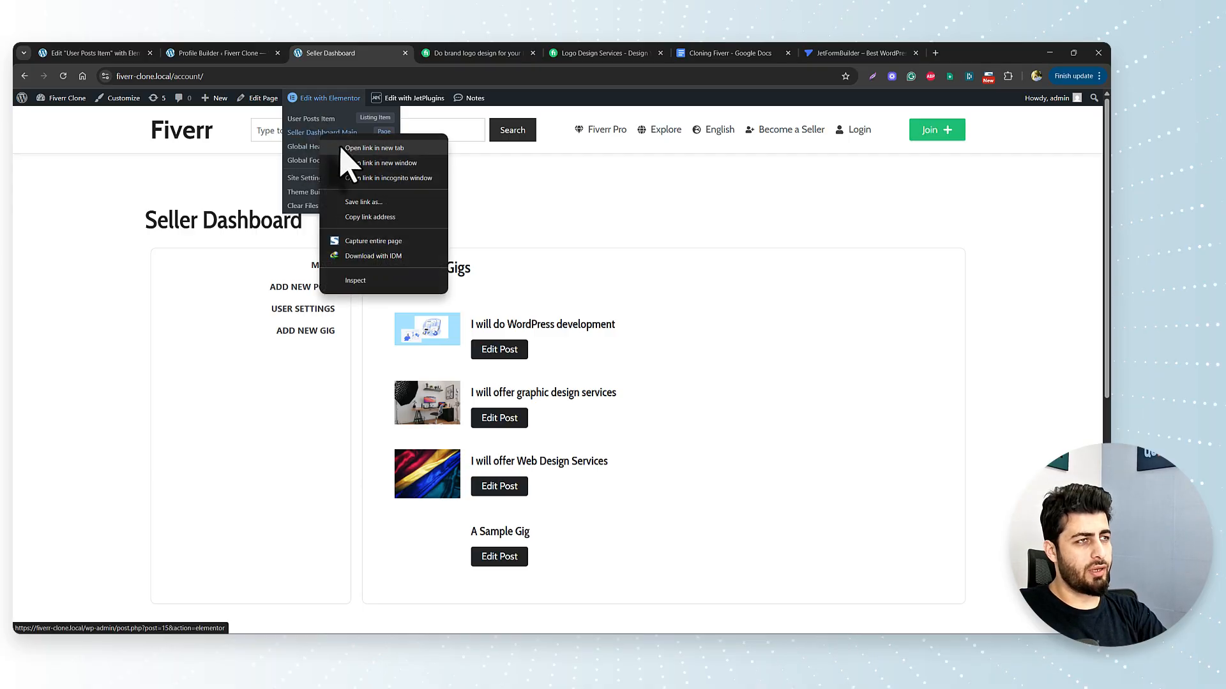
pyautogui.click(357, 143)
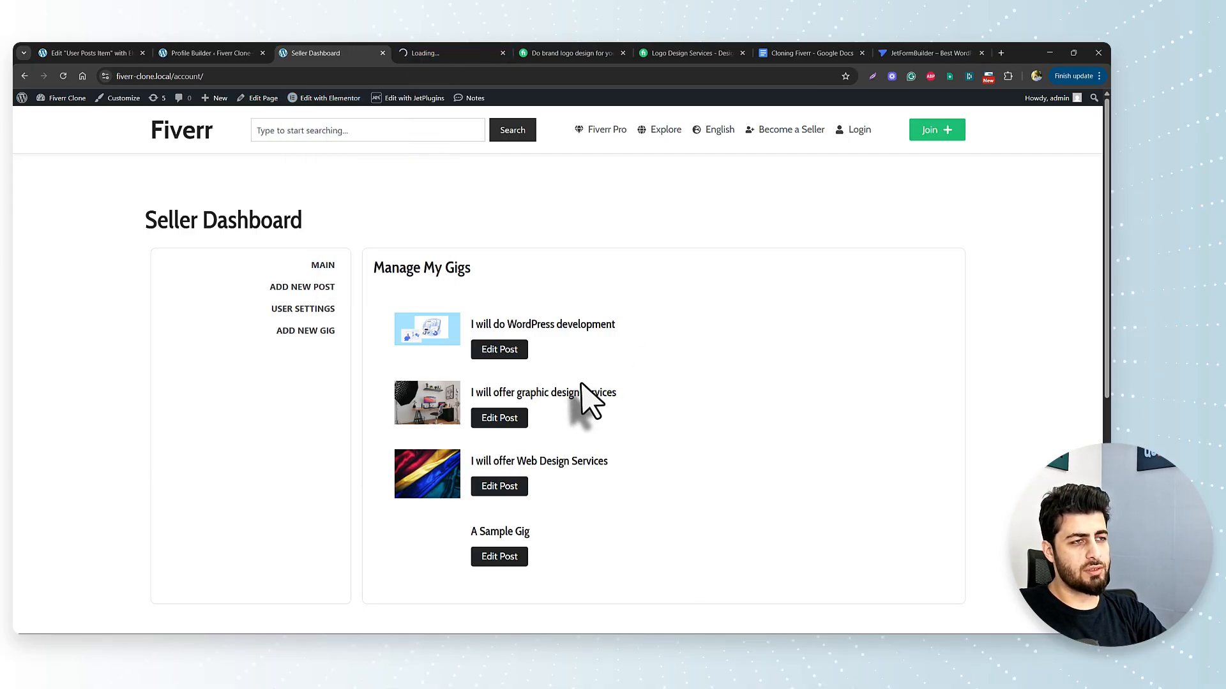
# Reload the live Seller Dashboard page and check the stacked gig cards under Manage My Gigs
pyautogui.click(99, 51)
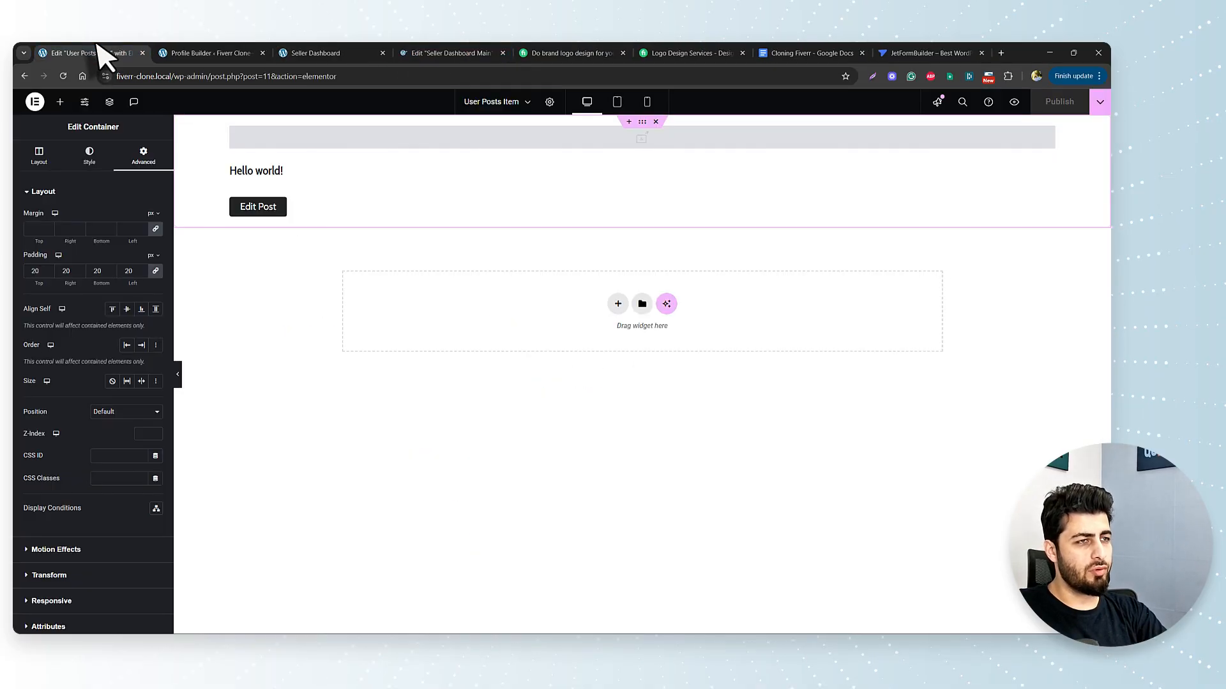
pyautogui.click(313, 53)
pyautogui.click(62, 76)
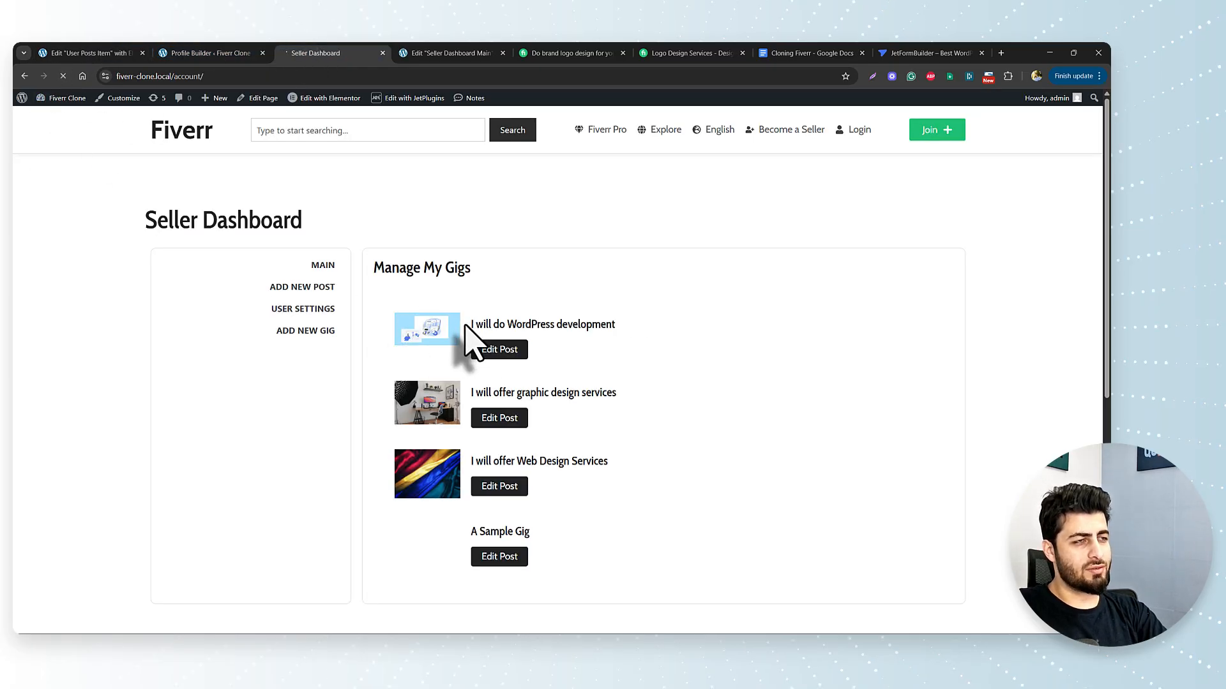
pyautogui.scroll(-7, 547, 427)
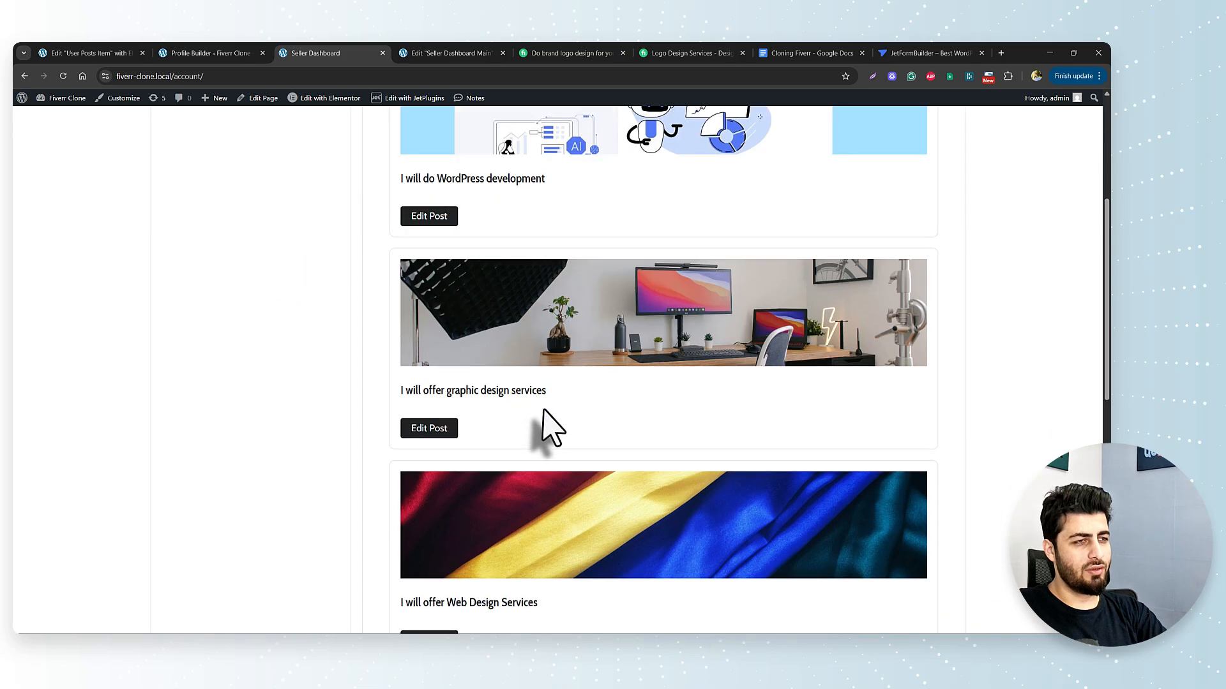
pyautogui.scroll(5, 548, 428)
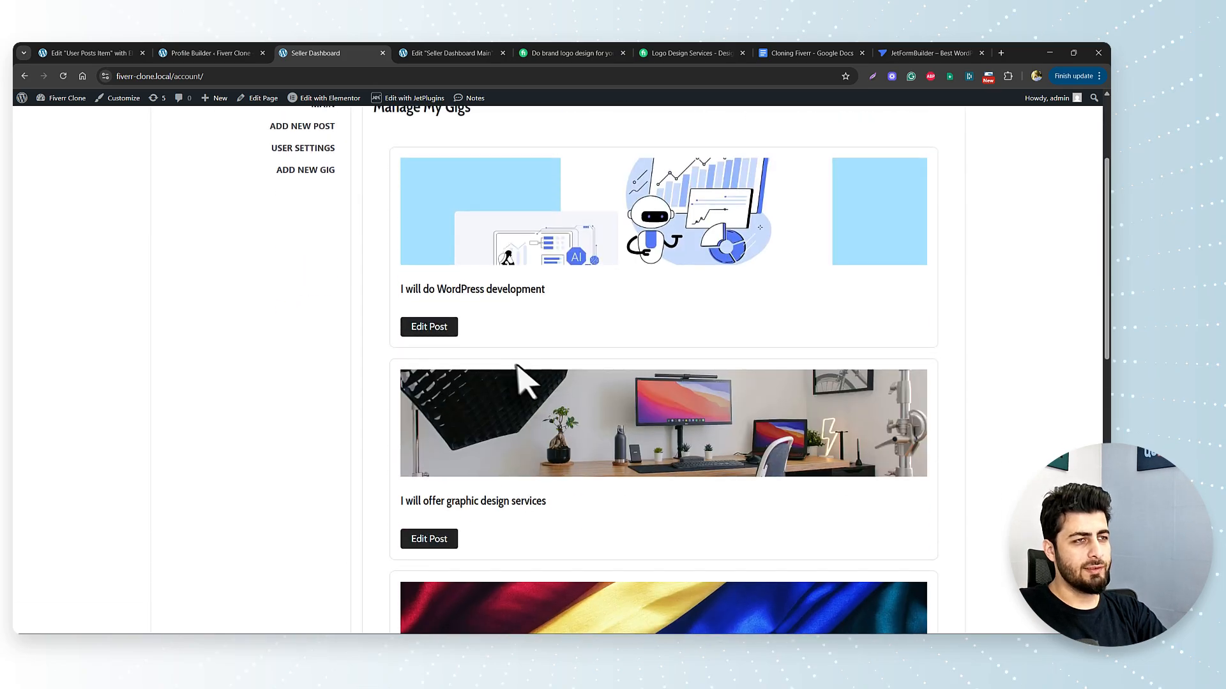
# In the Seller Dashboard Main editor, set the Manage My Gigs listing grid to 3 columns
pyautogui.click(455, 56)
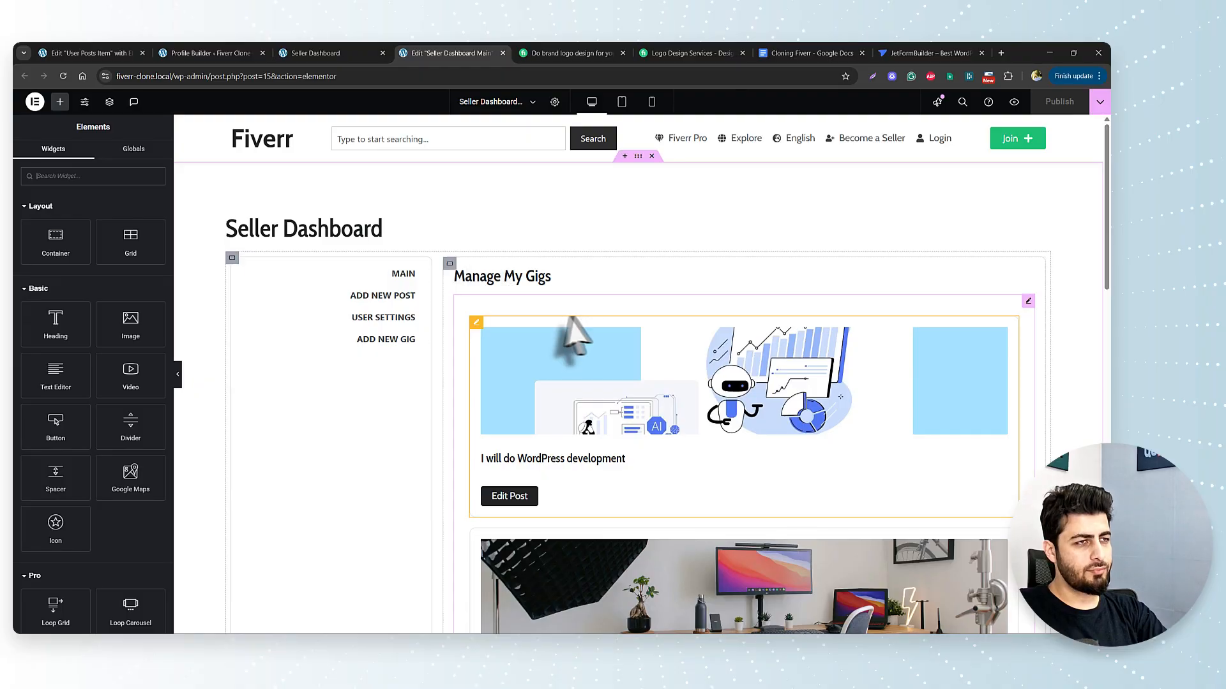
pyautogui.click(1027, 301)
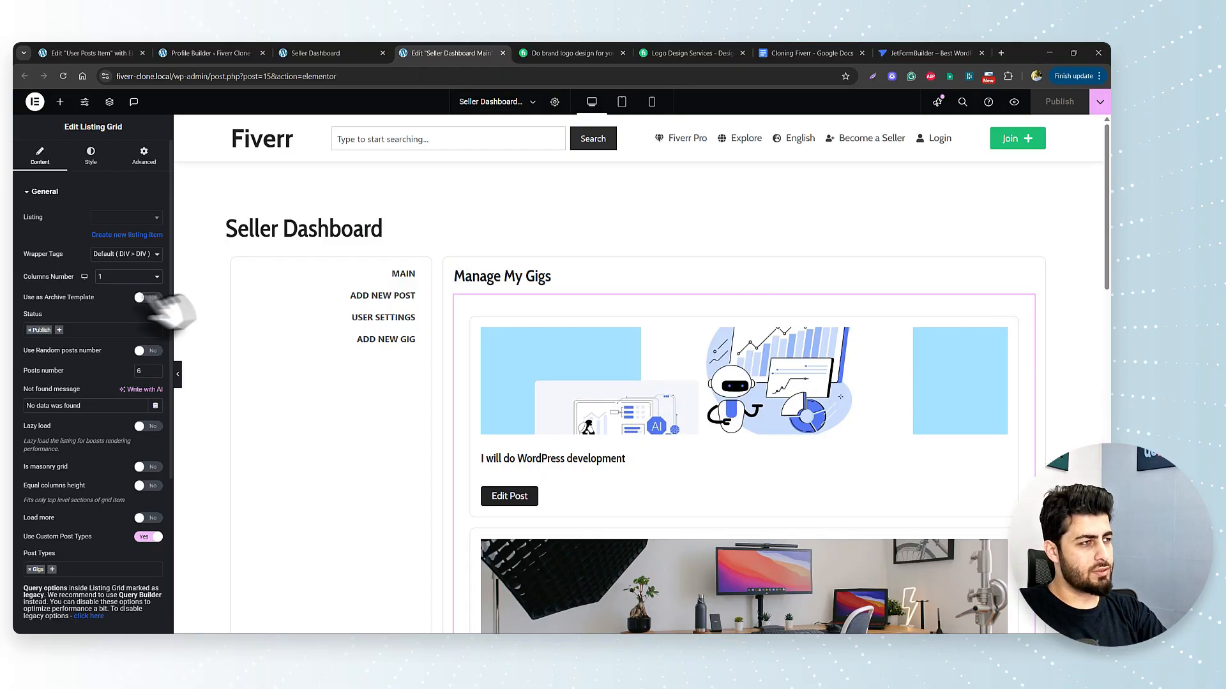
pyautogui.click(127, 277)
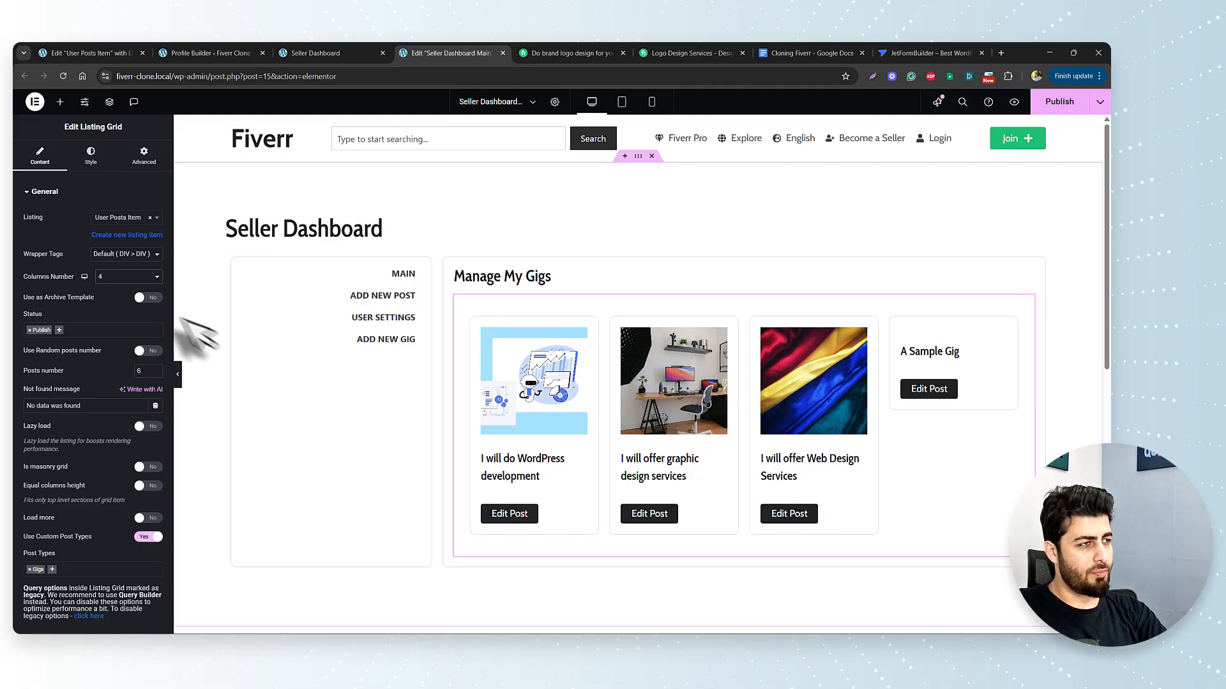
pyautogui.click(121, 317)
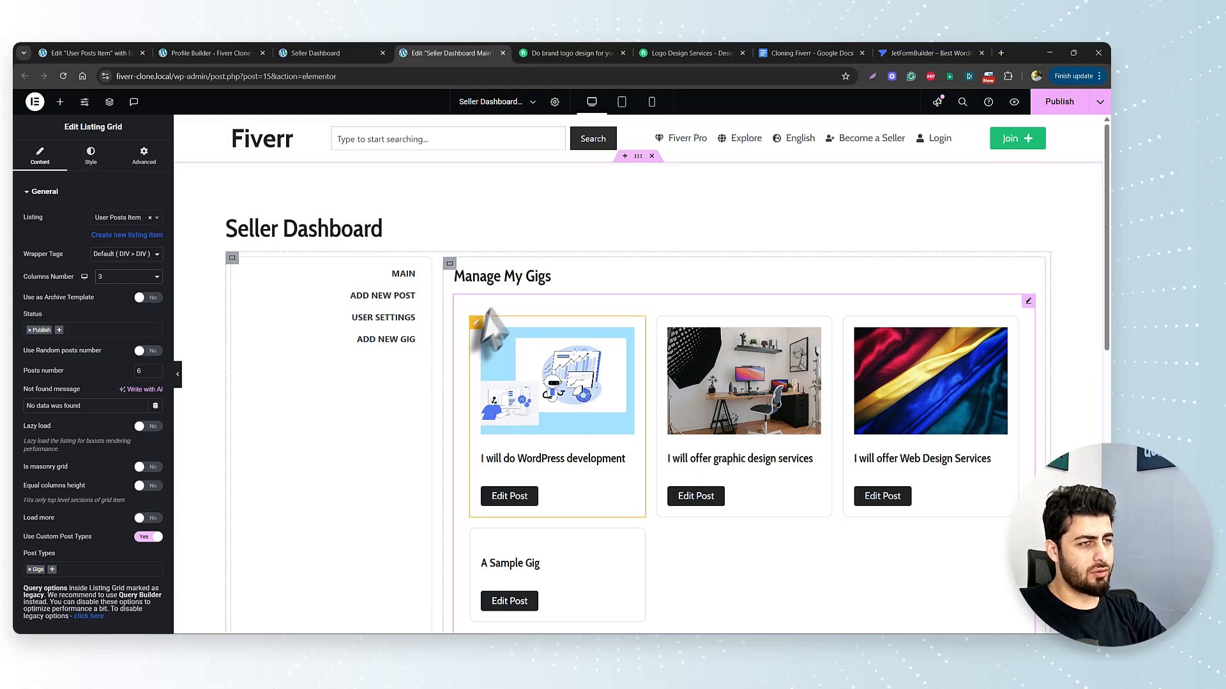
# Set the listing grid's padding to 0 on all sides and publish the Seller Dashboard Main page
pyautogui.scroll(-3, 73, 447)
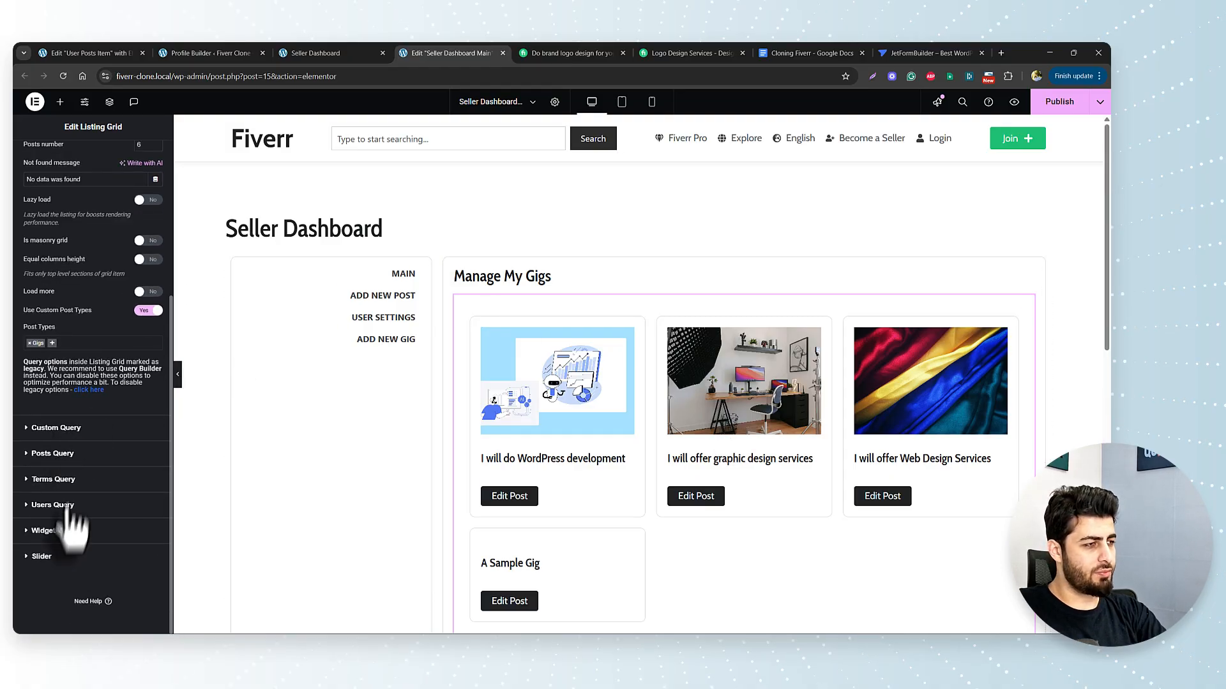
pyautogui.scroll(3, 71, 498)
pyautogui.click(91, 155)
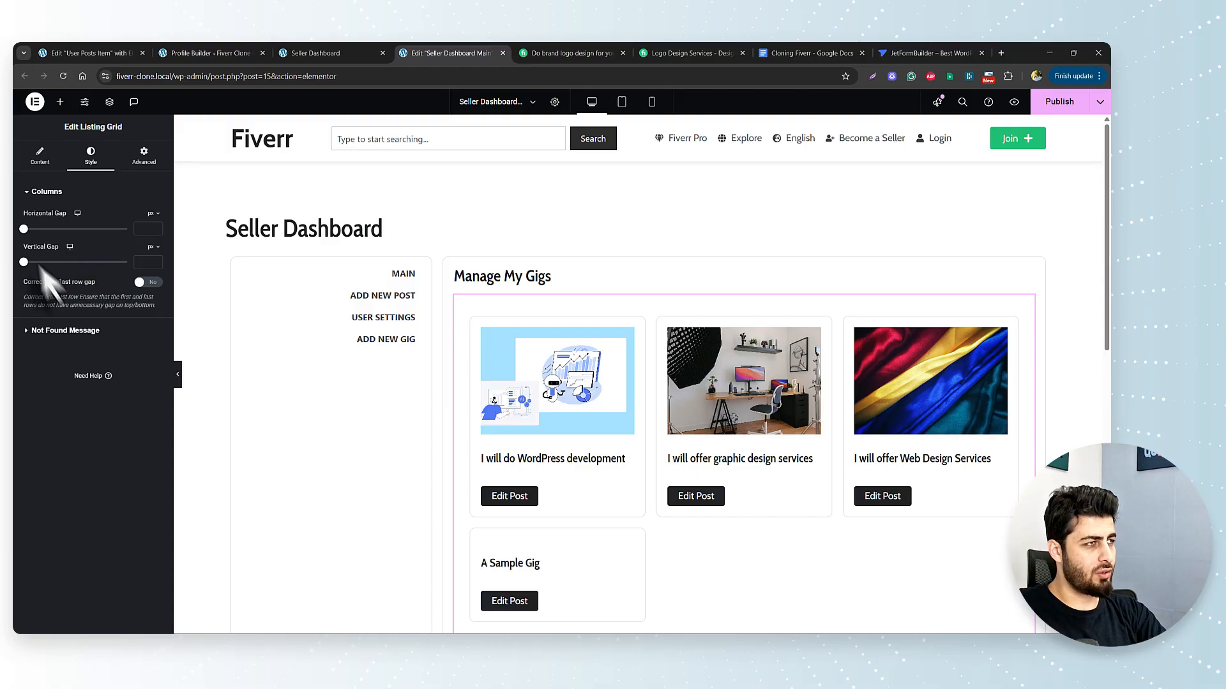
pyautogui.click(144, 155)
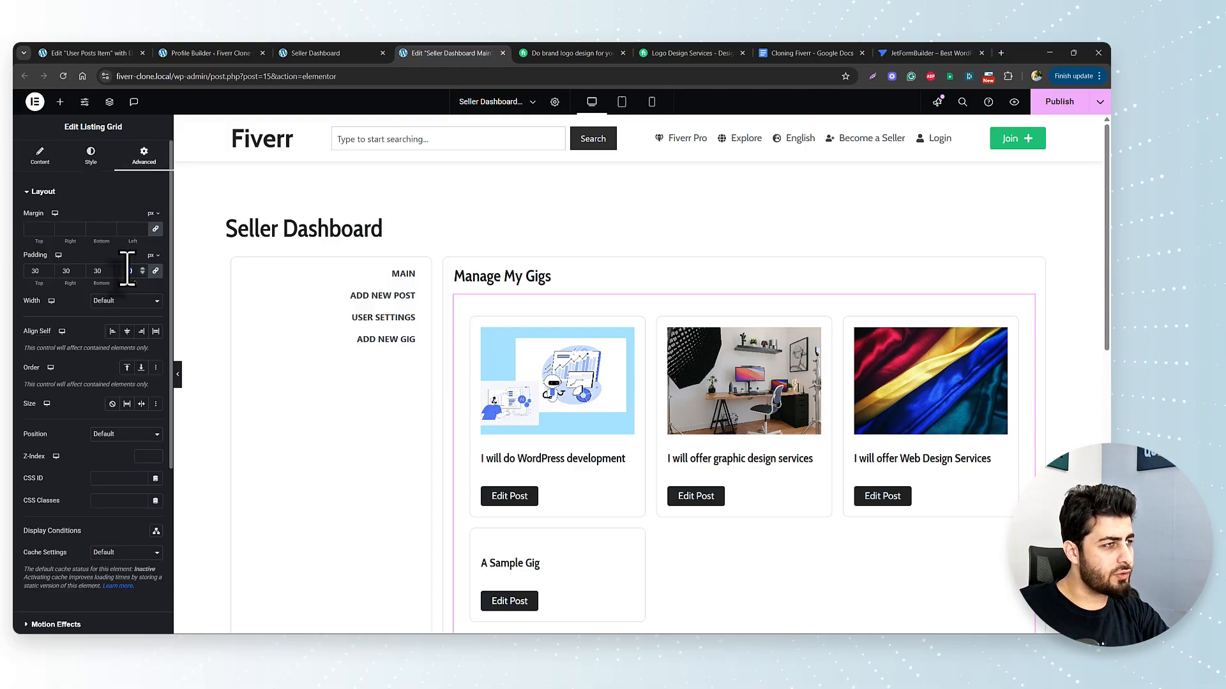
pyautogui.write('0')
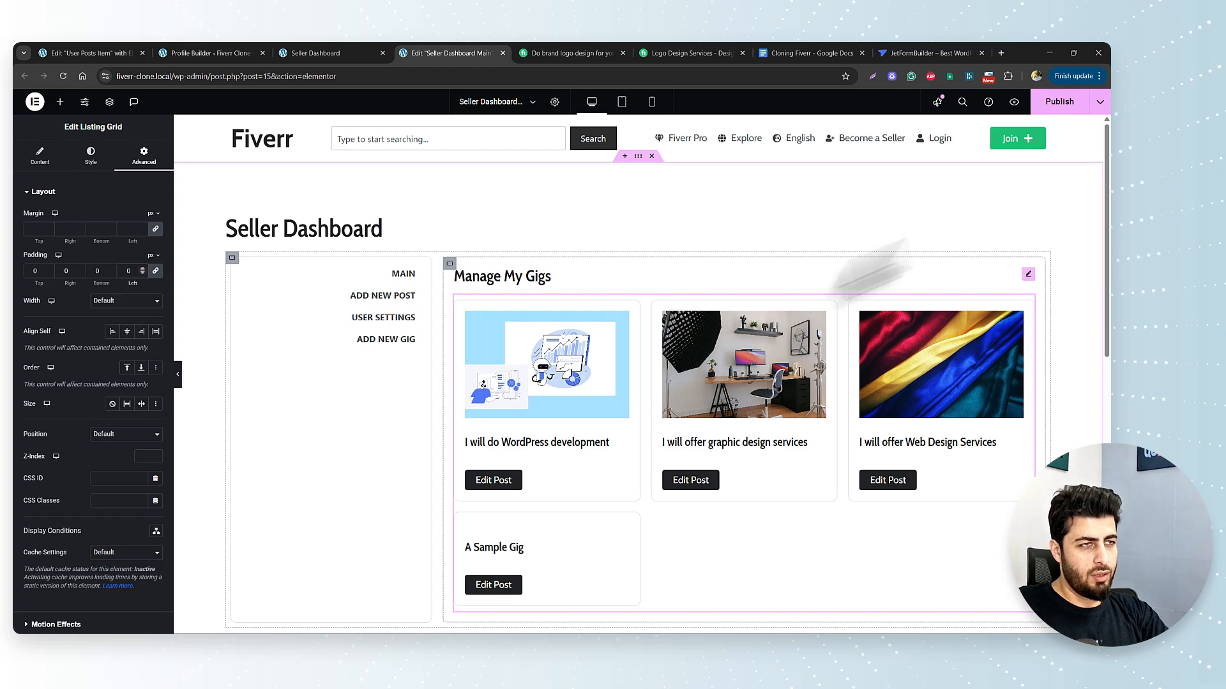
pyautogui.click(1060, 101)
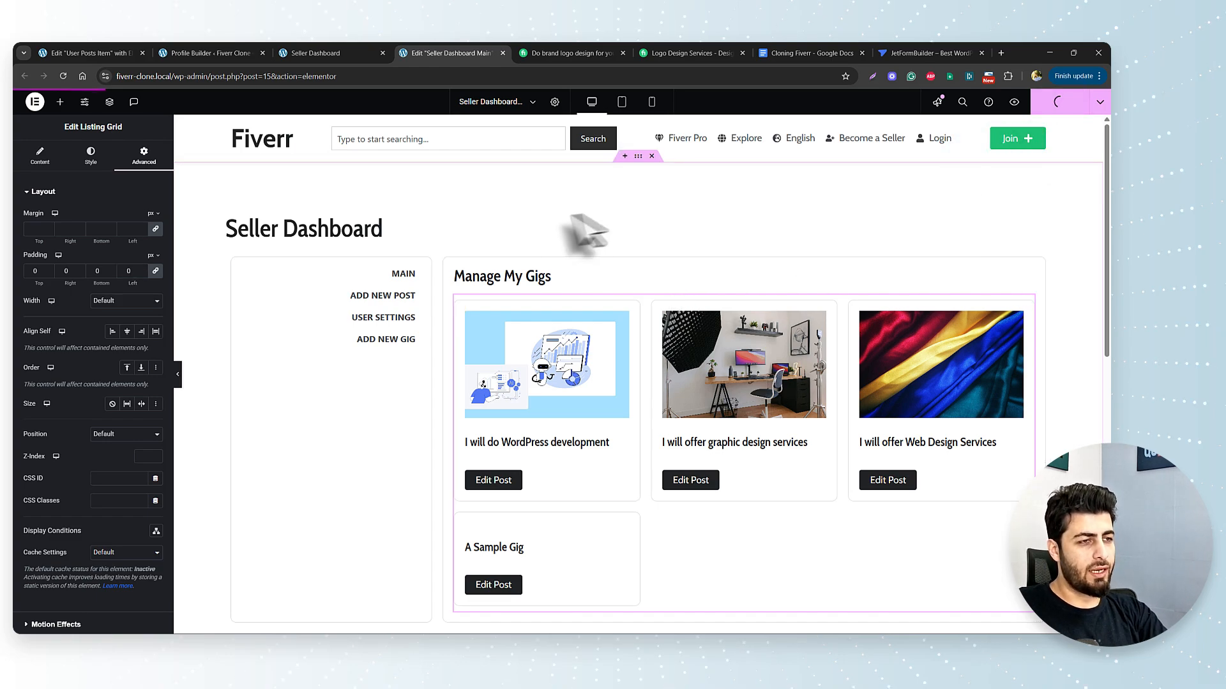
# In the User Posts Item template, change the edit button's label to "Edit Gig" and publish the template
pyautogui.click(332, 51)
pyautogui.click(243, 51)
pyautogui.click(137, 51)
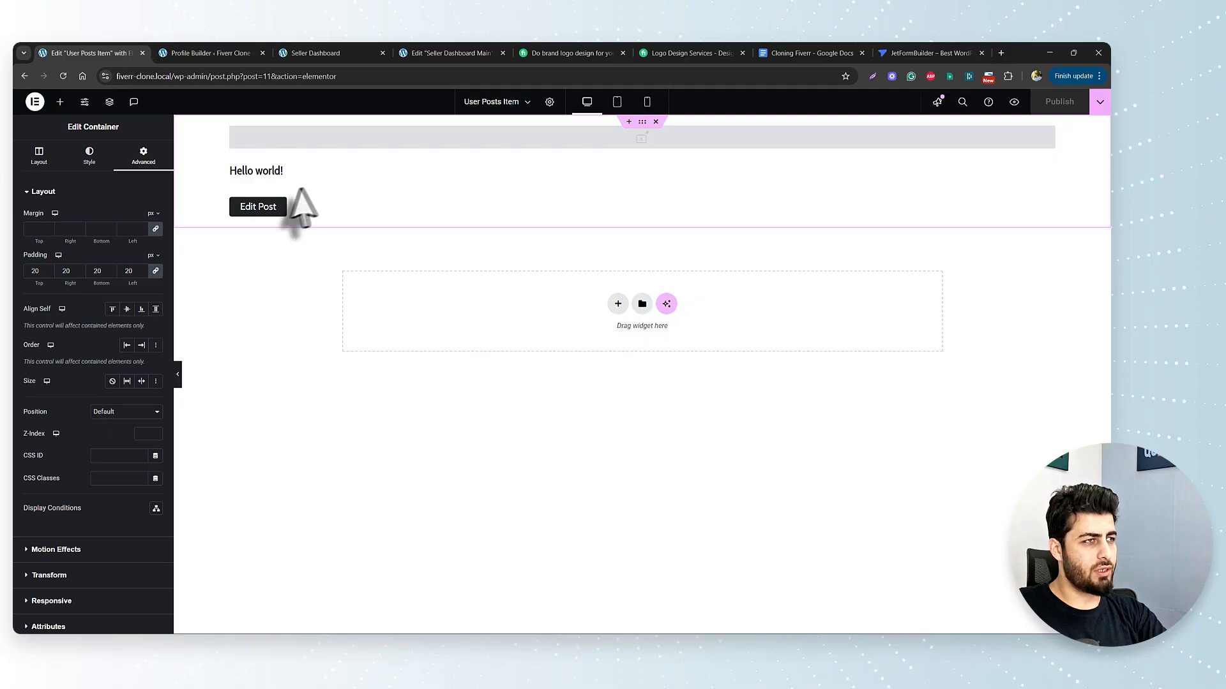
pyautogui.click(354, 210)
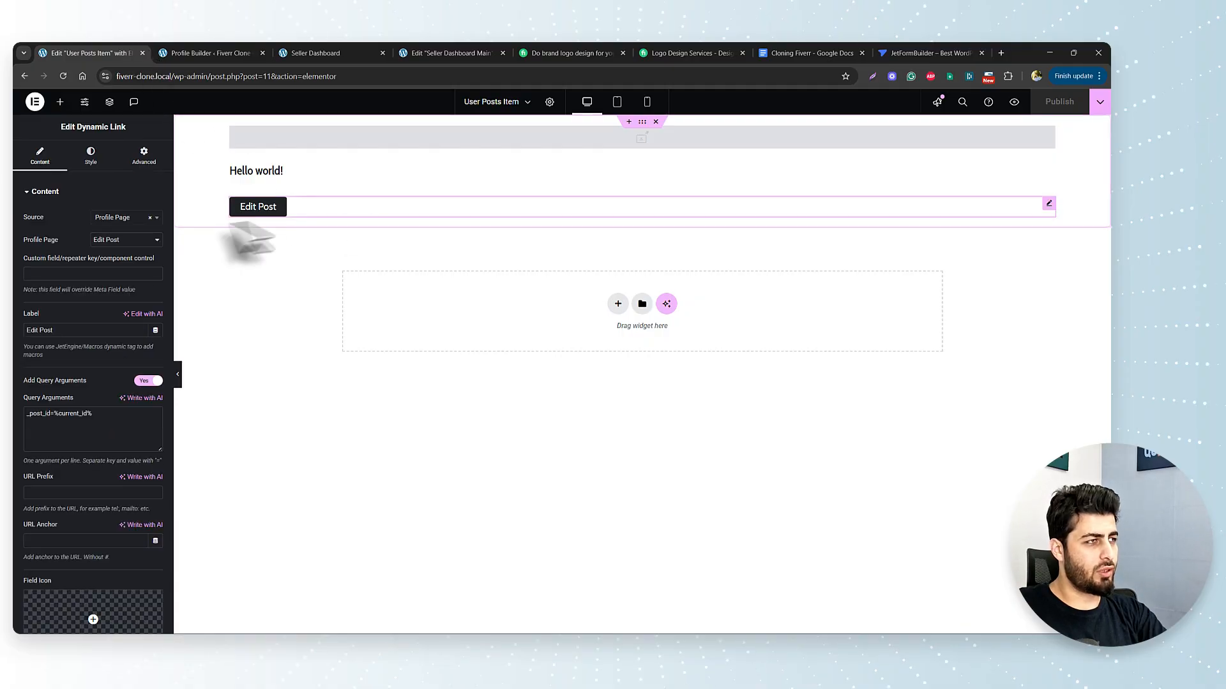
pyautogui.click(119, 247)
pyautogui.click(119, 249)
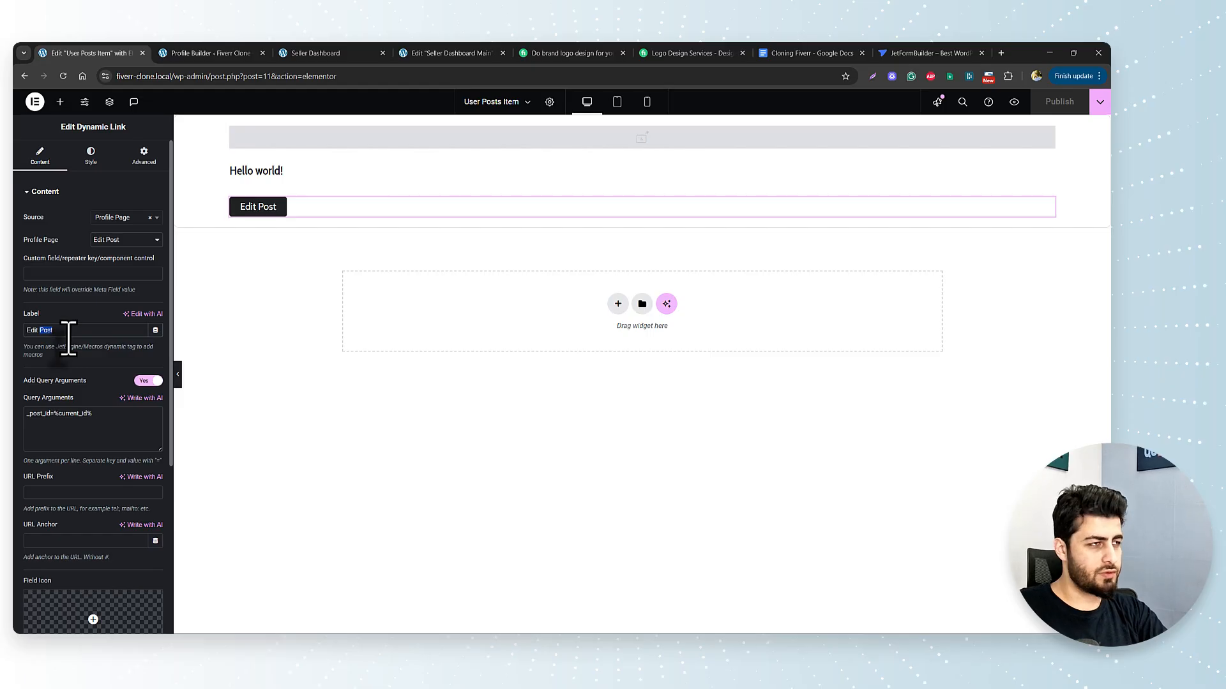
pyautogui.write('Gig')
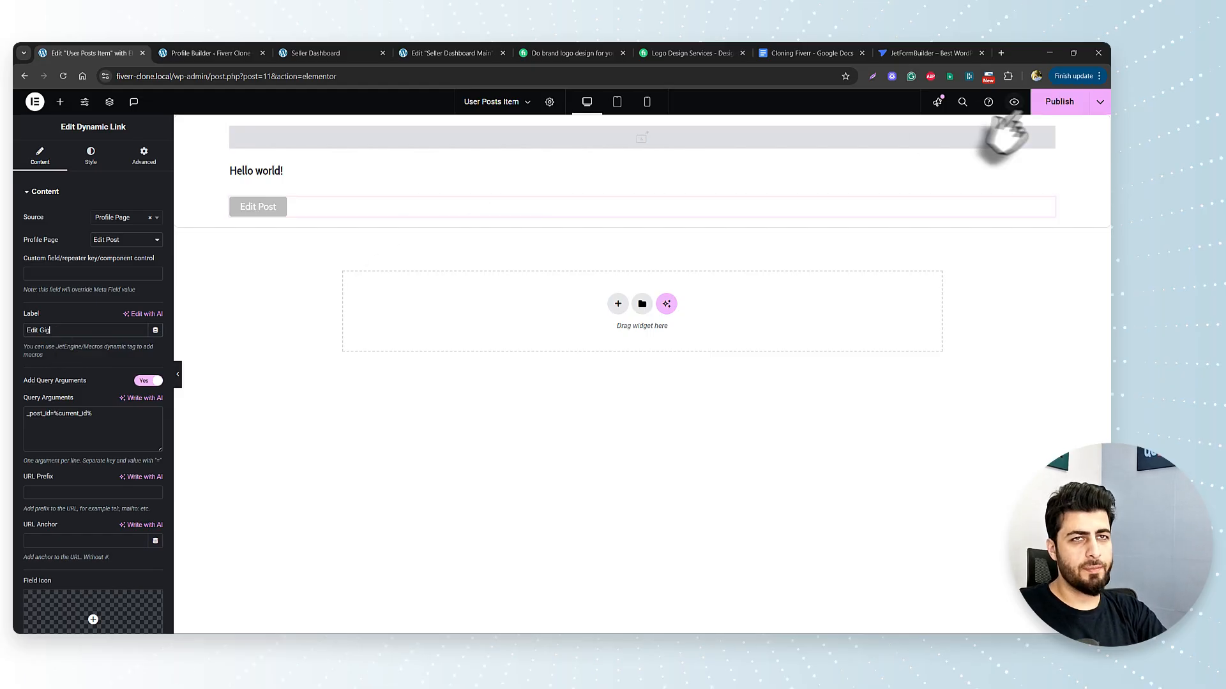
pyautogui.click(1065, 106)
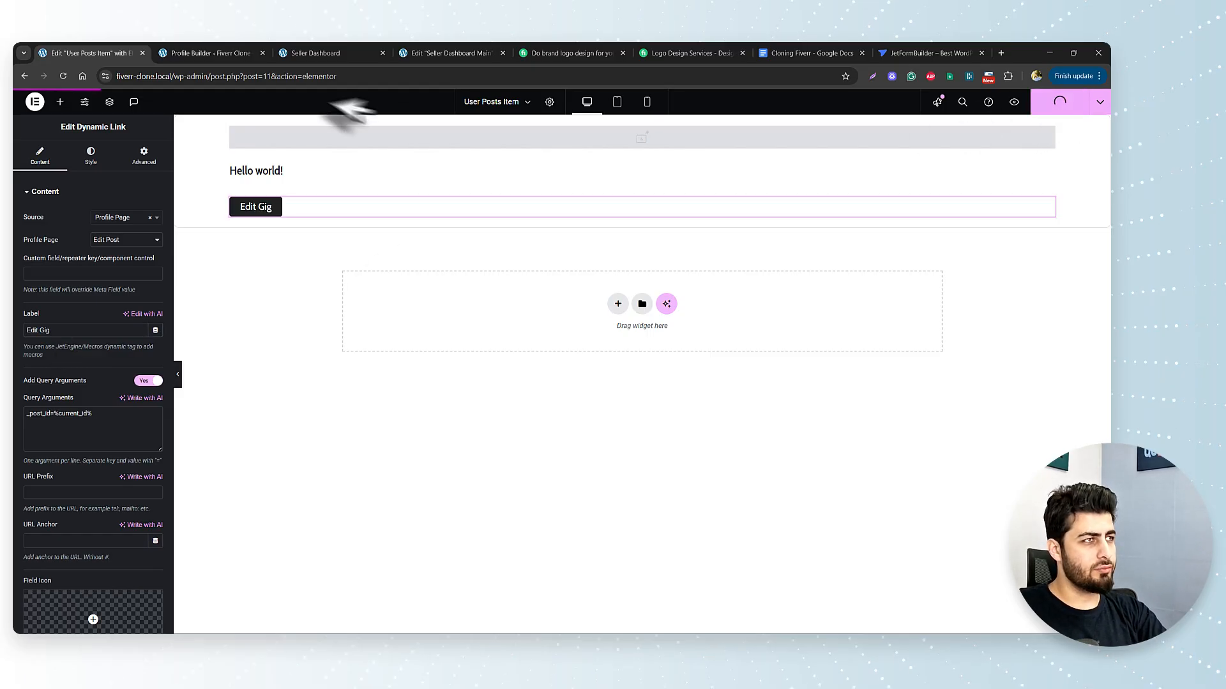
# Reload the live Seller Dashboard, review the edit form of the "I will do WordPress development" gig, and return to the dashboard
pyautogui.click(301, 54)
pyautogui.click(63, 76)
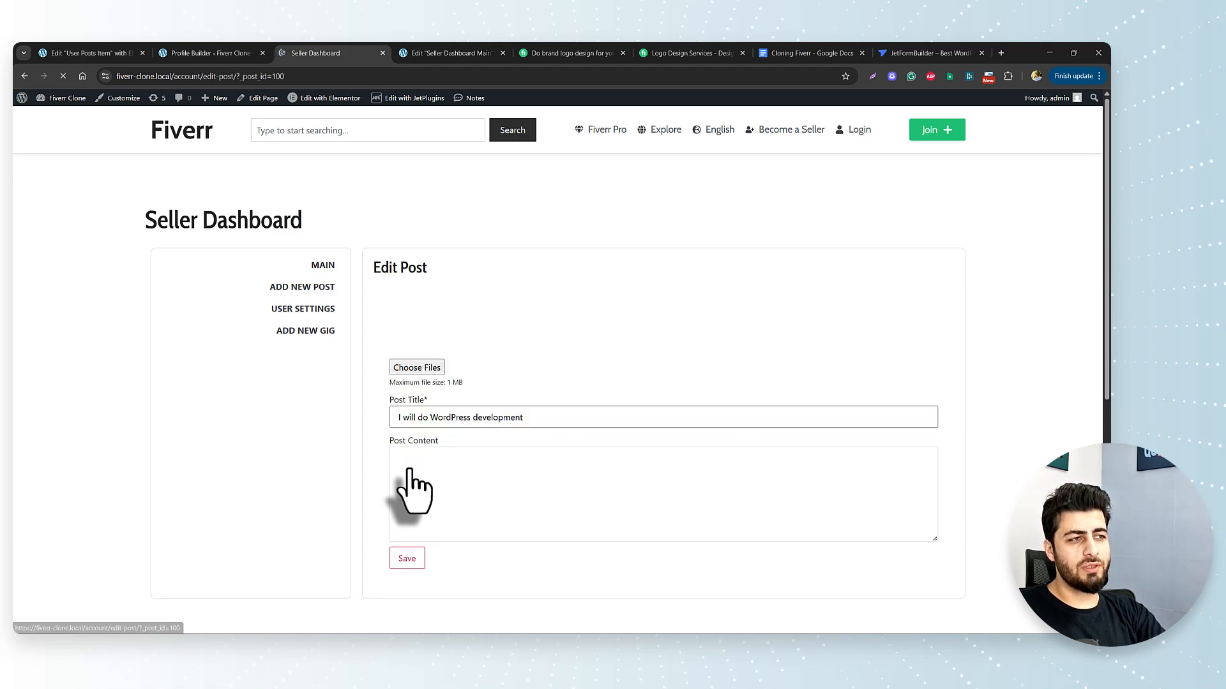
pyautogui.scroll(-3, 496, 409)
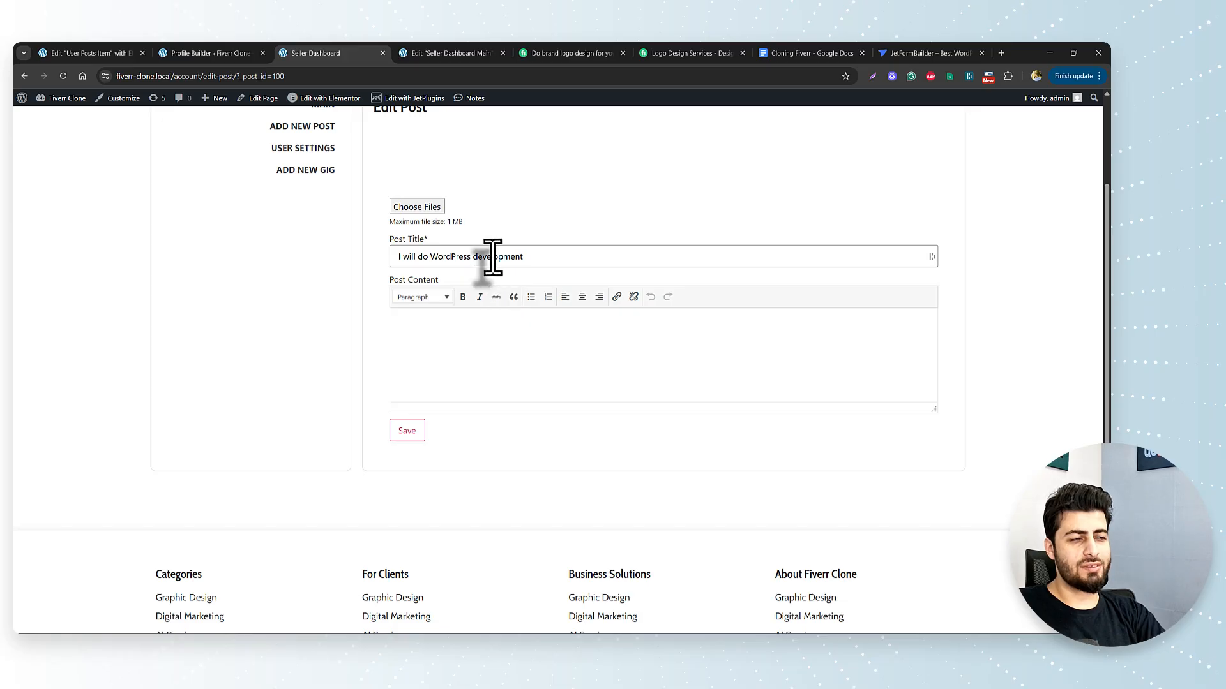
pyautogui.scroll(3, 506, 323)
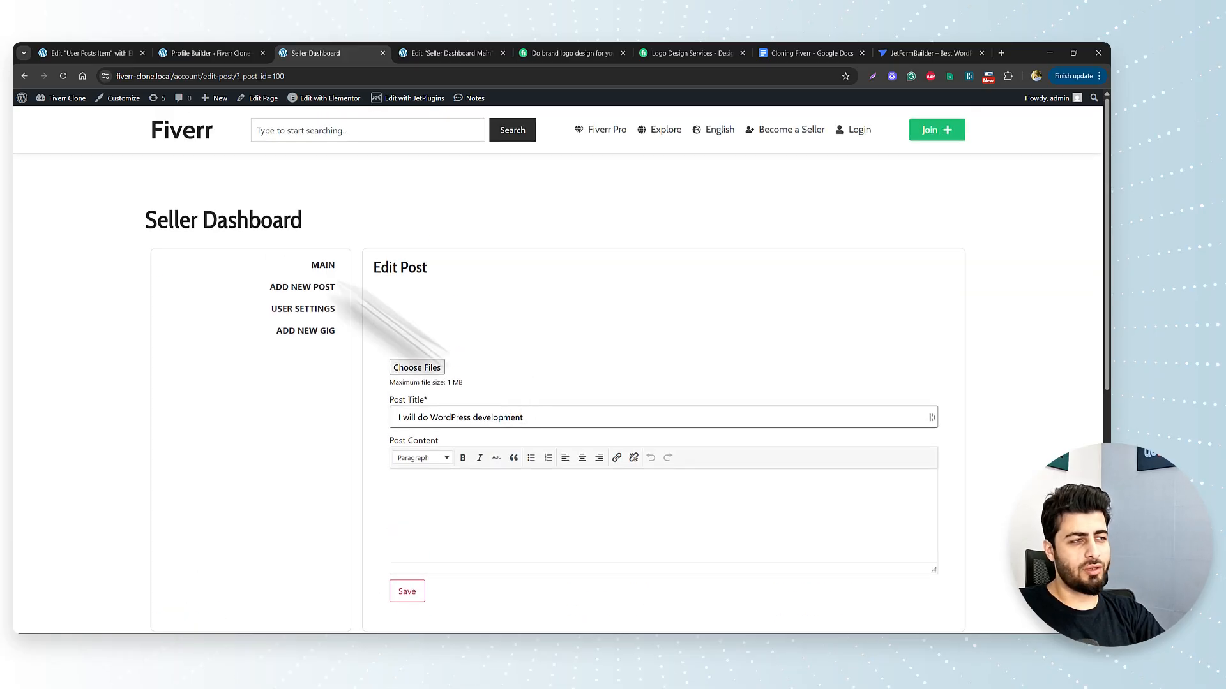
pyautogui.click(24, 76)
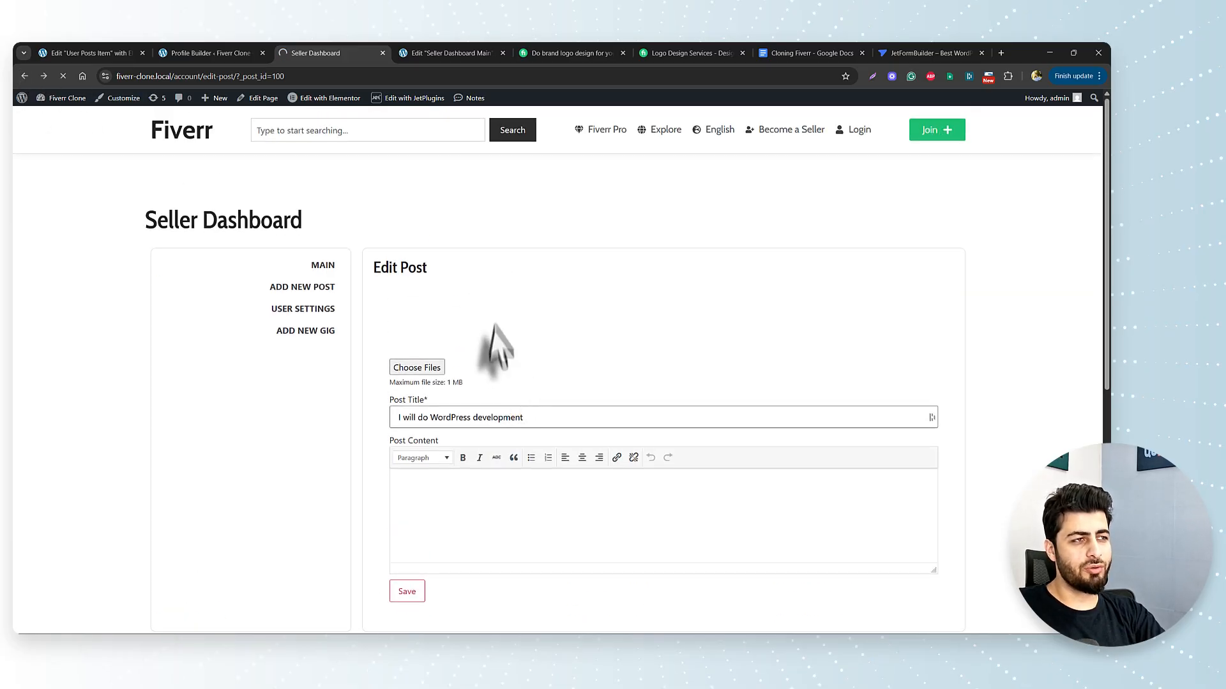